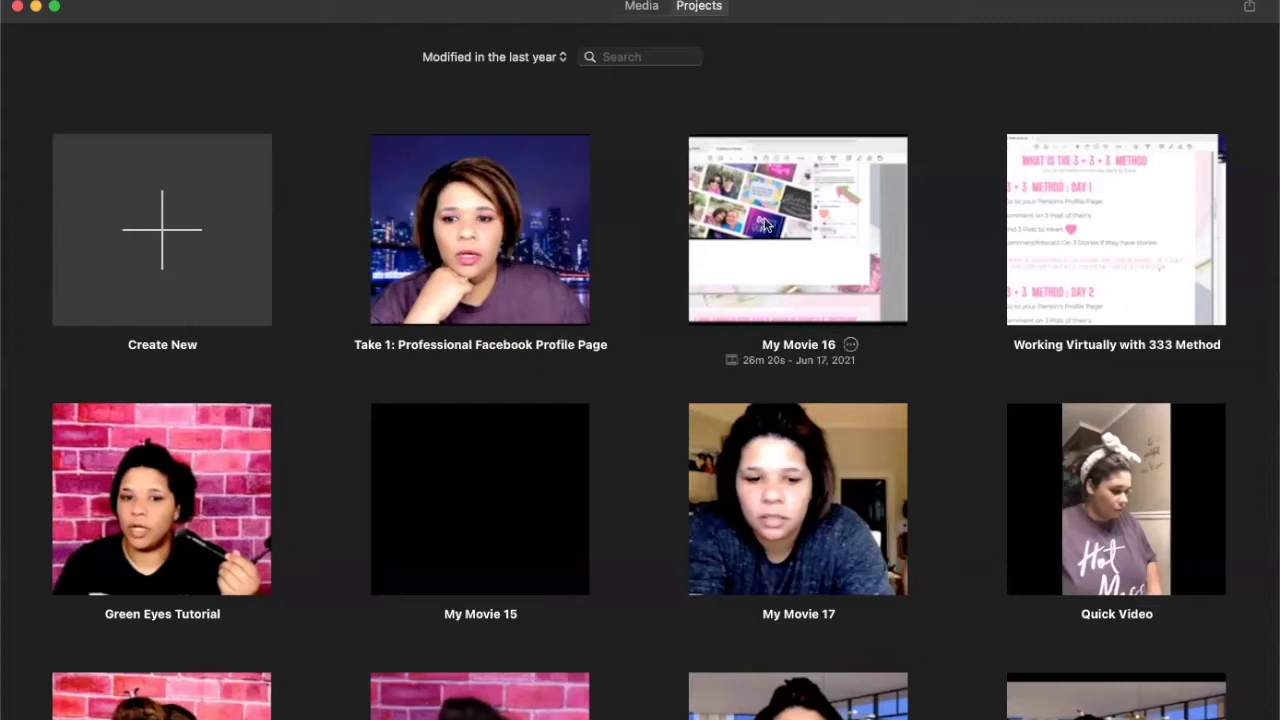
Step: Open the project "Take 1: Professional Facebook Profile Page" for editing
left_click(434, 214)
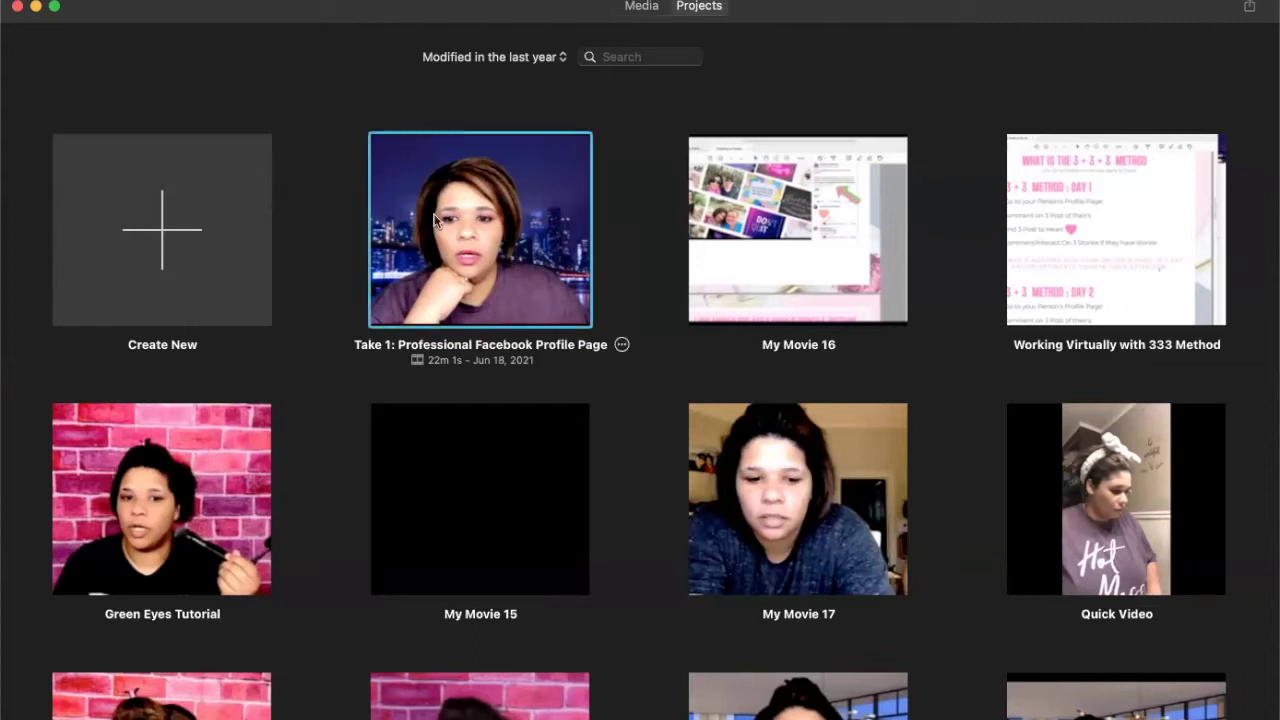
double_click(434, 214)
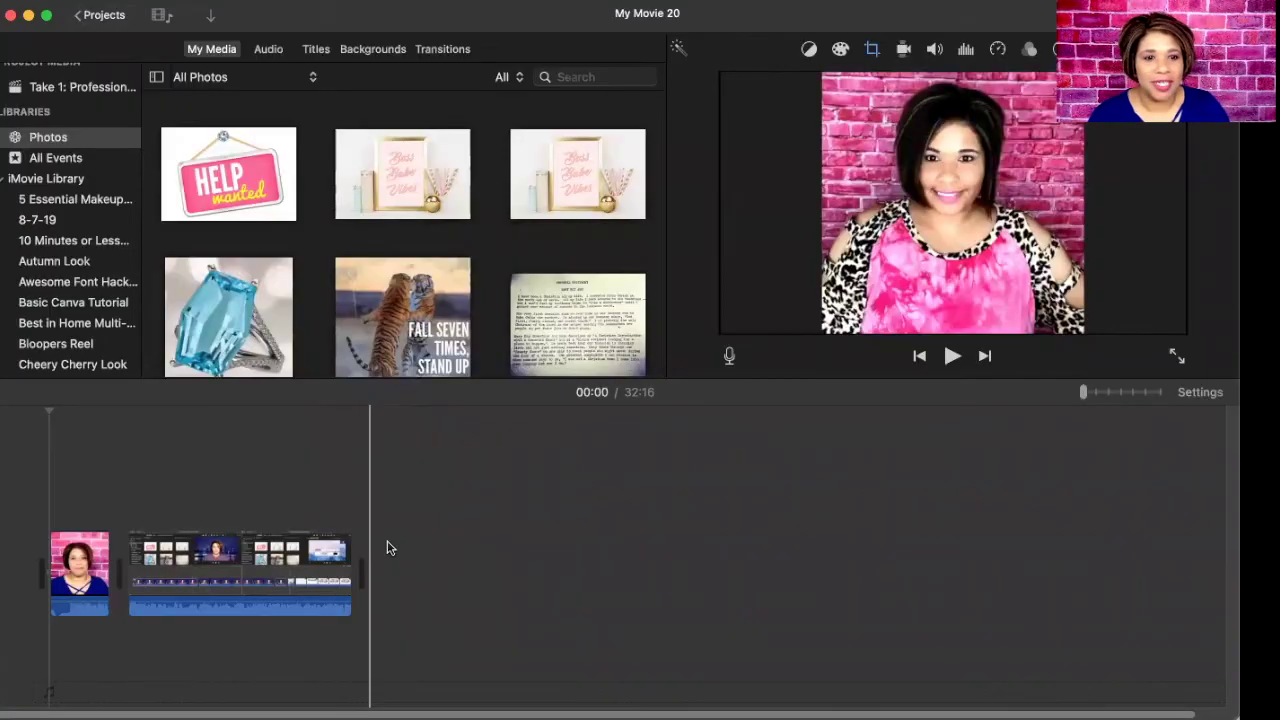
Step: Select the long screen-recording clip in My Movie 20 and examine its timeline at several zoom levels, including the maximum
left_click(278, 571)
left_click(184, 560)
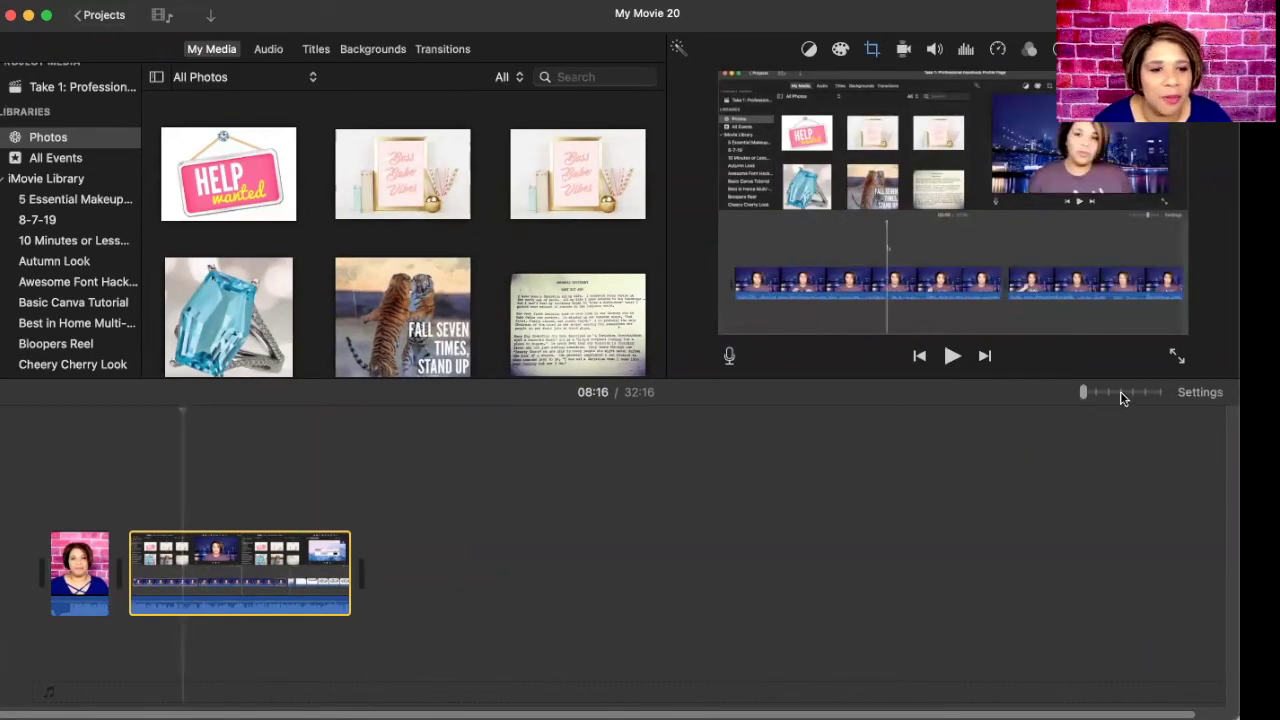
left_click(1094, 392)
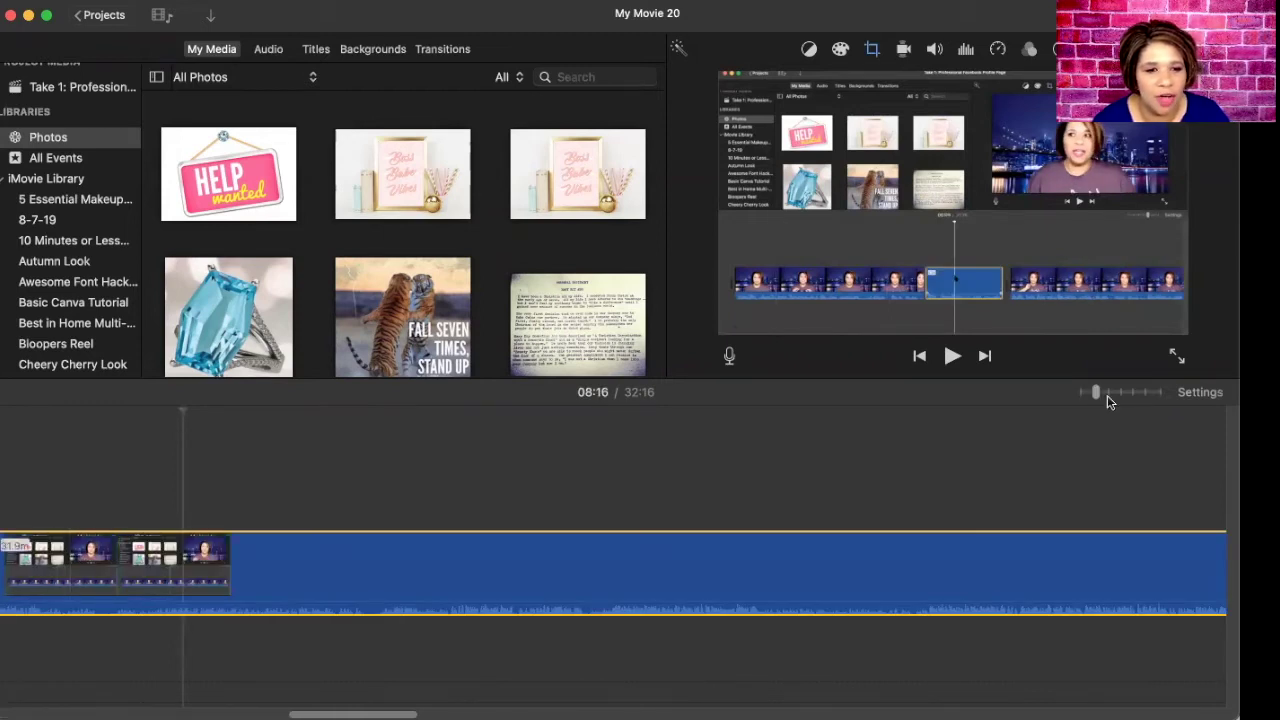
left_click(1107, 394)
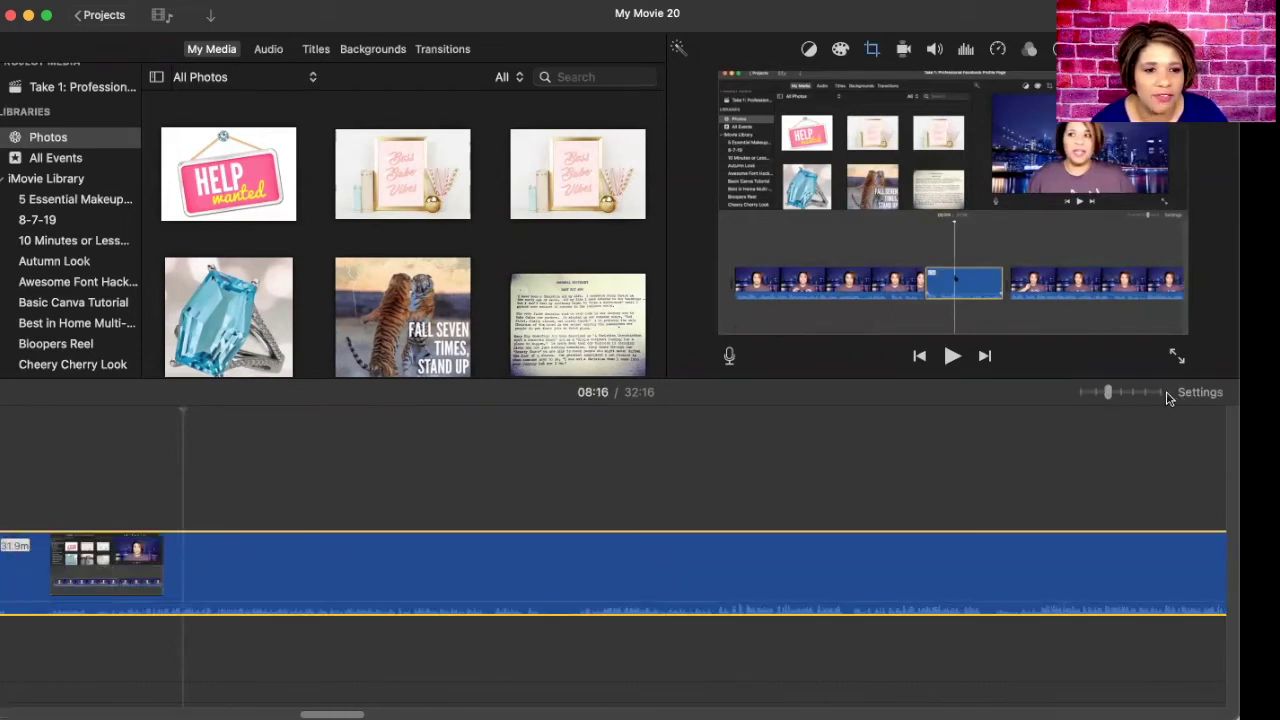
left_click(1160, 394)
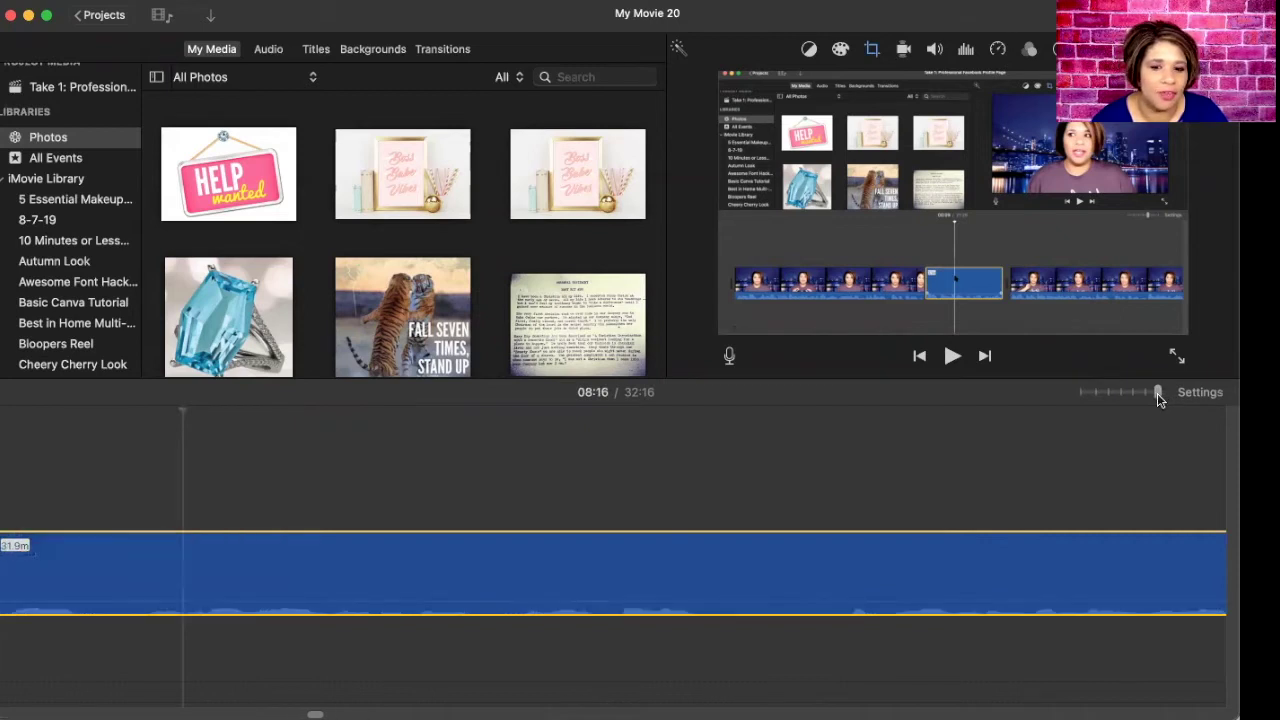
left_click(1095, 394)
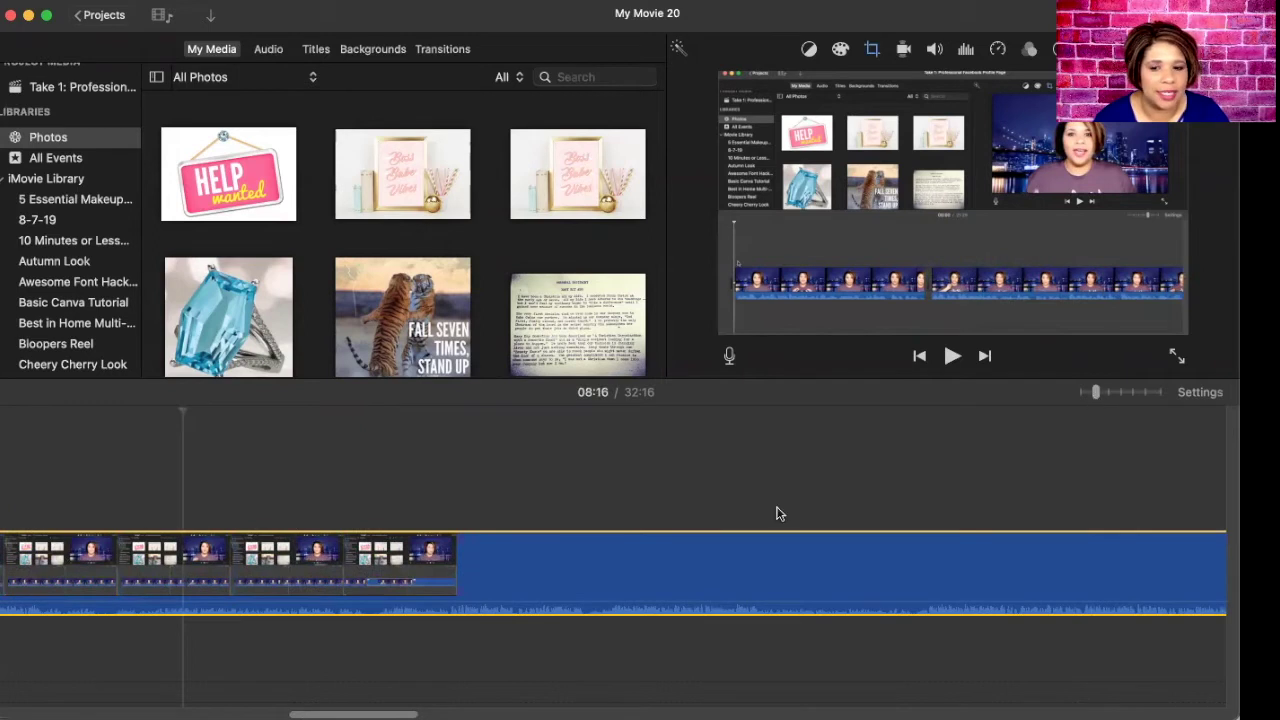
scroll(701, 558, "left", 10)
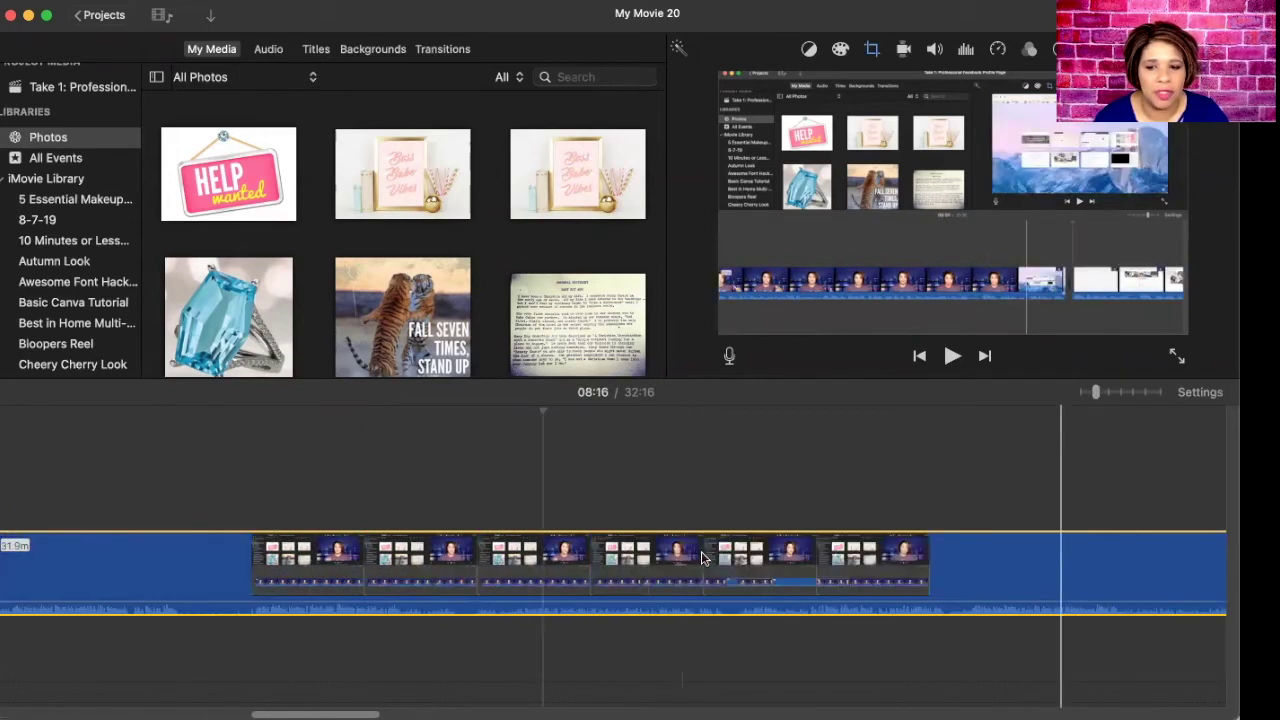
scroll(701, 558, "left", 5)
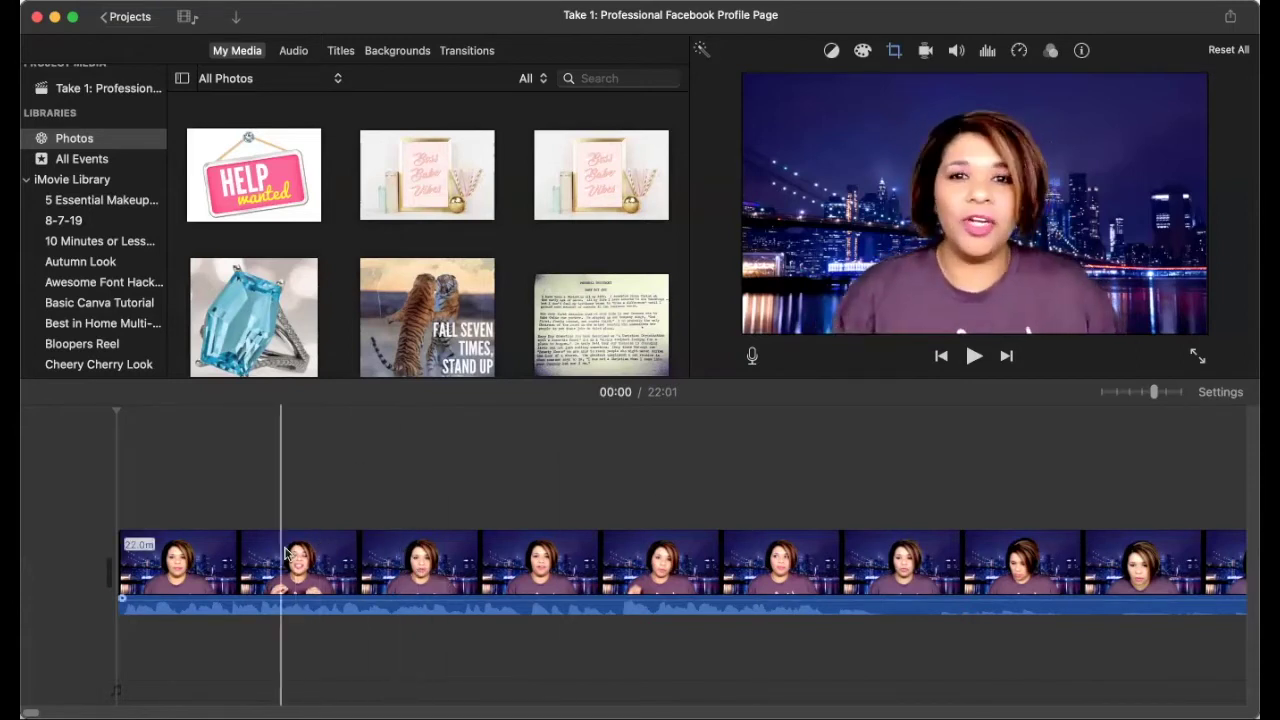
Step: Review the opening footage of the Take 1 project and play it from the beginning to locate the end of the introduction
scroll(566, 560, "right", 3)
scroll(620, 580, "right", 4)
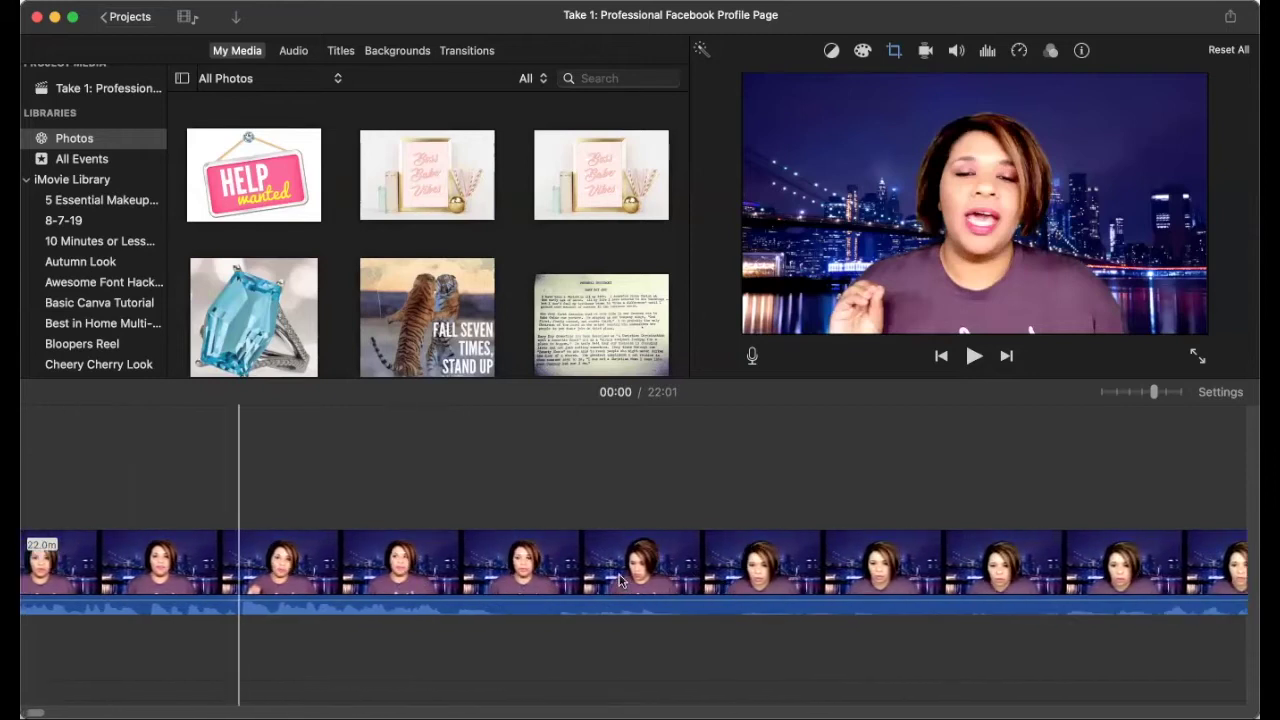
scroll(620, 580, "right", 3)
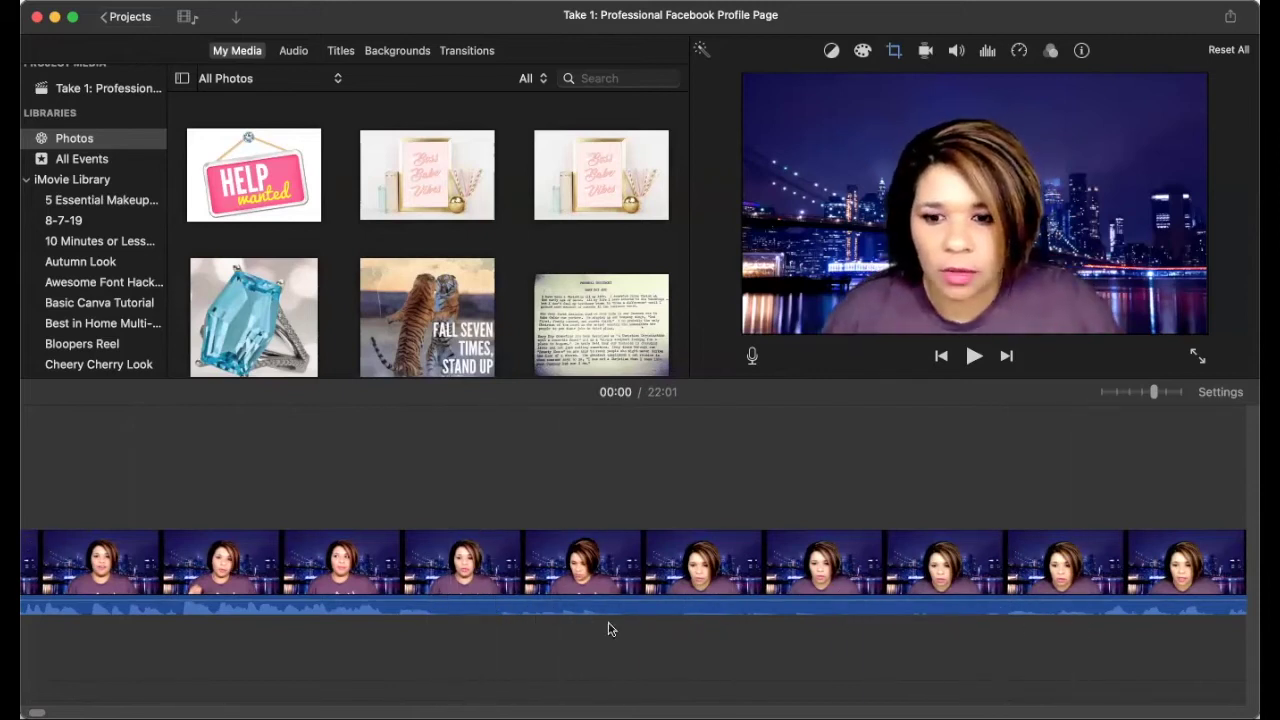
left_click(440, 578)
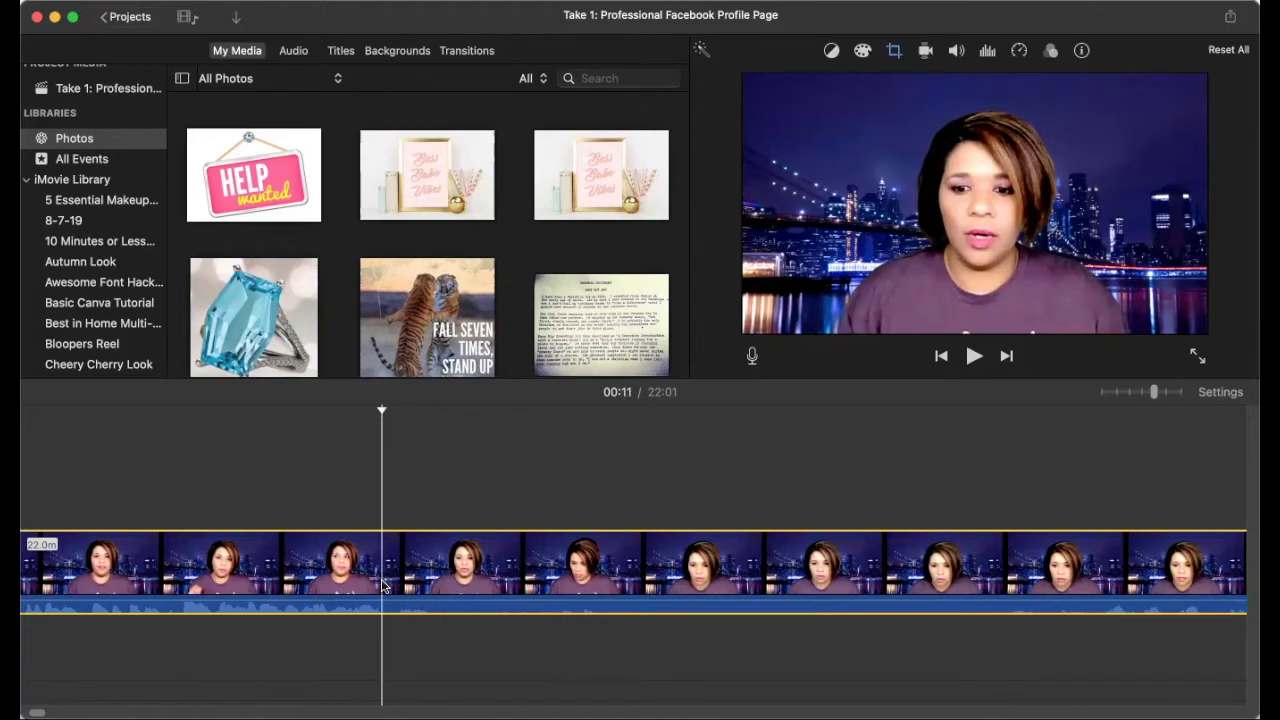
scroll(465, 575, "left", 8)
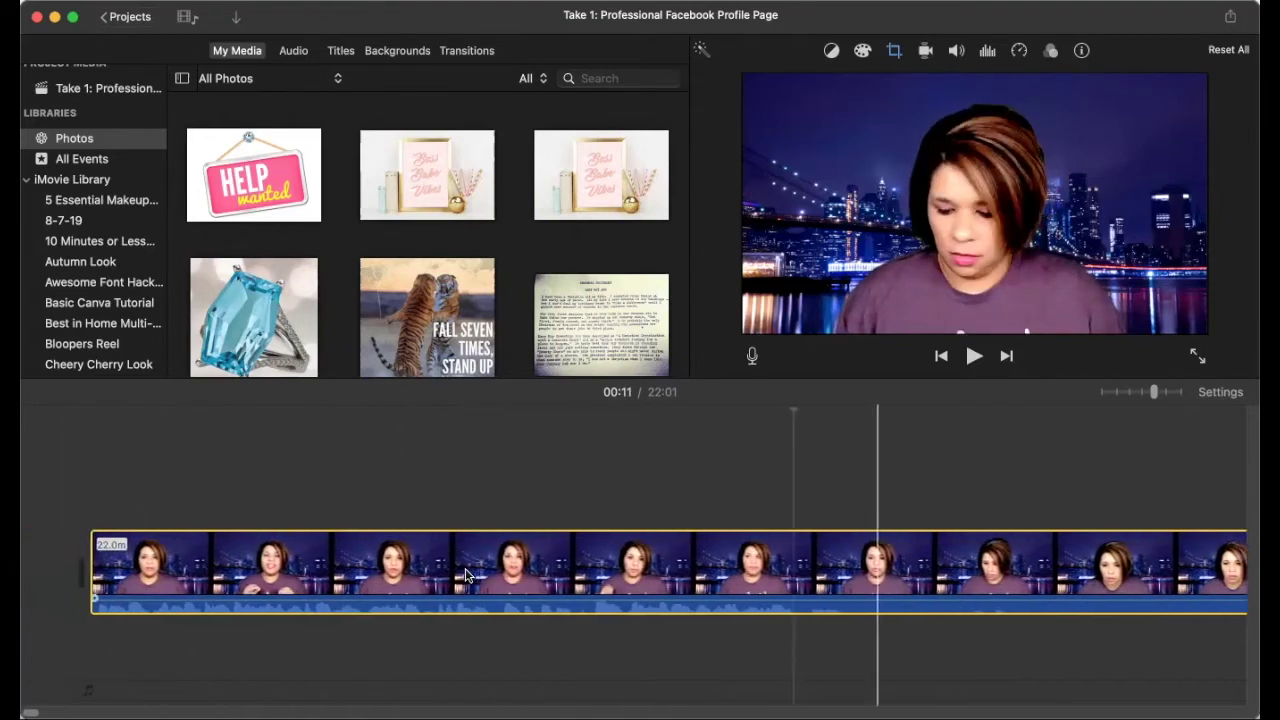
left_click(68, 545)
left_click(68, 545)
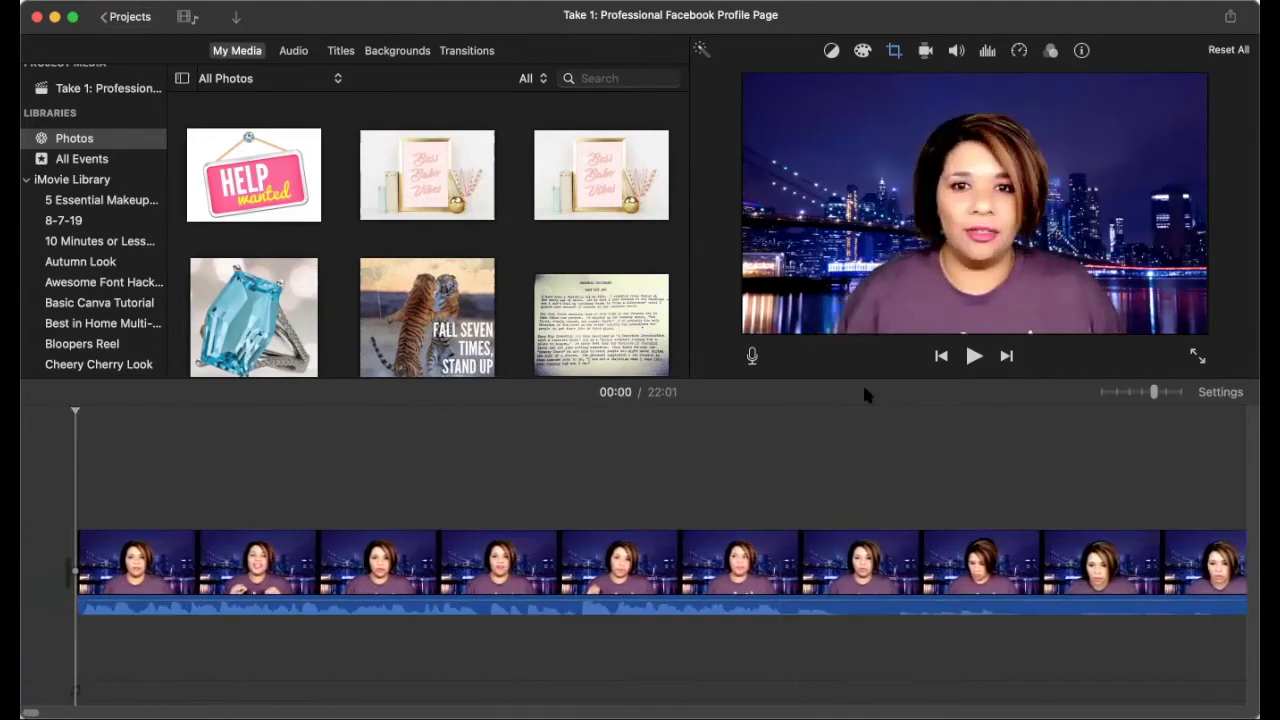
left_click(975, 357)
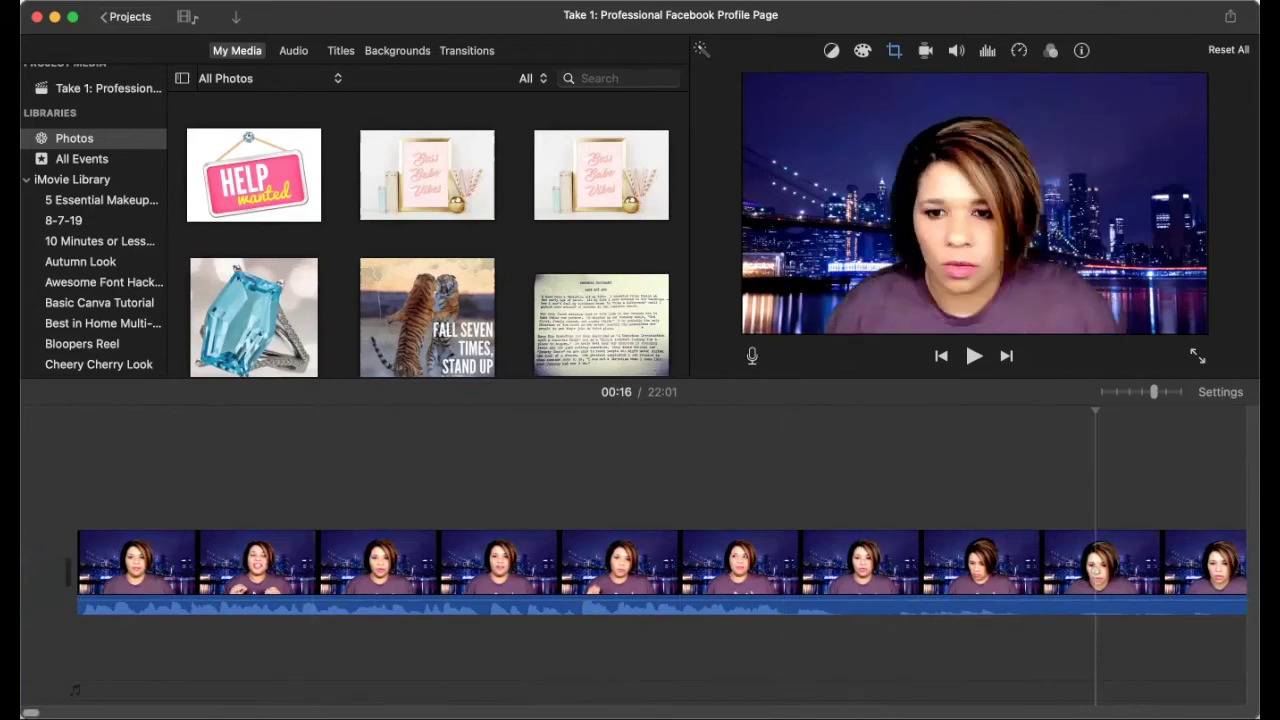
Step: Split the clip at about 00:11, where the opening sentence ends
scroll(634, 560, "right", 2)
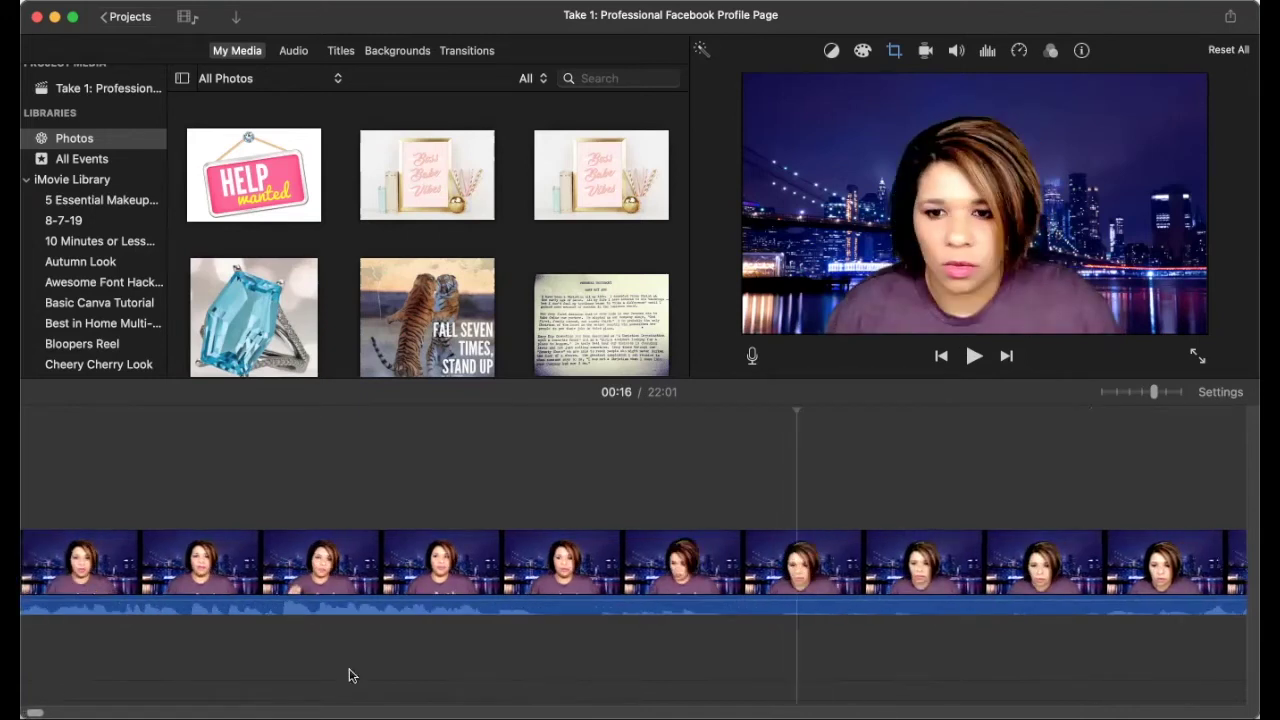
left_click(484, 660)
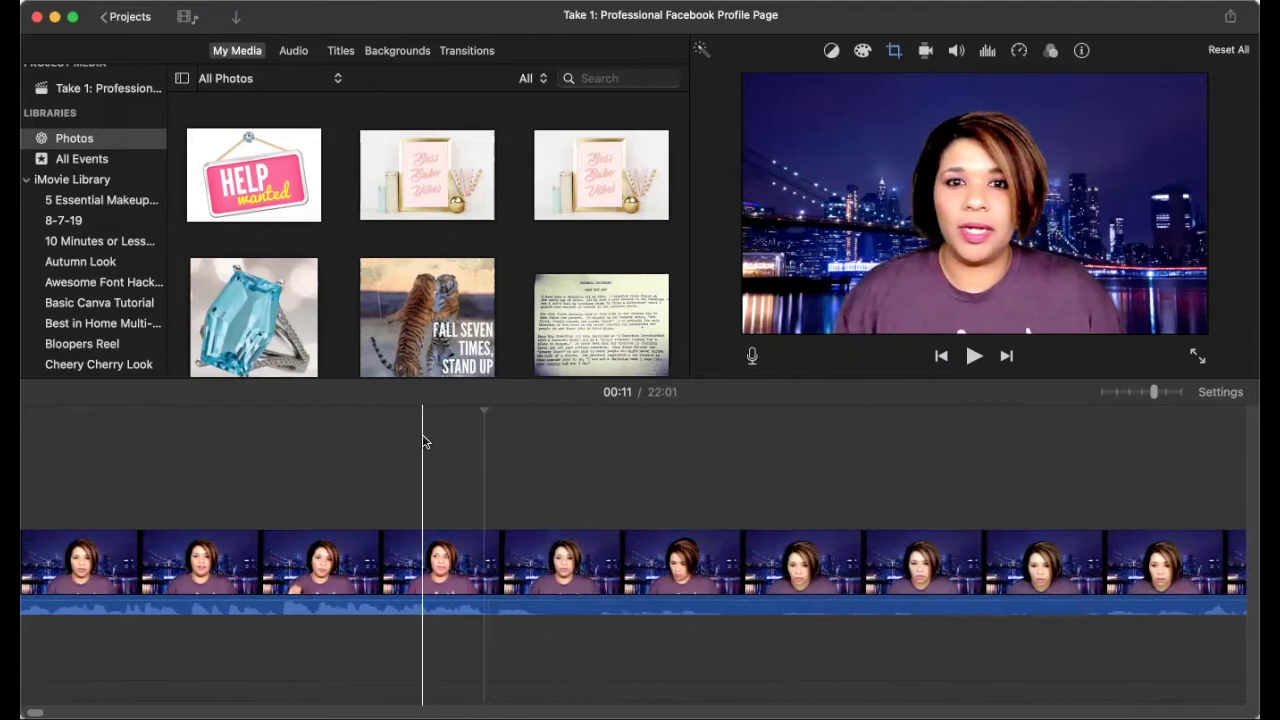
left_click(485, 585)
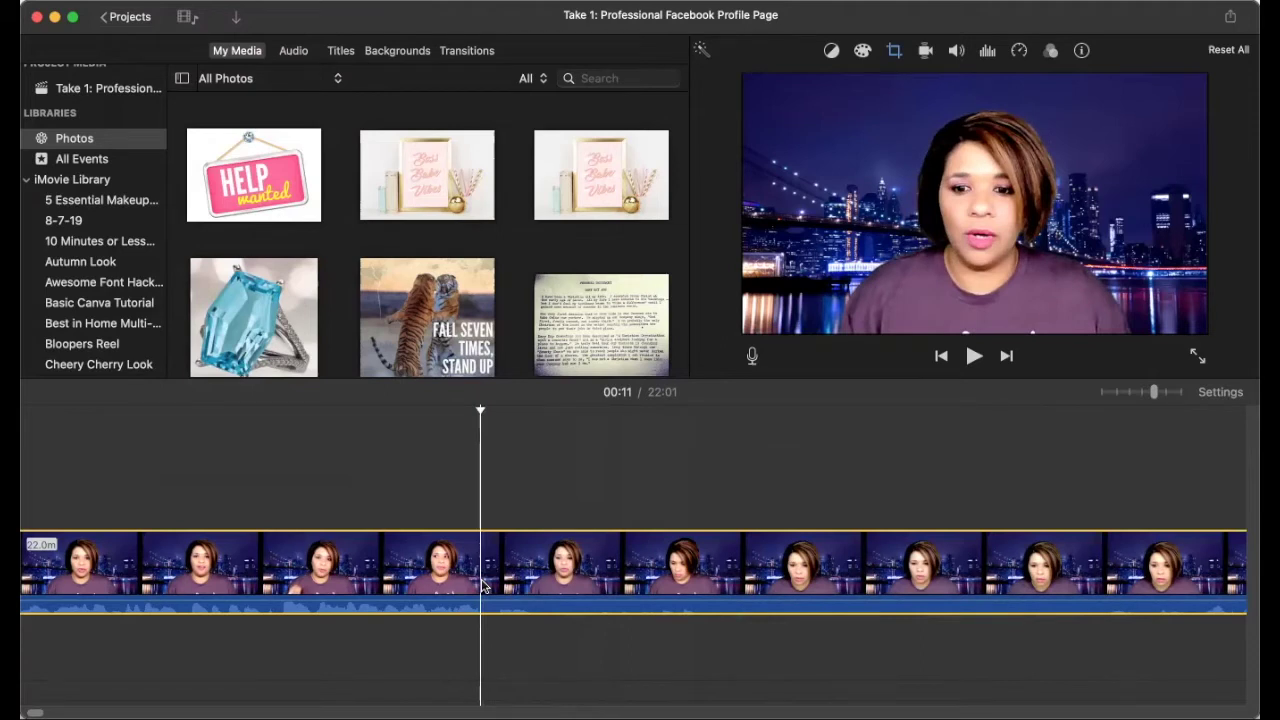
right_click(485, 585)
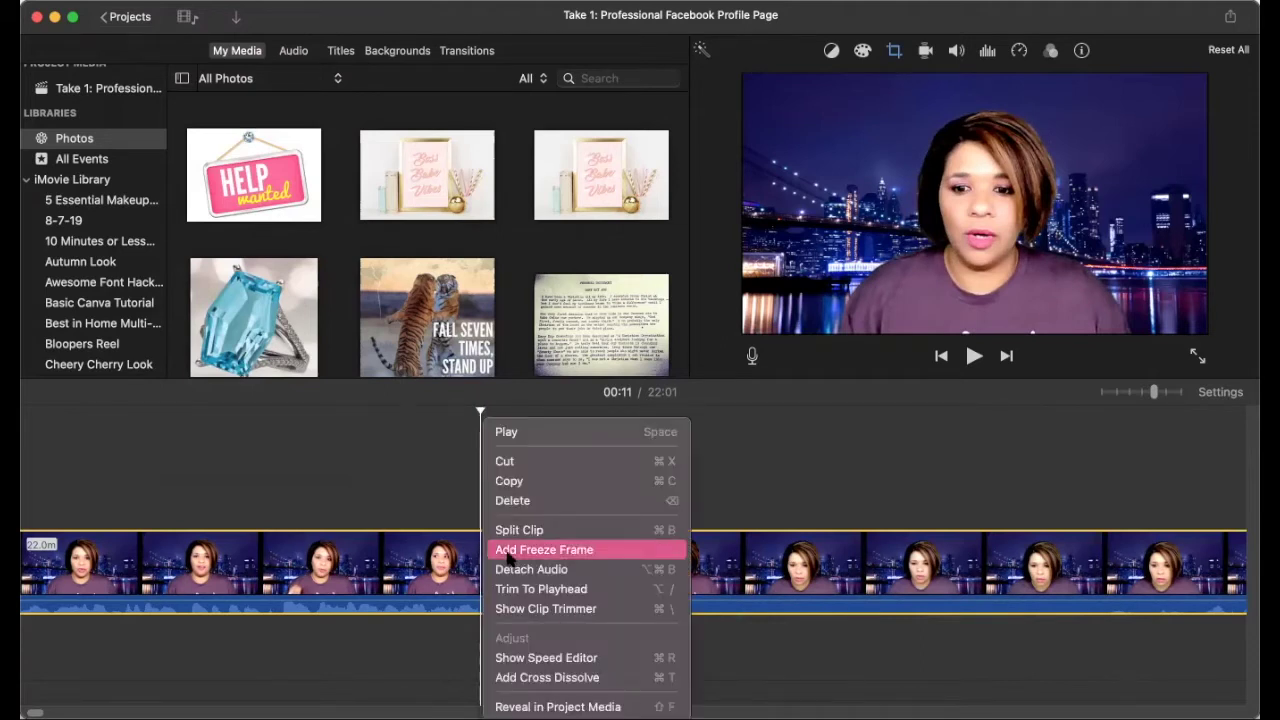
left_click(518, 530)
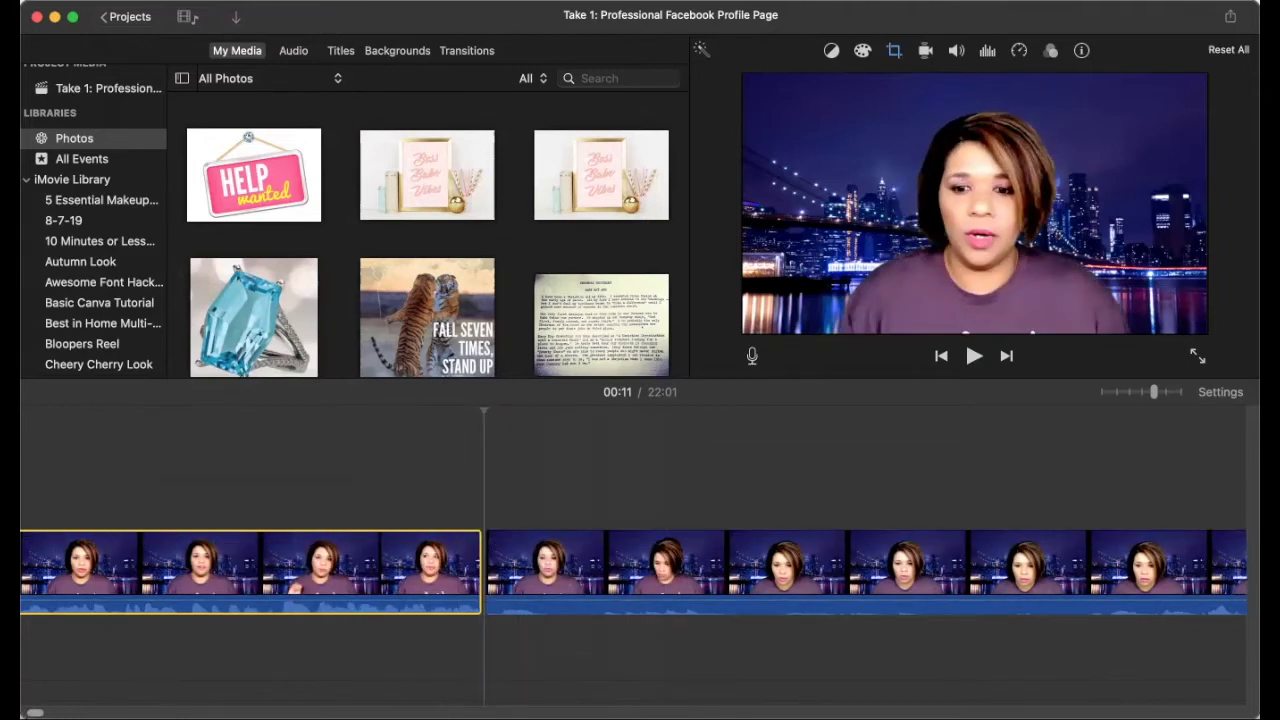
Step: Split the second clip at about 00:31, where the talking resumes, and delete the unwanted section between the two cuts
scroll(634, 555, "right", 10)
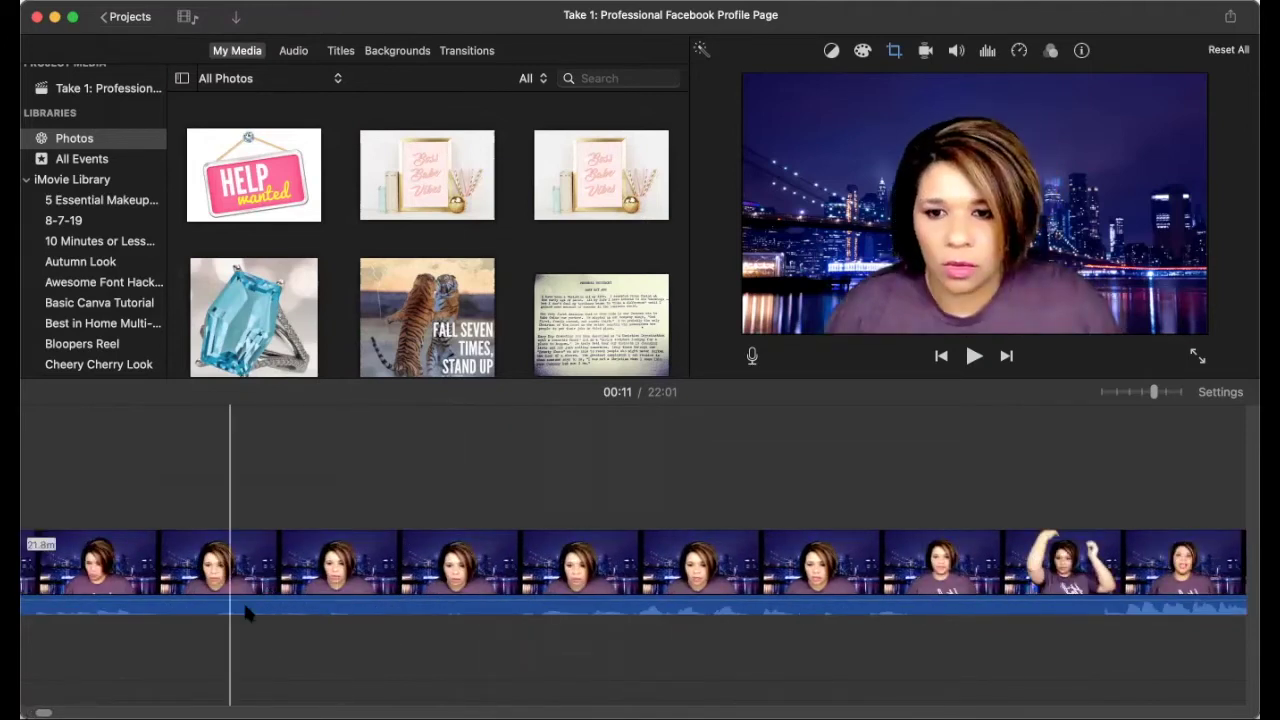
left_click(641, 590)
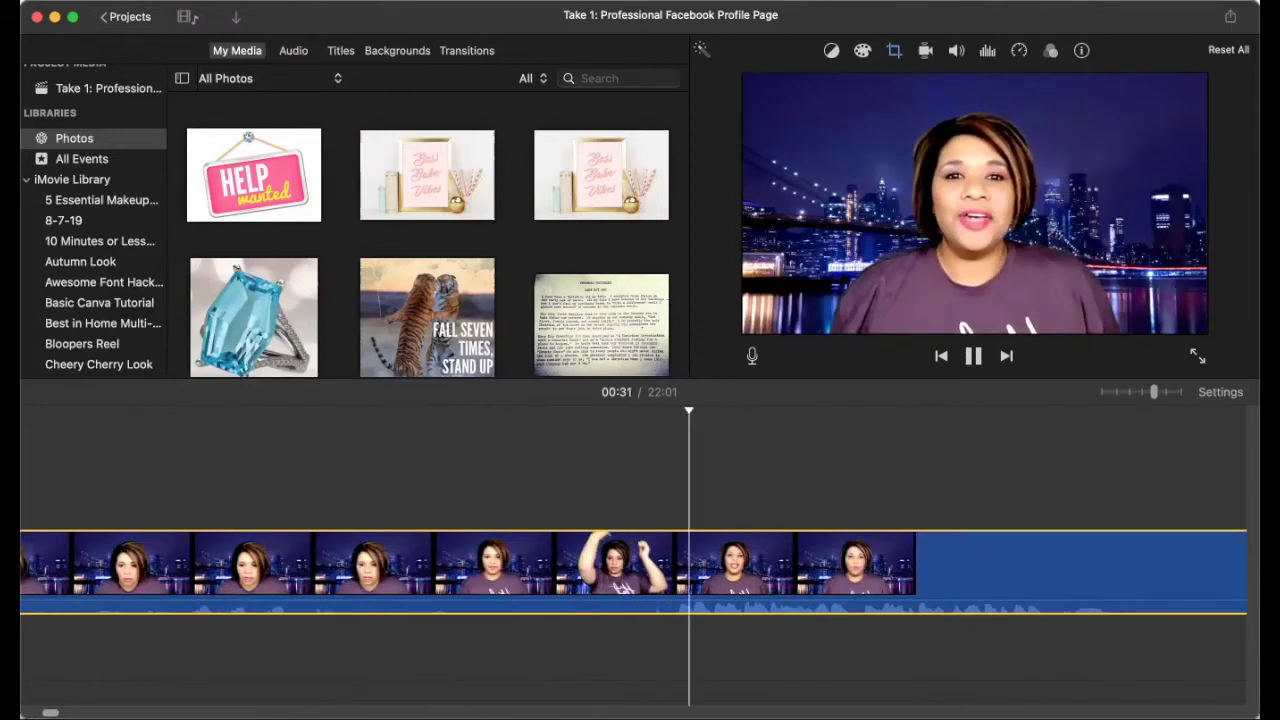
key("space")
left_click(677, 516)
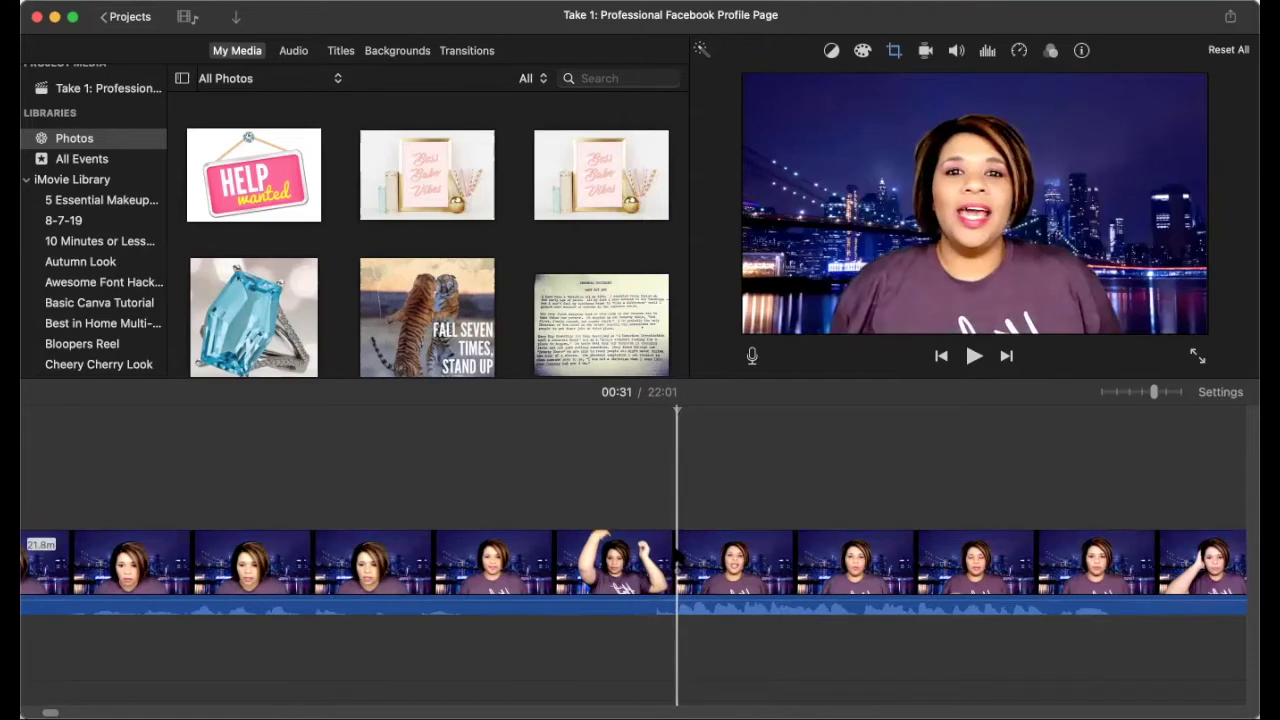
right_click(677, 553)
left_click(714, 530)
left_click(680, 553)
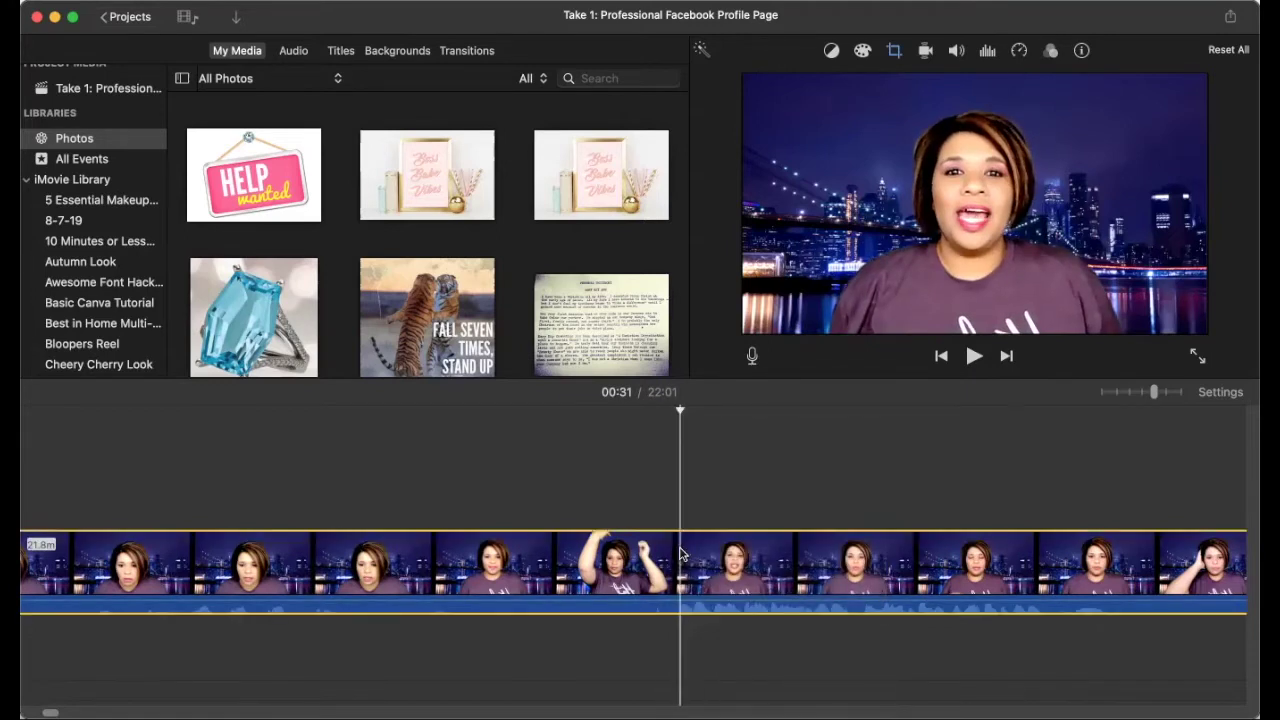
right_click(681, 551)
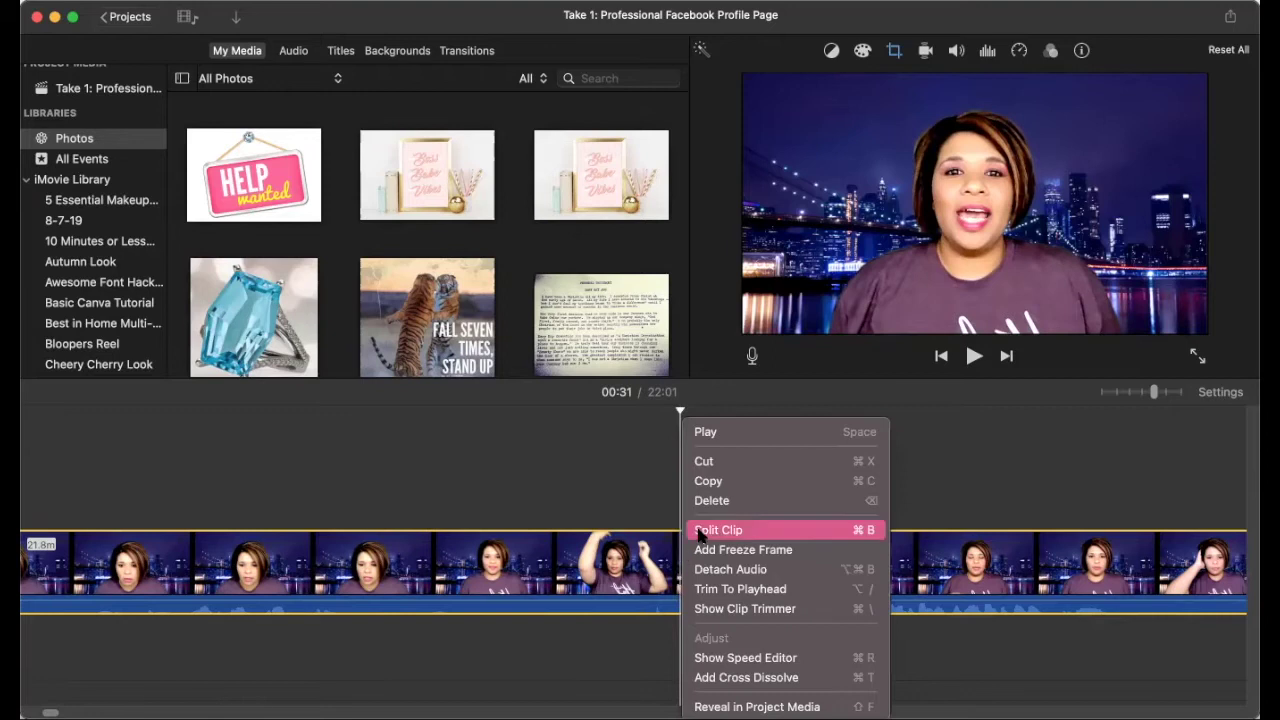
left_click(712, 530)
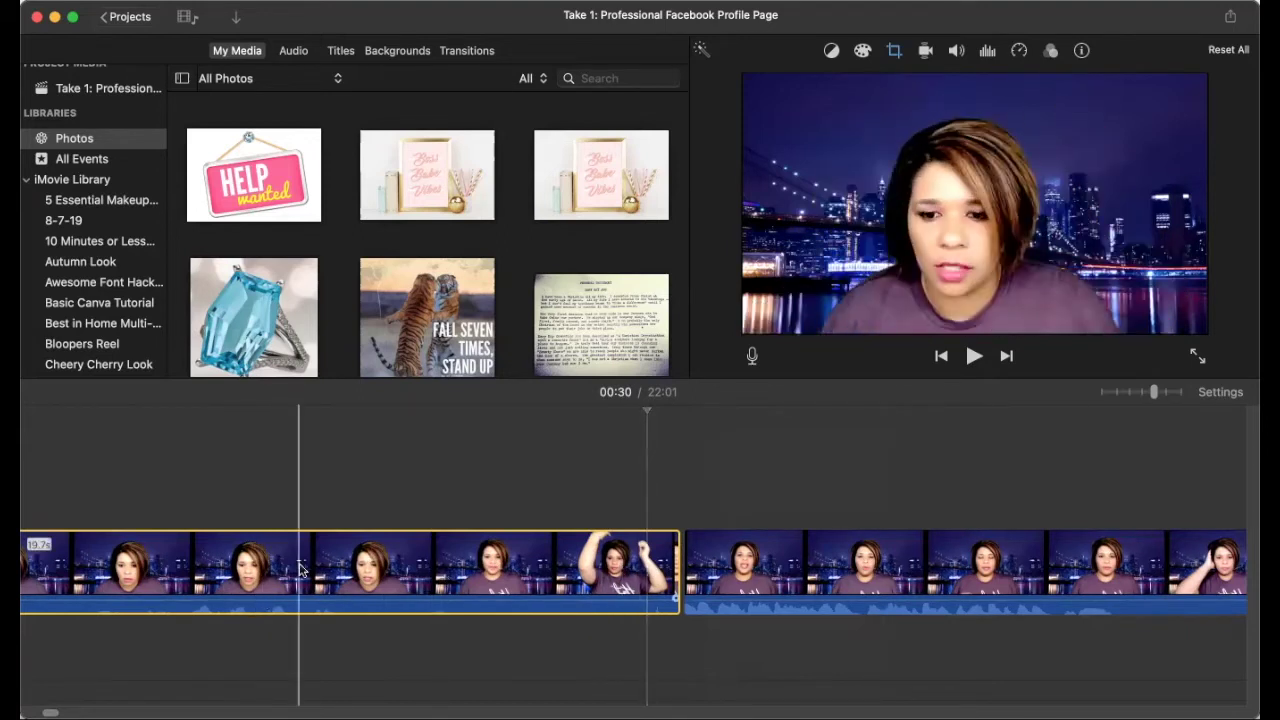
key("Delete")
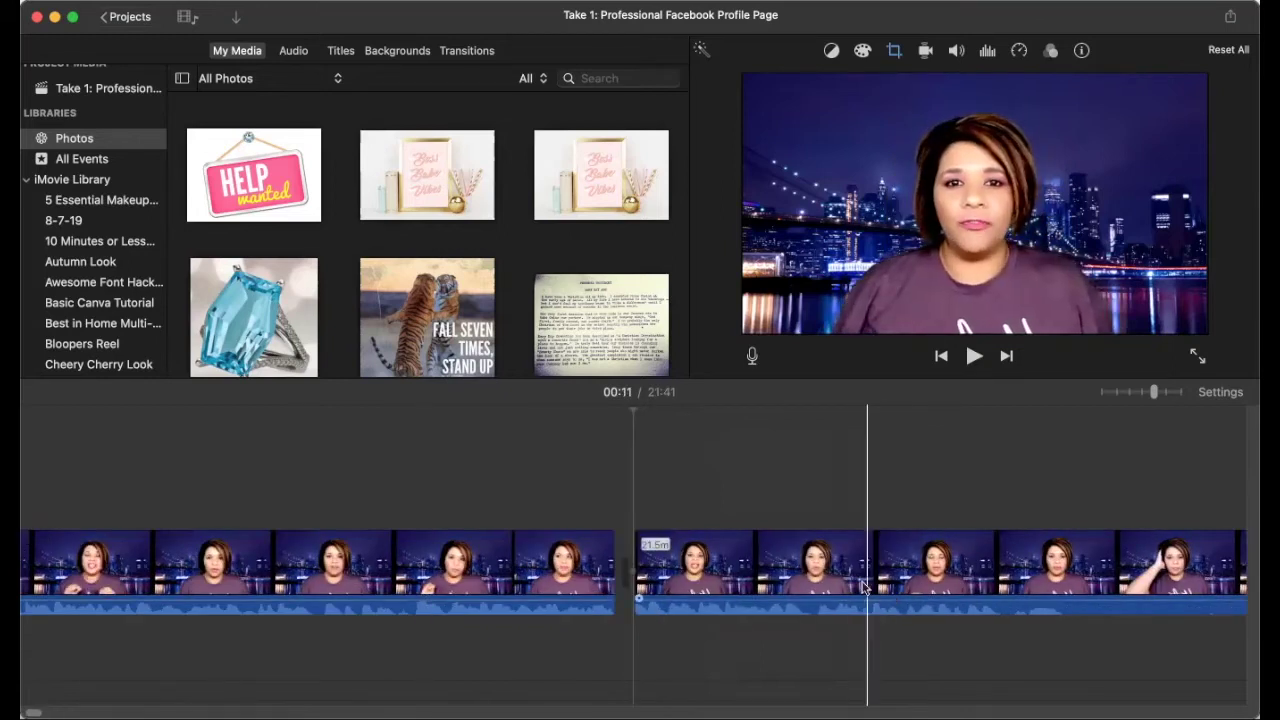
Step: Play the footage across the join at about 00:11 to check how the first cut flows
left_click(974, 357)
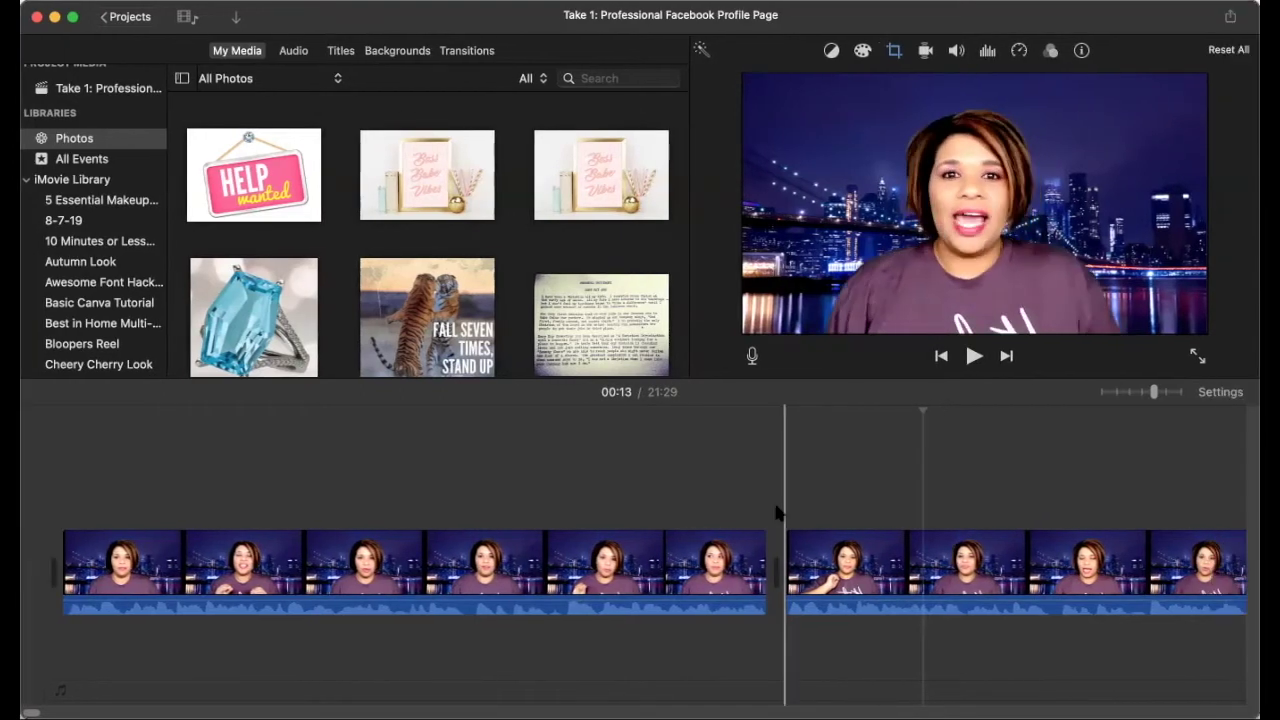
left_click(657, 514)
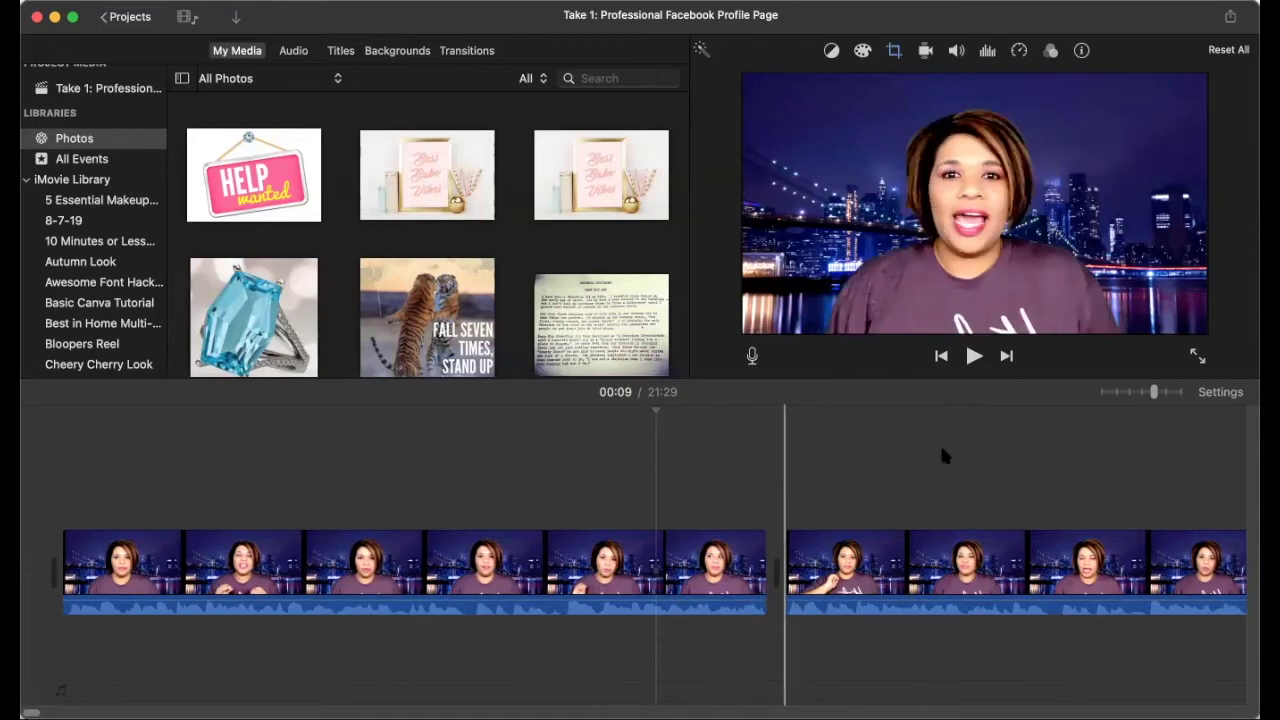
left_click(972, 357)
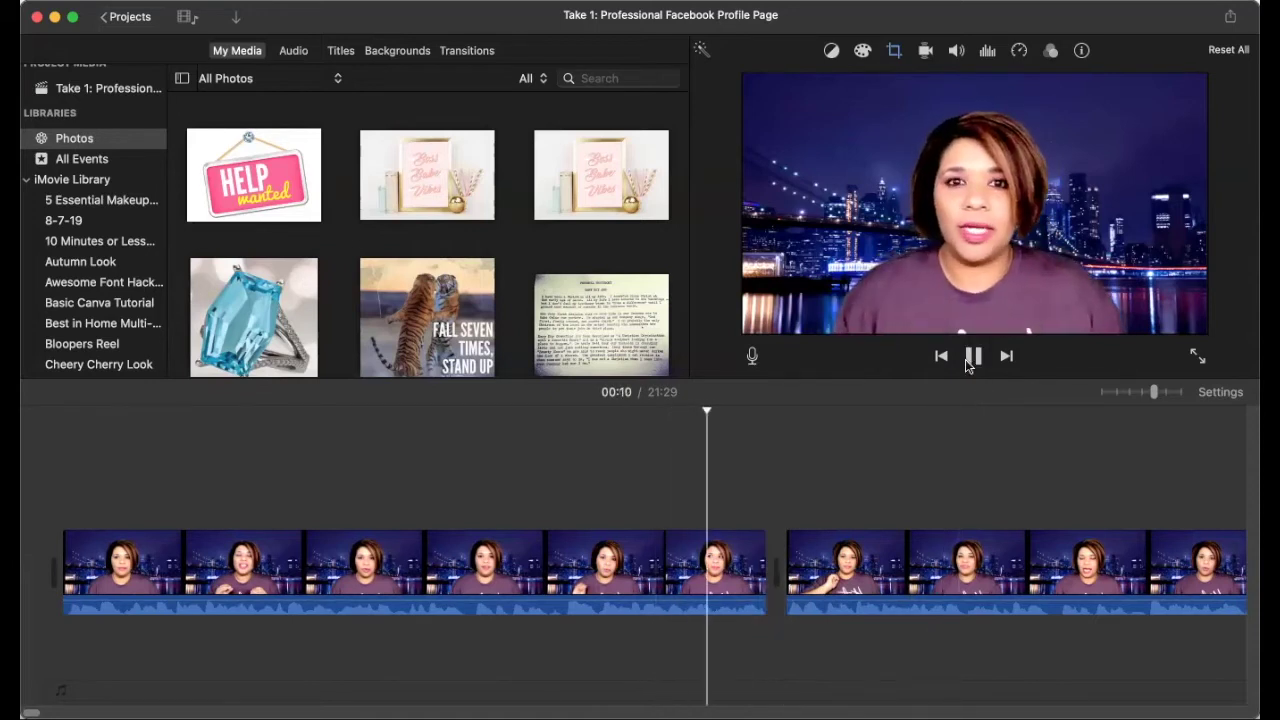
left_click(970, 357)
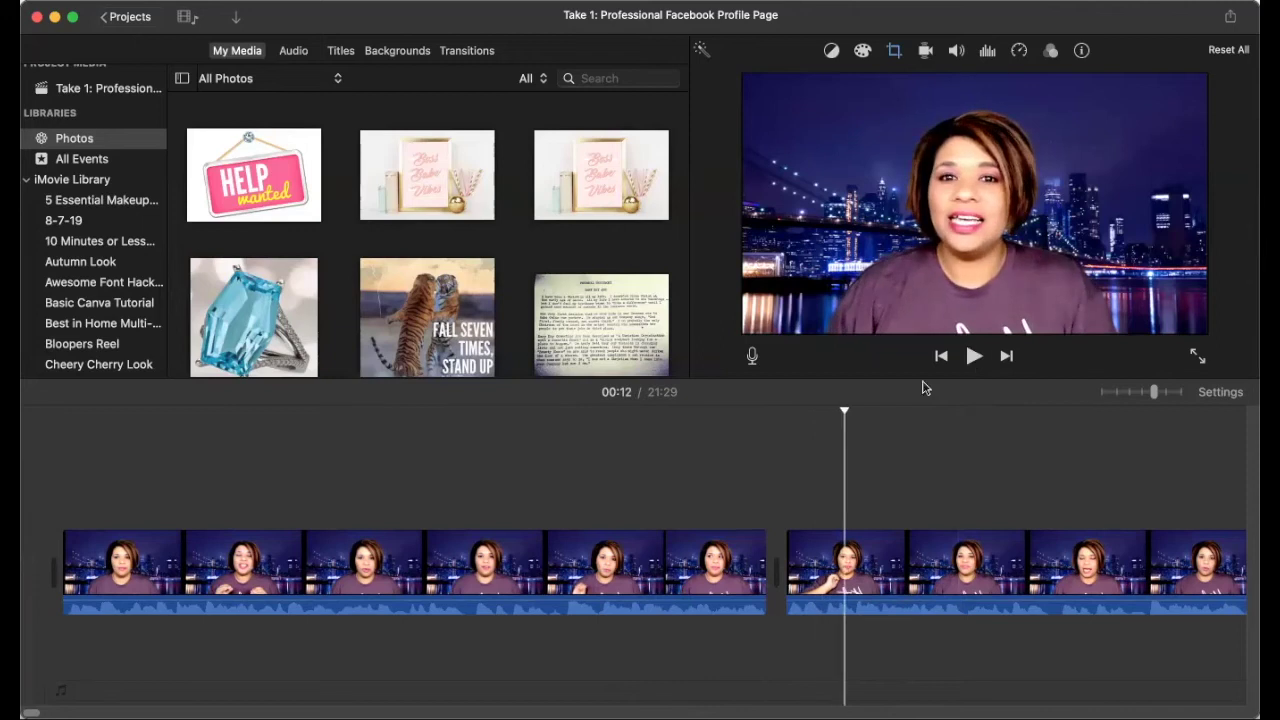
left_click(633, 545)
key("space")
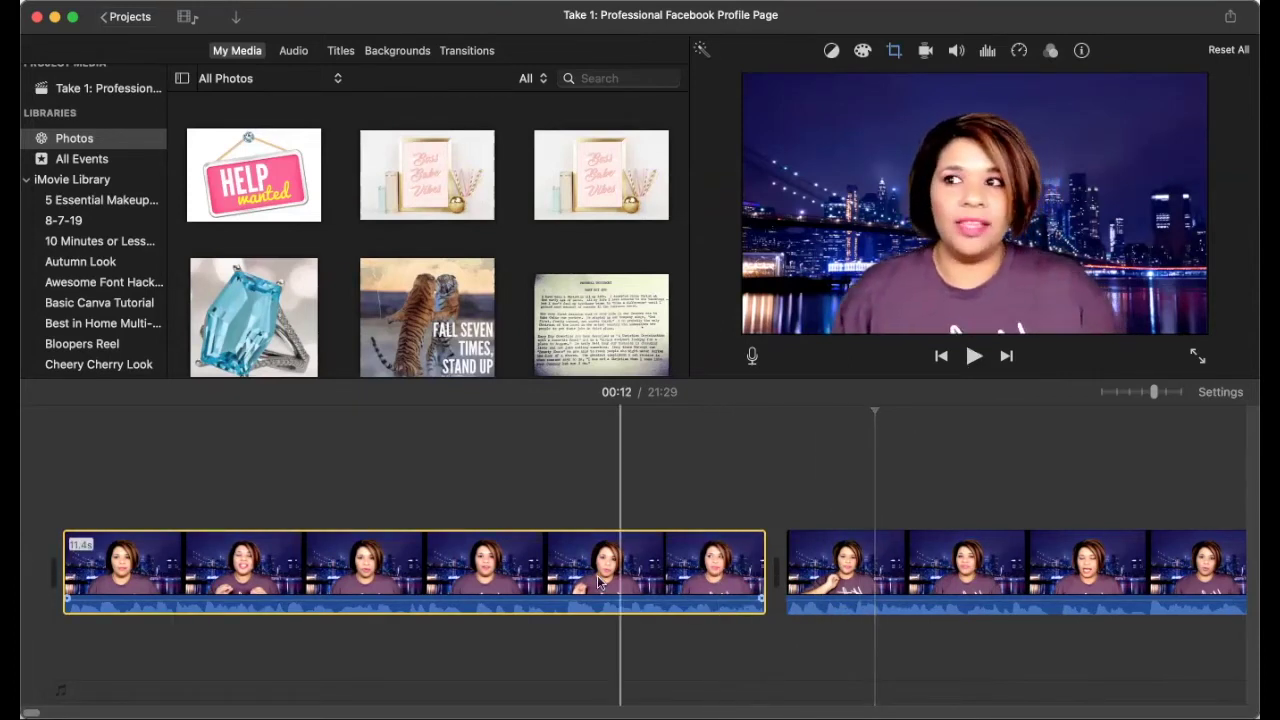
Step: Replay the end of the first clip, from about 00:06 to 00:09, to locate a cleaner end point
left_click(558, 560)
left_click(981, 357)
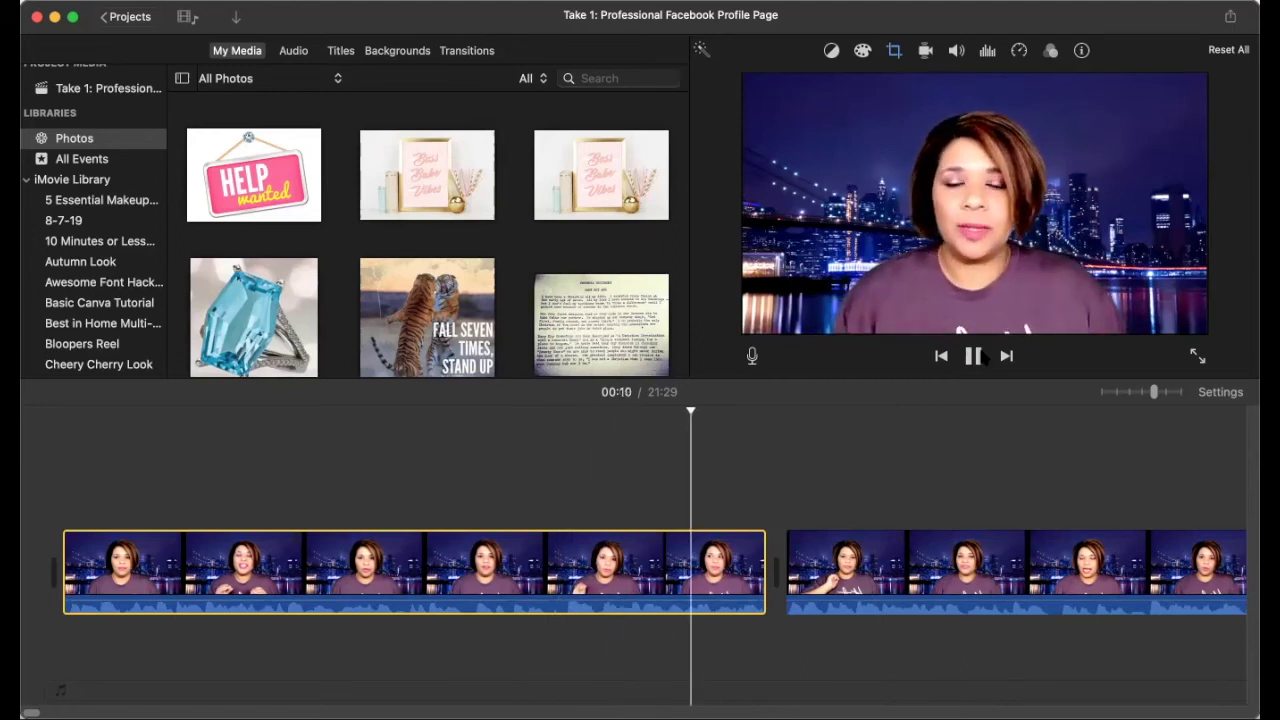
key("space")
left_click(465, 479)
left_click(465, 479)
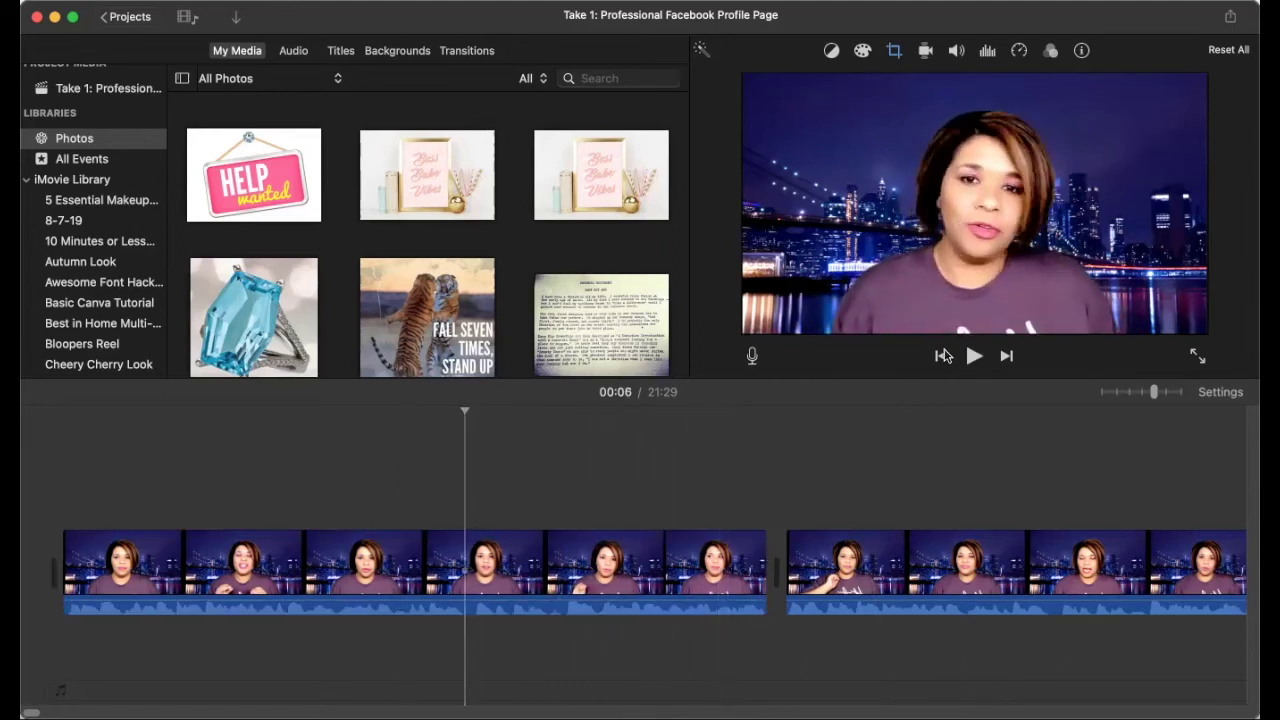
left_click(975, 358)
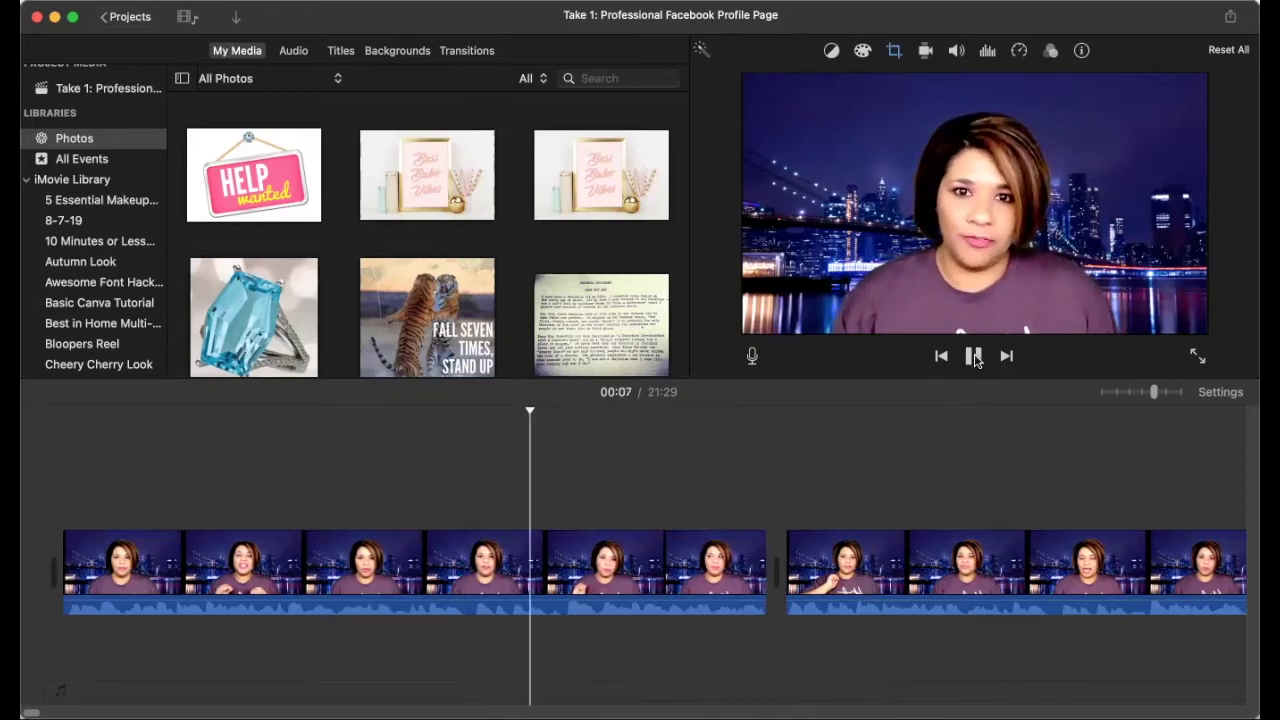
key("space")
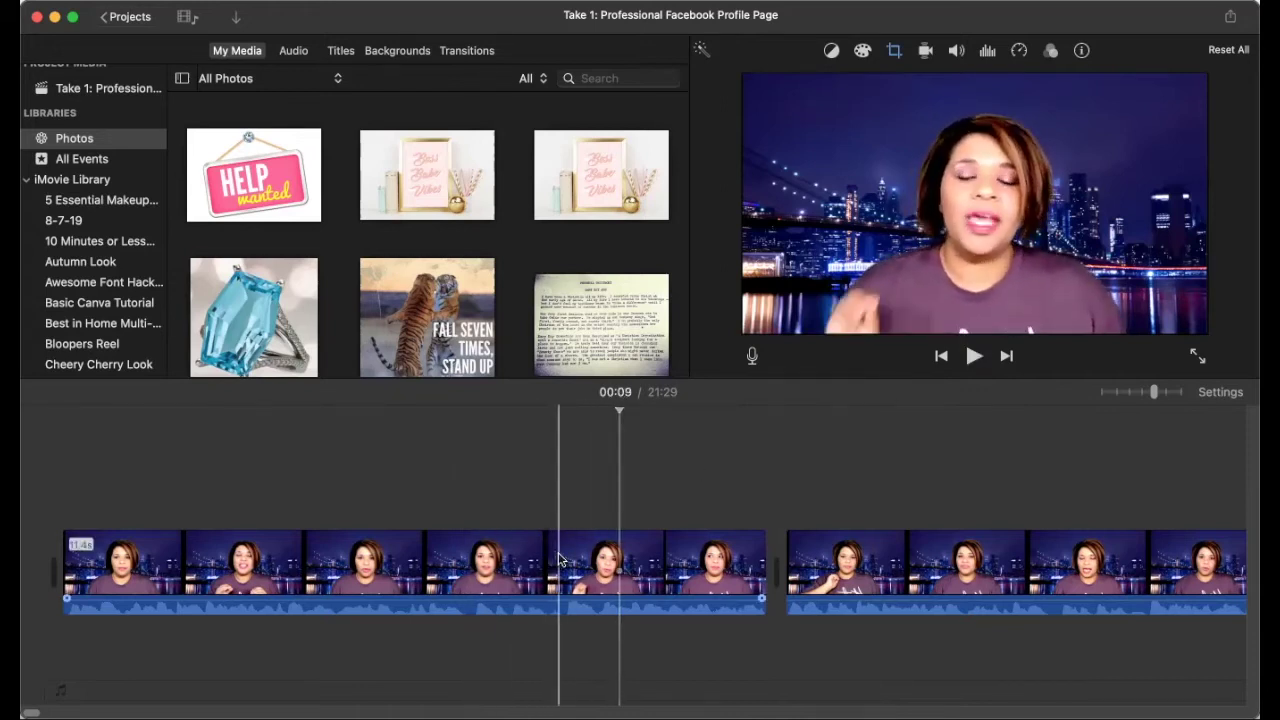
Step: Split the first clip at about 00:08 and delete the remaining piece before the next clip
left_click(565, 556)
right_click(564, 555)
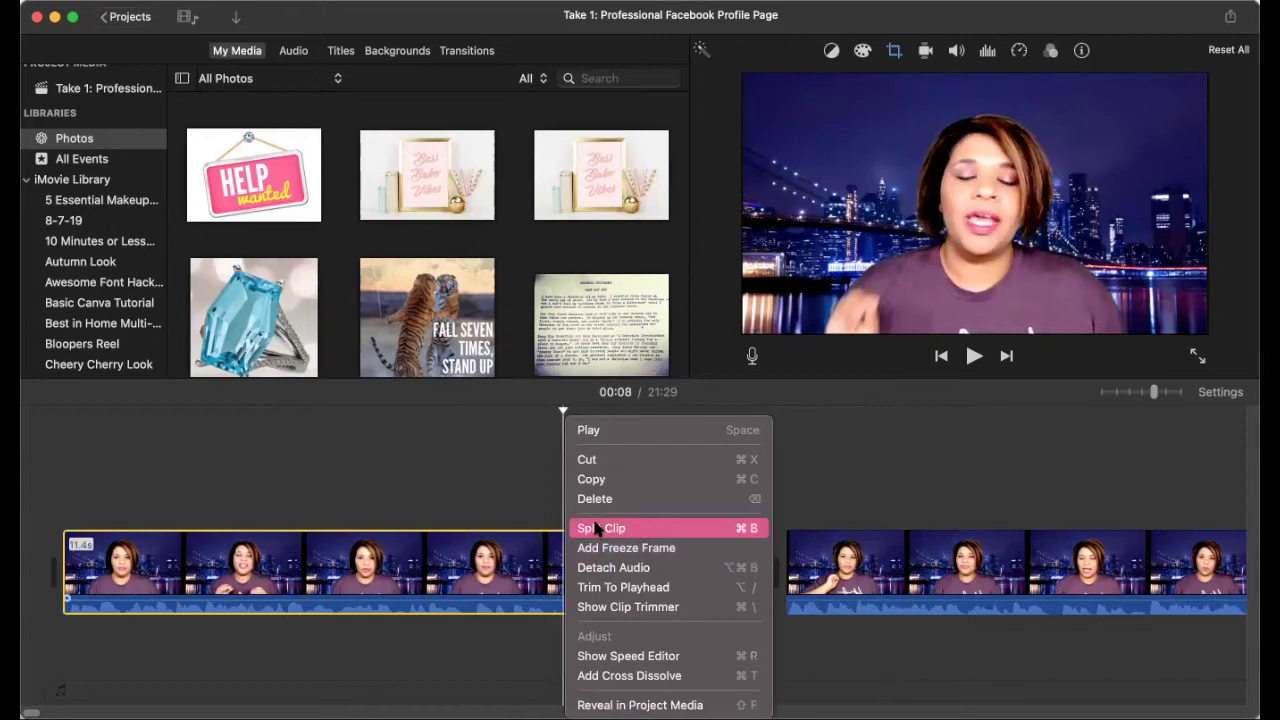
left_click(595, 524)
left_click(644, 558)
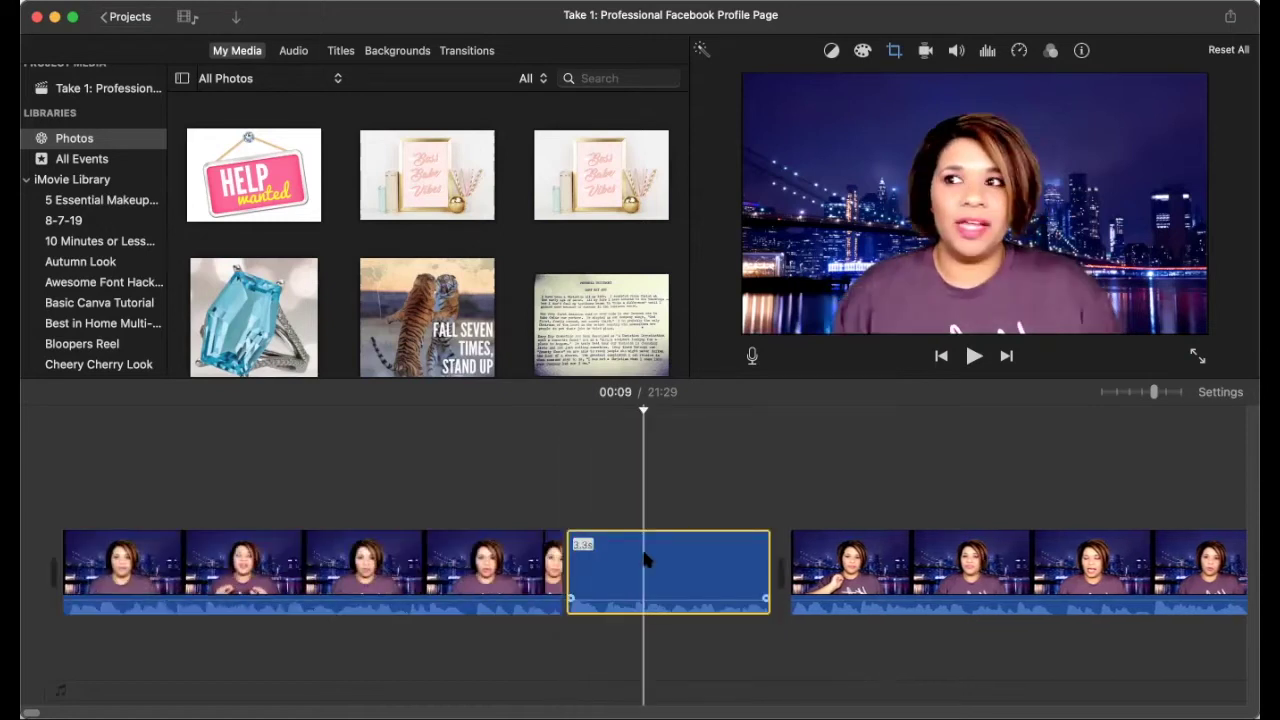
key("Delete")
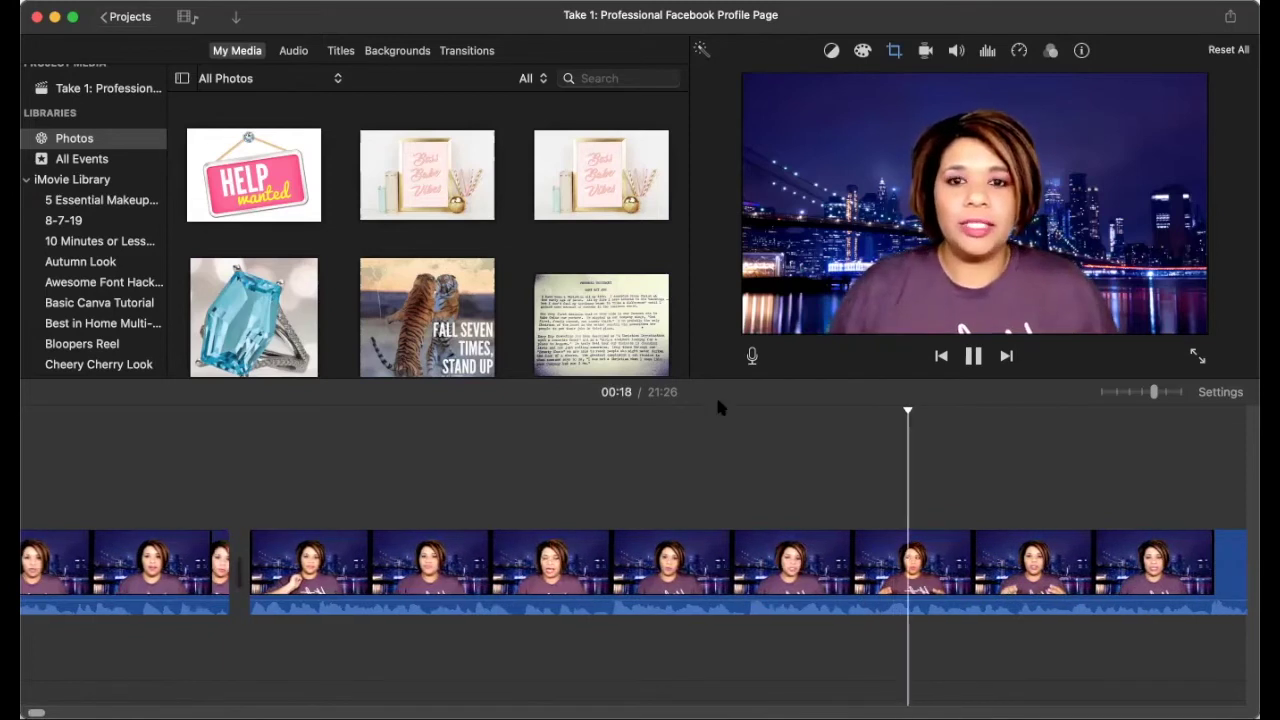
Step: Split the second clip at about 00:16, where the wanted speech starts, and delete the section before the split
left_click(973, 352)
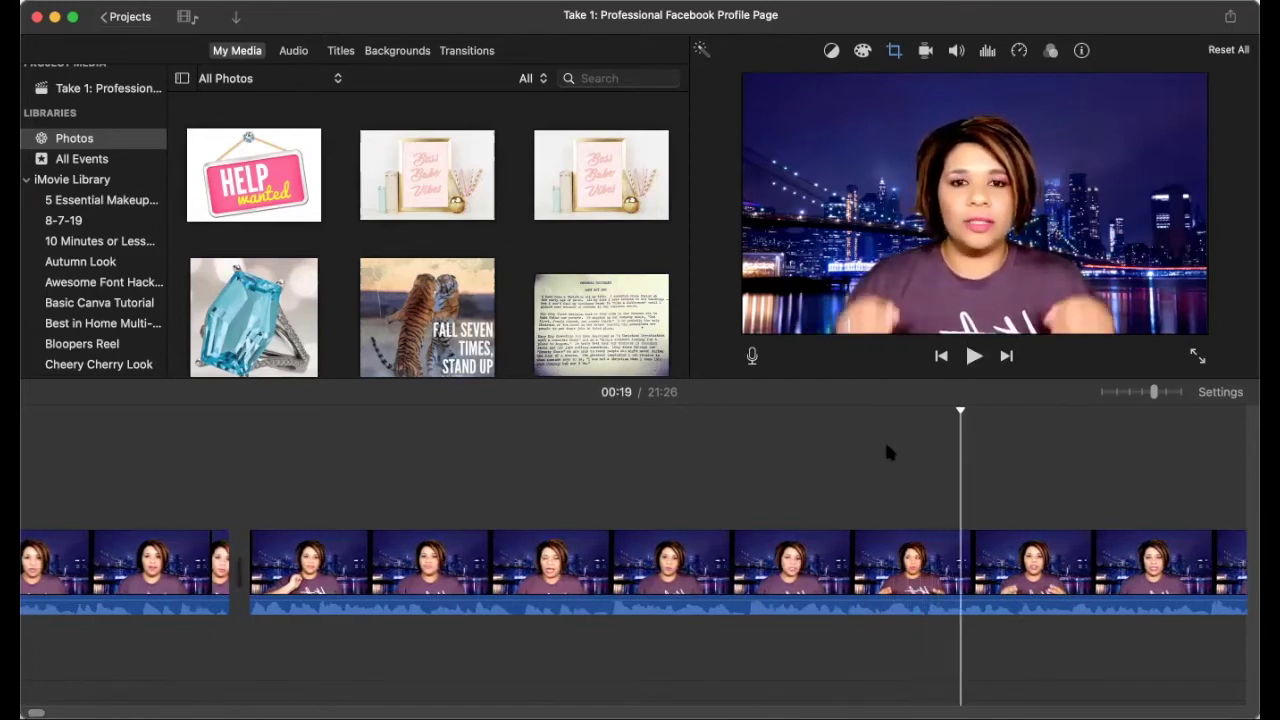
left_click(748, 560)
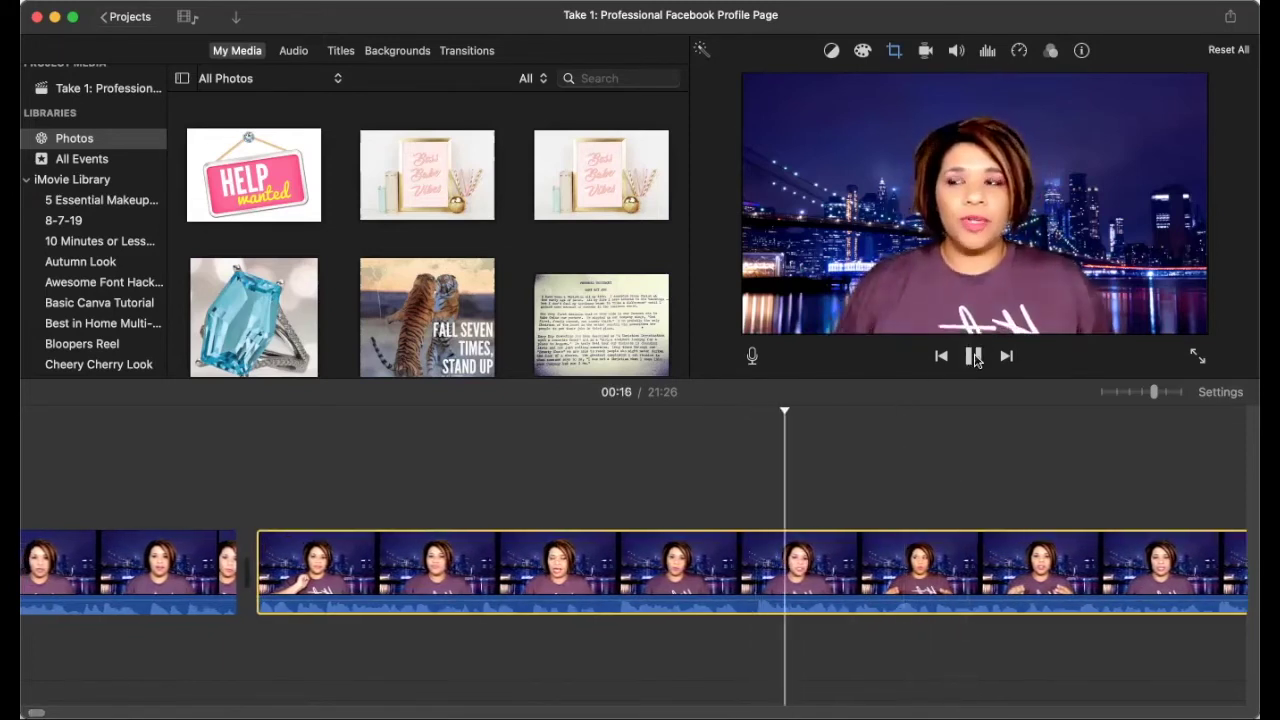
key("super+b")
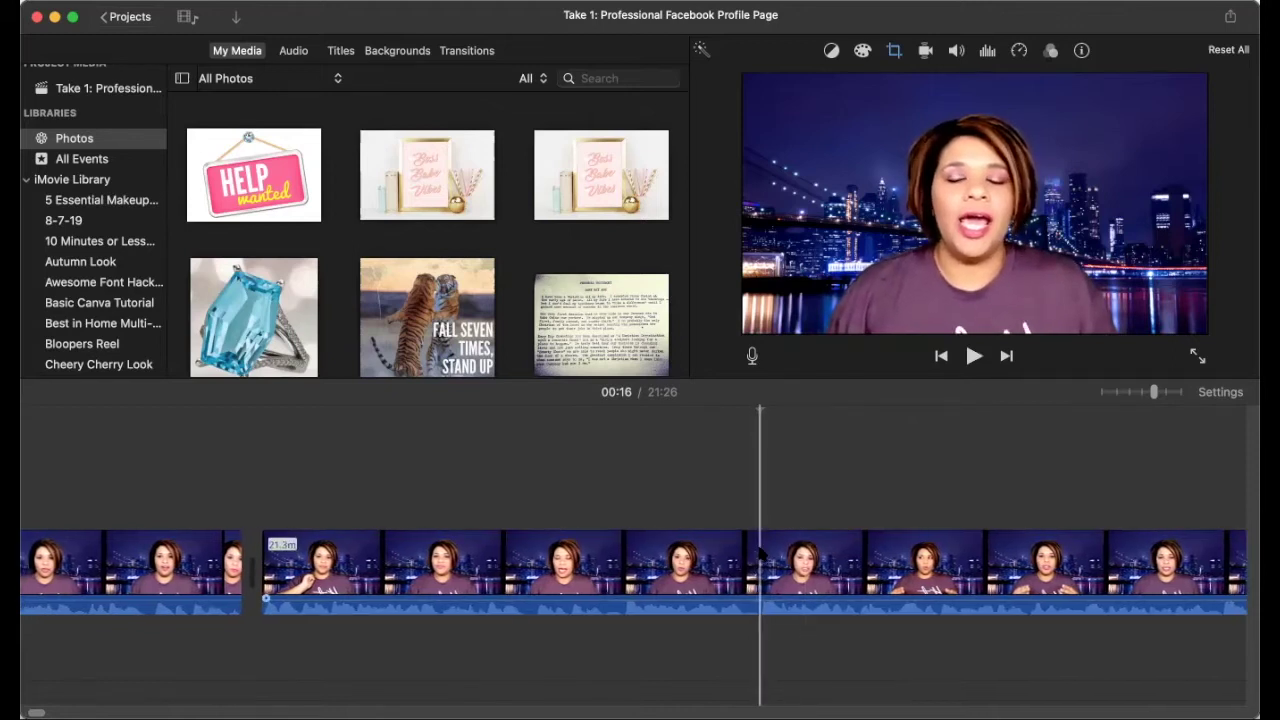
right_click(761, 552)
left_click(800, 526)
left_click(713, 553)
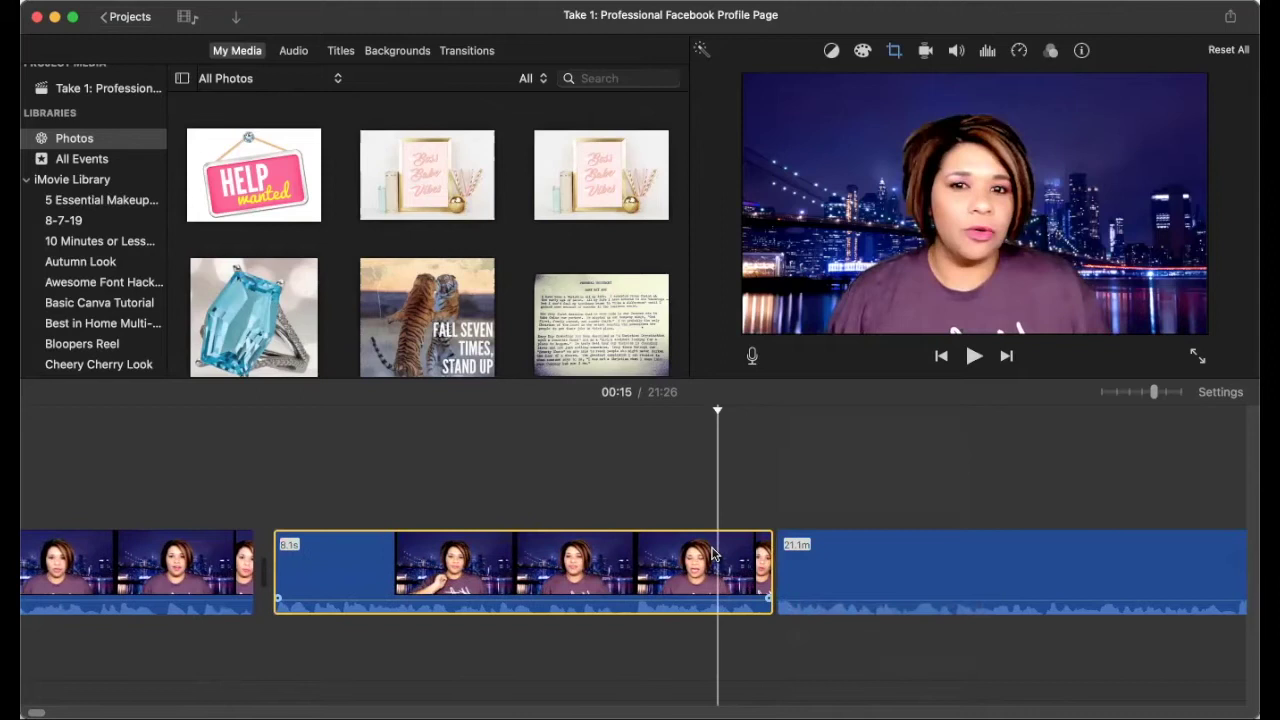
key("Delete")
Step: Play from about 00:05 to 00:11 to check the transition between the first two clips
left_click(100, 598)
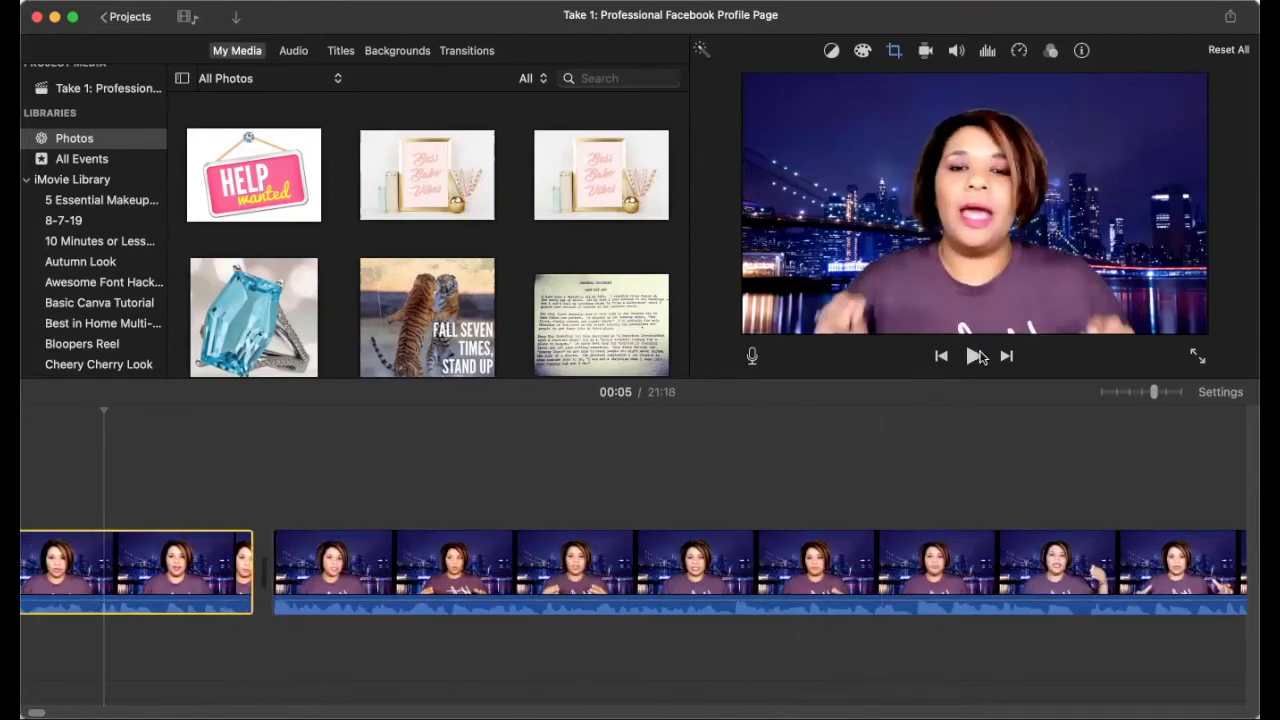
left_click(975, 358)
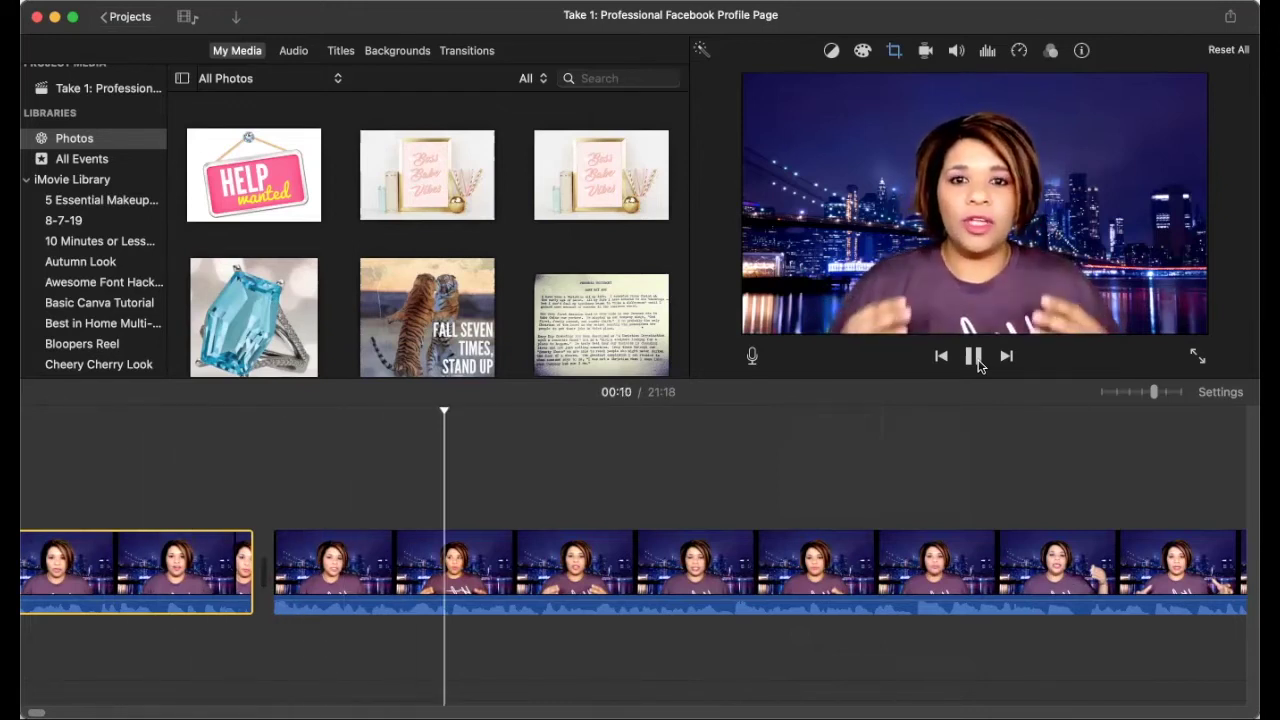
left_click(975, 360)
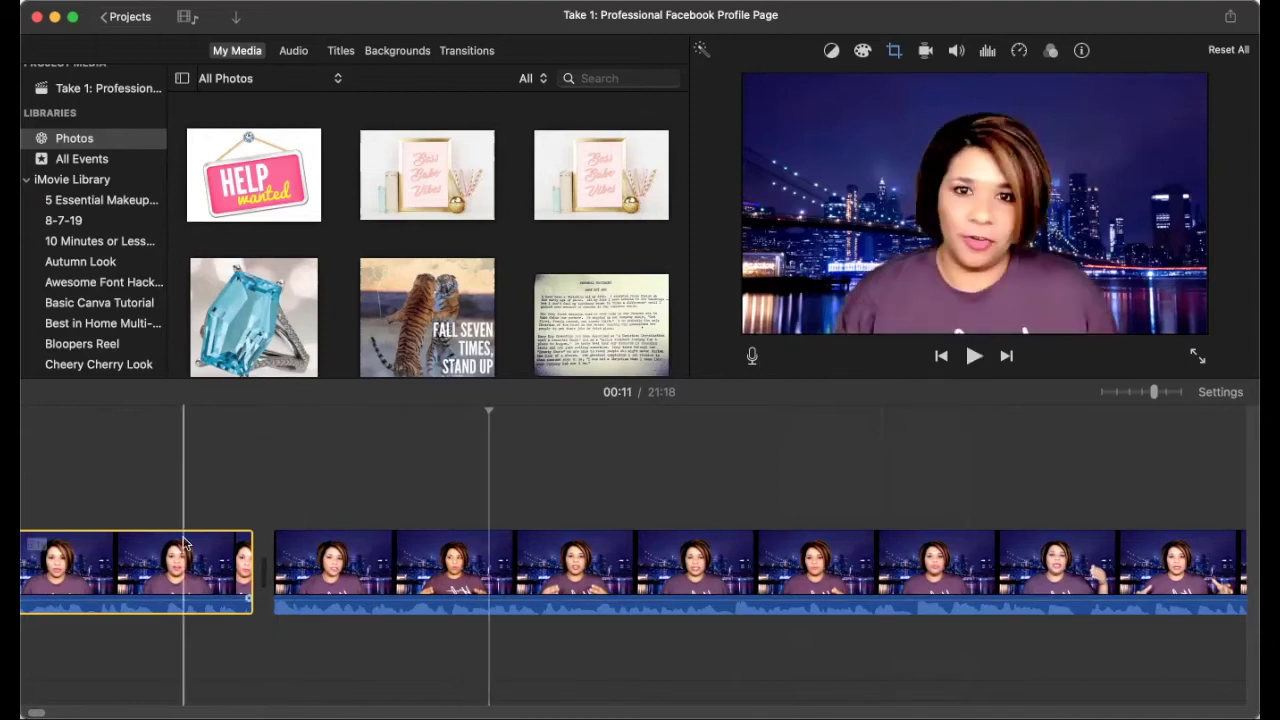
Step: Split the first clip once more at about 00:06, separating its short closing part
scroll(167, 545, "right", 1)
scroll(167, 545, "up", 2)
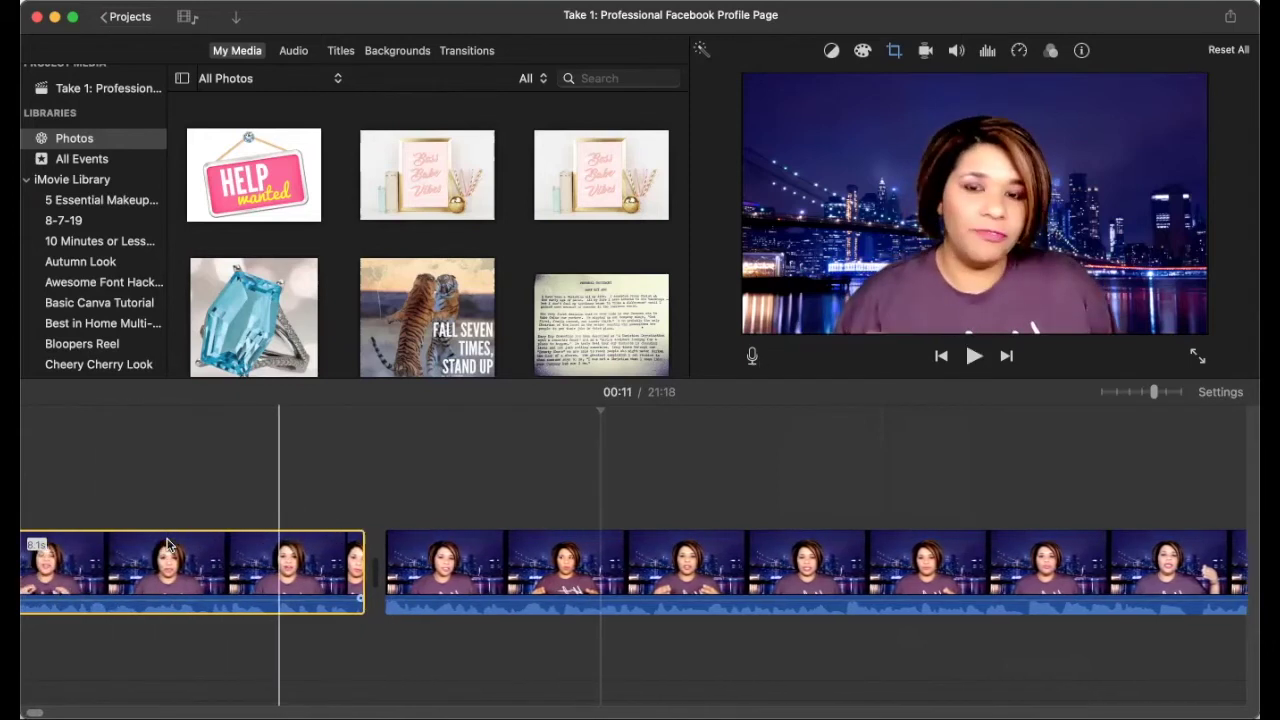
right_click(266, 570)
left_click(285, 545)
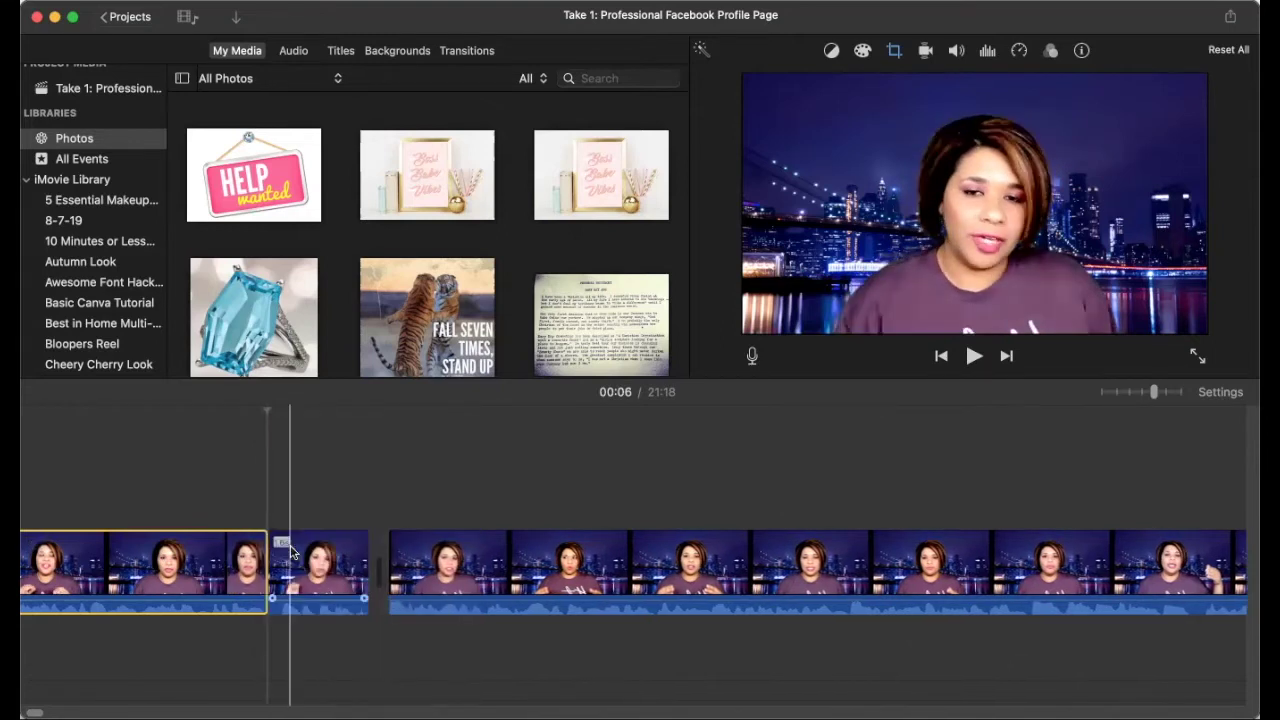
left_click(298, 560)
left_click_drag(270, 560, 278, 560)
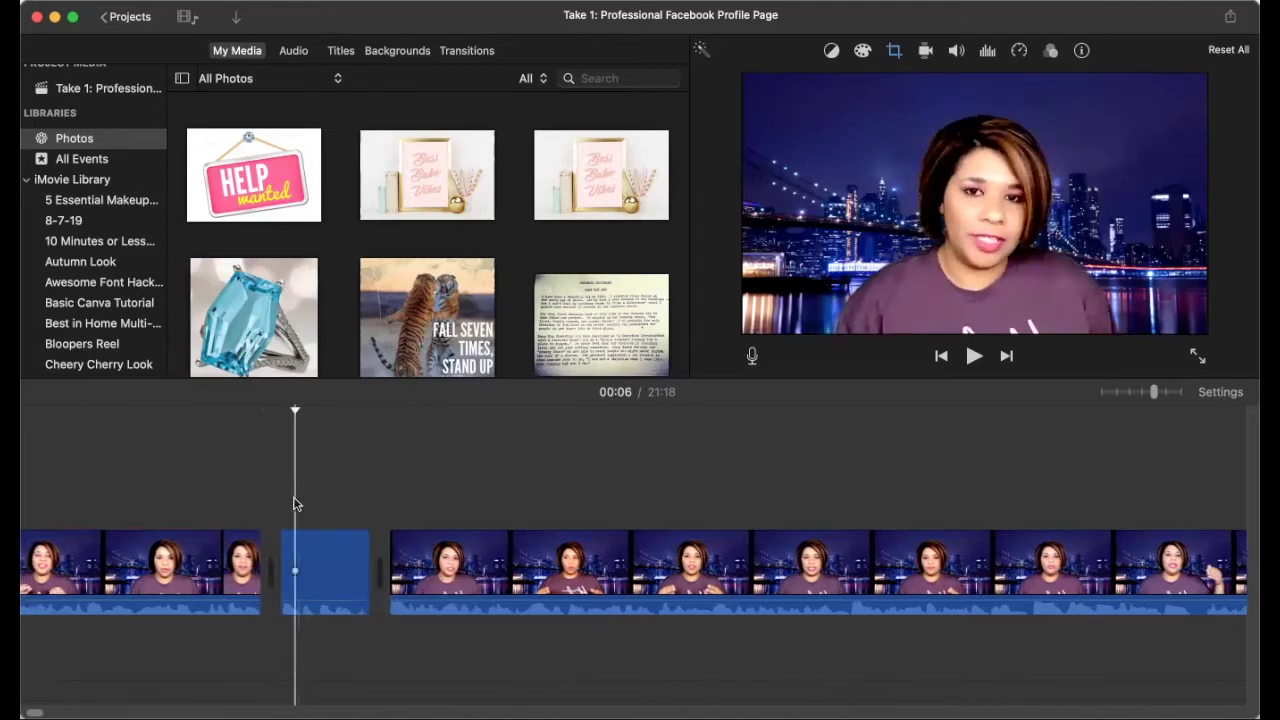
Step: Play from about 00:05 through both joins and on to about 00:40 to locate the next pause in the screen recording
left_click(210, 565)
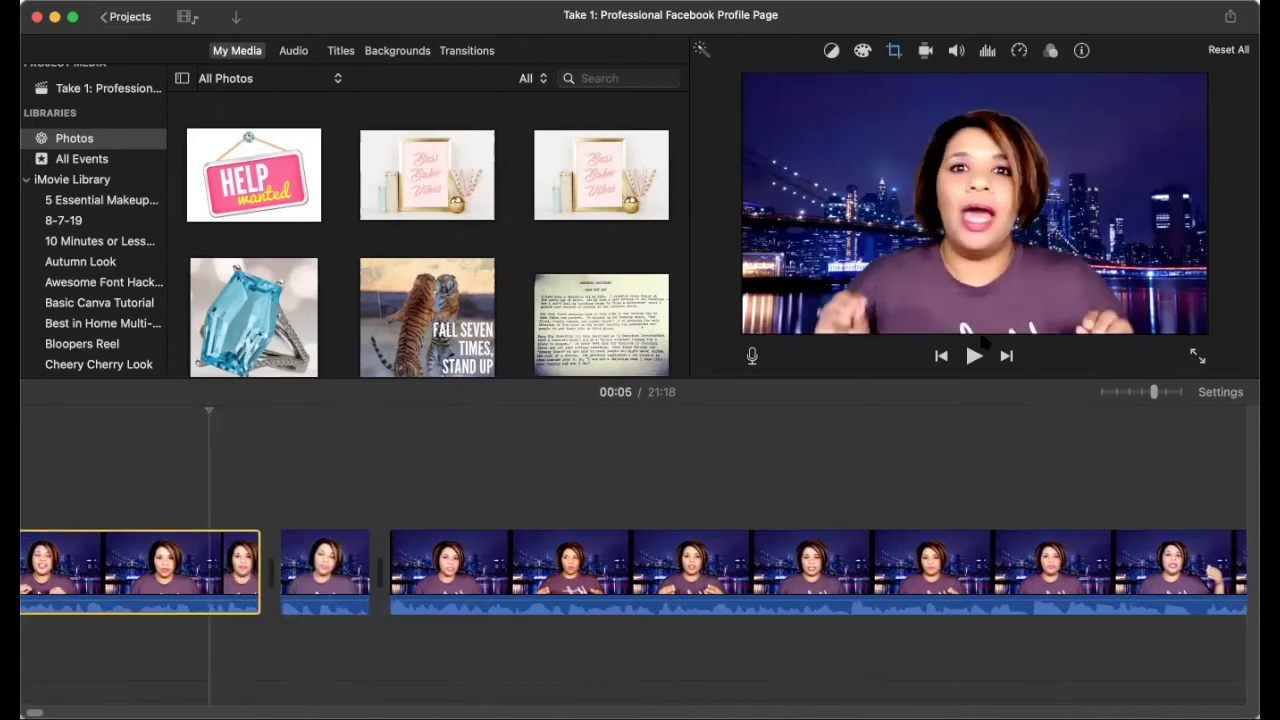
left_click(975, 357)
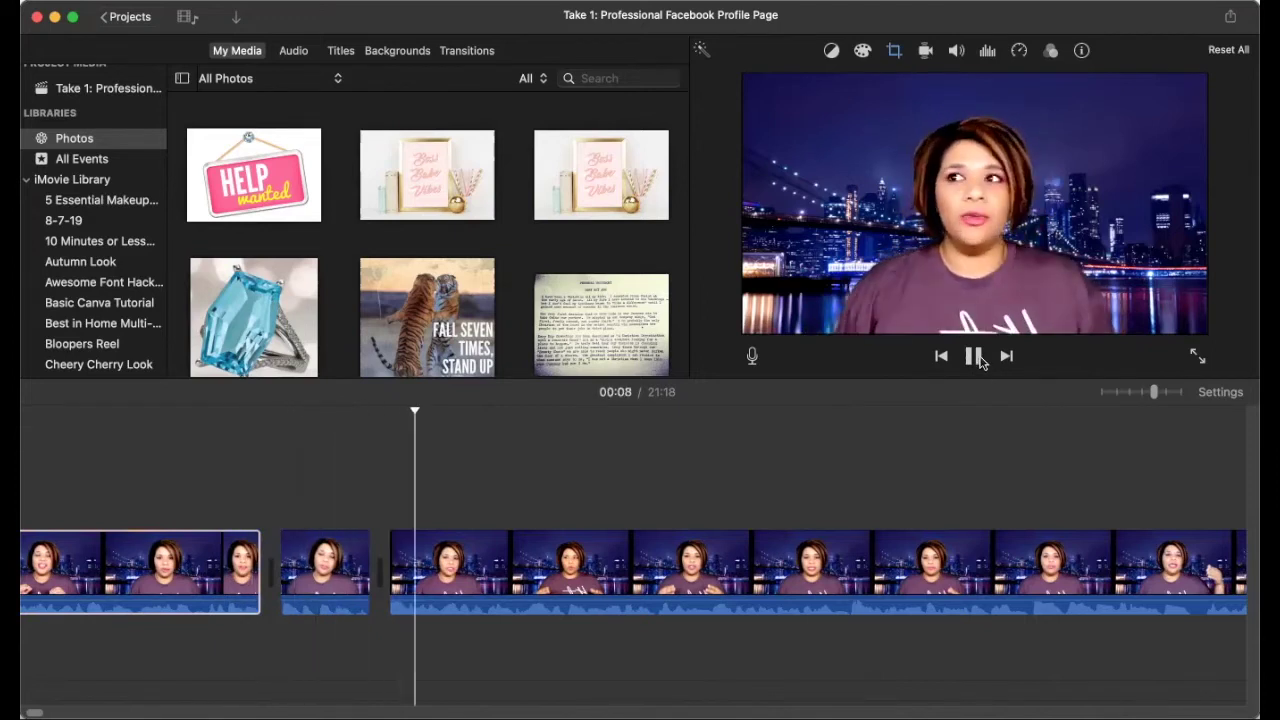
left_click(978, 359)
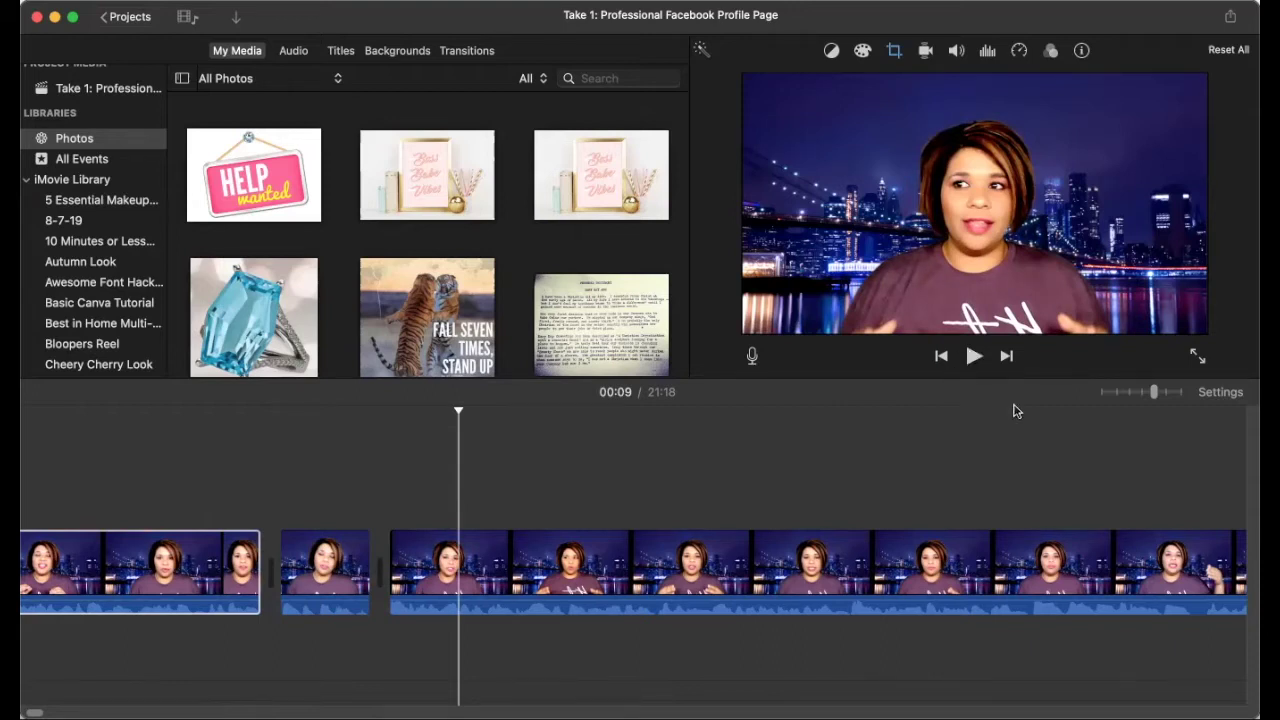
left_click(974, 358)
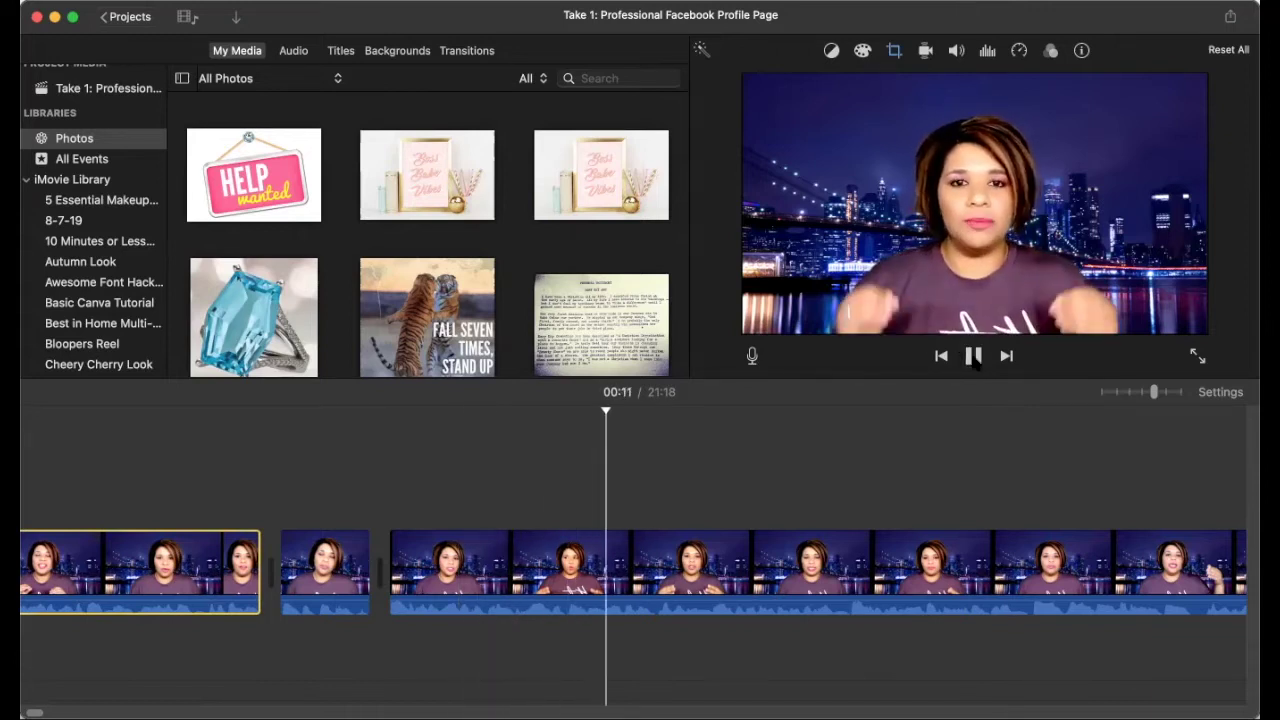
scroll(570, 567, "right", 5)
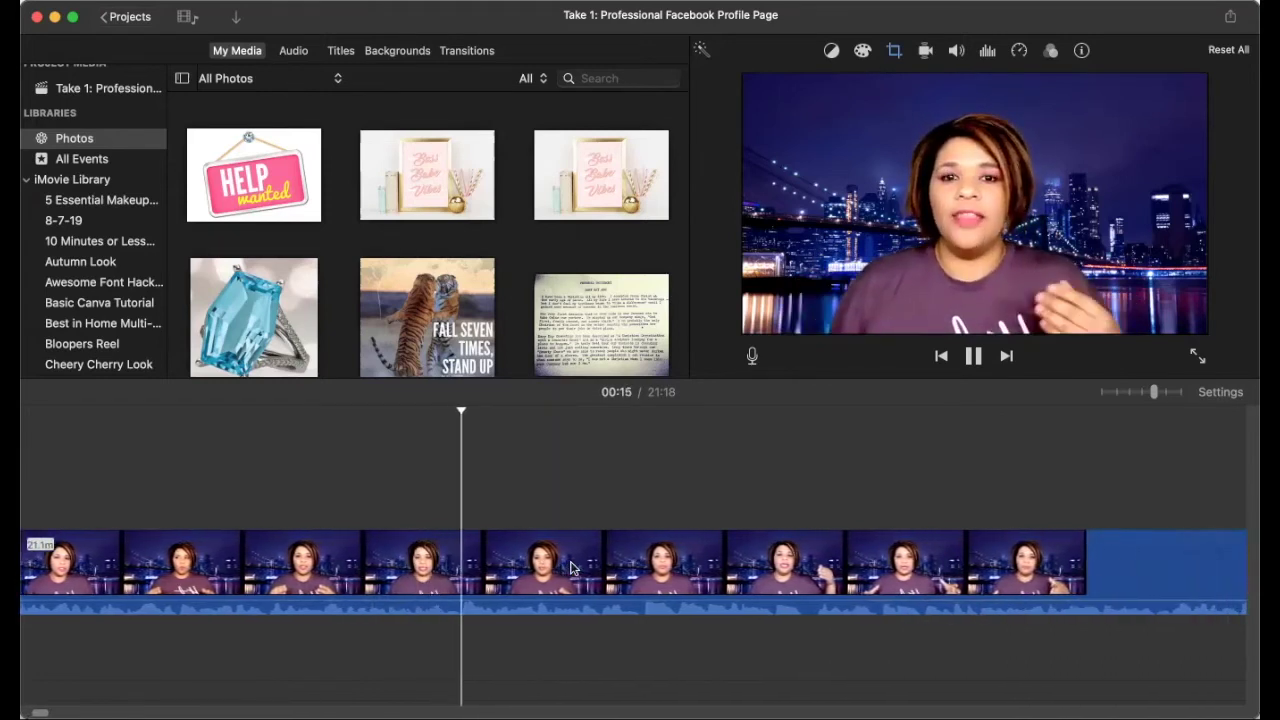
scroll(570, 567, "right", 2)
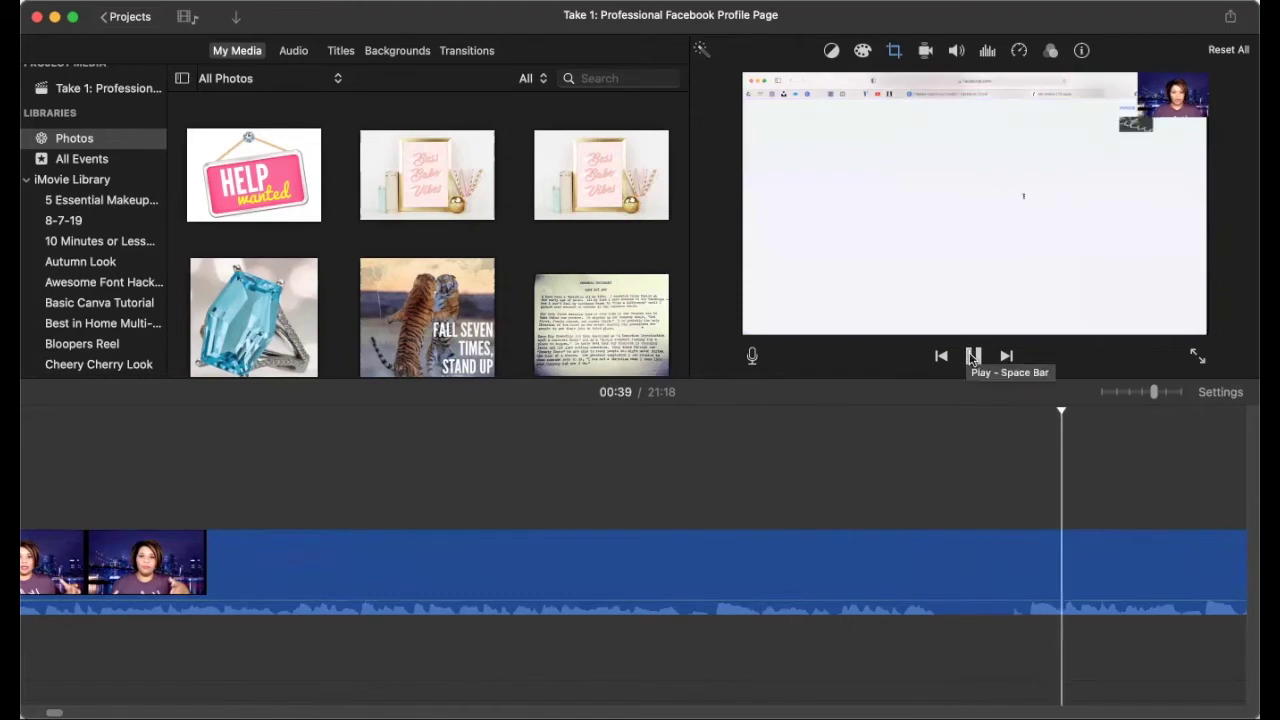
left_click(973, 356)
Step: Split the screen-recording clip at about 00:37 and again at about 00:38, and delete the 1.5-second pause between the splits
left_click(935, 572)
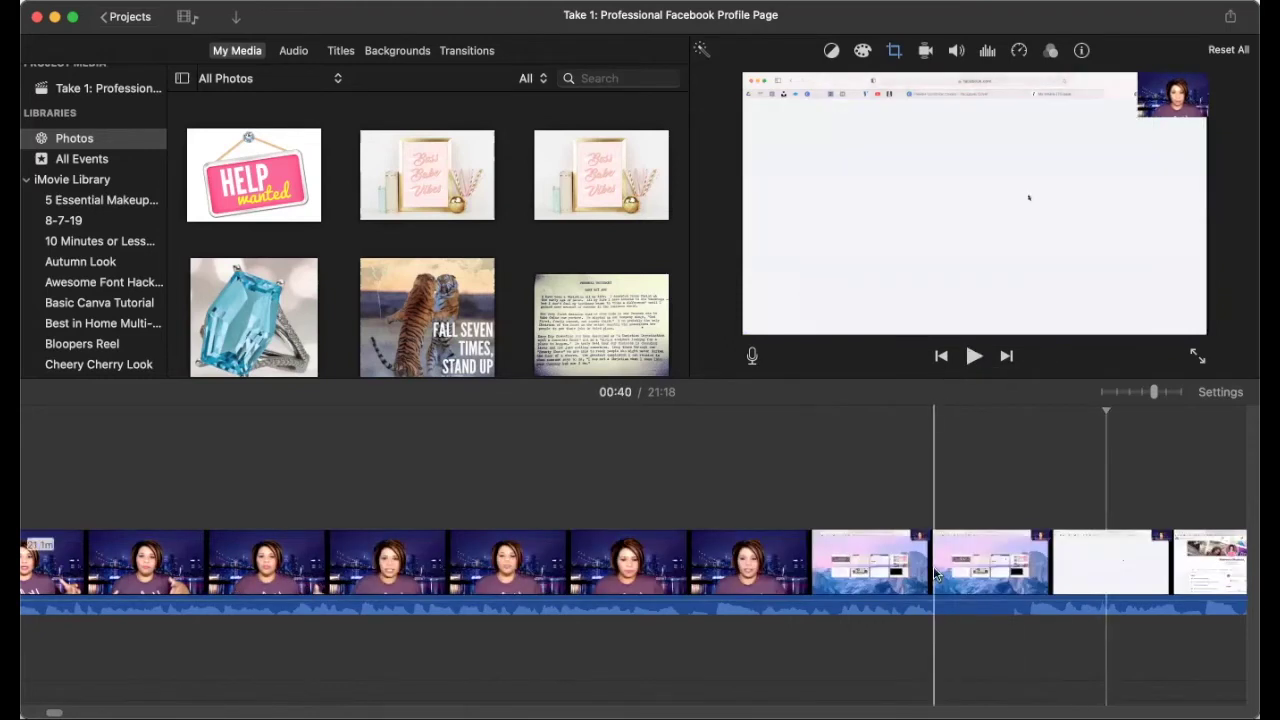
right_click(935, 572)
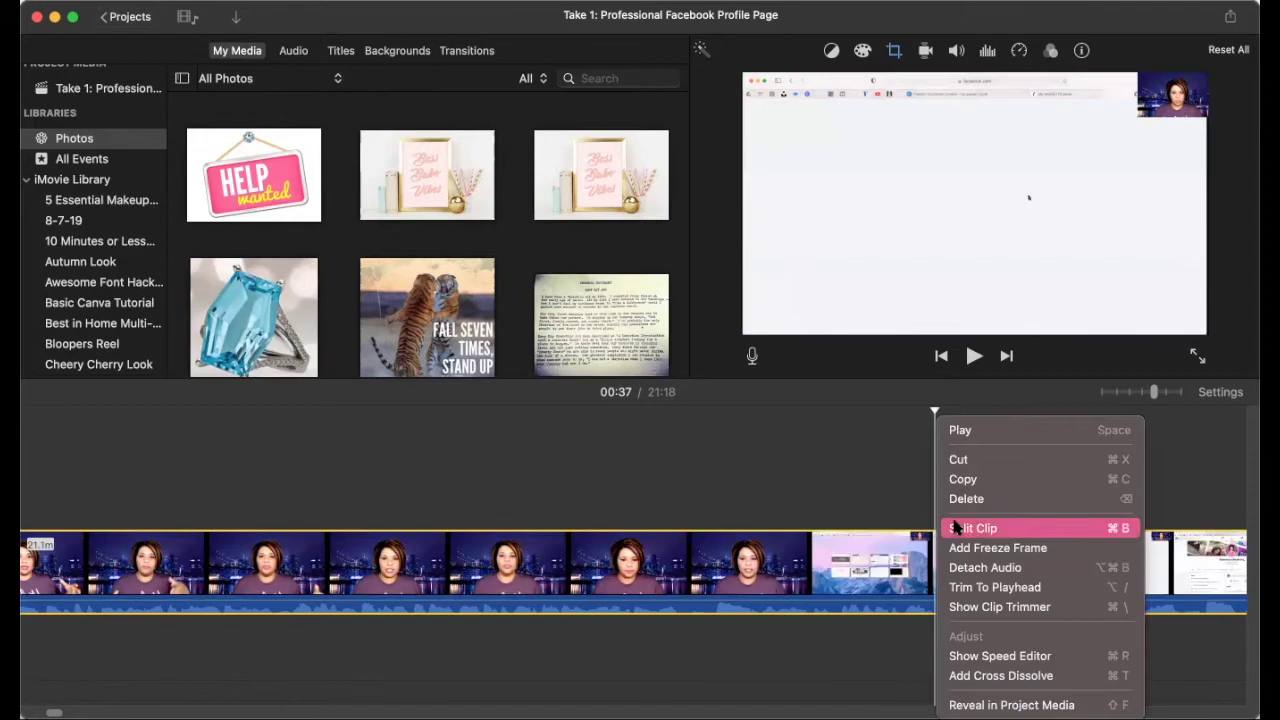
left_click(962, 528)
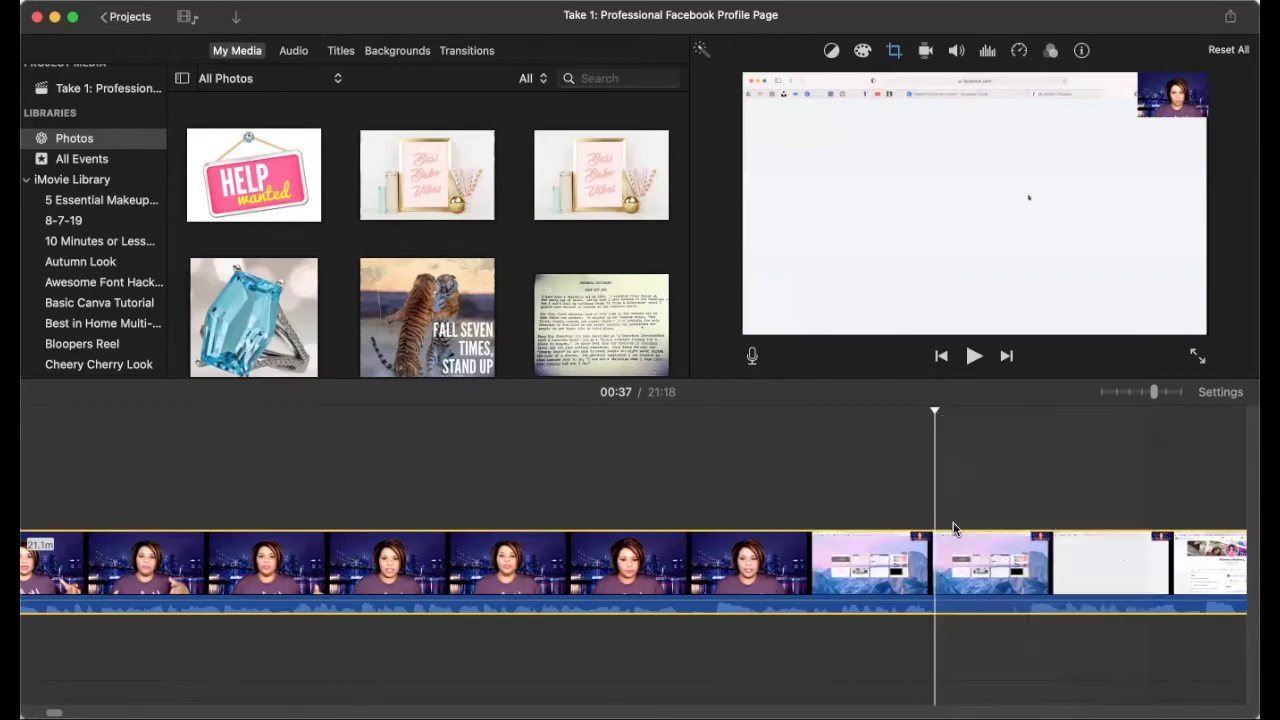
left_click(1035, 562)
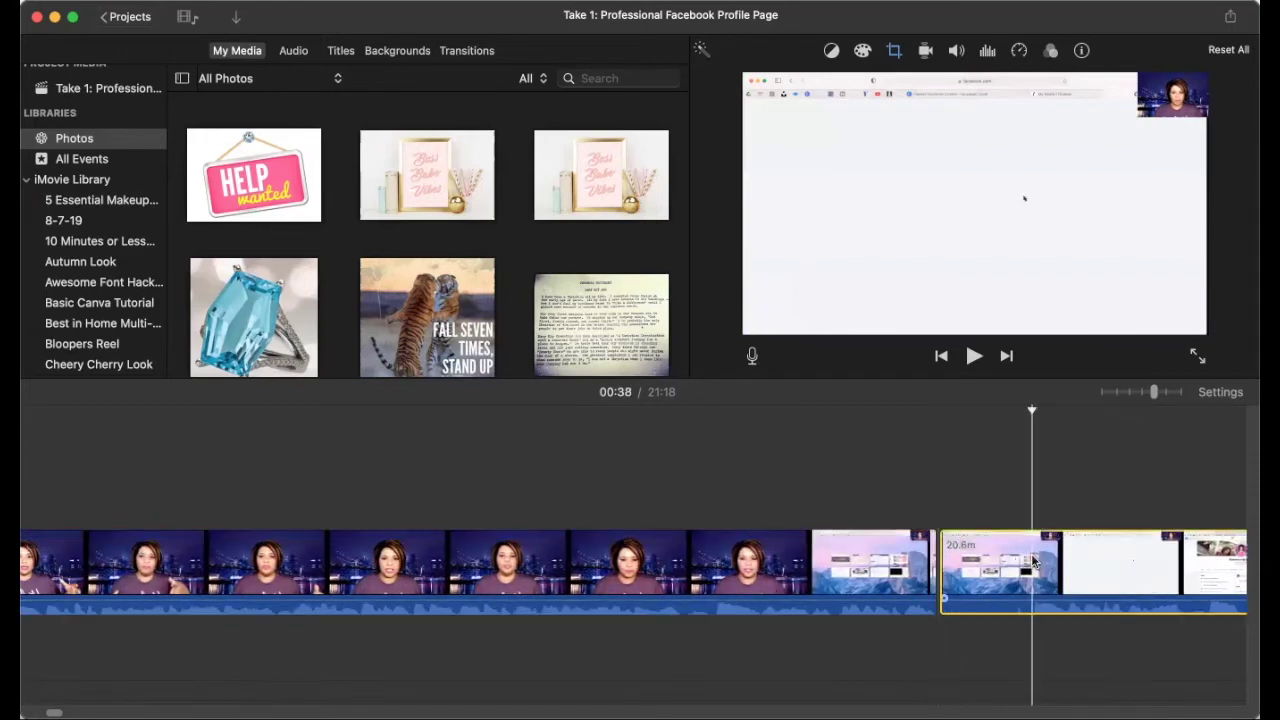
right_click(1035, 562)
left_click(1048, 529)
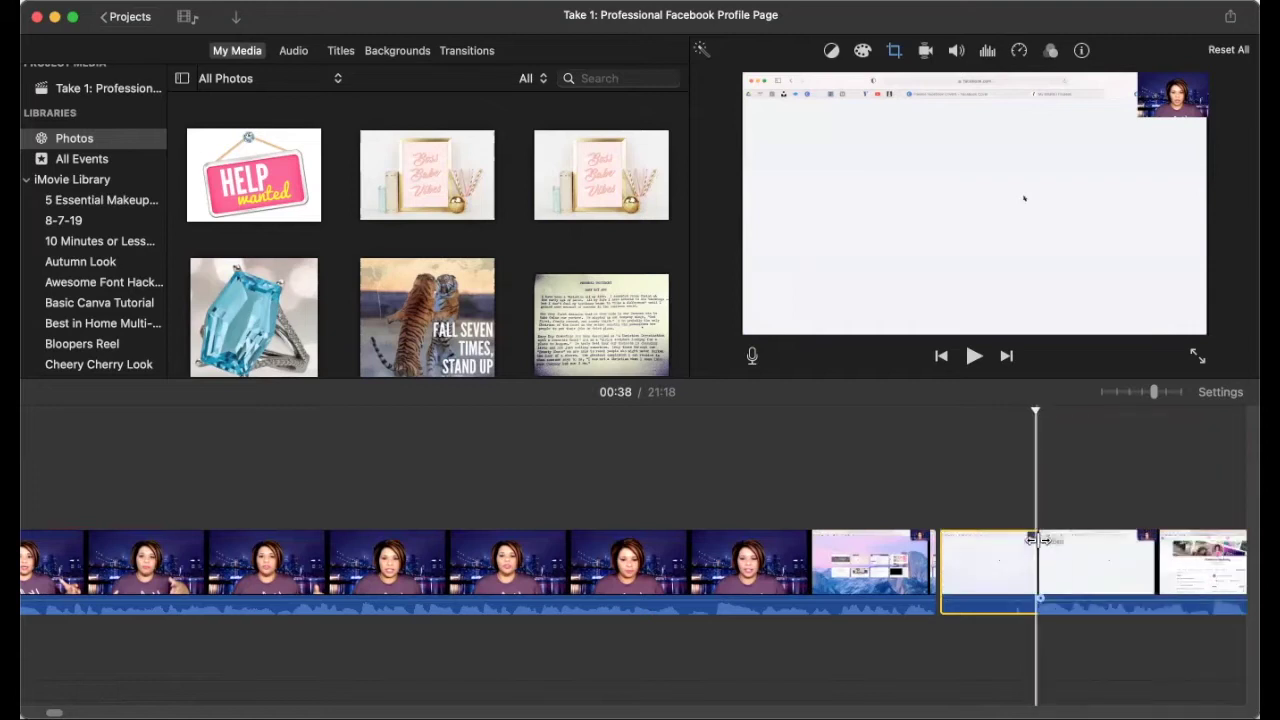
right_click(965, 563)
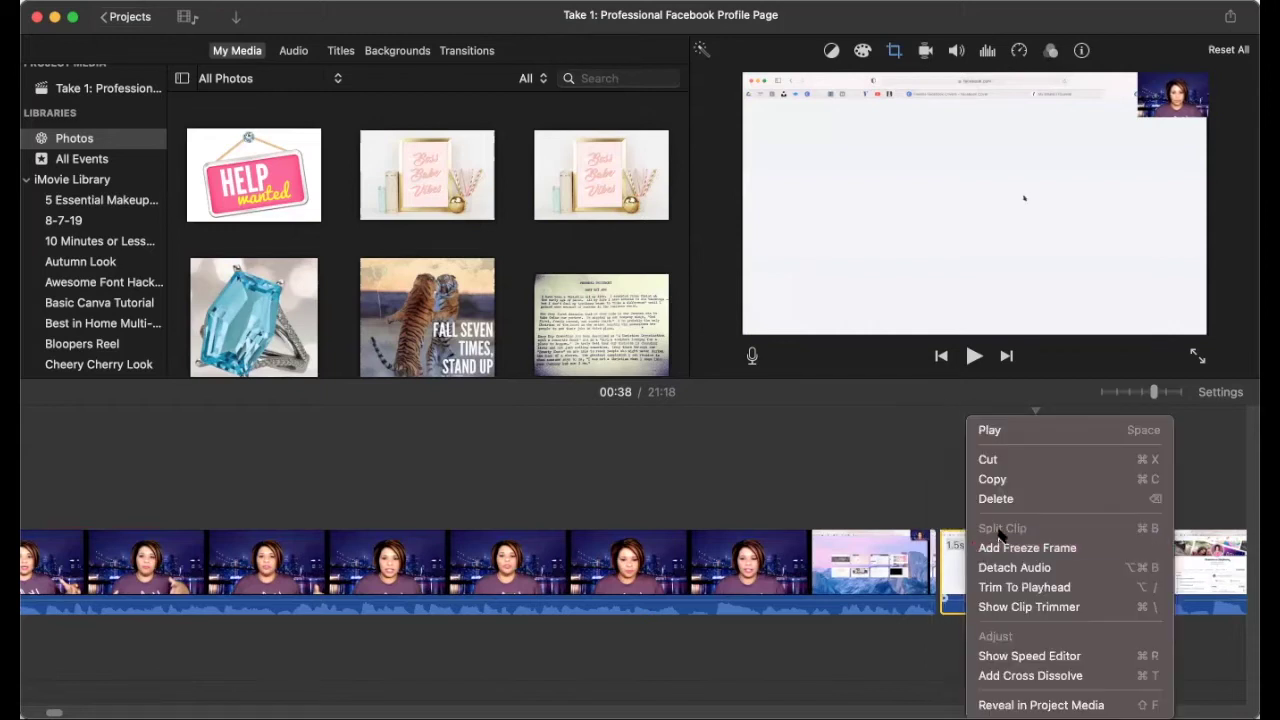
left_click(943, 556)
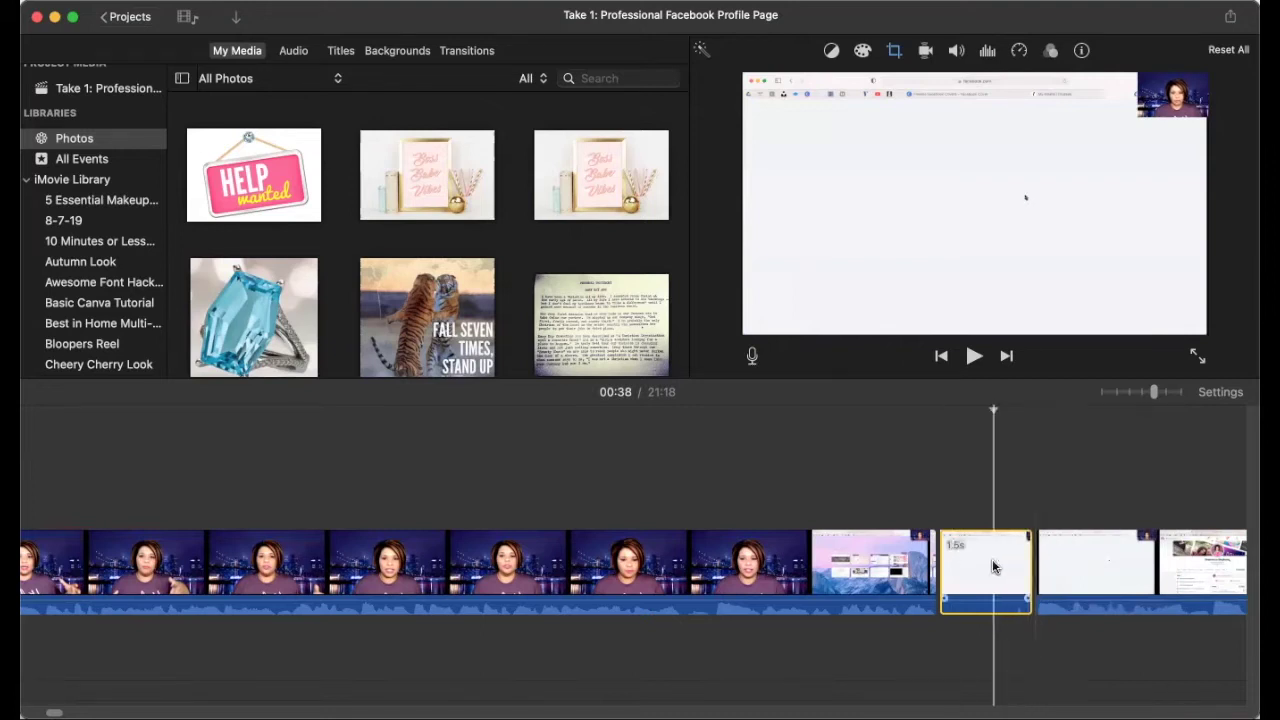
key("Delete")
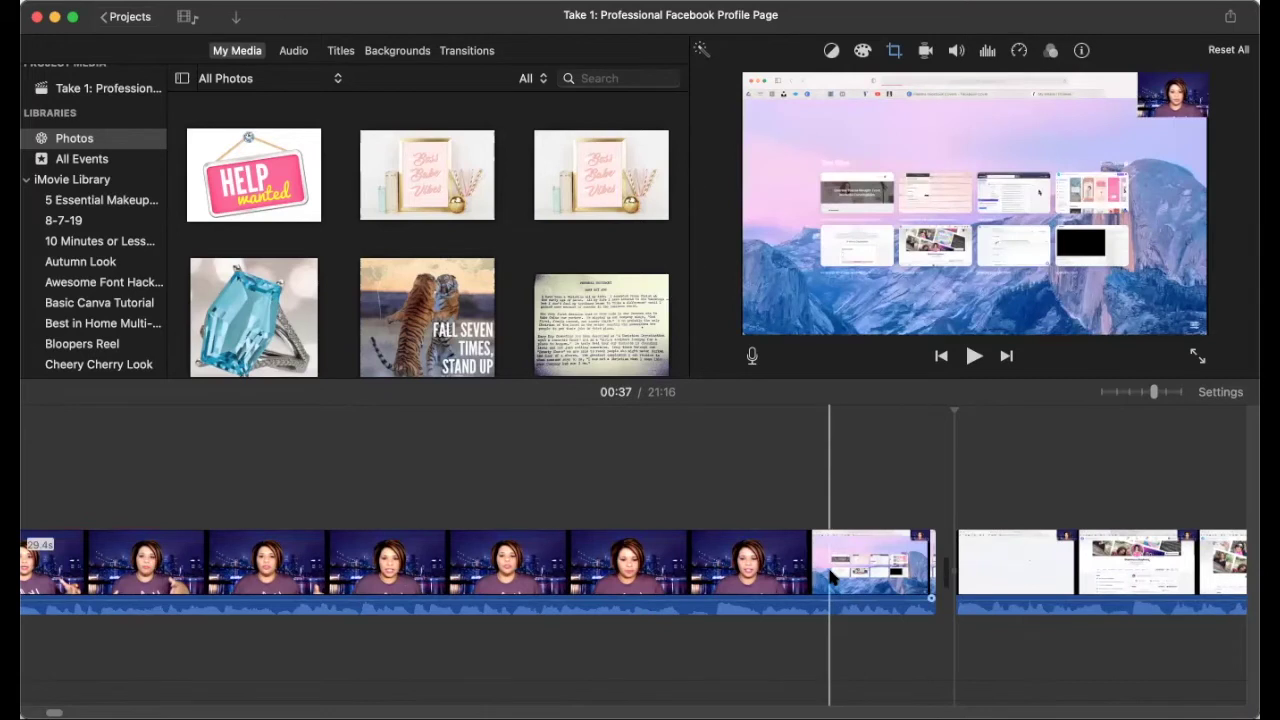
Step: Split the clip before the cut at about 00:35 and trim a sliver off the start of its short closing section
left_click(831, 570)
right_click(831, 570)
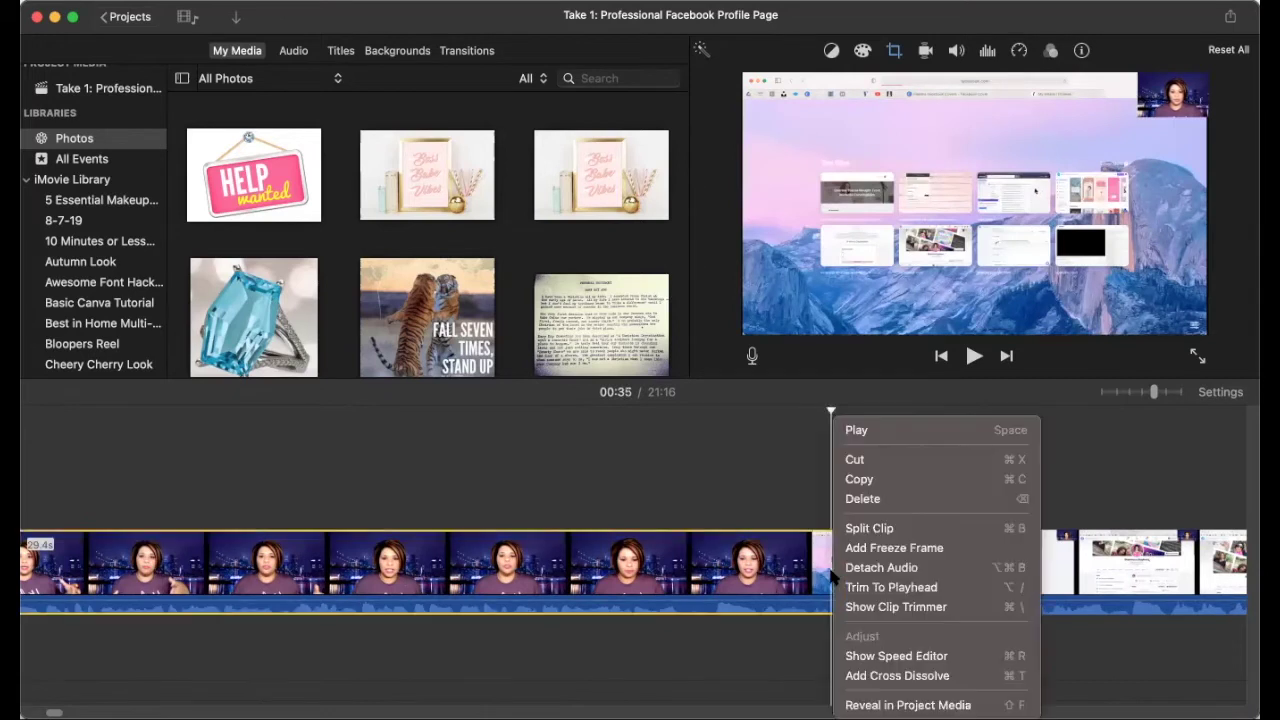
left_click(862, 529)
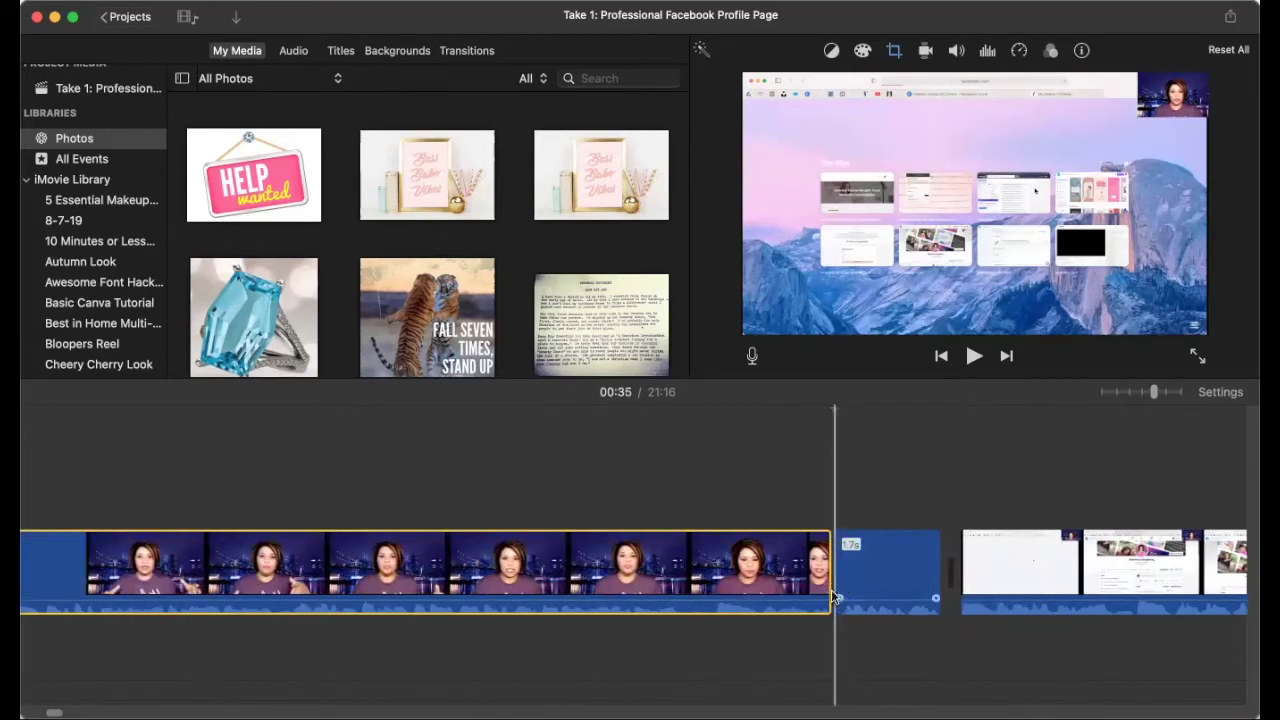
left_click(856, 577)
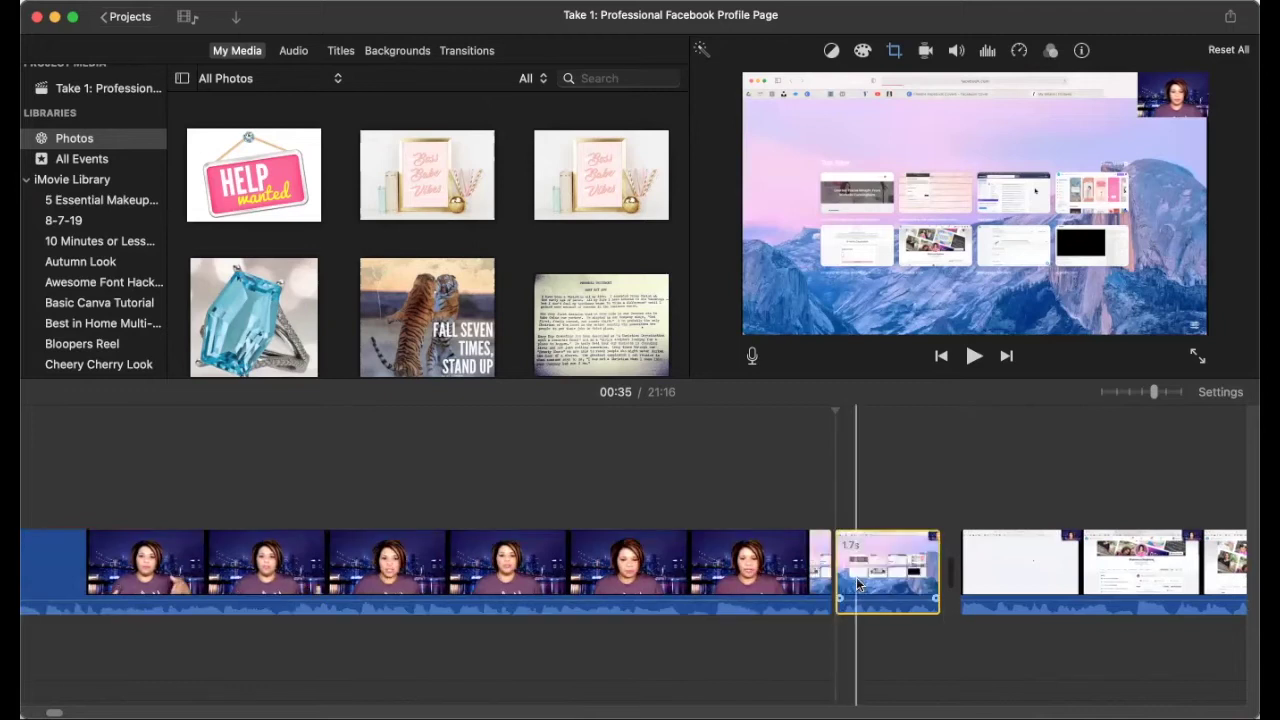
left_click_drag(838, 573, 838, 572)
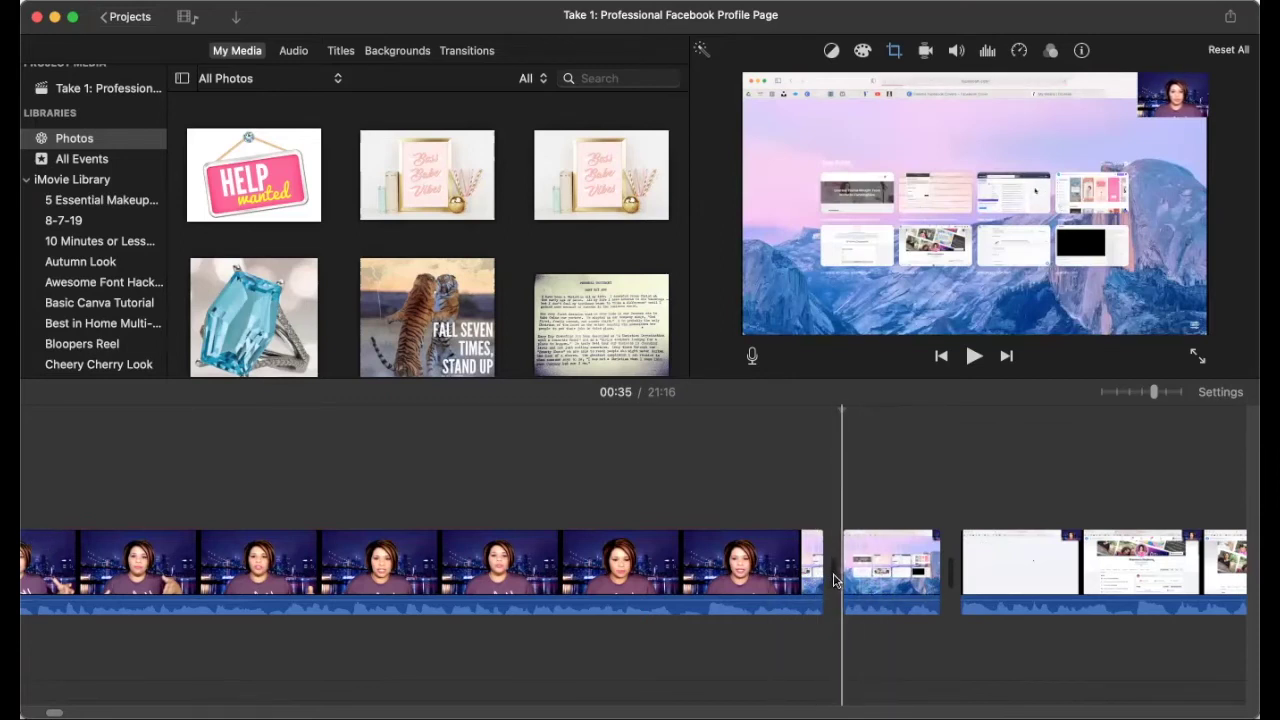
Step: Split the clip before the short section at about 00:33 and again shortly past that point, and delete the 0.6-second piece between the splits
scroll(900, 580, "right", 5)
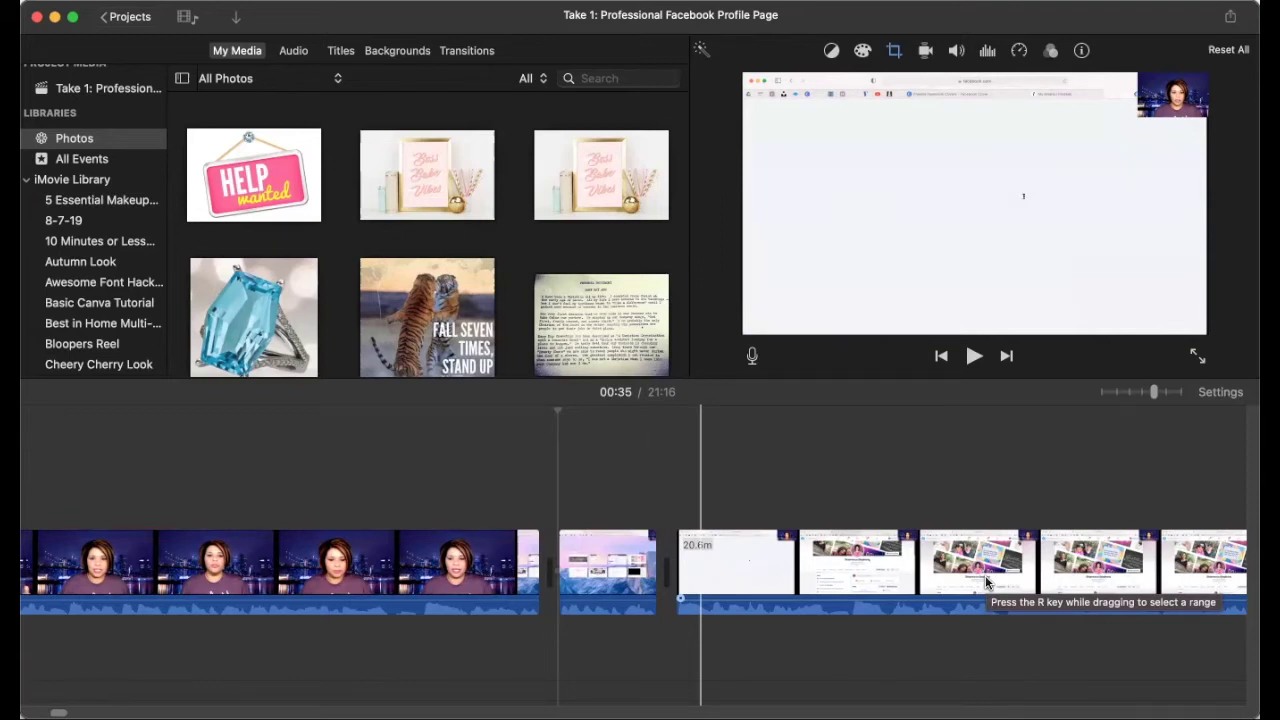
scroll(680, 580, "right", 3)
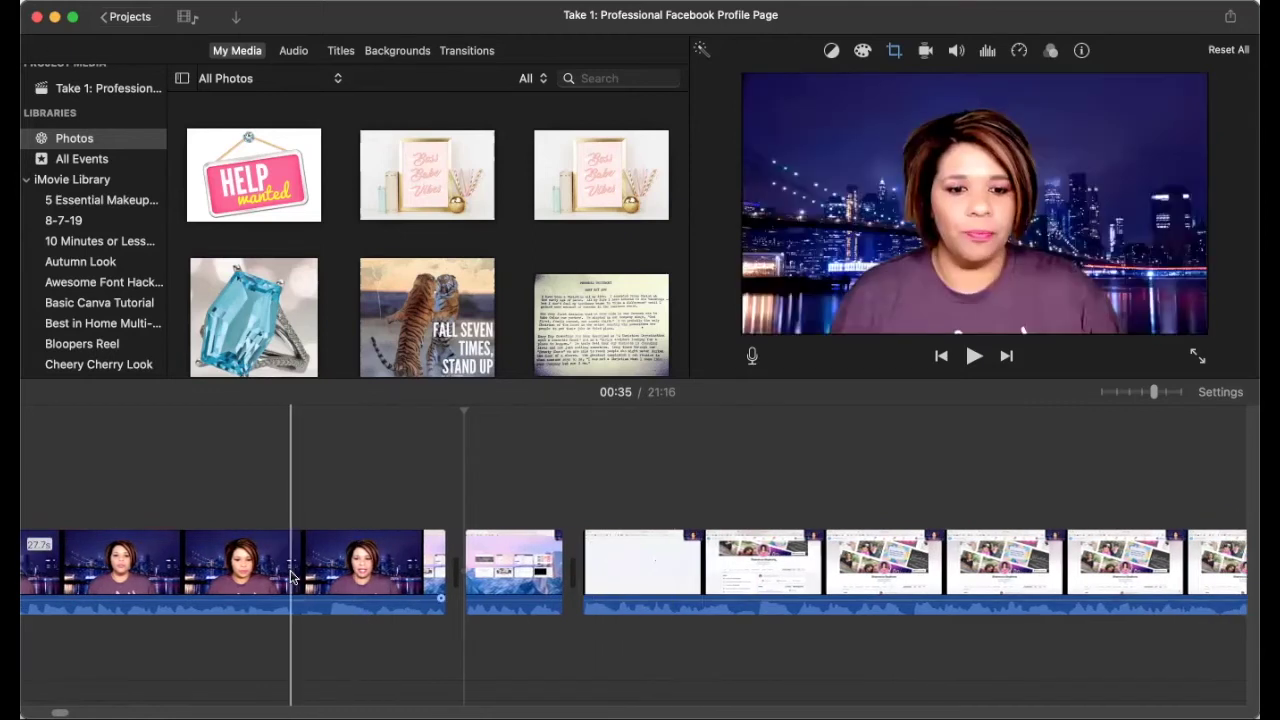
left_click(292, 578)
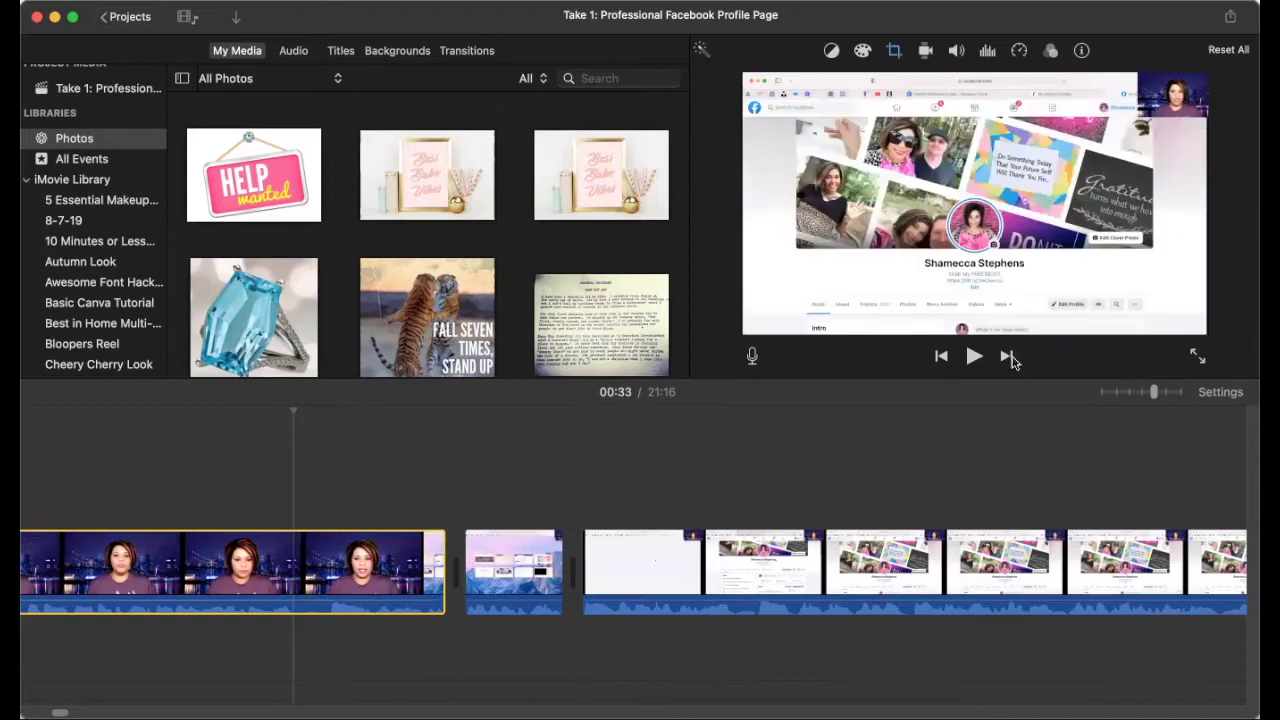
left_click(973, 356)
key("space")
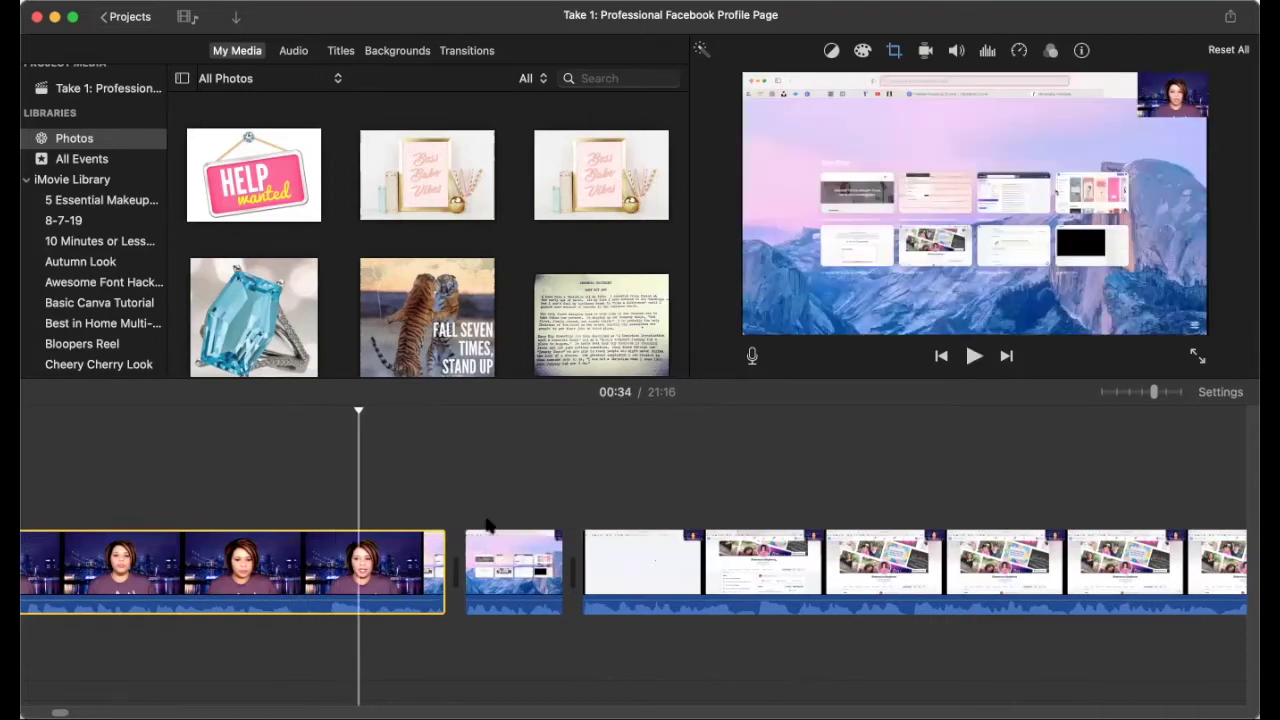
right_click(294, 587)
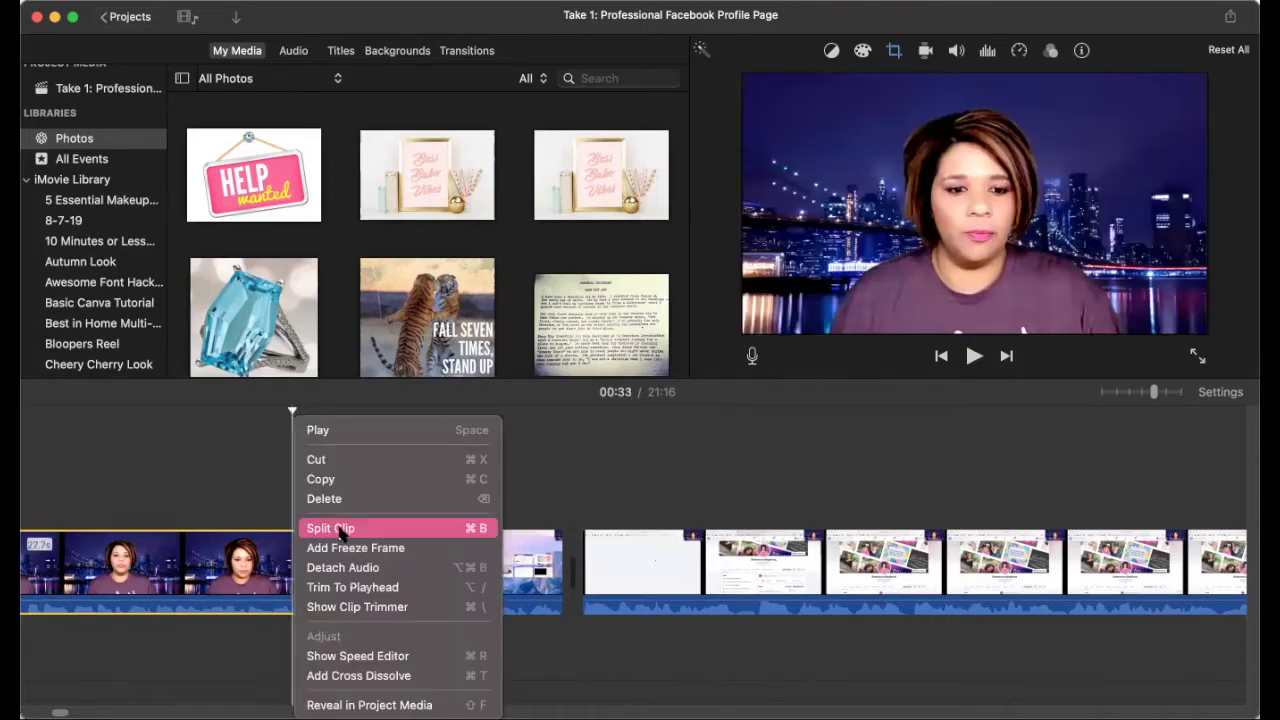
left_click(338, 530)
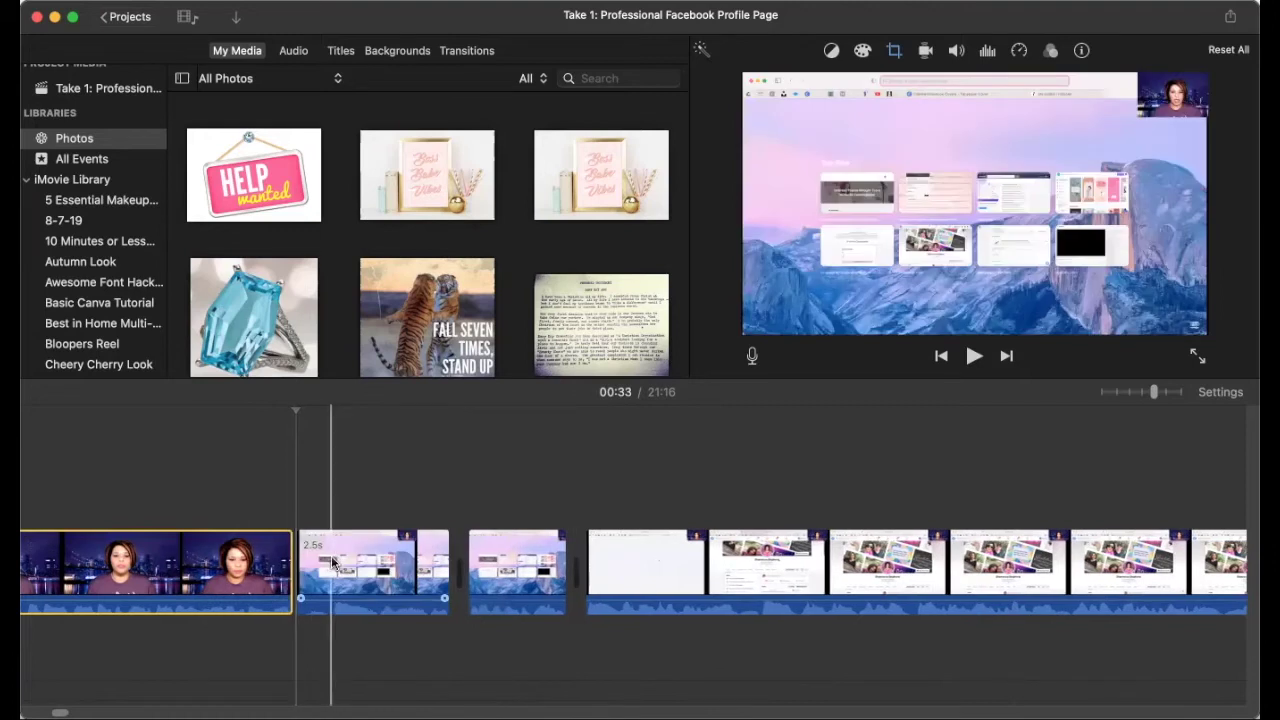
left_click(335, 563)
right_click(334, 564)
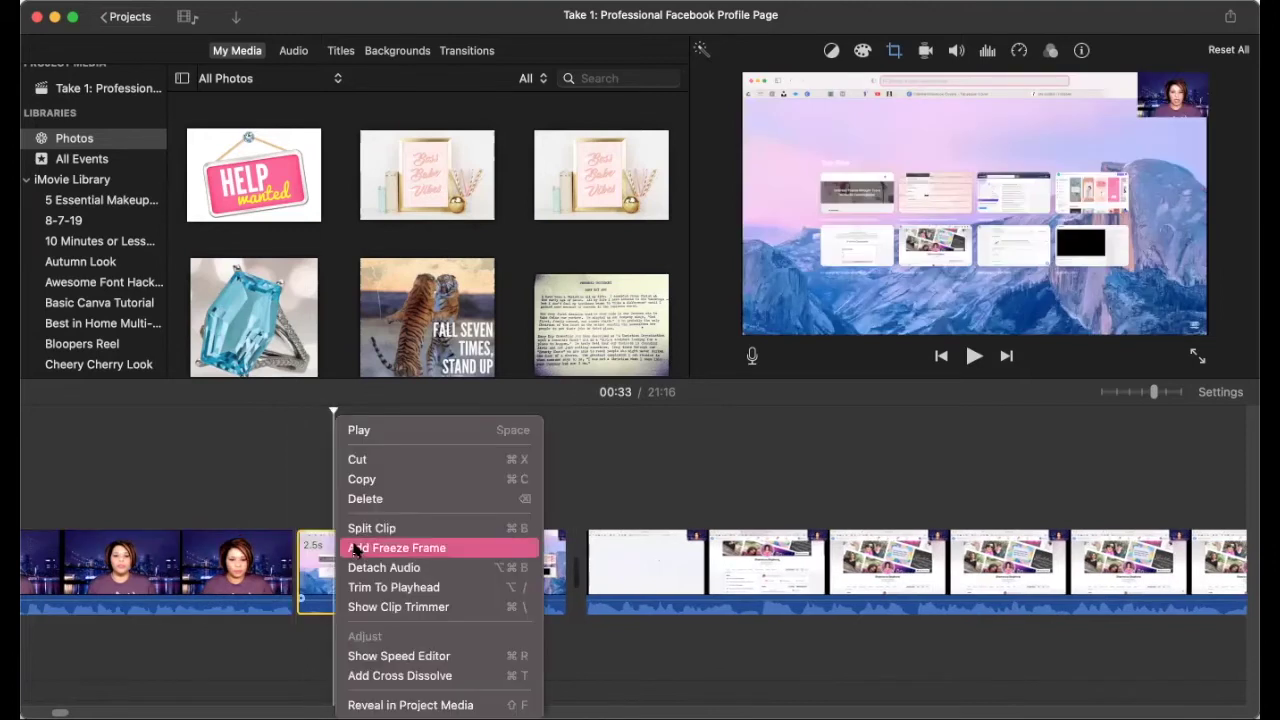
left_click(362, 526)
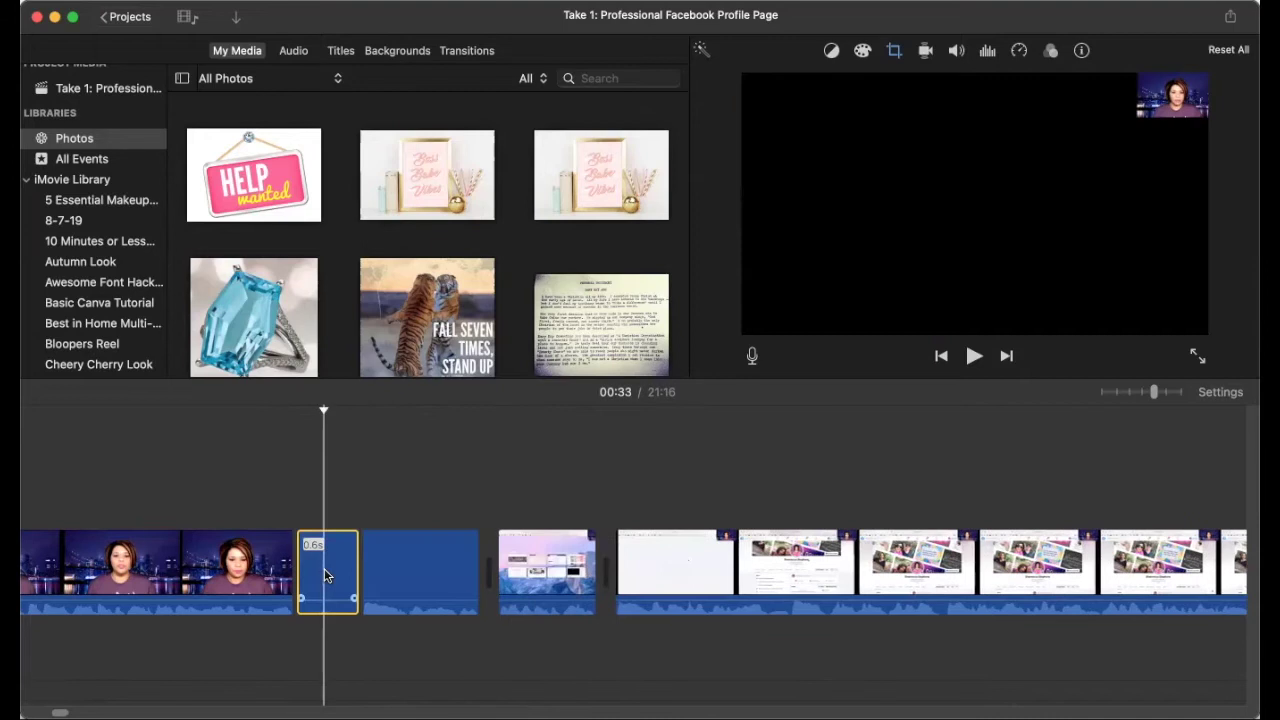
key("Delete")
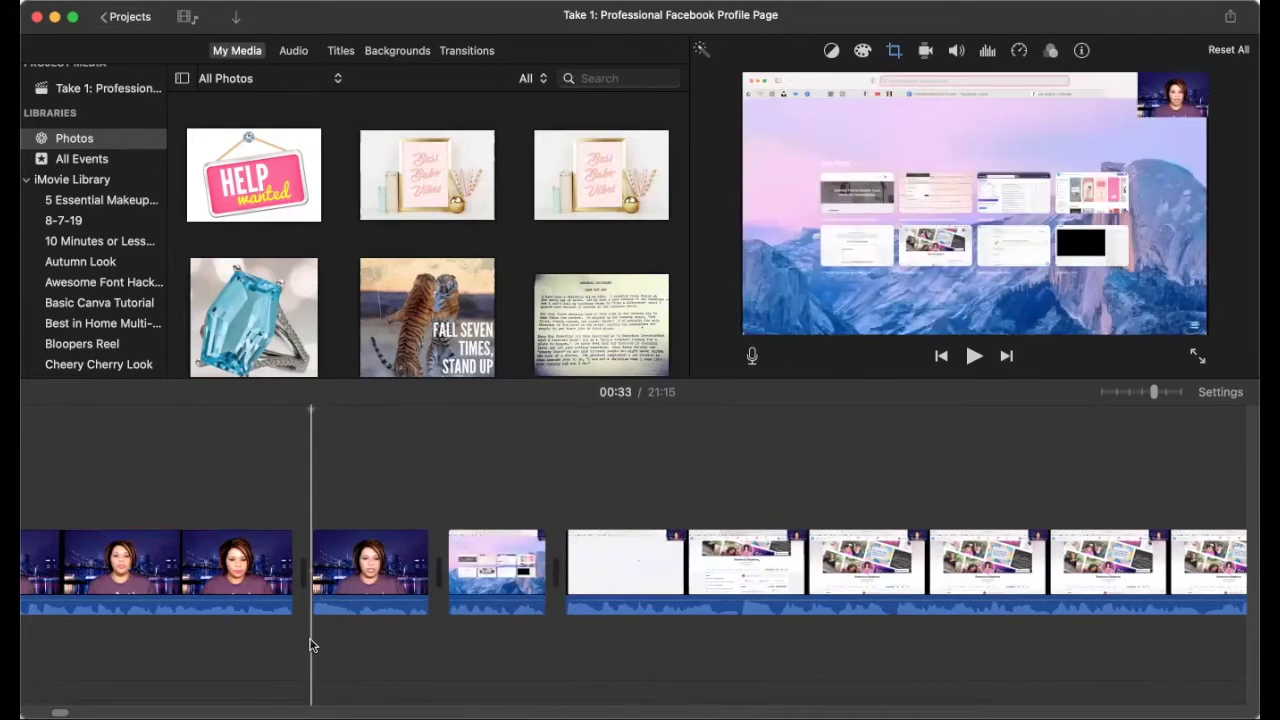
Step: Play from just before the 00:33 cut on to about 01:03 to check the joins and locate the next pause
left_click(199, 670)
left_click(974, 357)
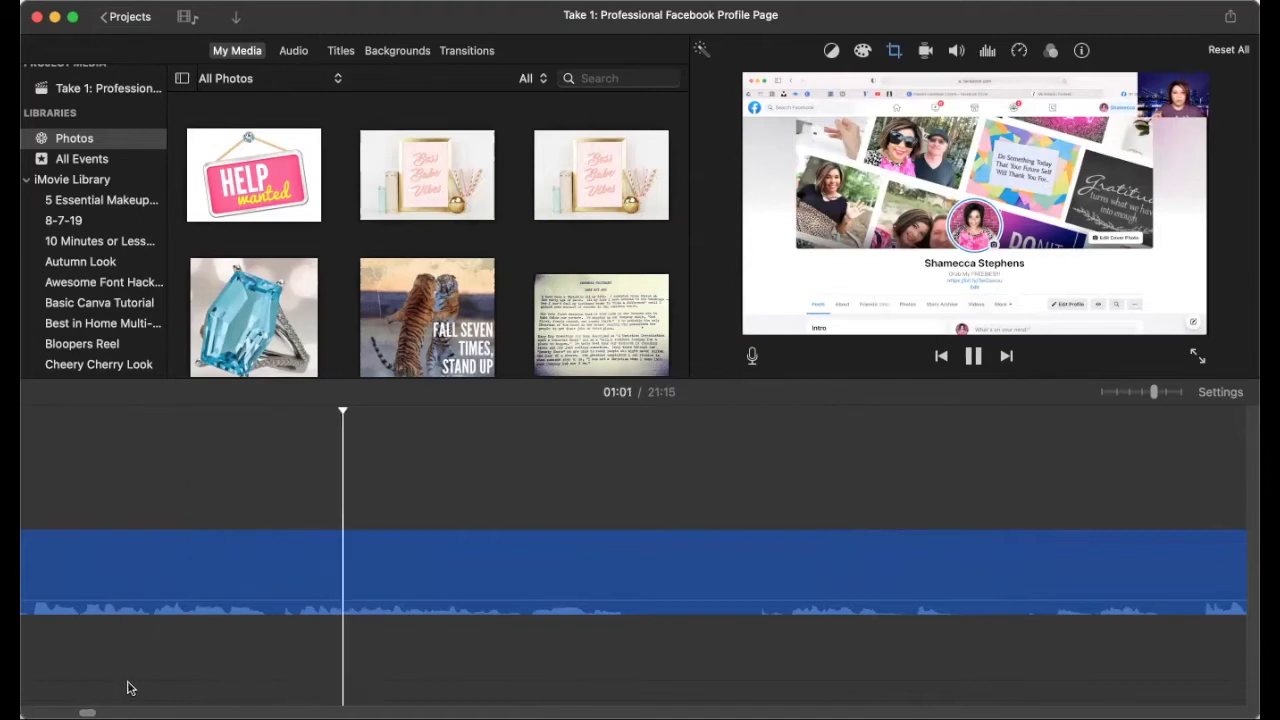
left_click(974, 358)
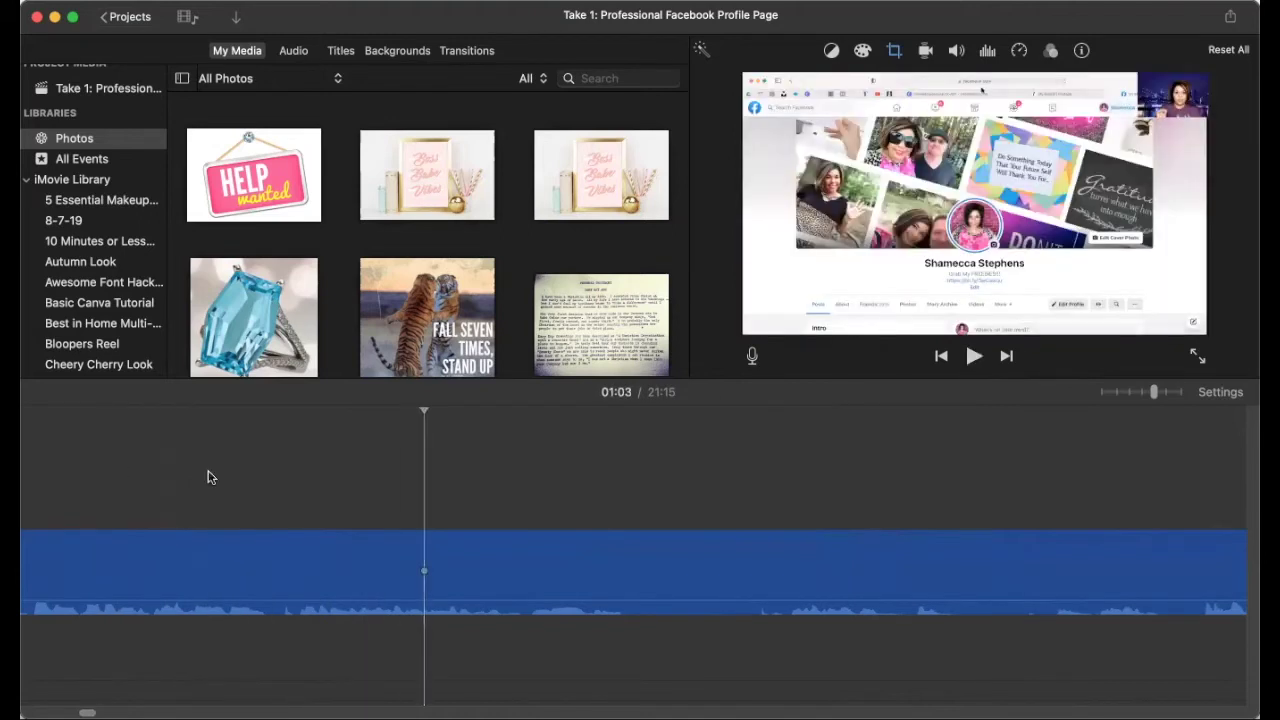
Step: Split the long clip at about 00:59 and again at about 01:01, and delete the section between the splits
left_click(227, 490)
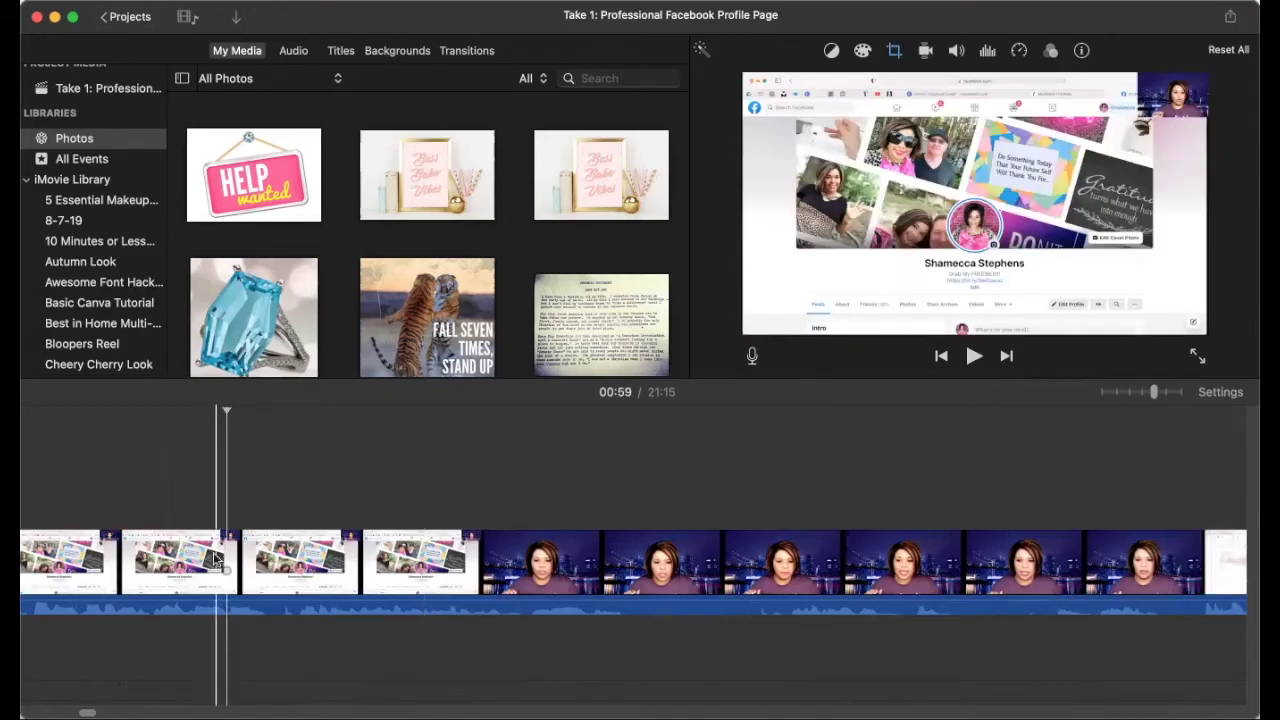
right_click(228, 553)
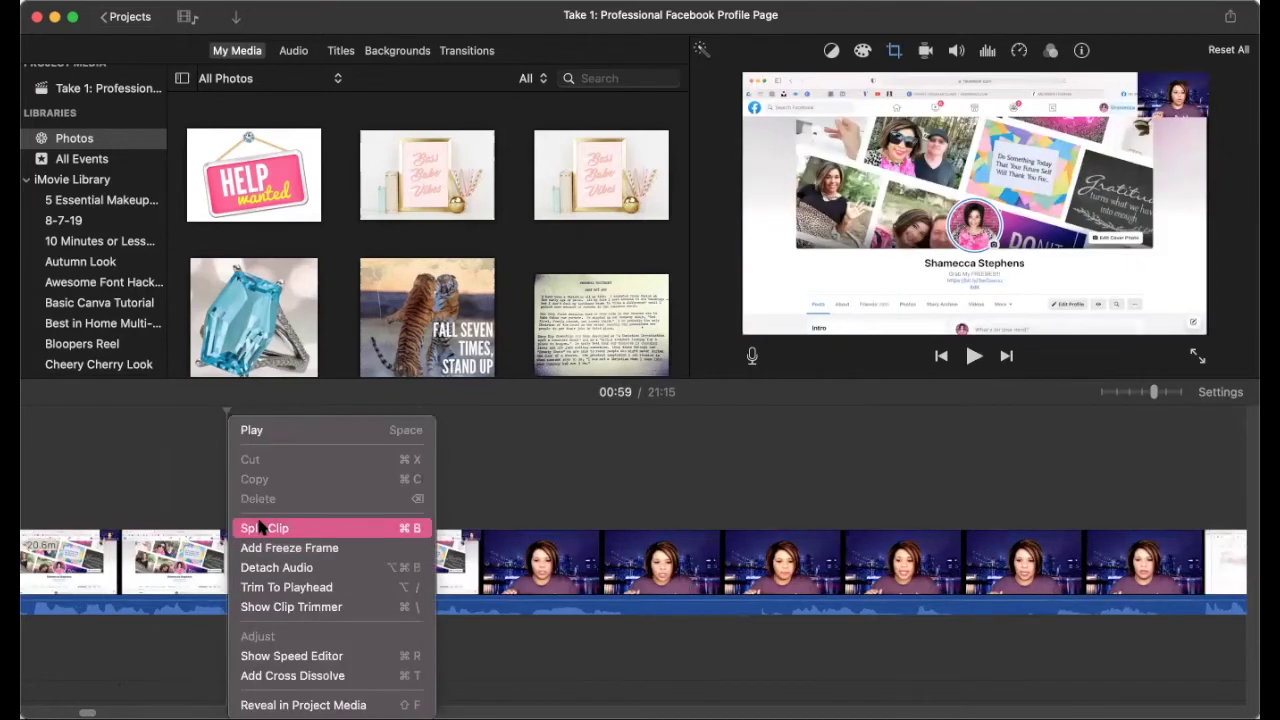
left_click(260, 528)
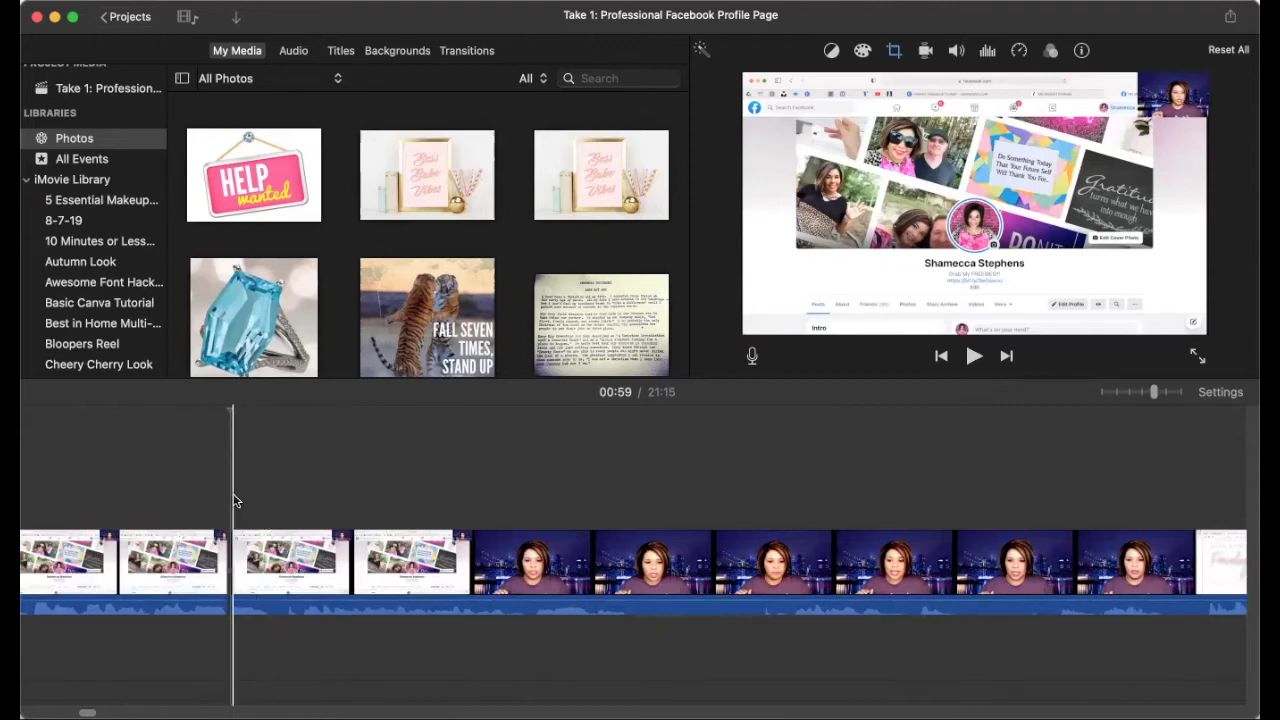
left_click(305, 568)
right_click(305, 566)
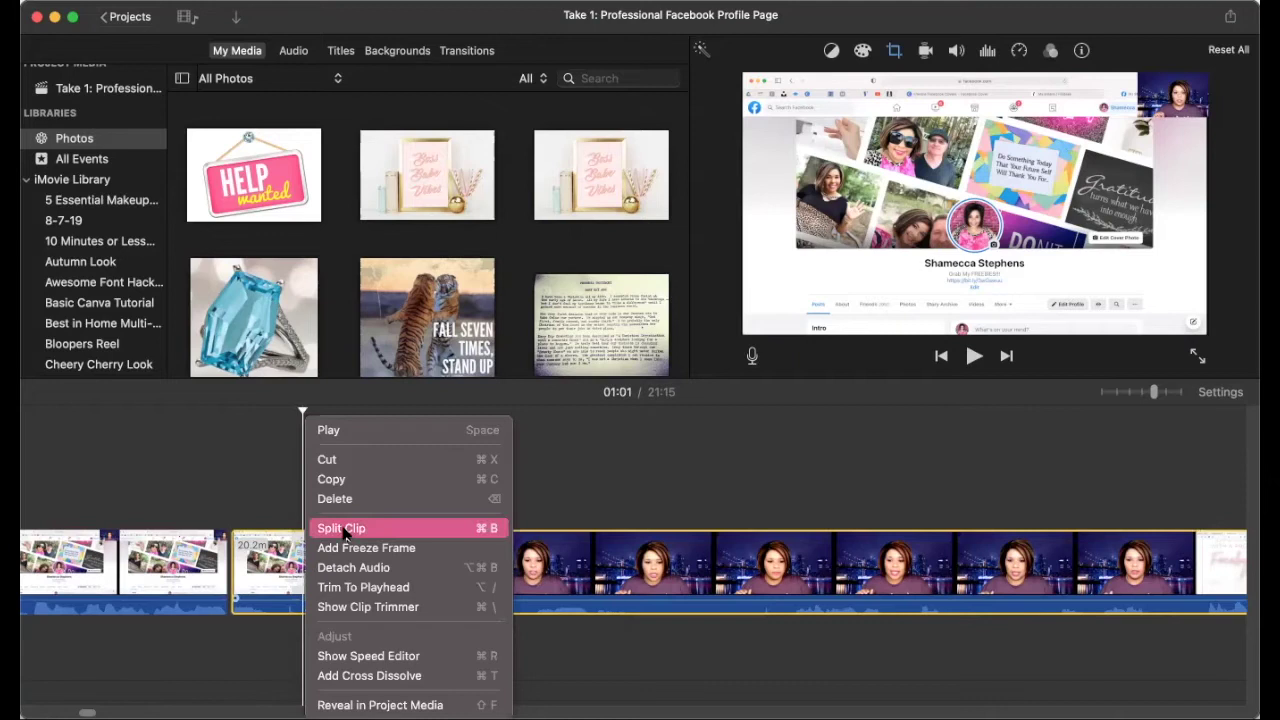
left_click(350, 528)
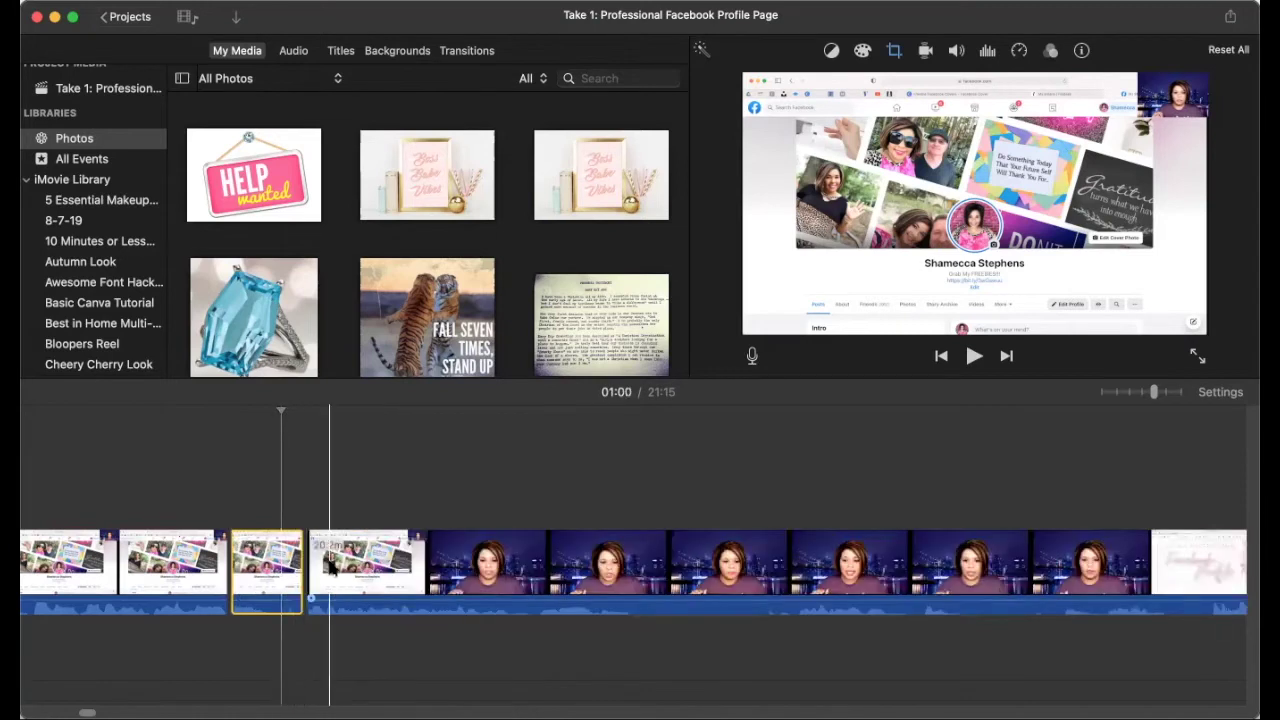
key("Delete")
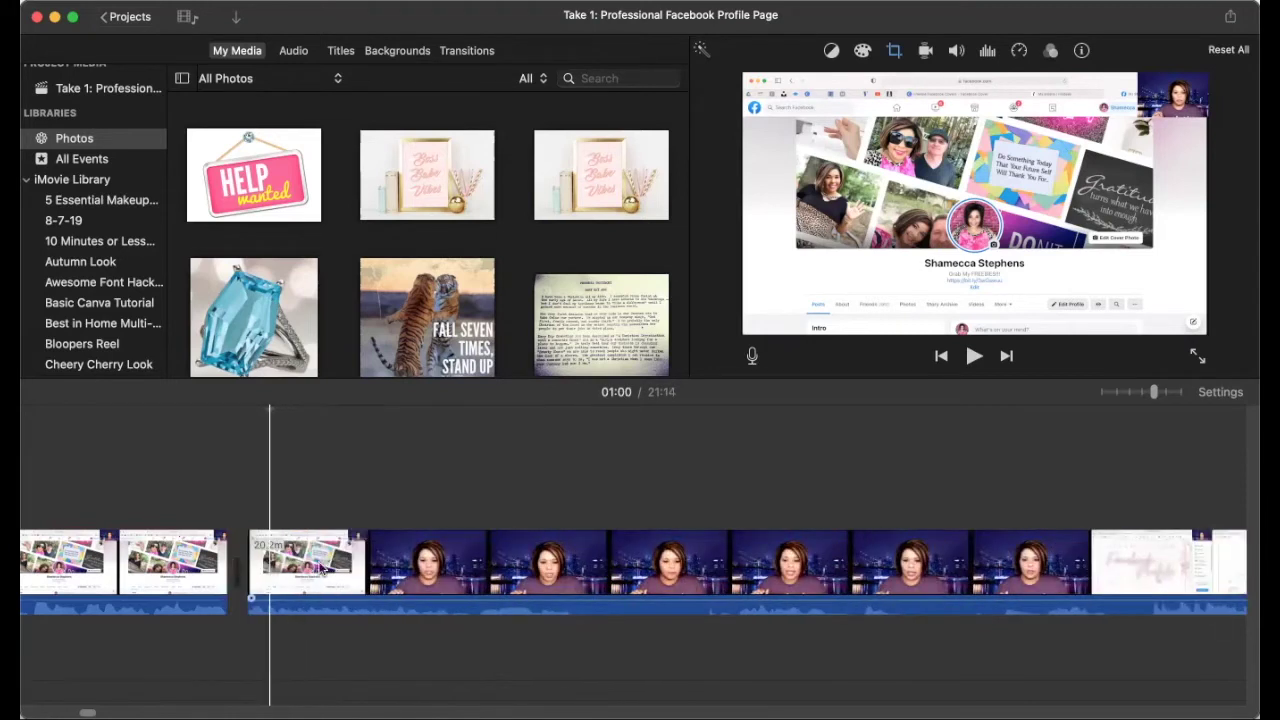
Step: Play across the new join at about 00:59 and split the following clip at about 01:04
left_click(193, 601)
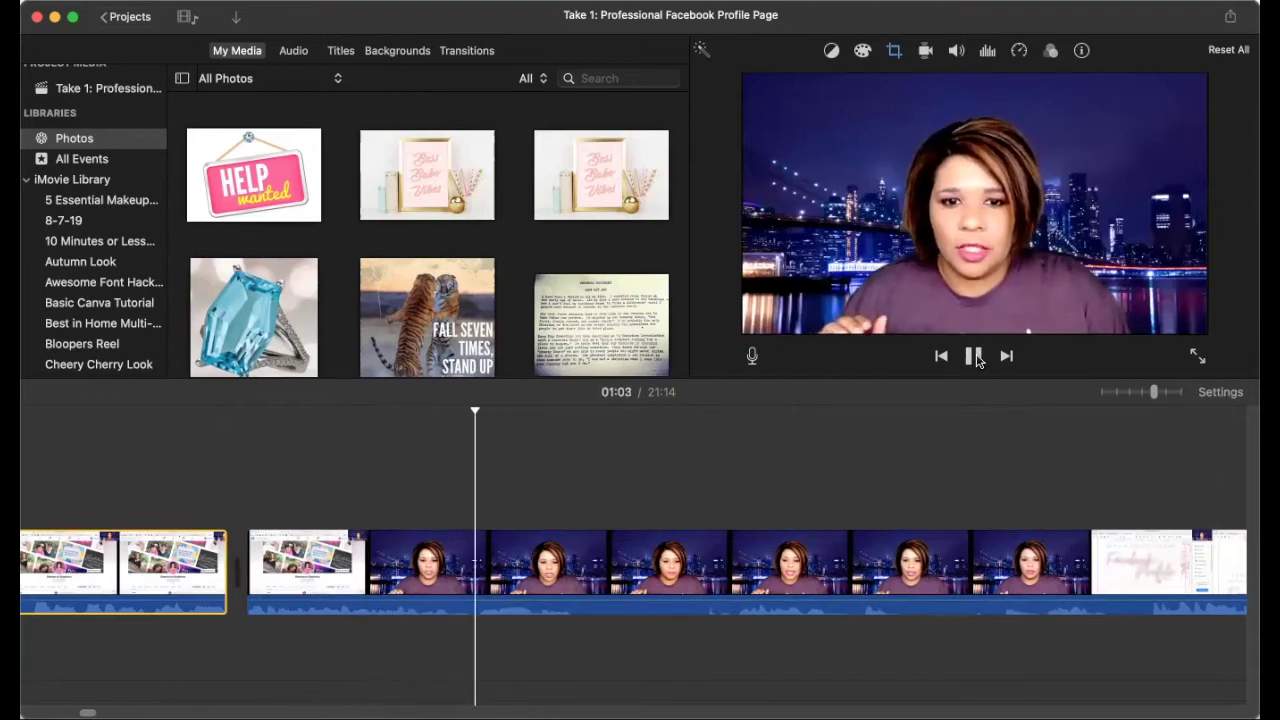
left_click(975, 357)
left_click(534, 510)
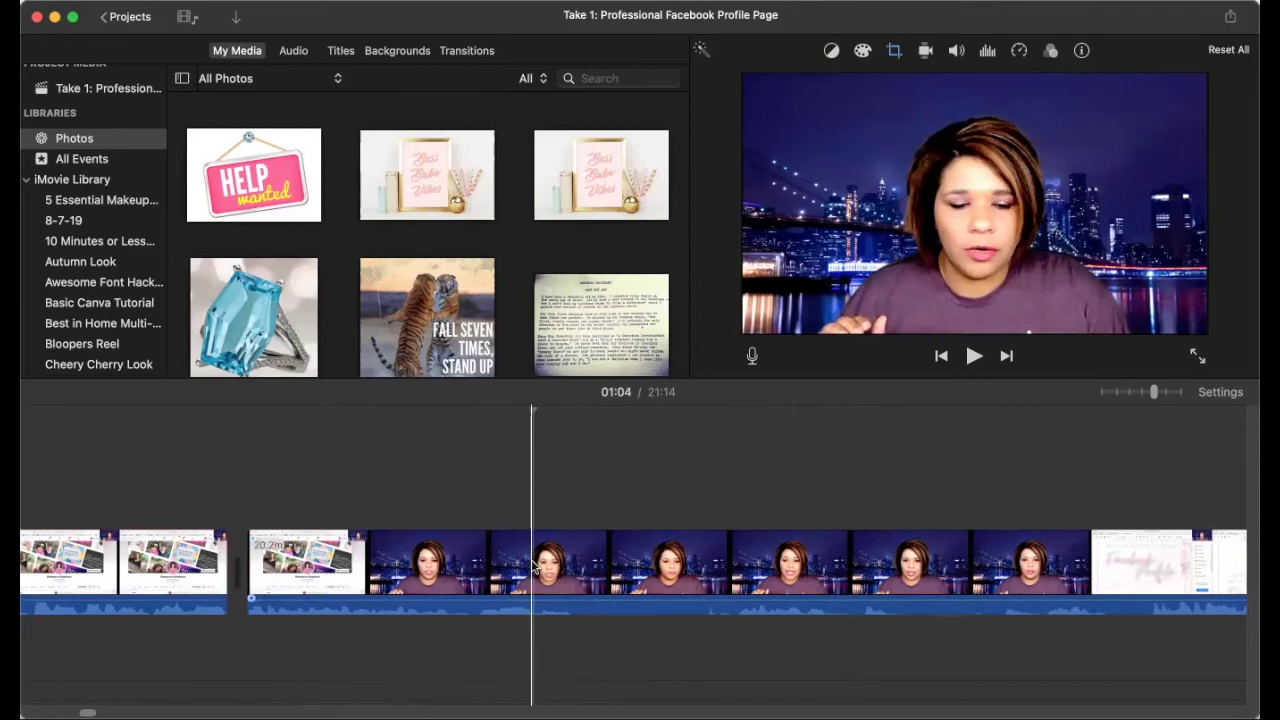
right_click(537, 566)
left_click(574, 526)
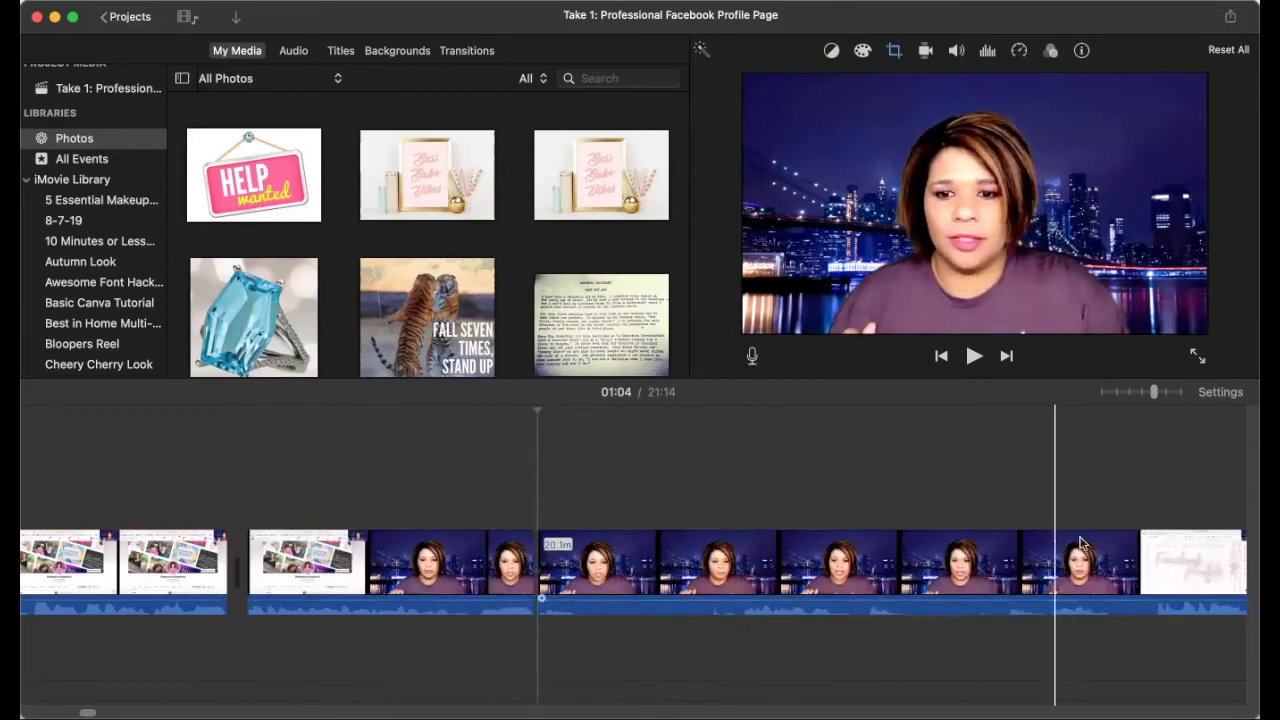
Step: Play on from about 01:07 to find where the mistake ends, split the clip at about 01:14, and delete the 10-second piece before the split
left_click(746, 563)
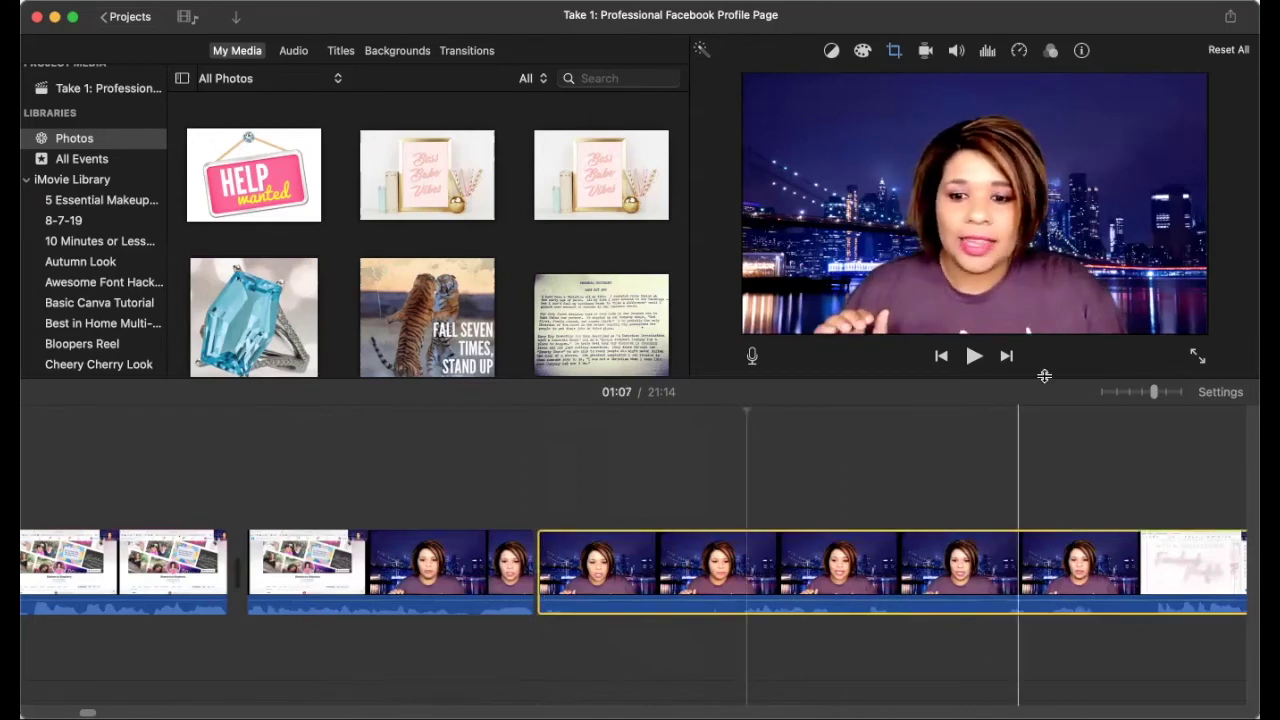
left_click(973, 357)
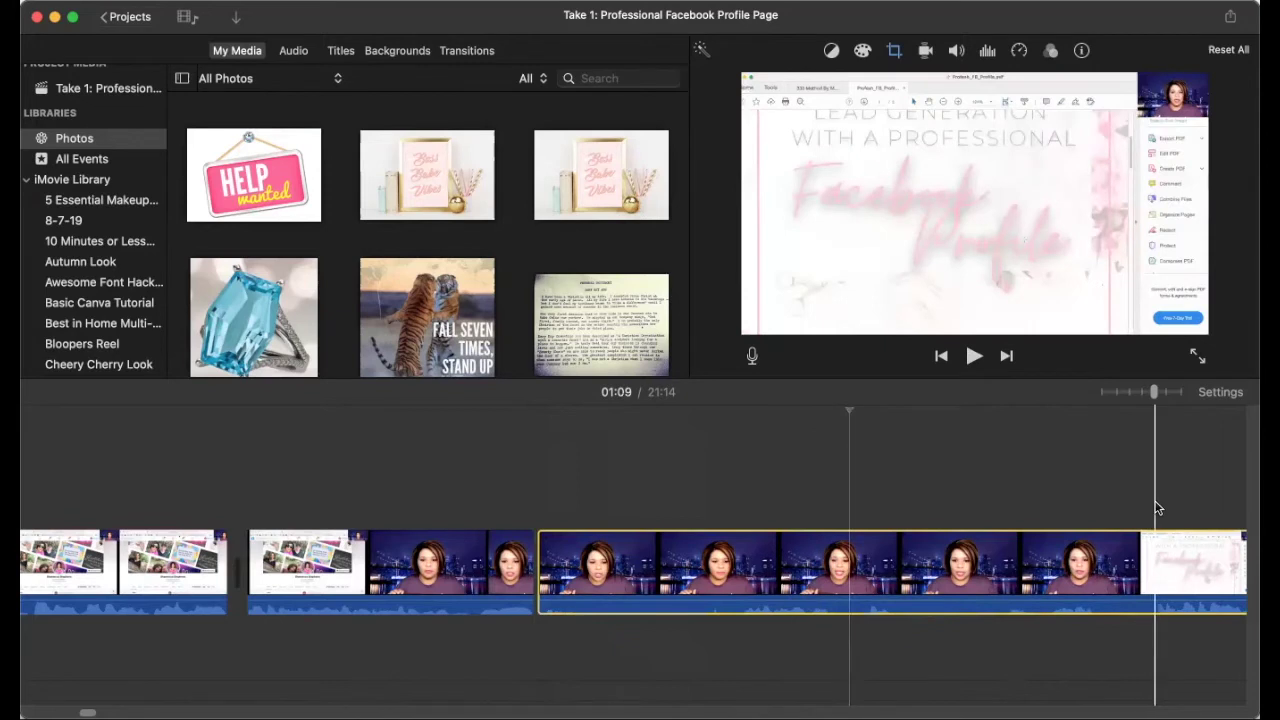
left_click(1160, 510)
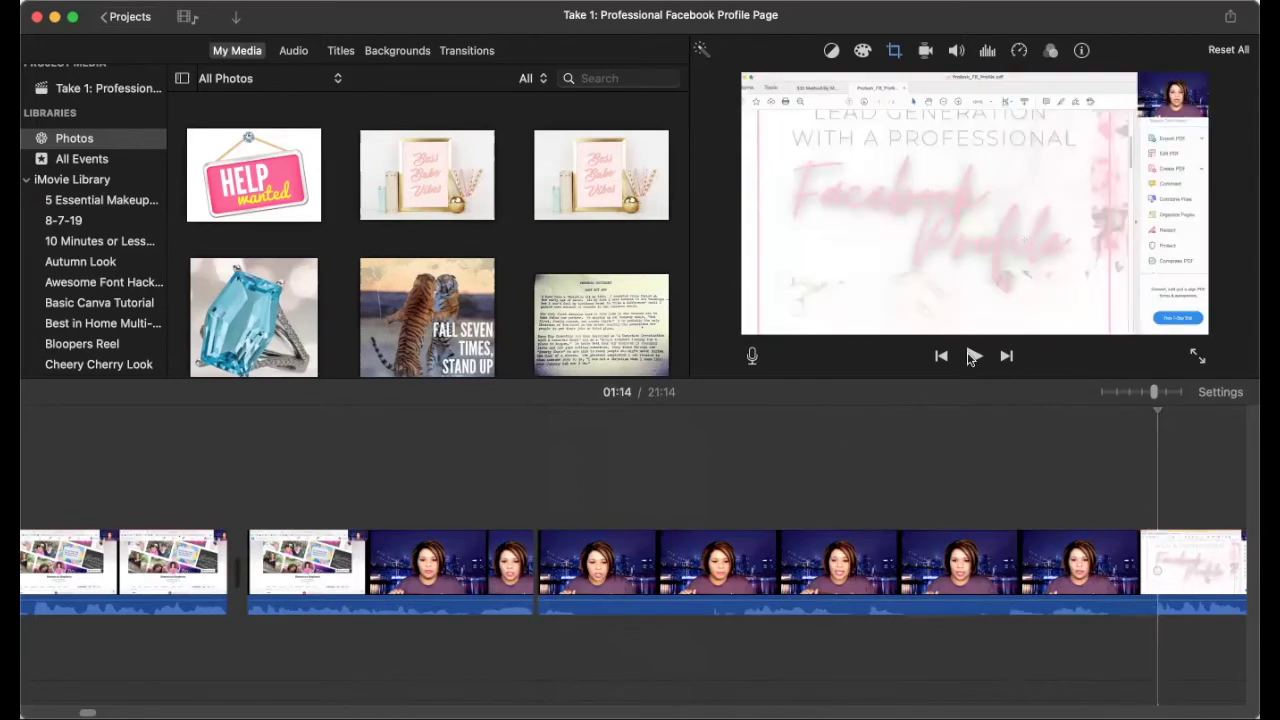
key("space")
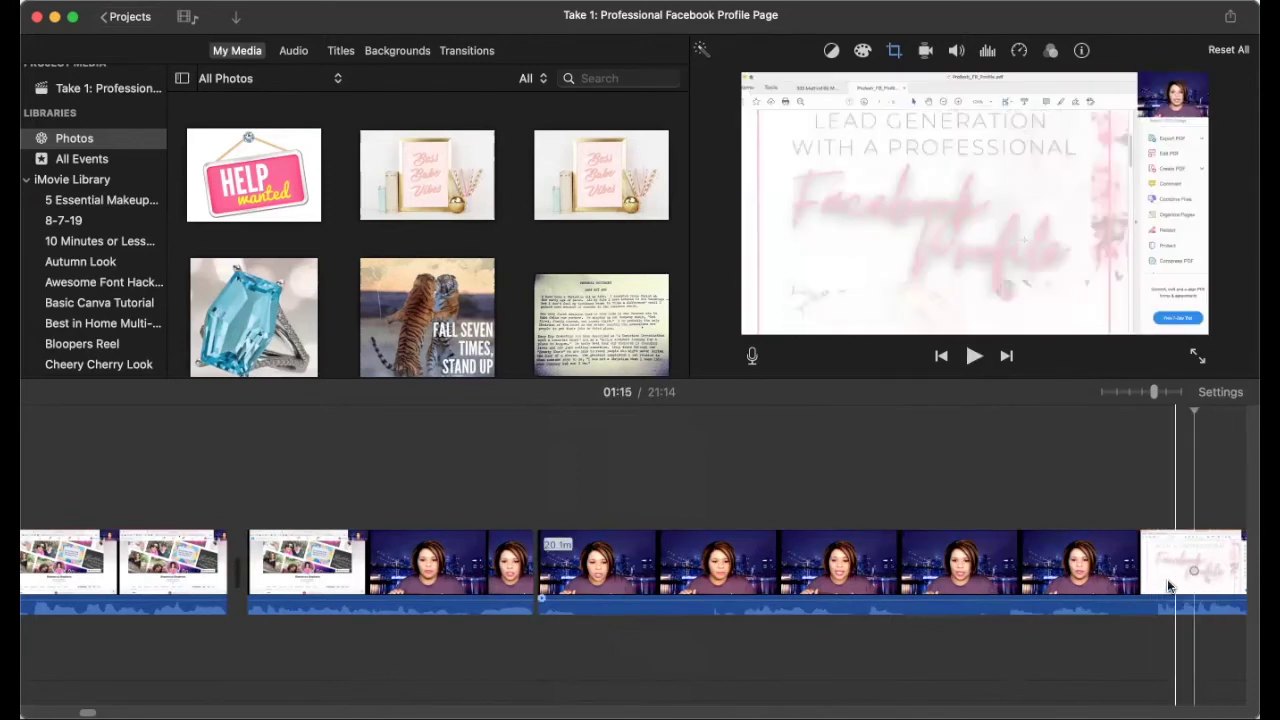
right_click(1156, 573)
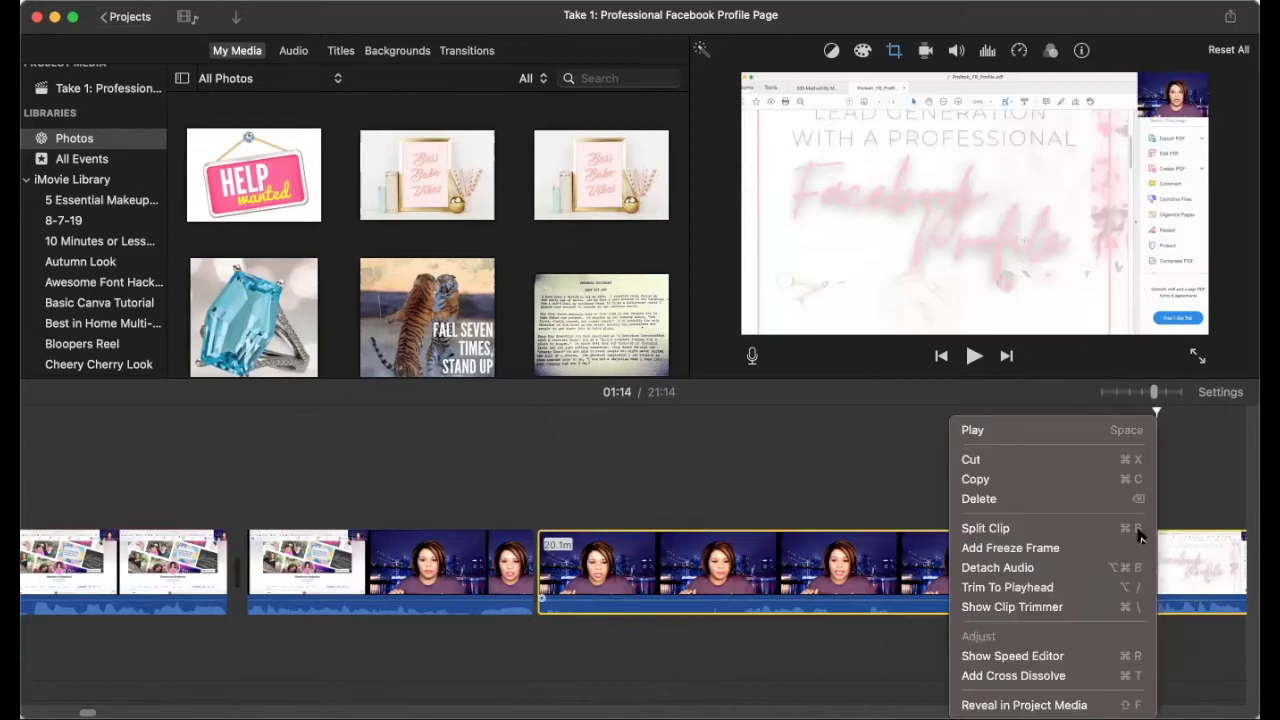
left_click(1129, 529)
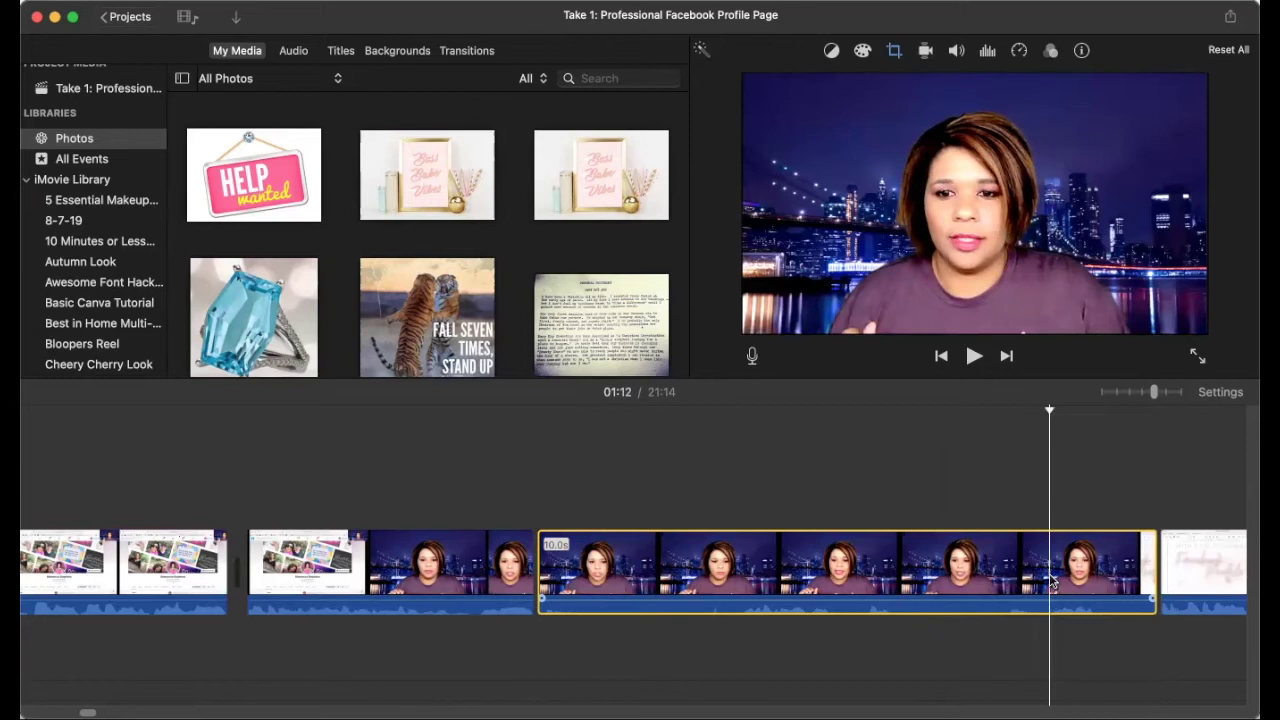
key("Delete")
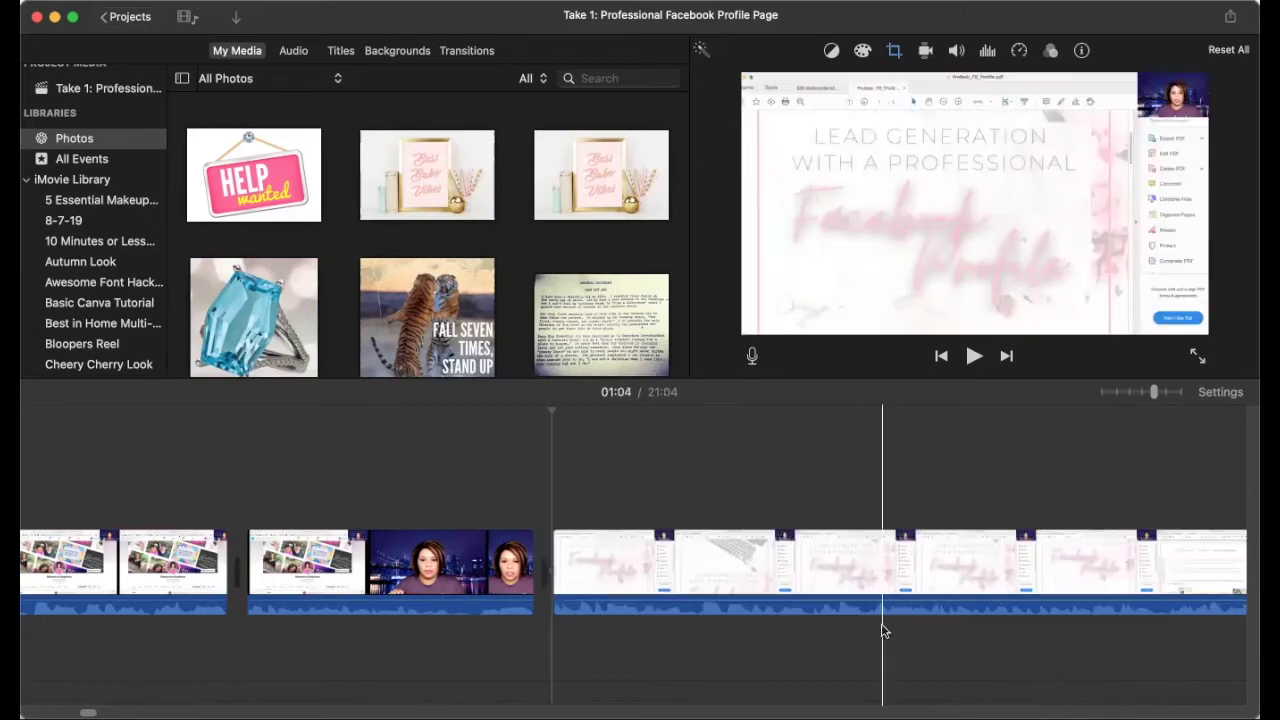
left_click(476, 641)
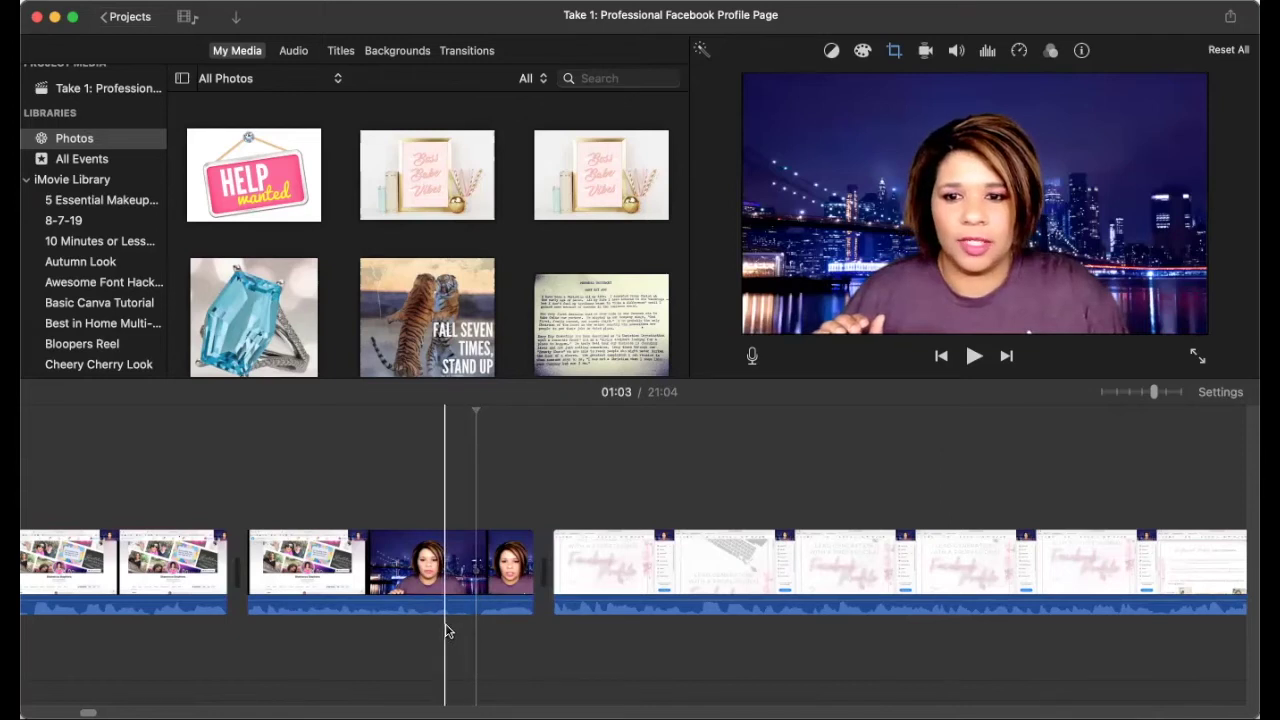
left_click(449, 629)
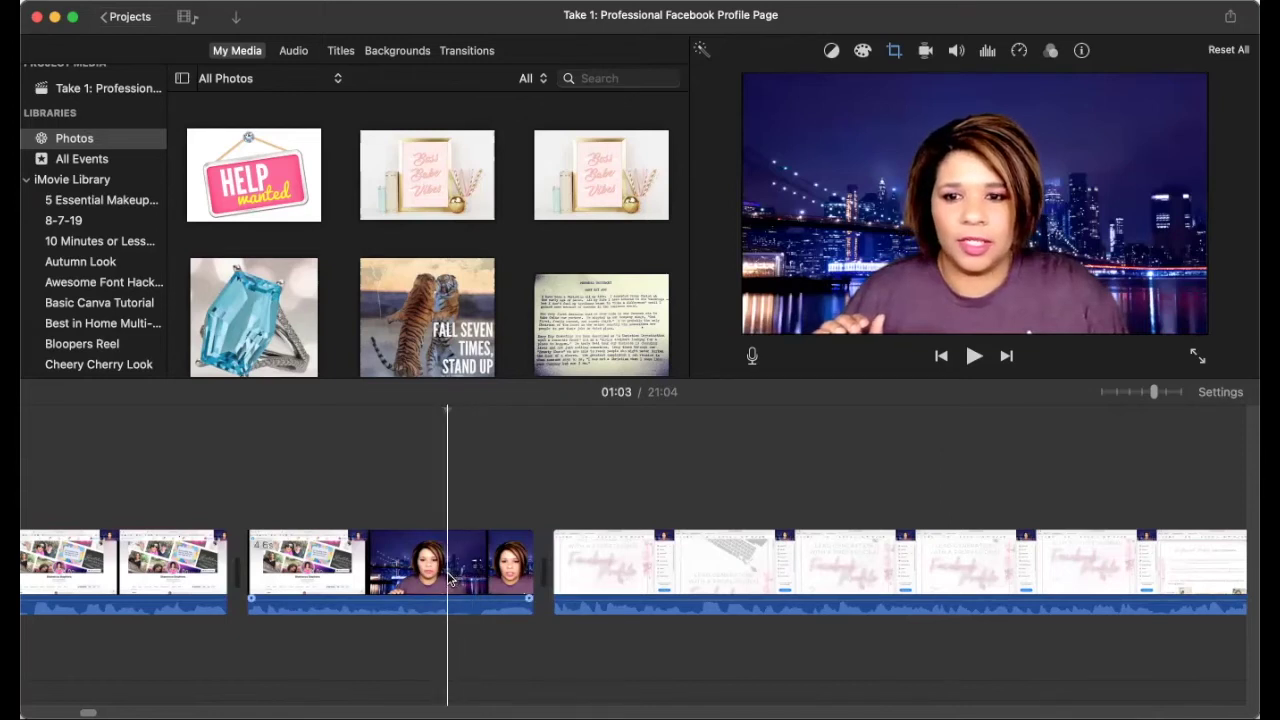
right_click(449, 629)
left_click(481, 548)
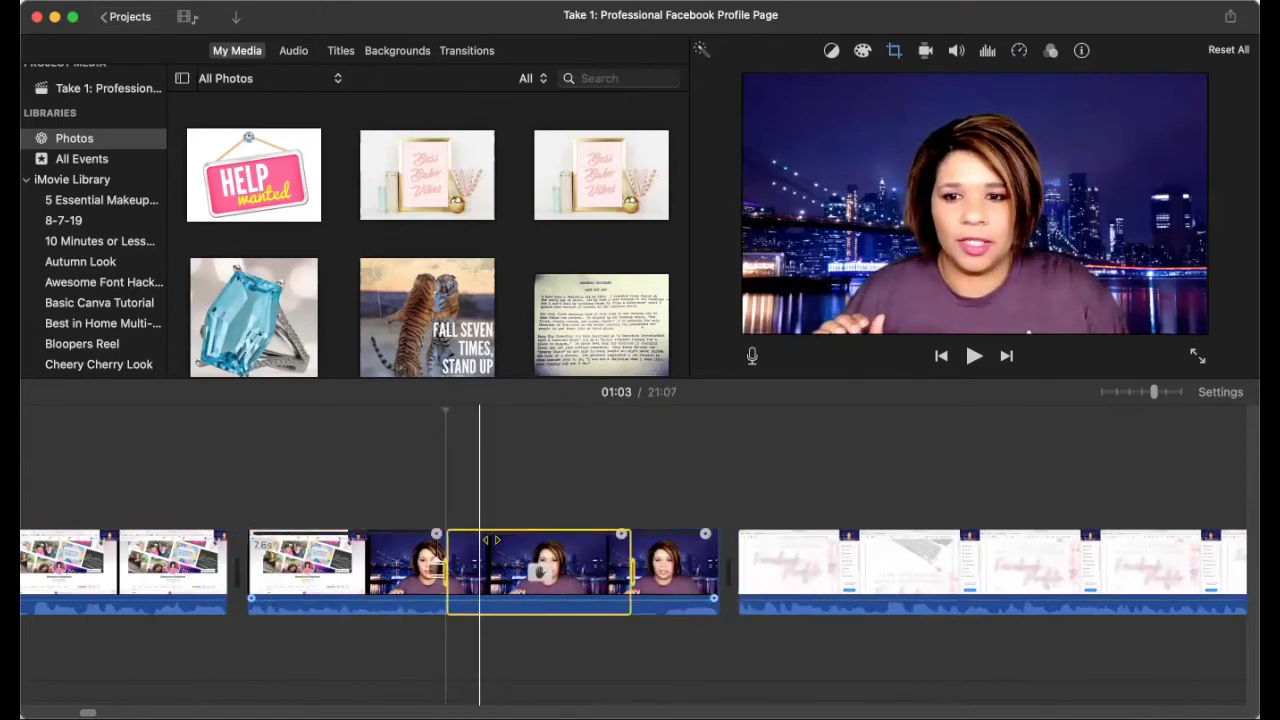
left_click(125, 0)
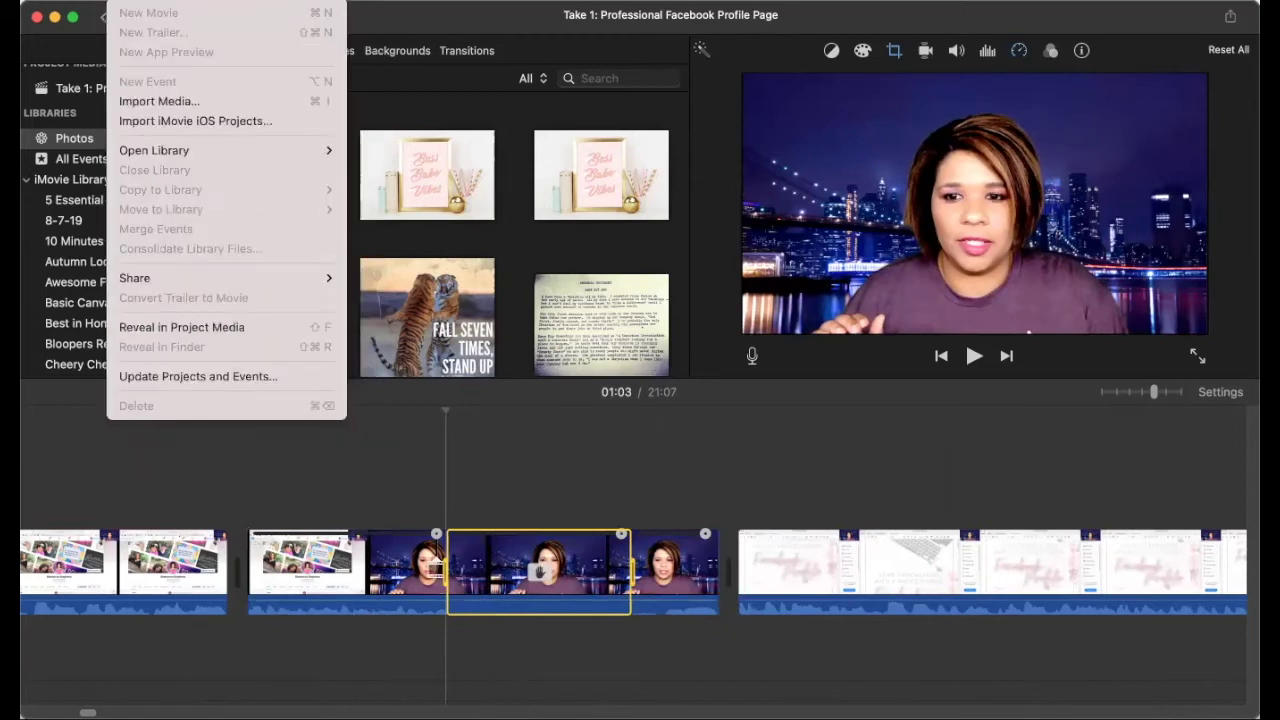
mouse_move(160, 0)
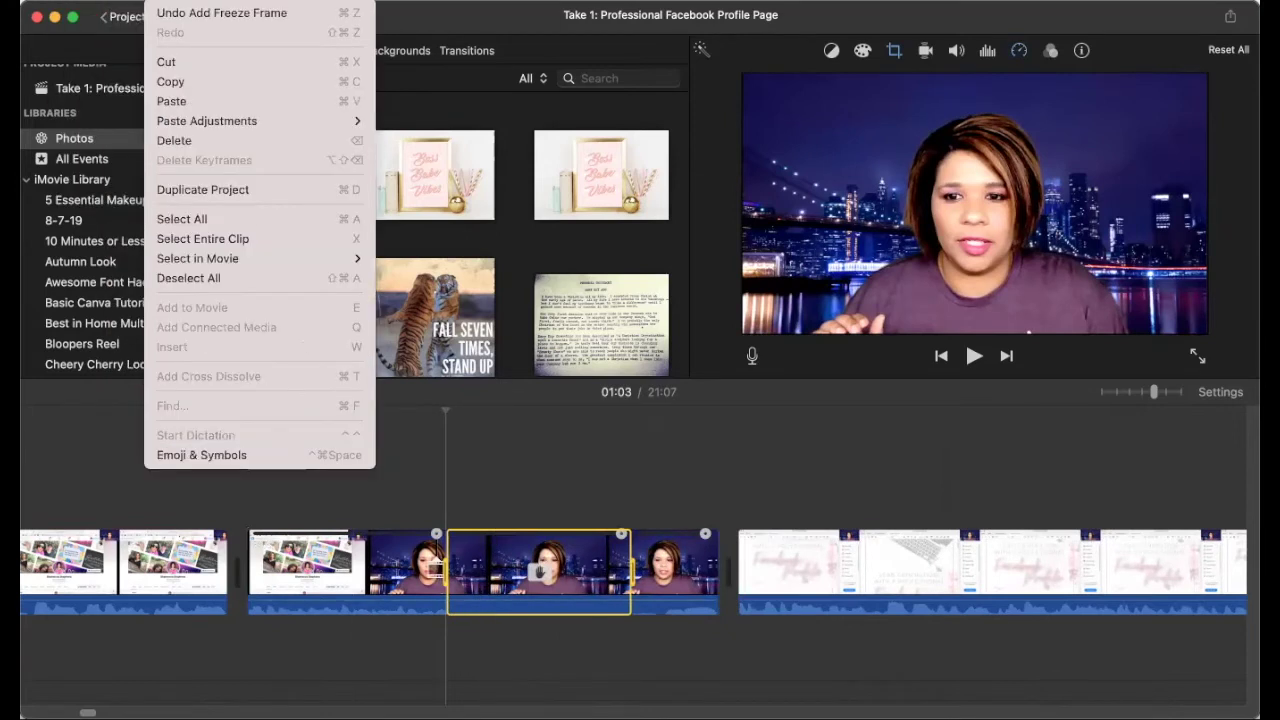
left_click(210, 12)
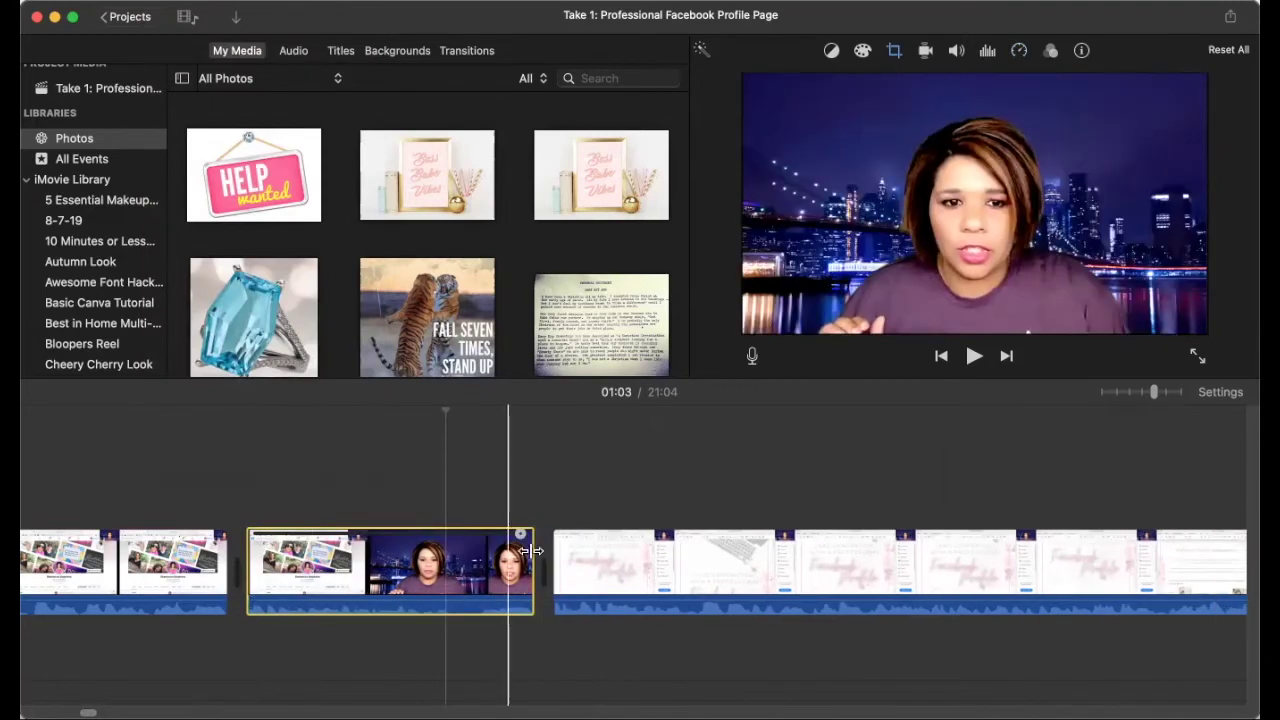
left_click(160, 0)
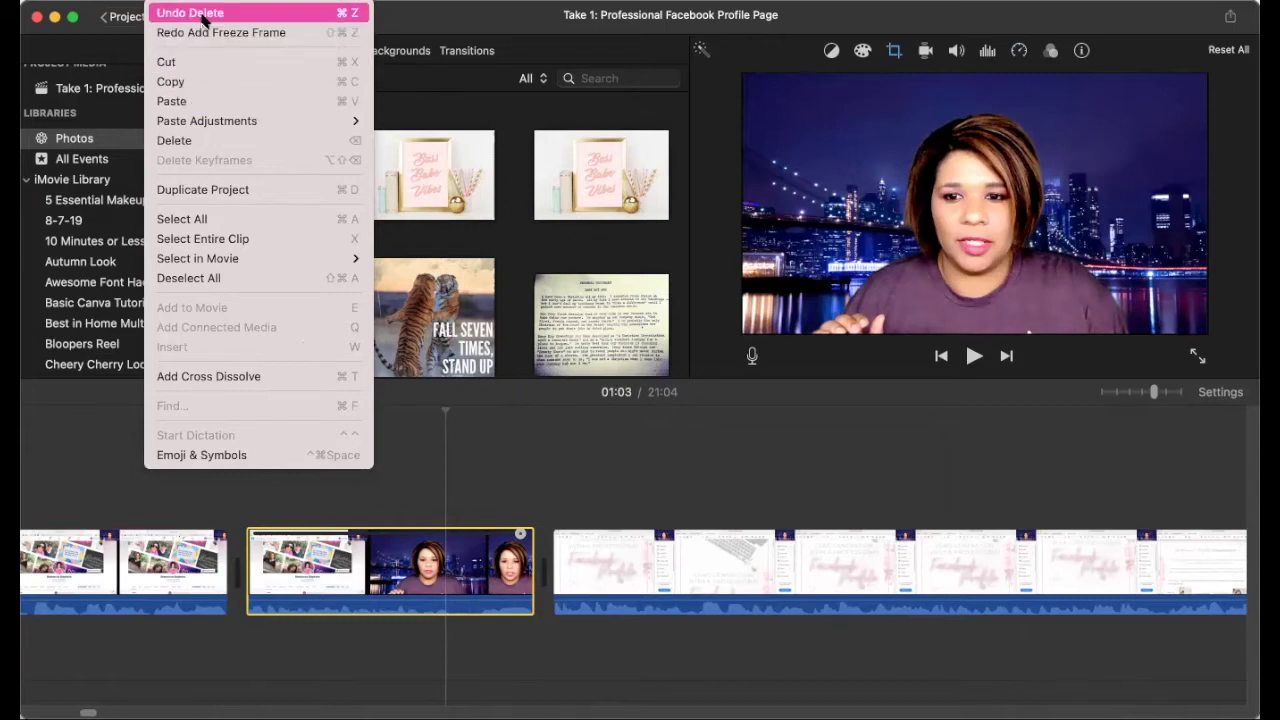
left_click(549, 512)
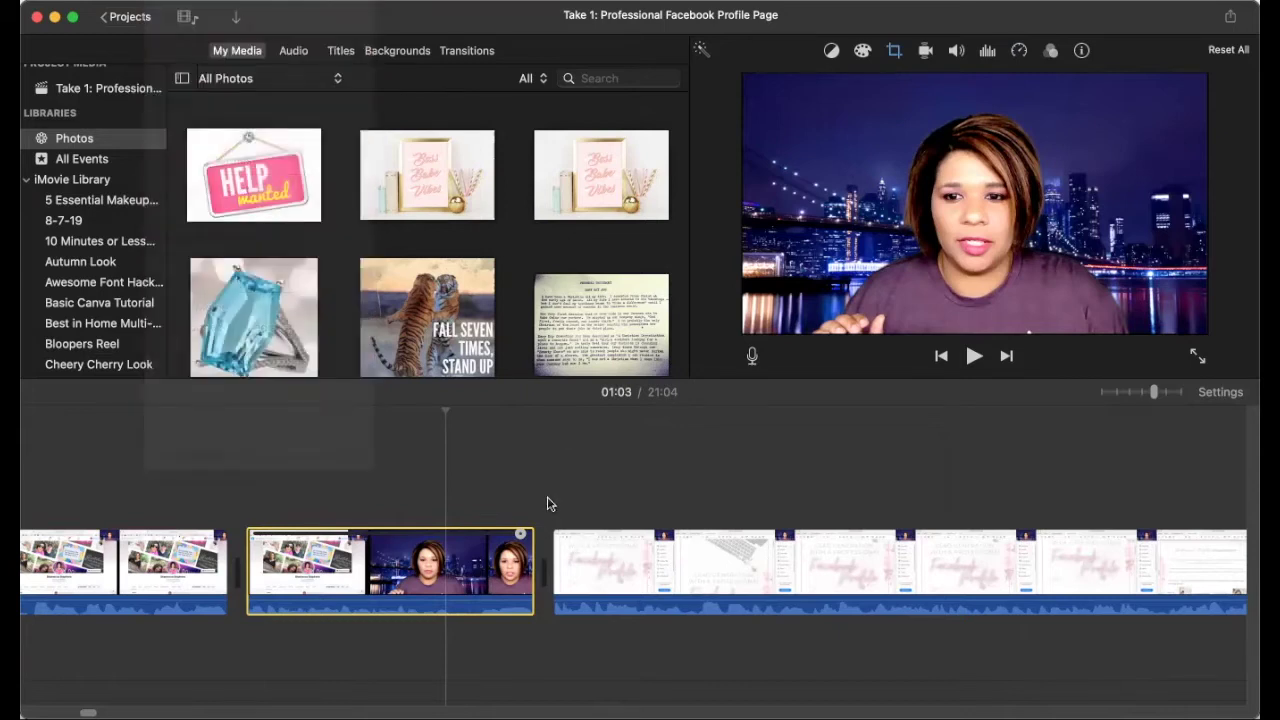
Step: Split the talking-head clip at about 01:03 and again shortly past that point, and delete the 0.5-second piece between the splits
left_click(446, 525)
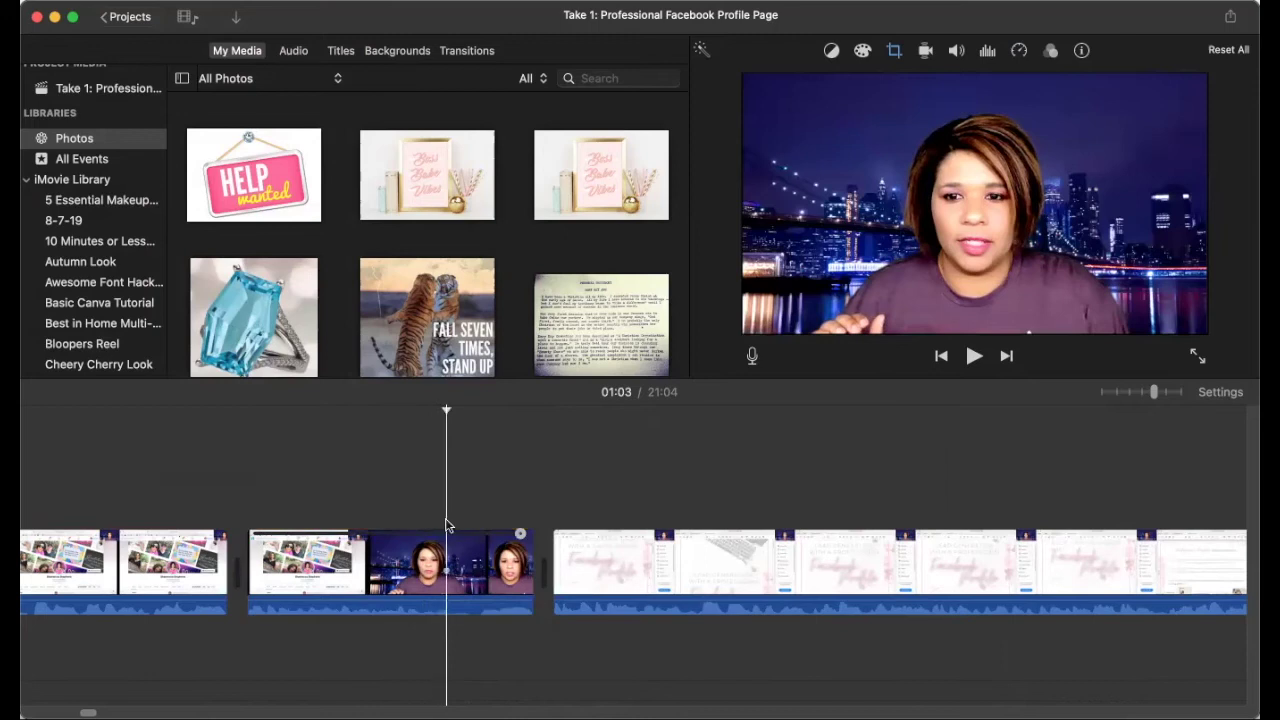
right_click(446, 540)
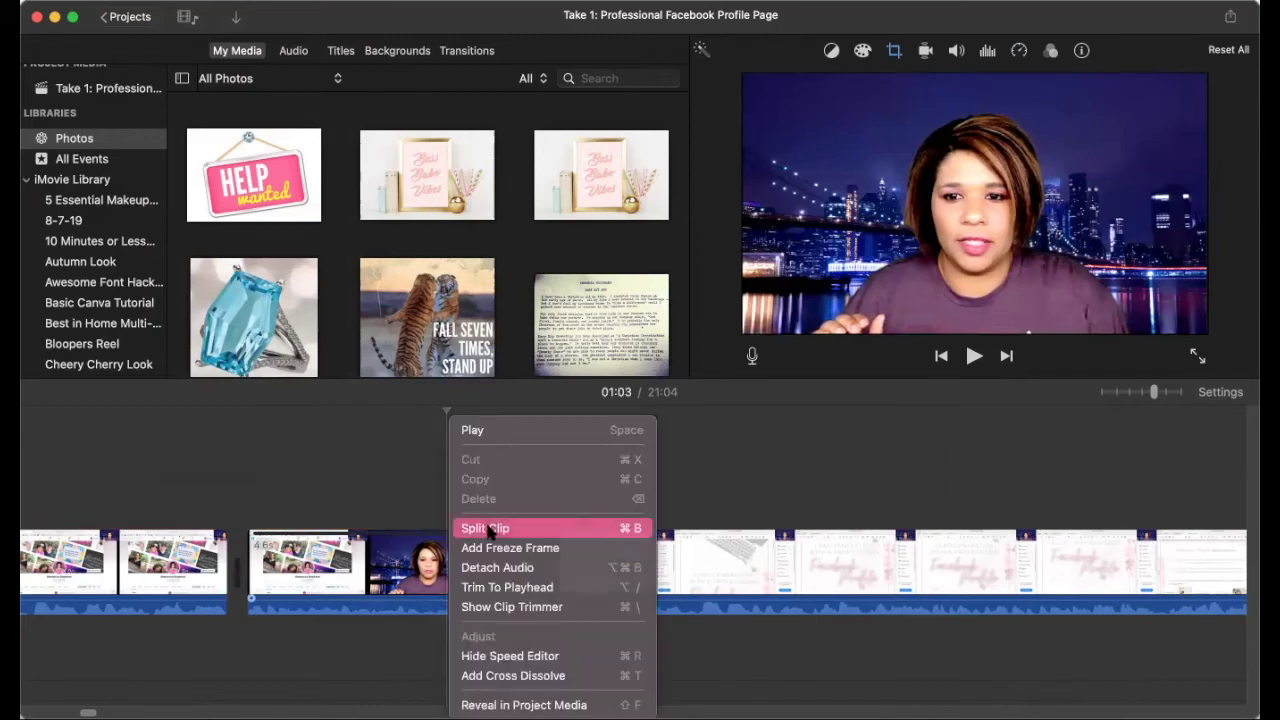
left_click(488, 527)
left_click(487, 545)
right_click(487, 545)
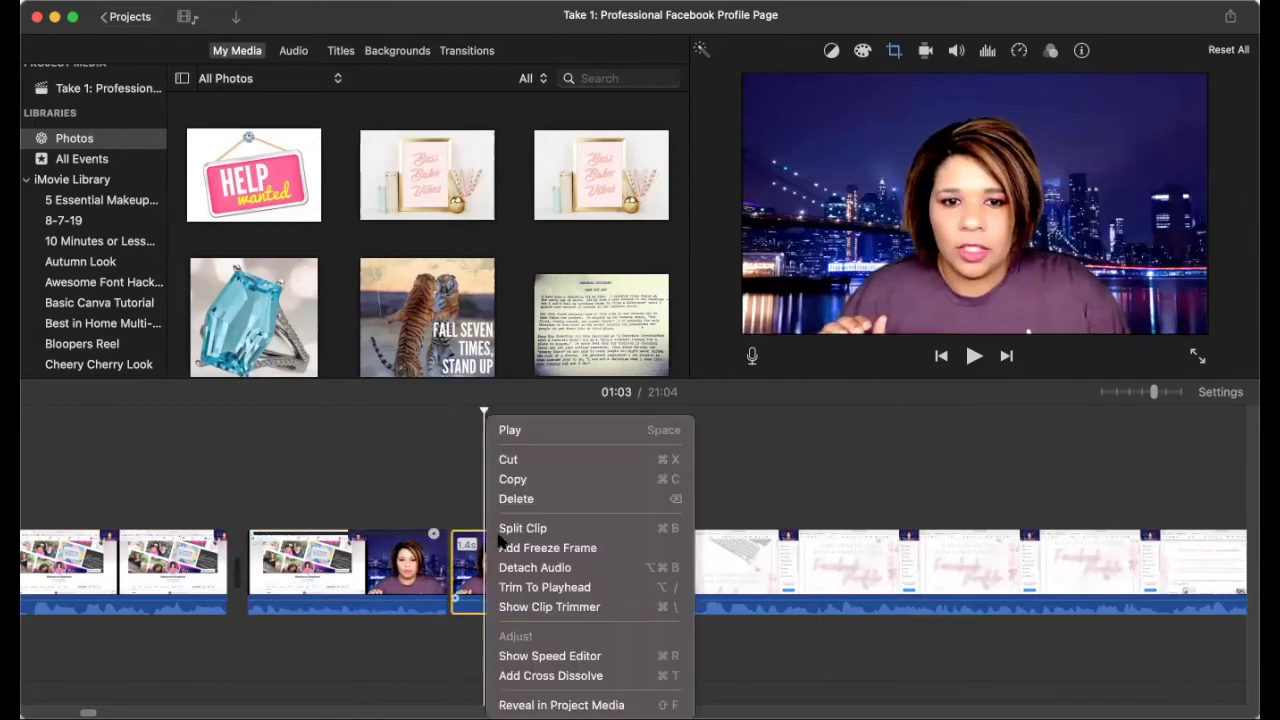
left_click(490, 546)
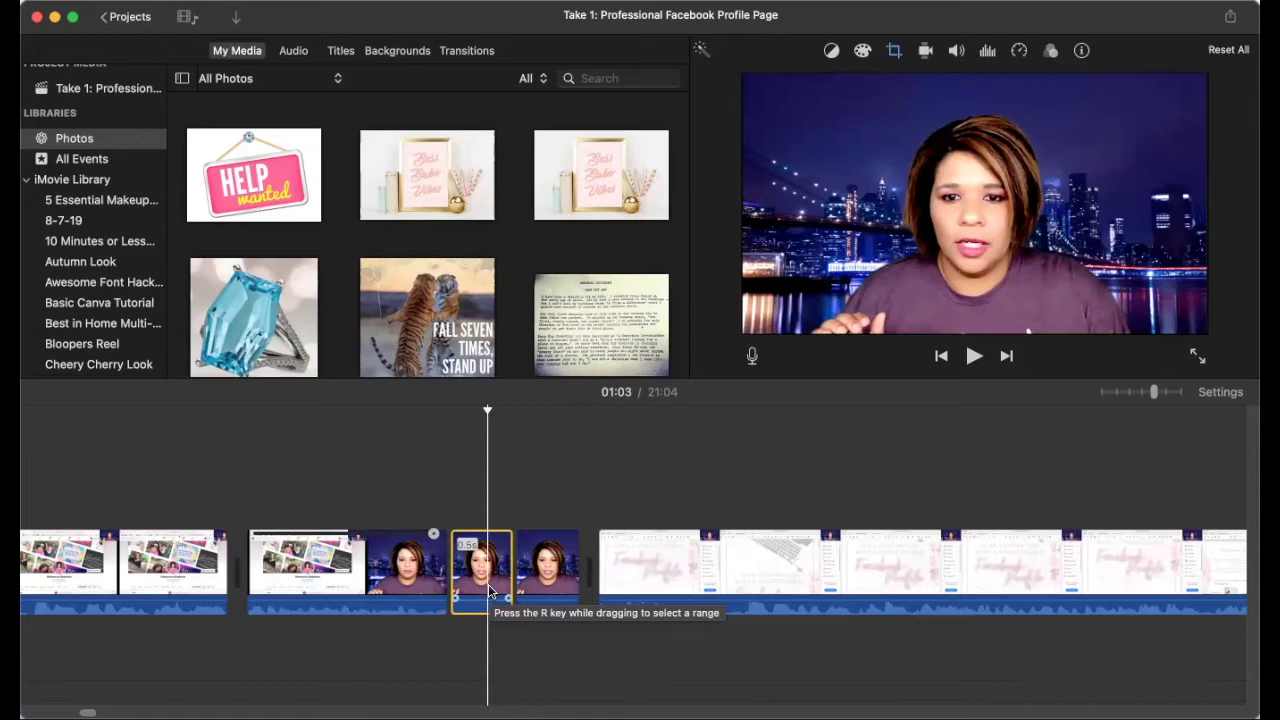
key("Delete")
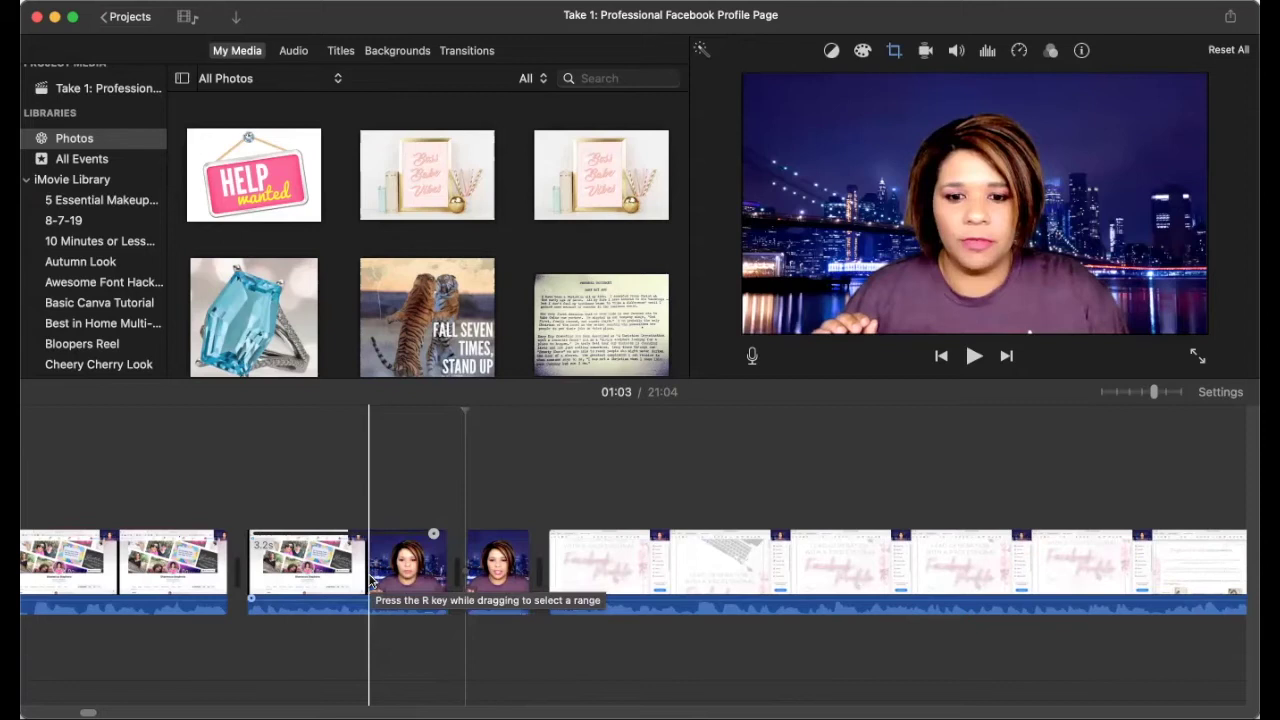
Step: Play across the new joins near 01:03 on to about 01:40 and look further along the waveform for the next silent pause
key("space")
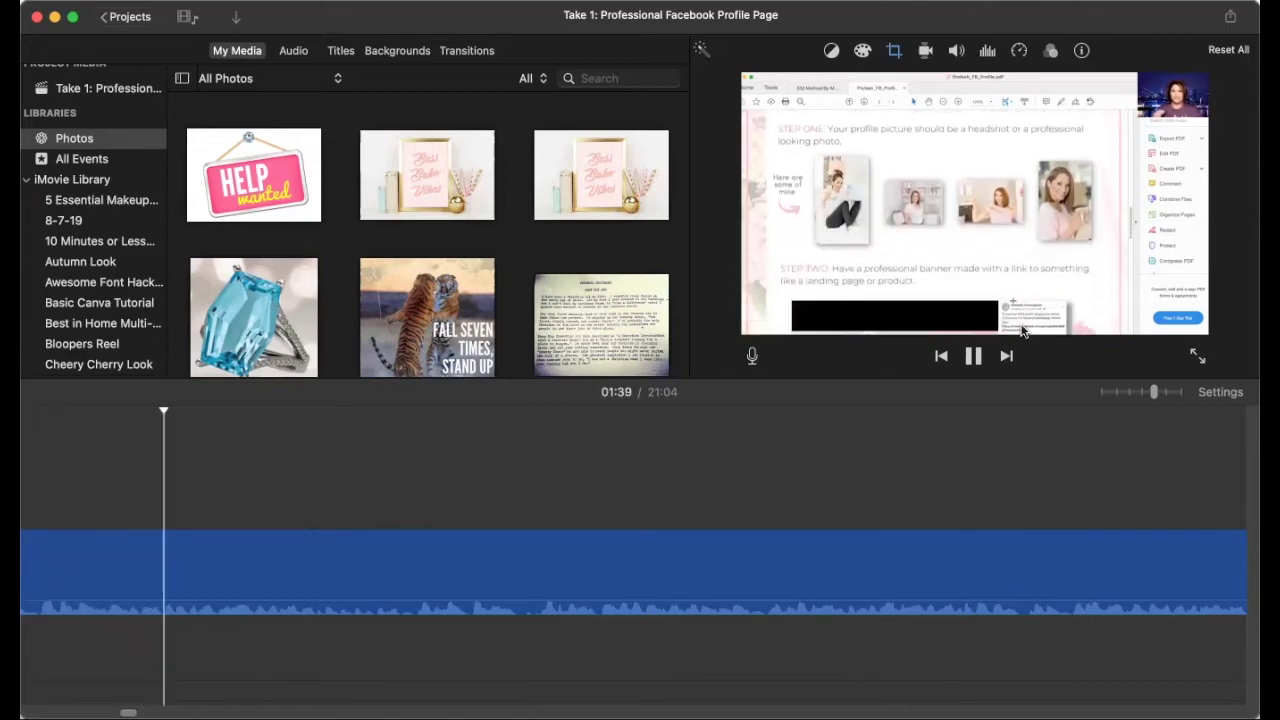
left_click(973, 356)
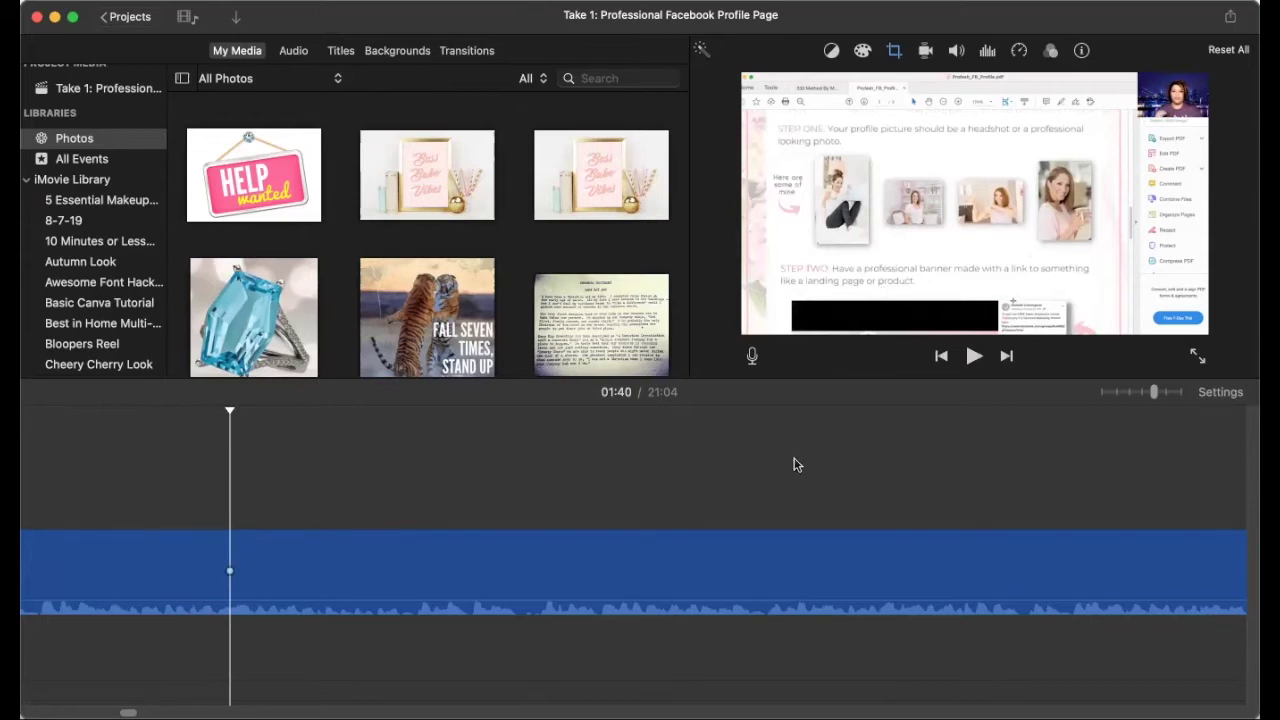
scroll(850, 560, "left", 3)
scroll(916, 590, "right", 3)
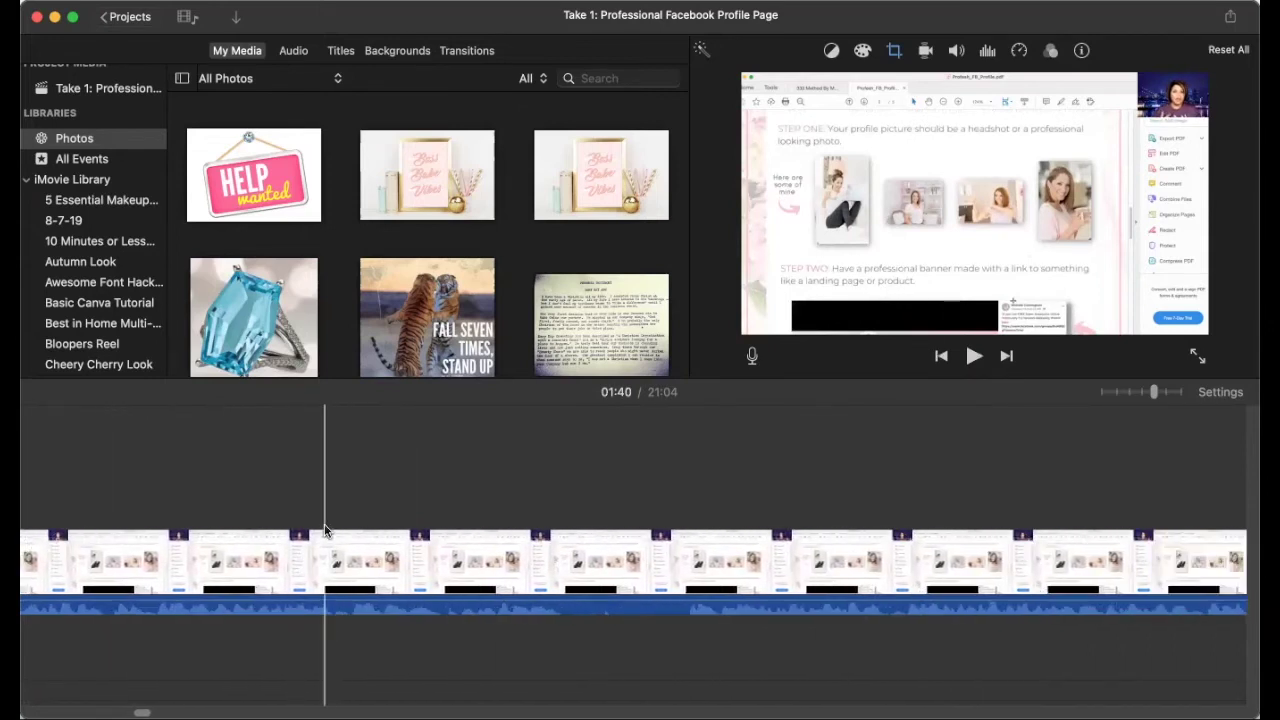
Step: Split the screen-recording clip at about 02:00 and again at about 02:02, and delete the silent 2.1-second piece between the splits
left_click(560, 528)
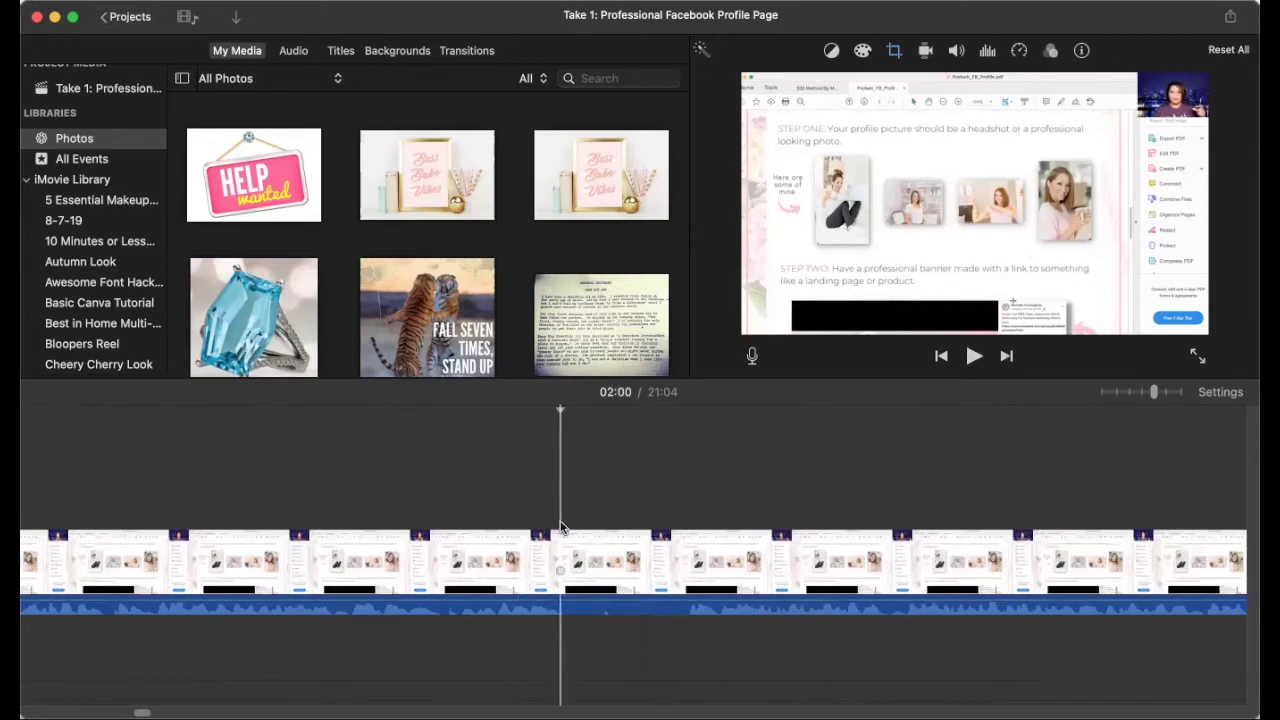
right_click(560, 545)
left_click(600, 529)
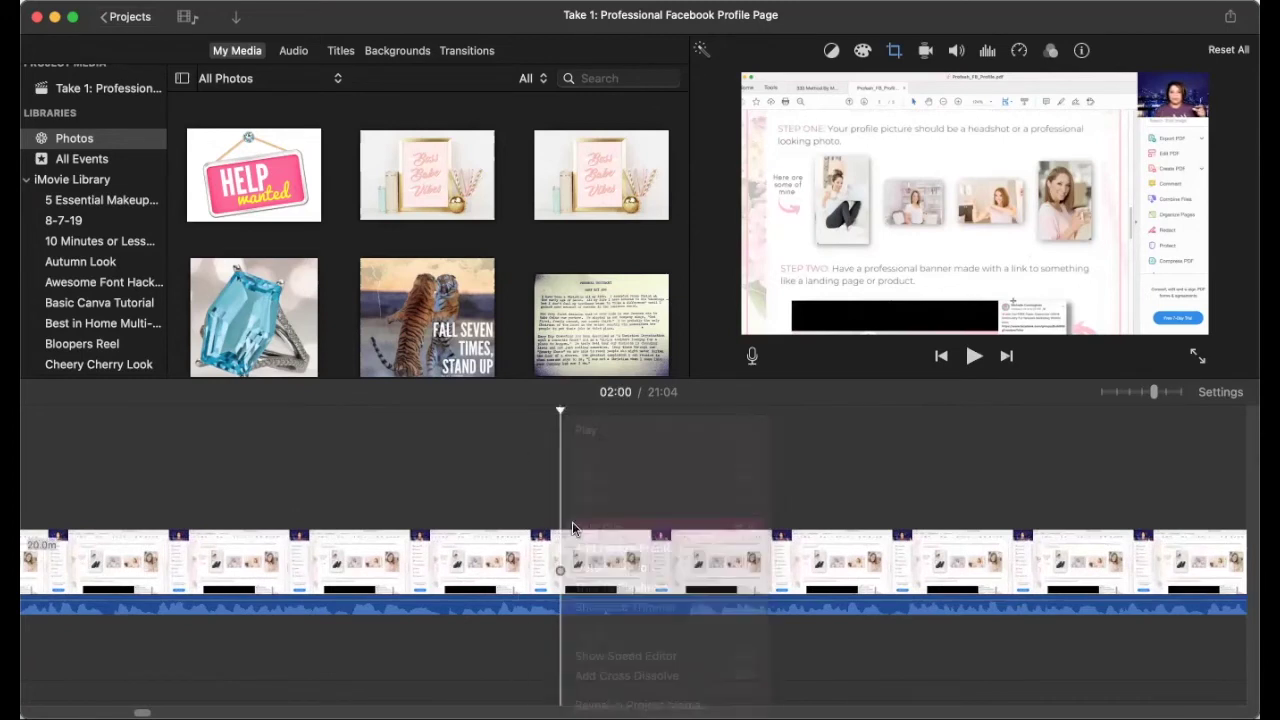
left_click(690, 545)
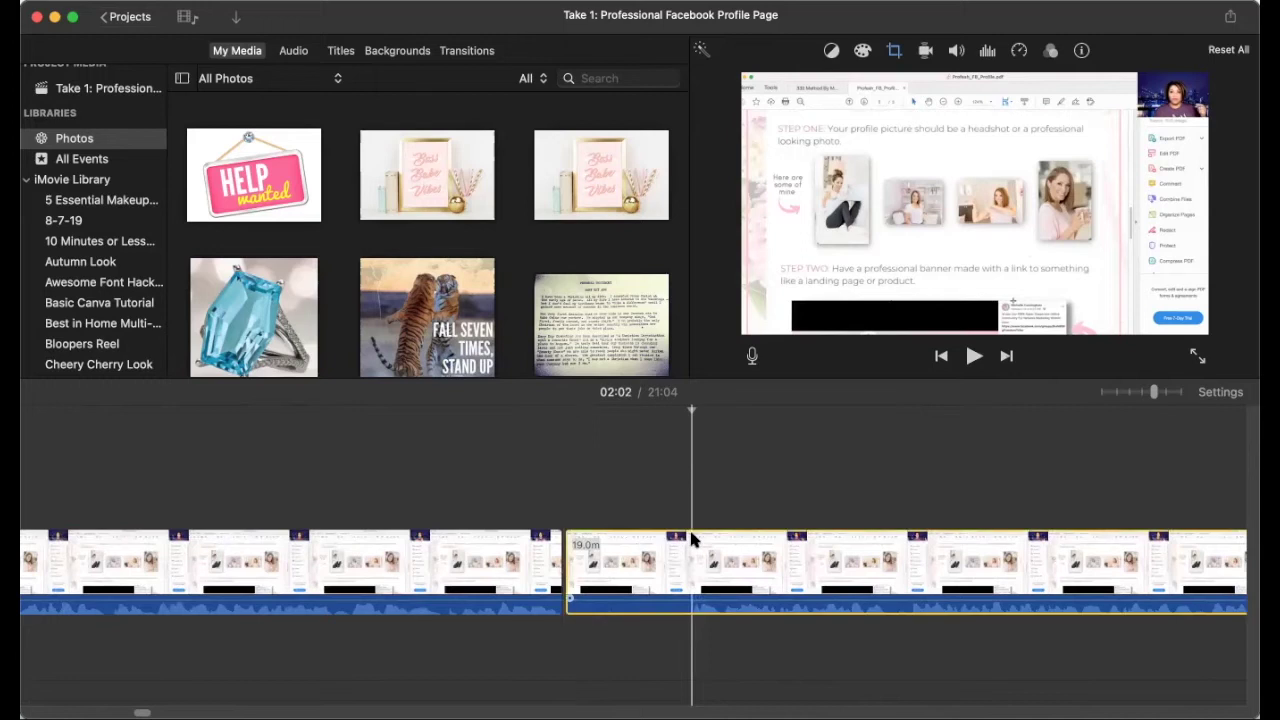
right_click(692, 545)
left_click(716, 529)
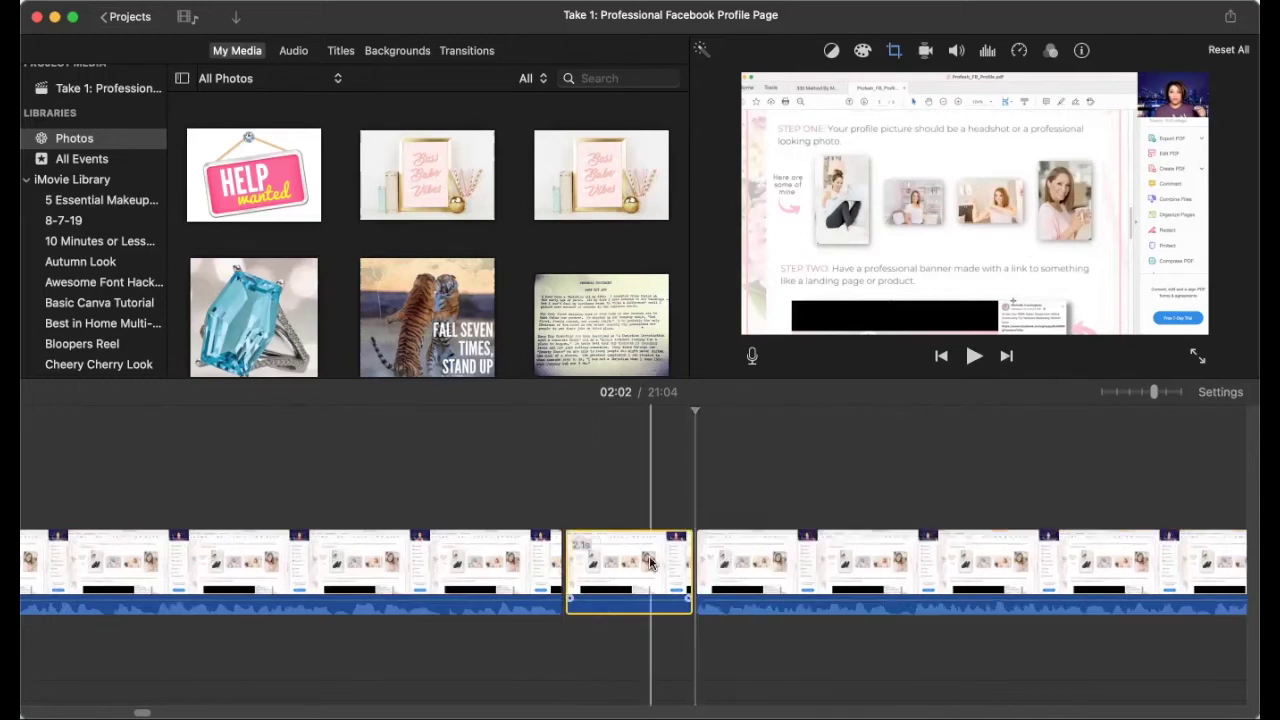
key("Delete")
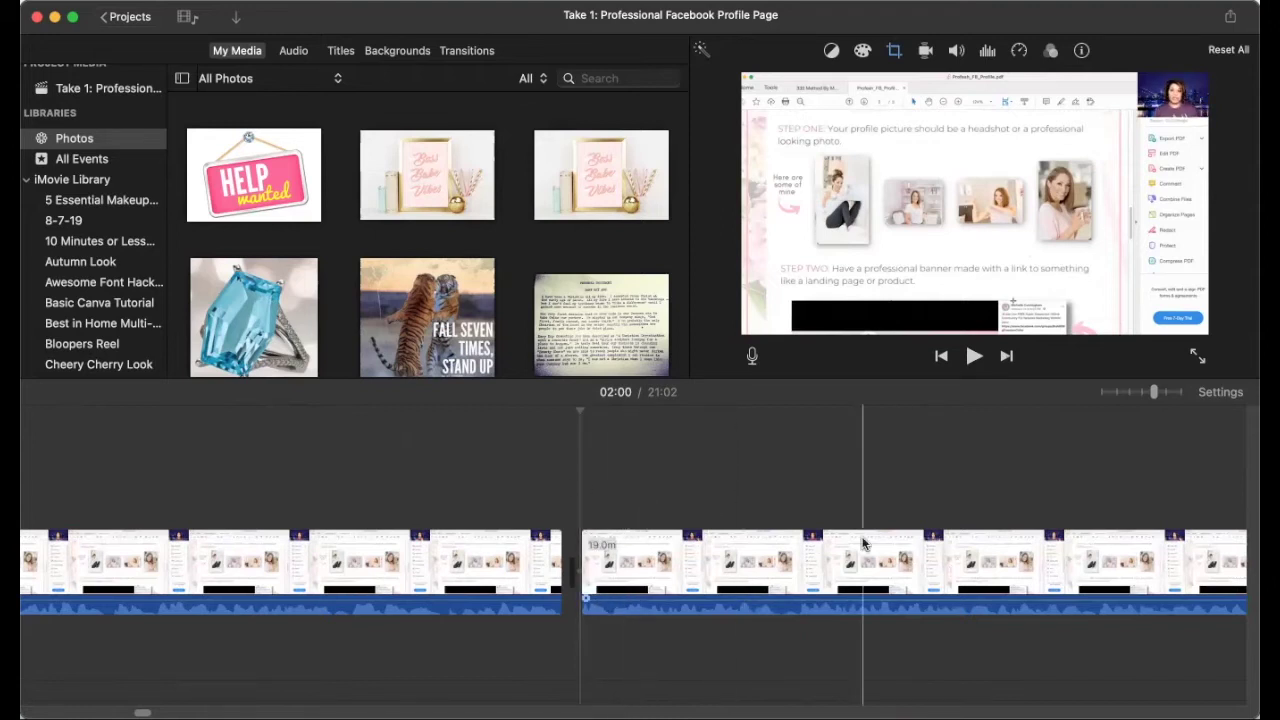
Step: Return to the start of the project and play from 00:00 to about 00:13 to check that the first cuts flow
scroll(860, 520, "right", 2)
scroll(863, 543, "right", 8)
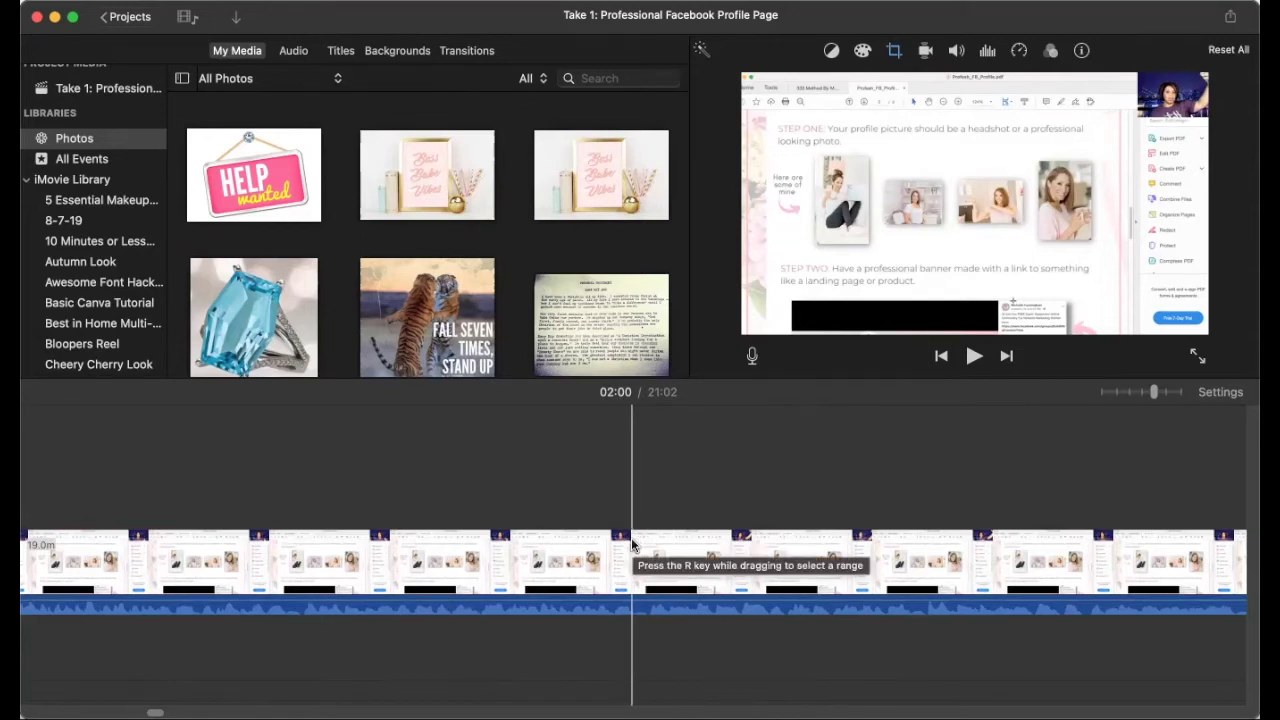
scroll(632, 545, "right", 5)
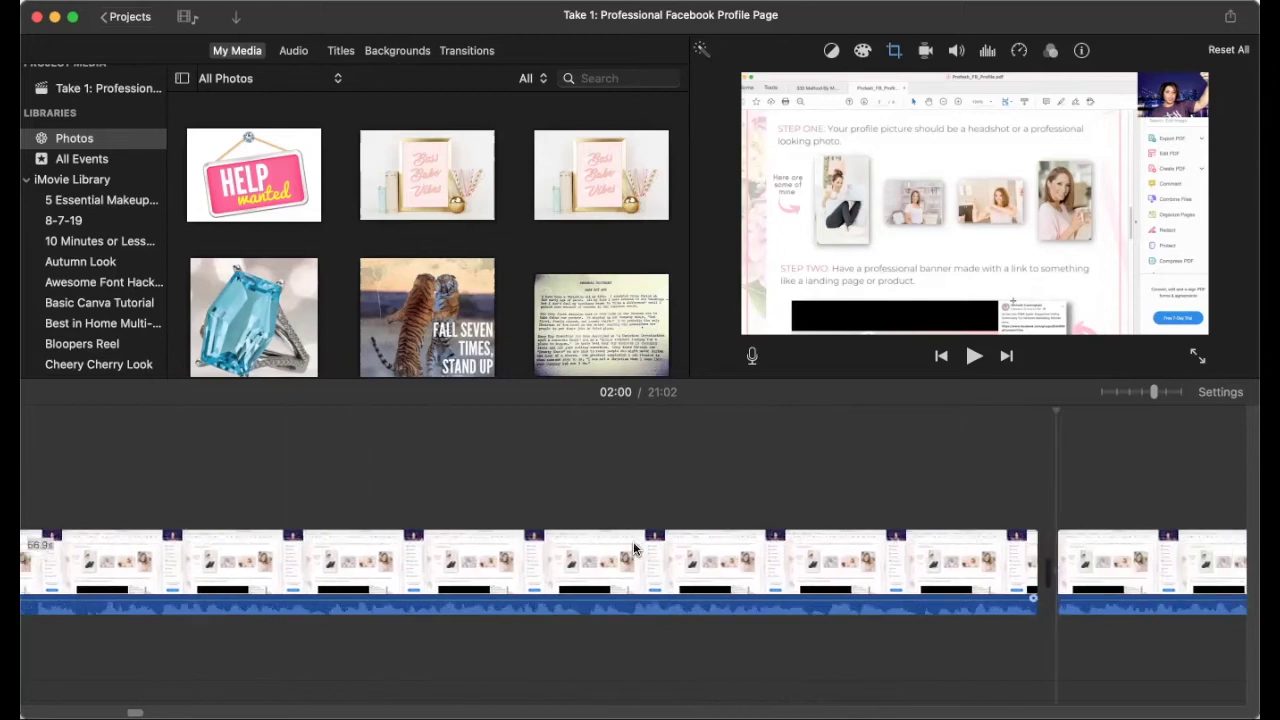
scroll(632, 548, "left", 10)
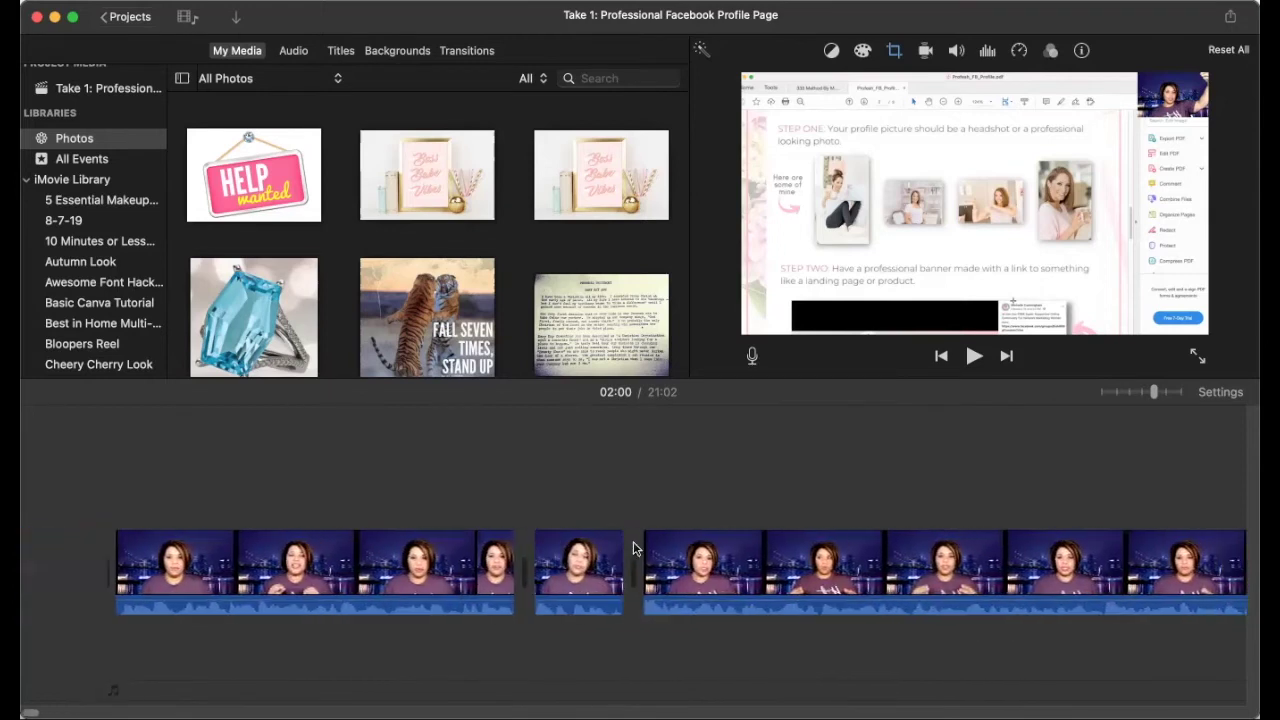
key("Home")
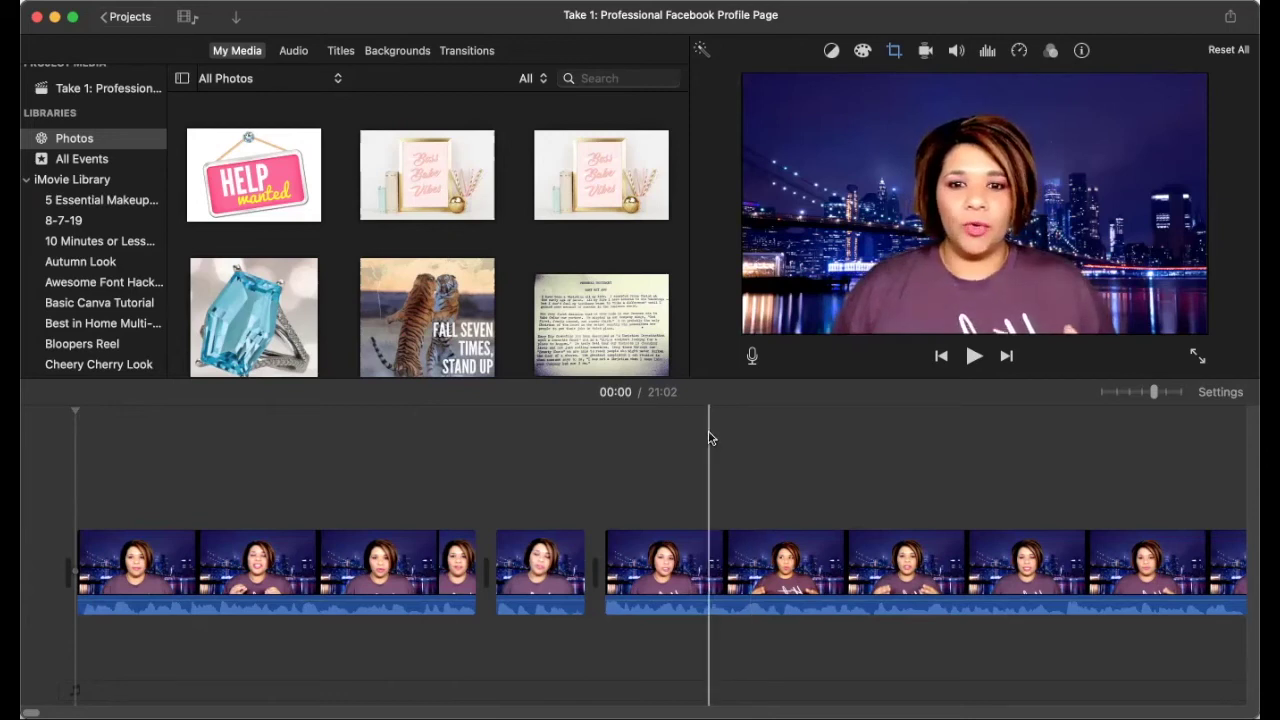
left_click(975, 357)
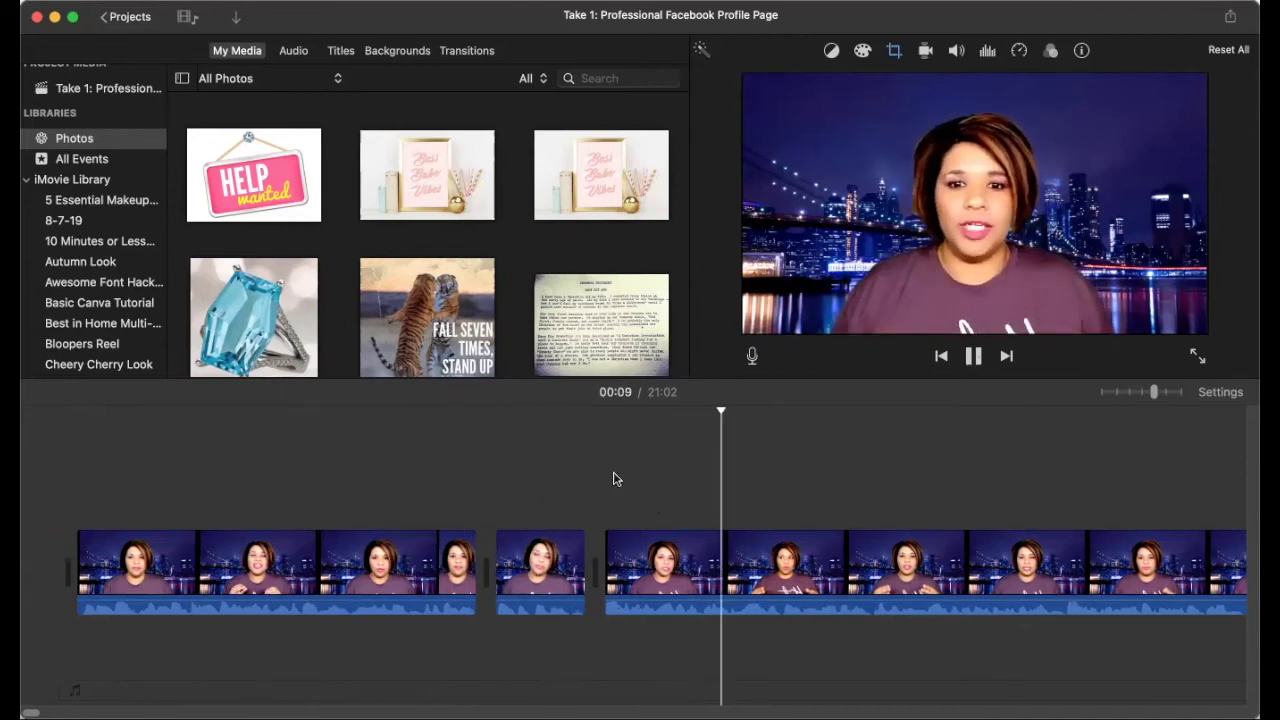
scroll(700, 560, "right", 5)
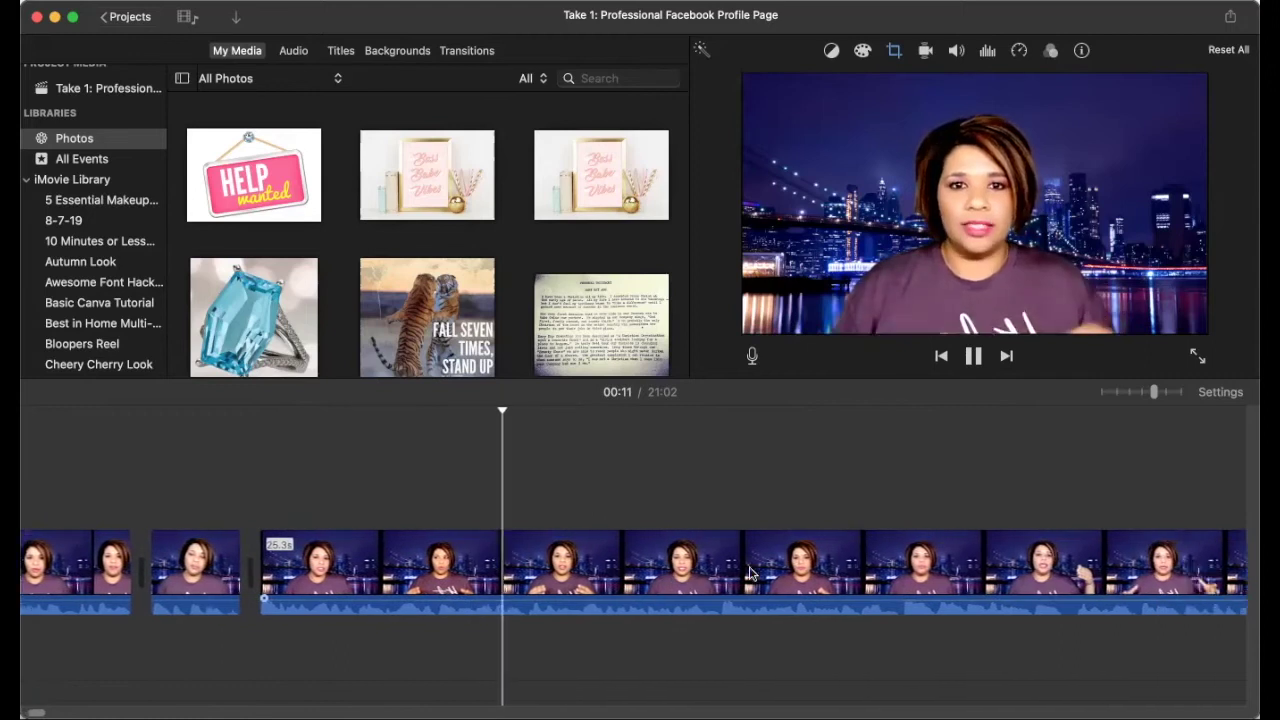
scroll(750, 573, "right", 5)
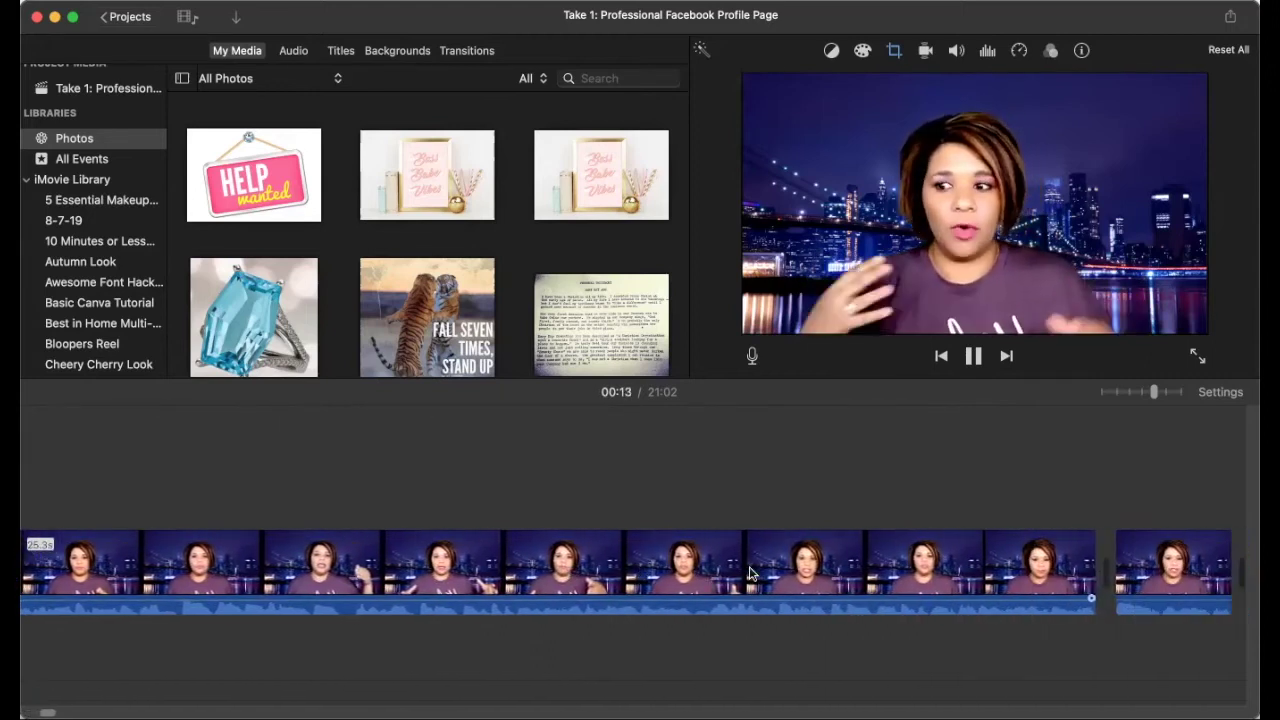
Step: Play on from 00:13 to about 00:28 to check the flow of the talking-head clip, and pause there
scroll(750, 573, "right", 4)
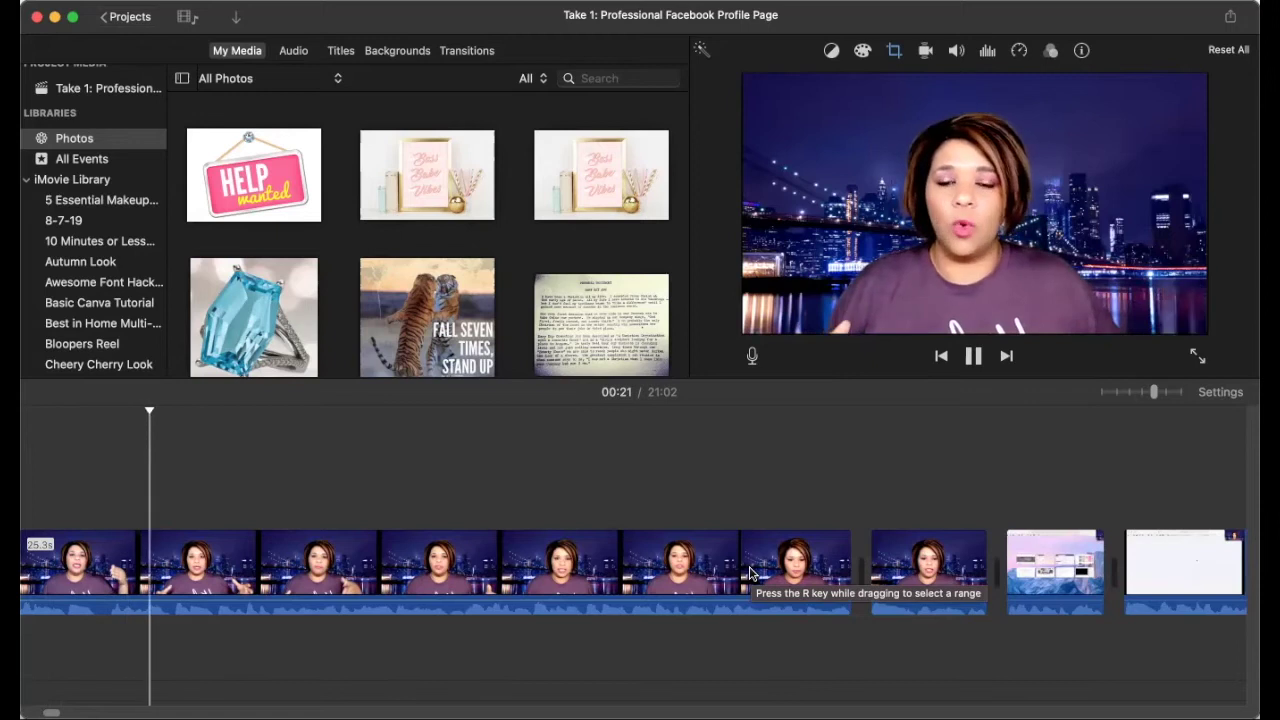
left_click(972, 357)
scroll(633, 480, "right", 10)
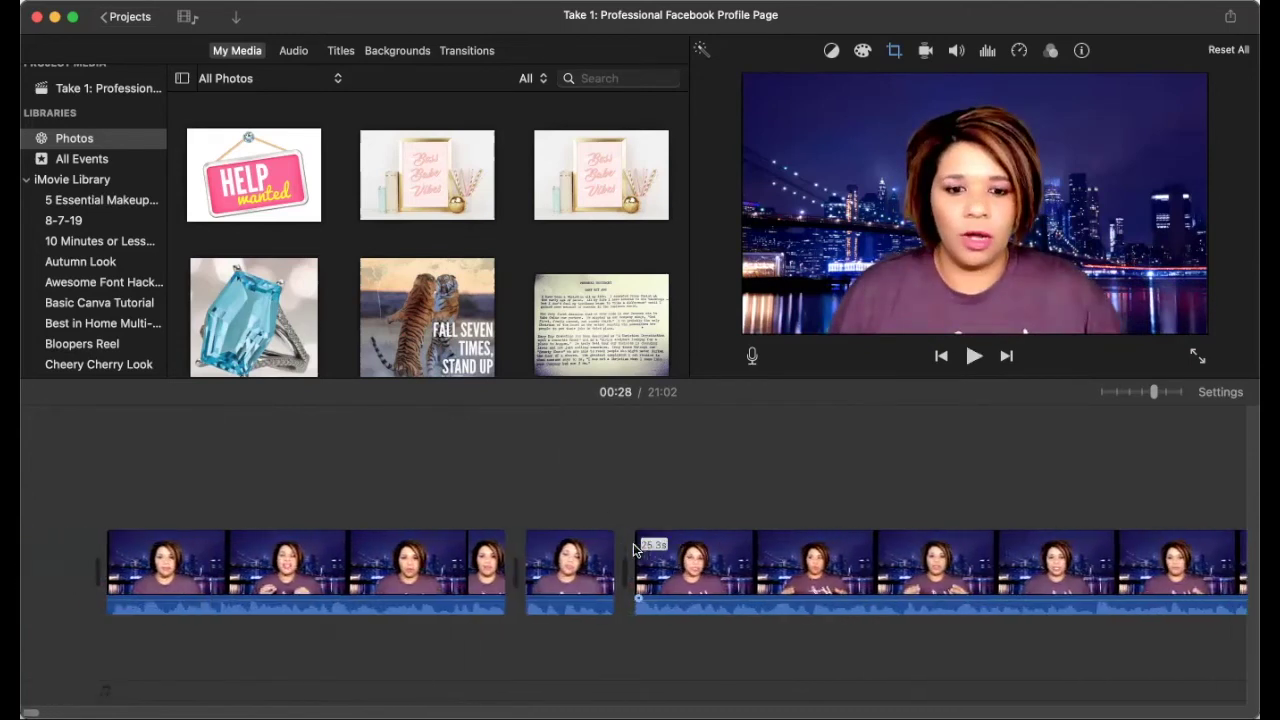
scroll(633, 548, "right", 10)
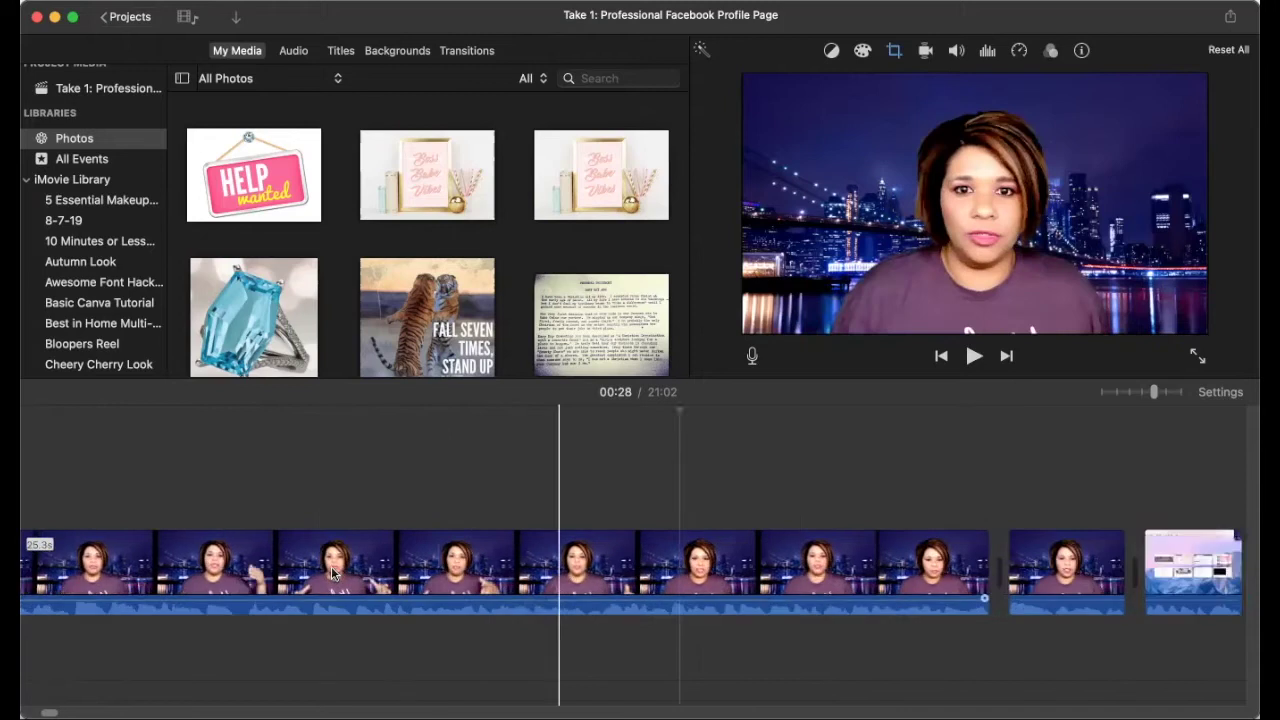
Step: Return the playhead to the project start and look along the waveform of the long 19.0-minute screen-recording clip
scroll(333, 573, "left", 10)
left_click(77, 484)
scroll(620, 575, "right", 10)
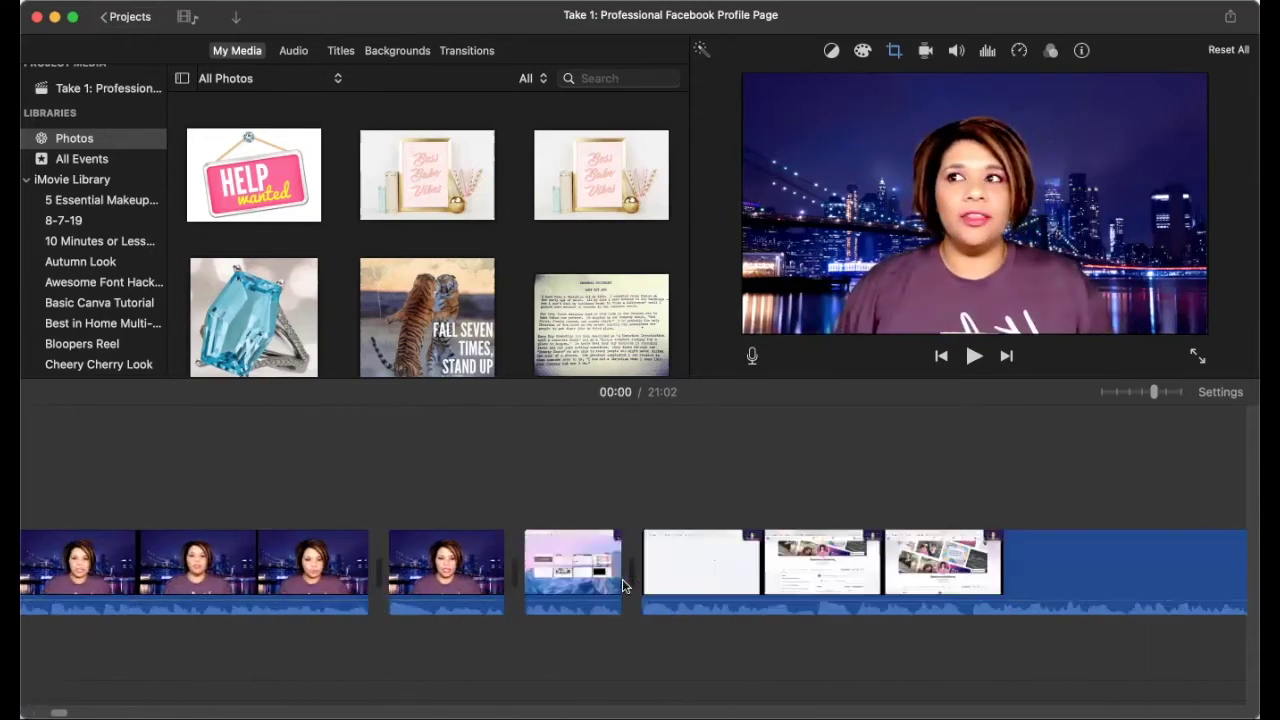
scroll(623, 586, "right", 10)
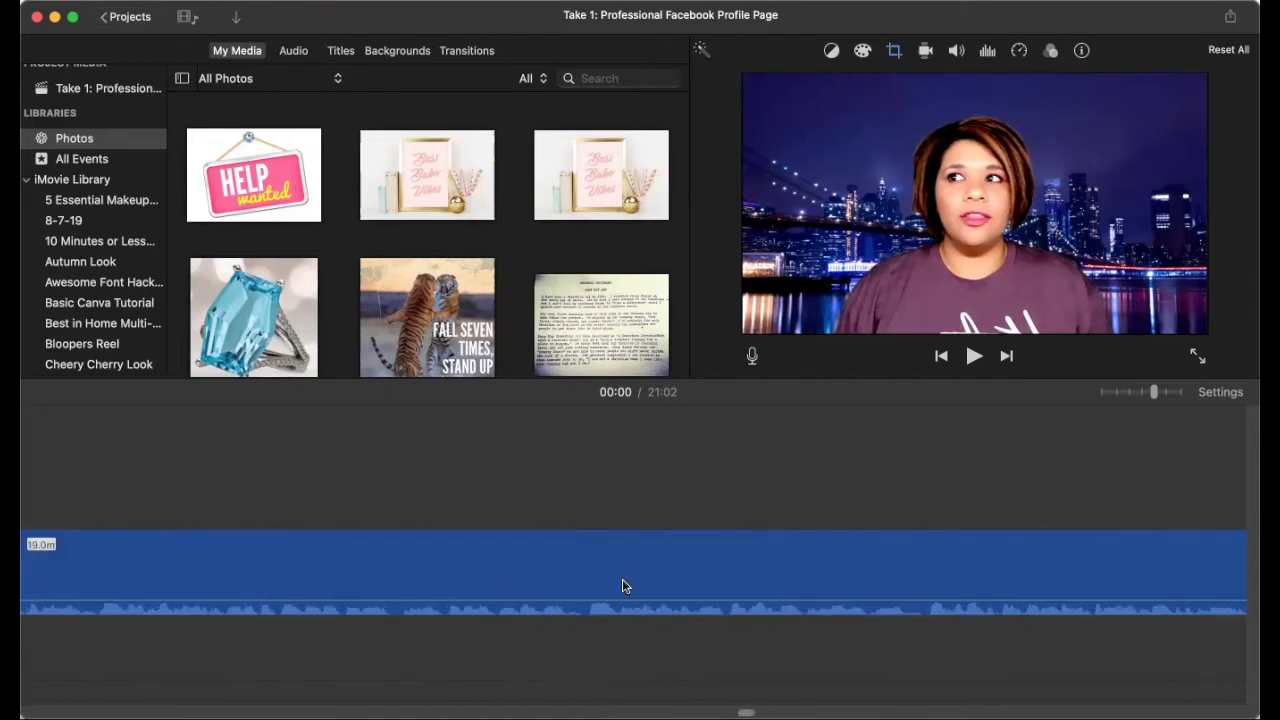
key("super+minus")
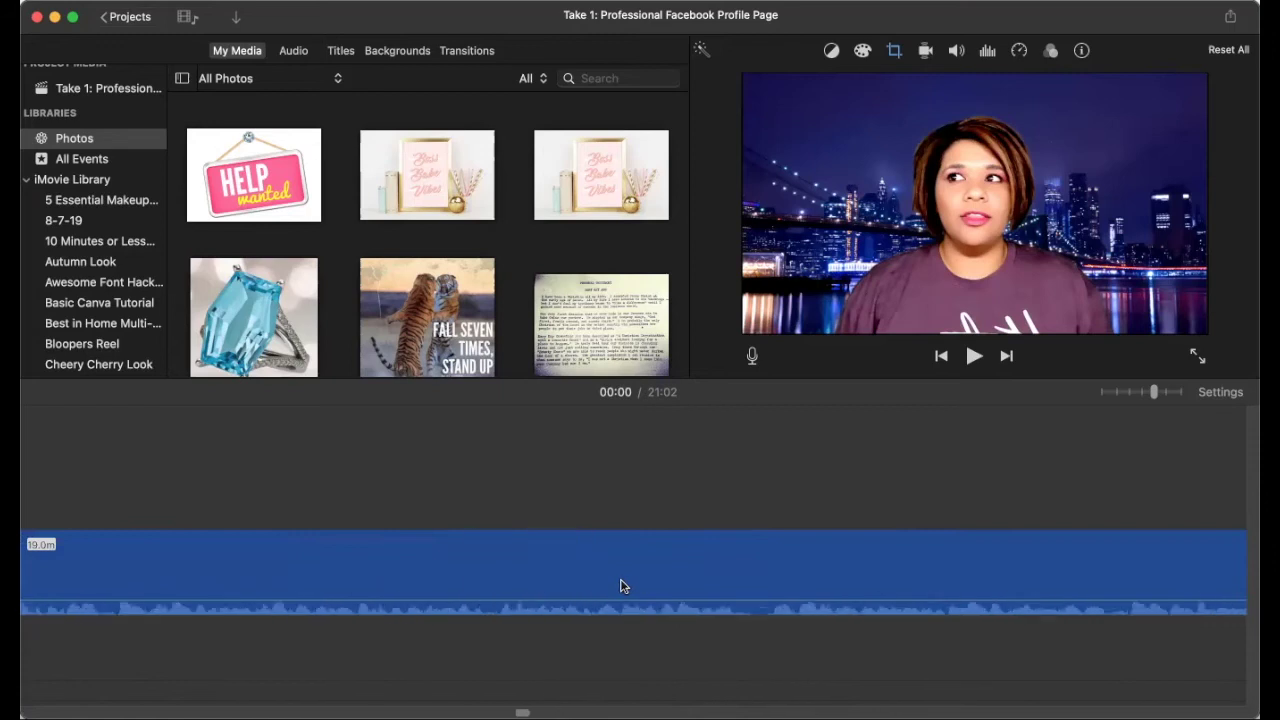
scroll(620, 586, "left", 10)
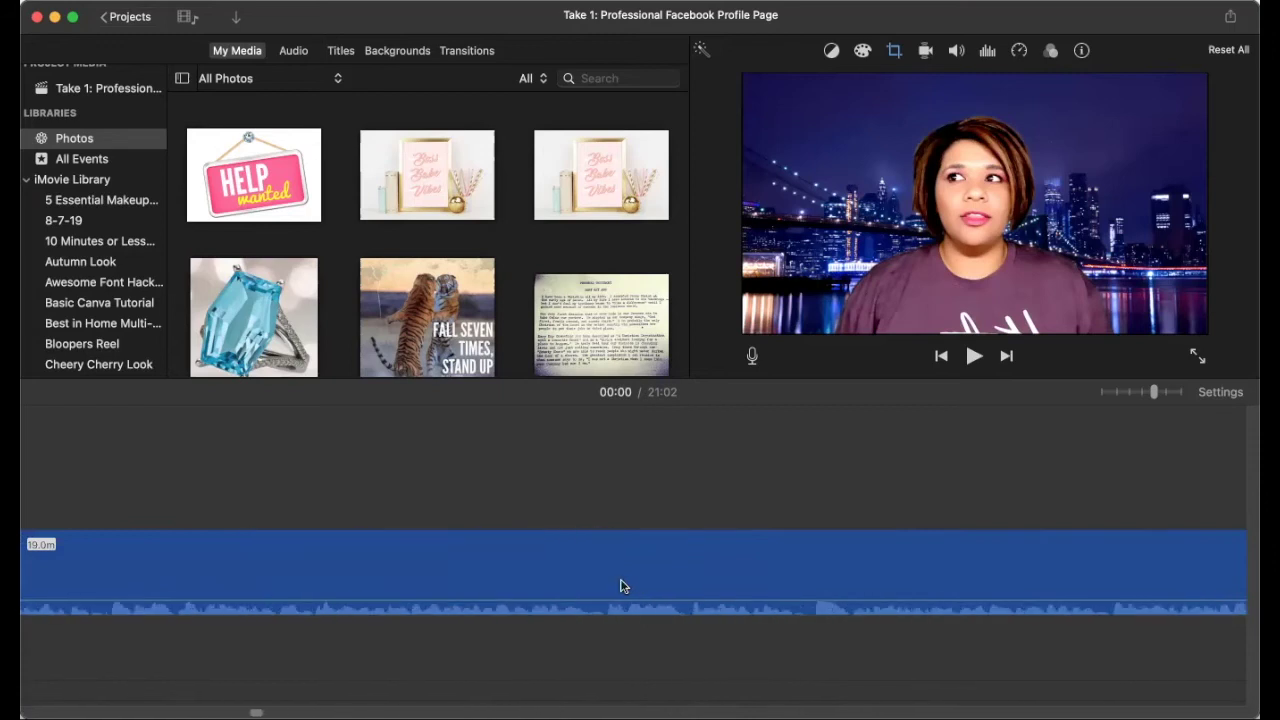
scroll(620, 586, "left", 8)
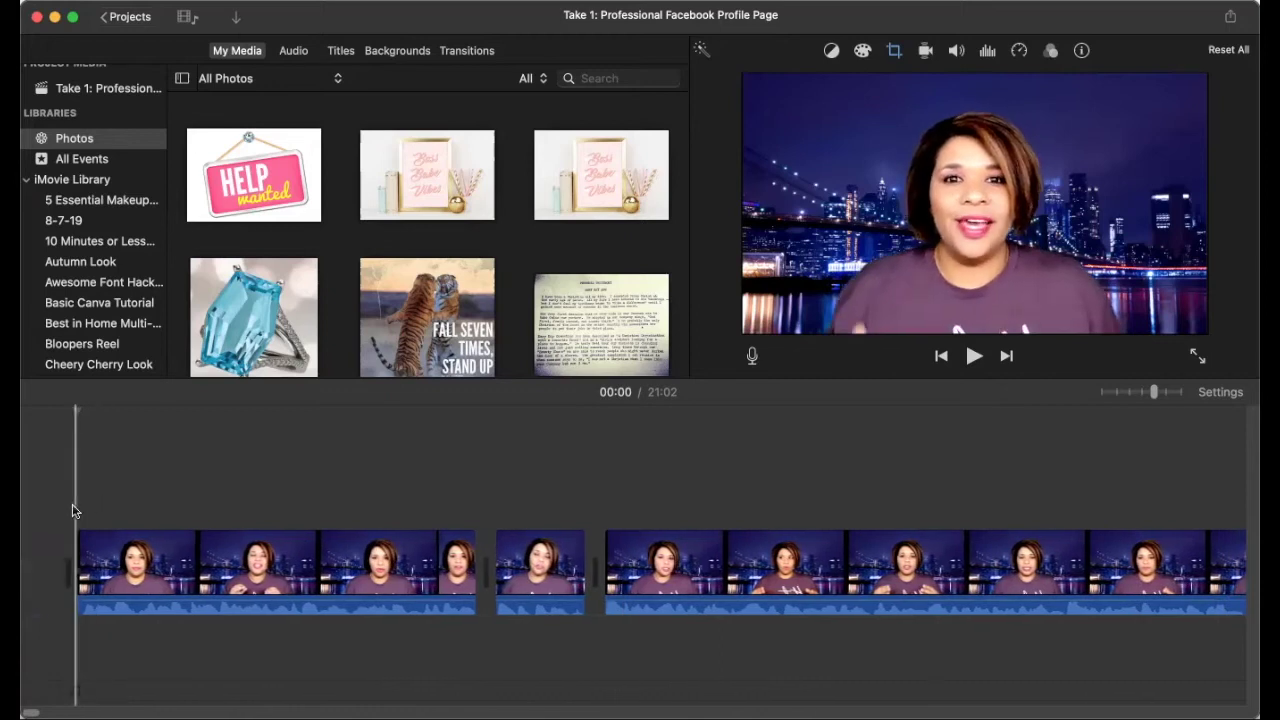
Step: Play the opening from 00:00 to about 00:08 and trim a little off the end of the short second clip
left_click(973, 356)
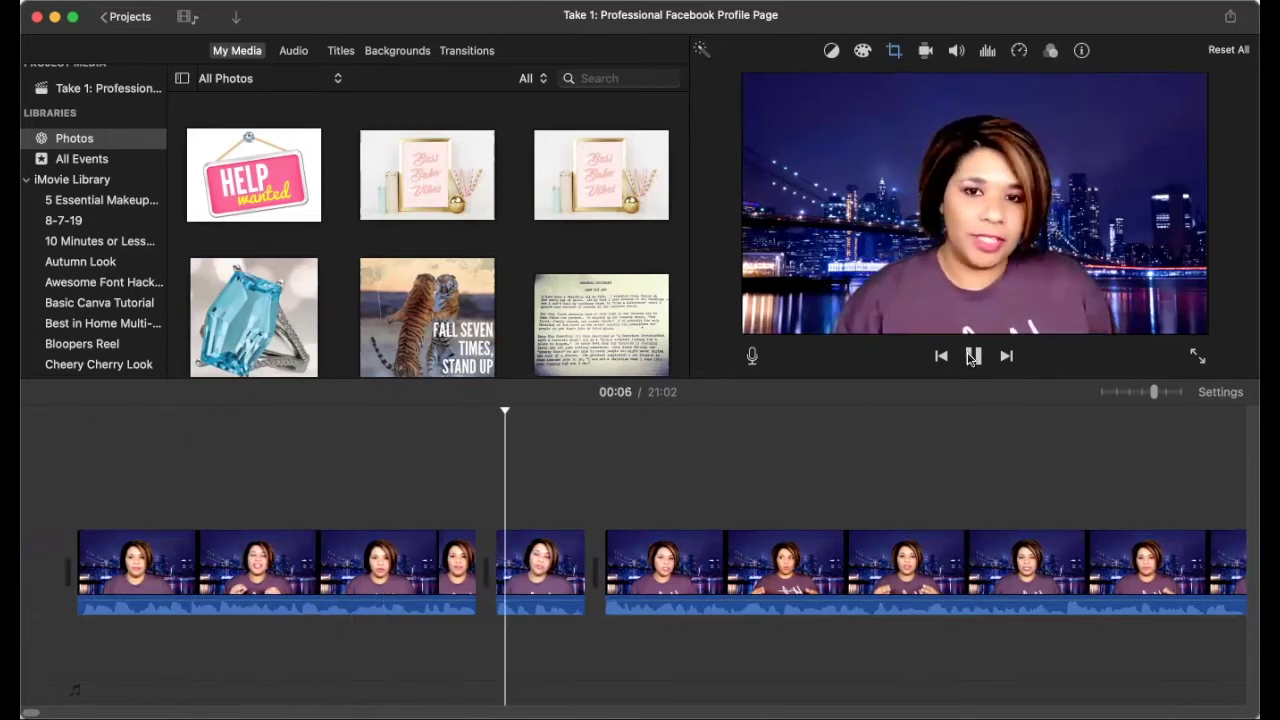
left_click(972, 356)
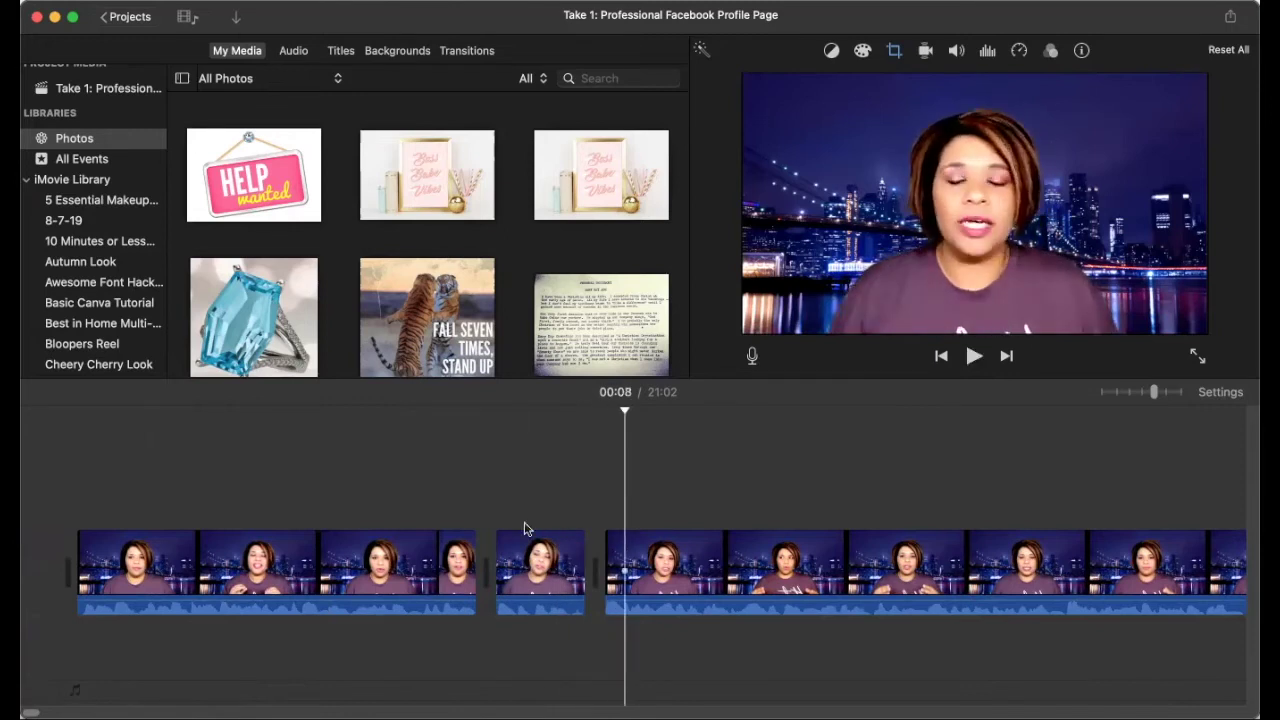
left_click_drag(581, 553, 566, 556)
left_click(569, 513)
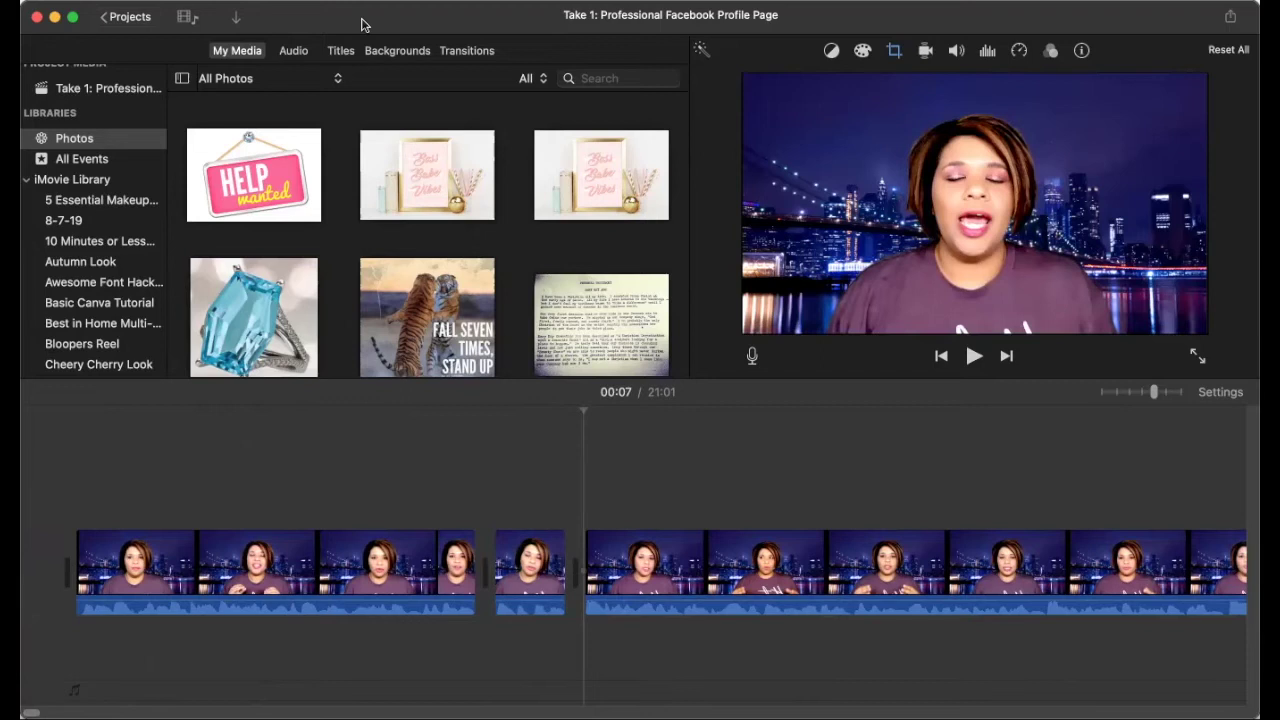
Step: Insert the 10.1-second intro video from its folder into the timeline at about 00:07, between the second and third clips
left_click_drag(362, 25, 398, 25)
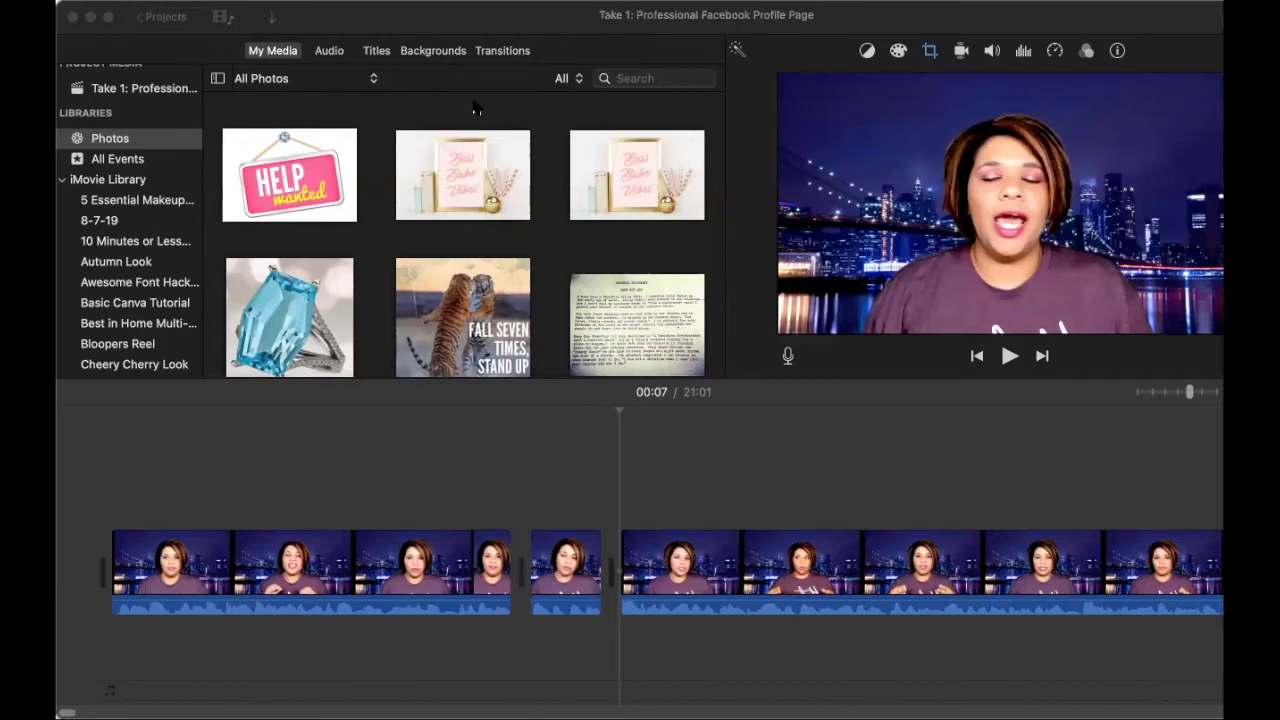
left_click_drag(604, 387, 612, 580)
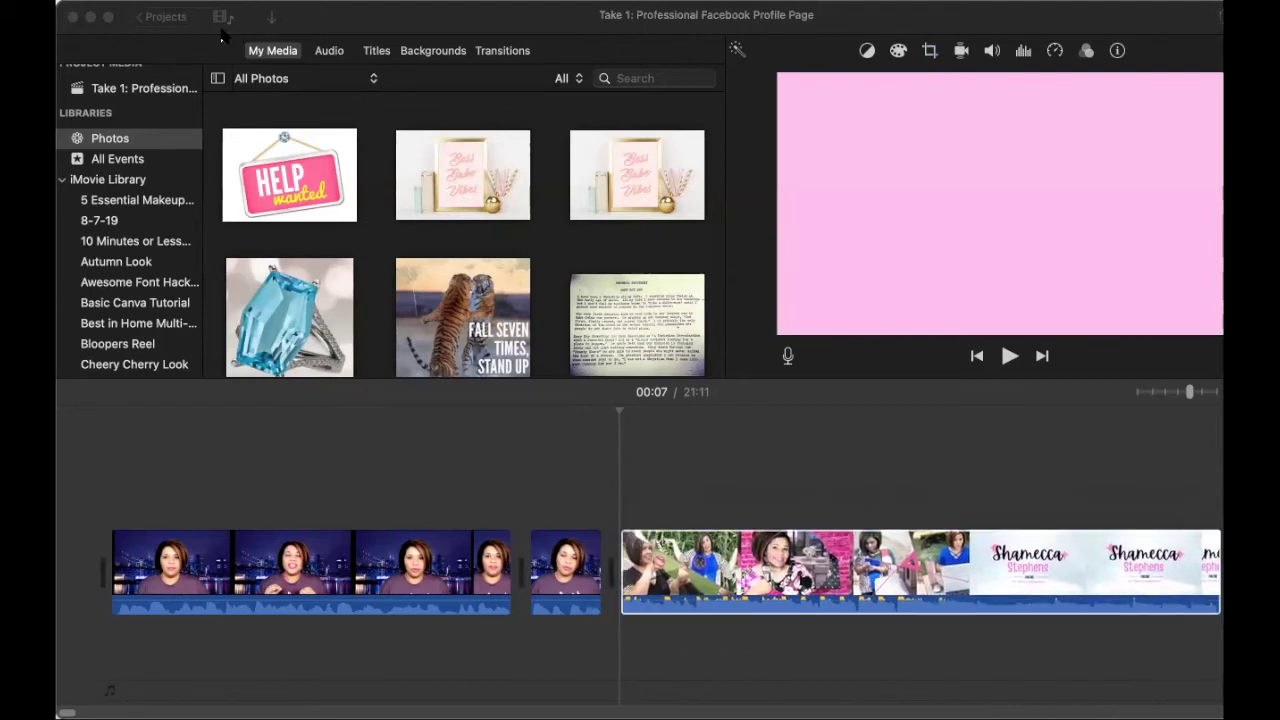
double_click(603, 17)
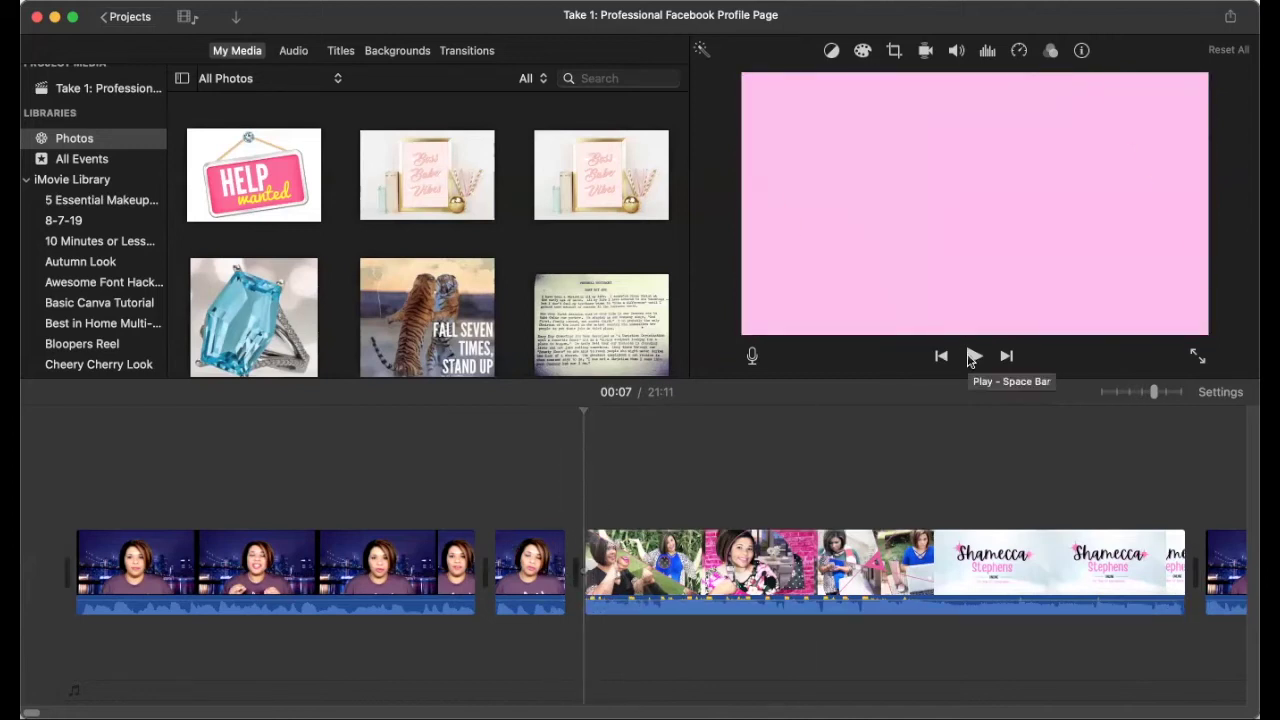
Step: Play the beginning of the intro clip to about 00:09 and lower the clip's audio volume
left_click(972, 357)
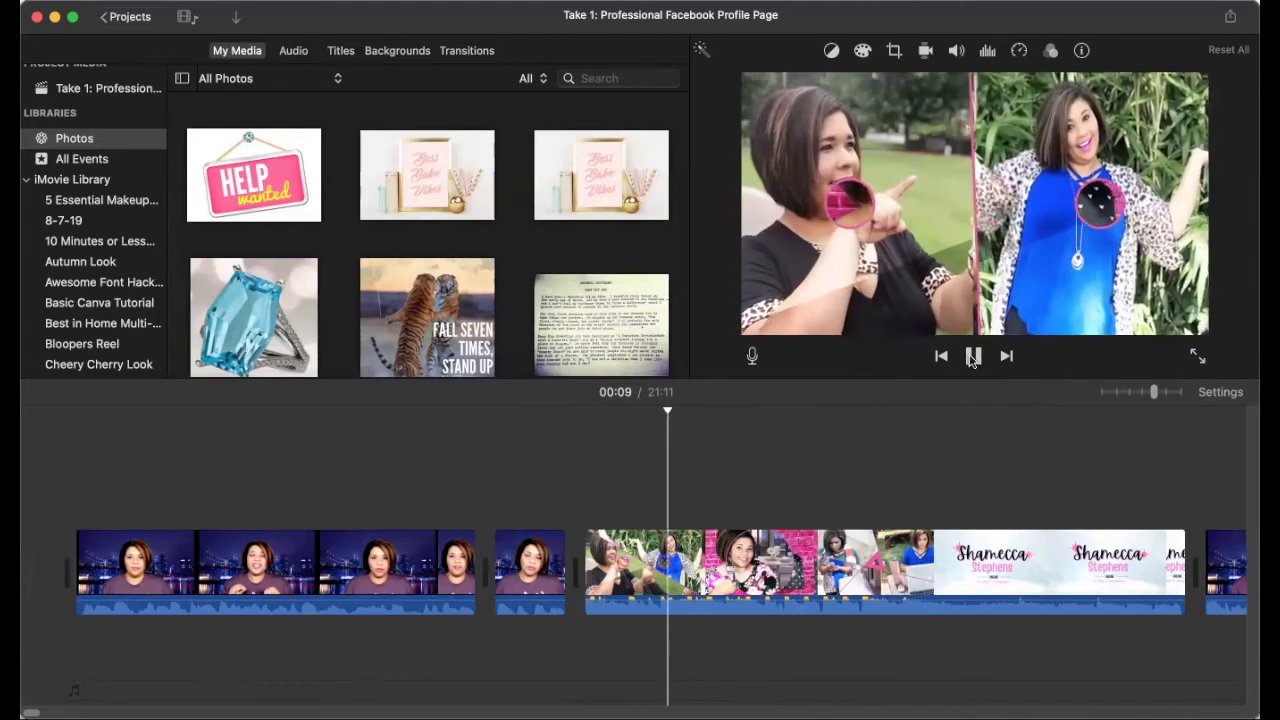
left_click(972, 357)
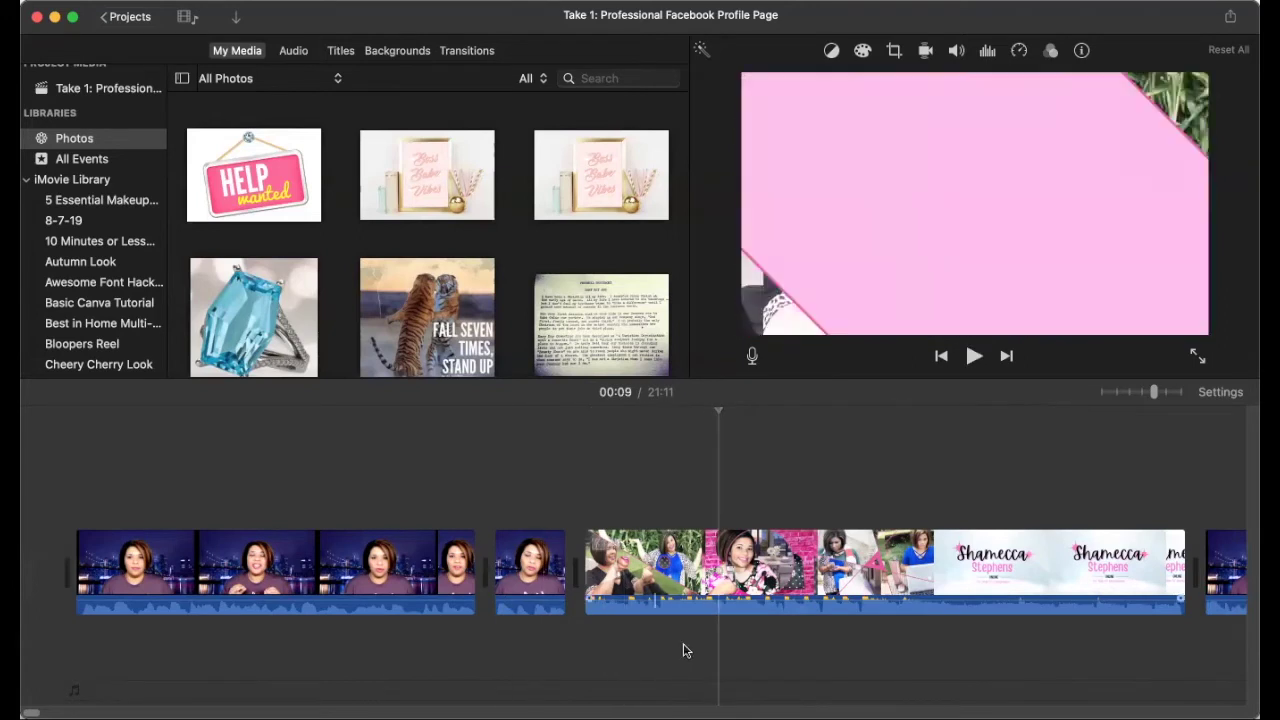
left_click_drag(674, 605, 674, 607)
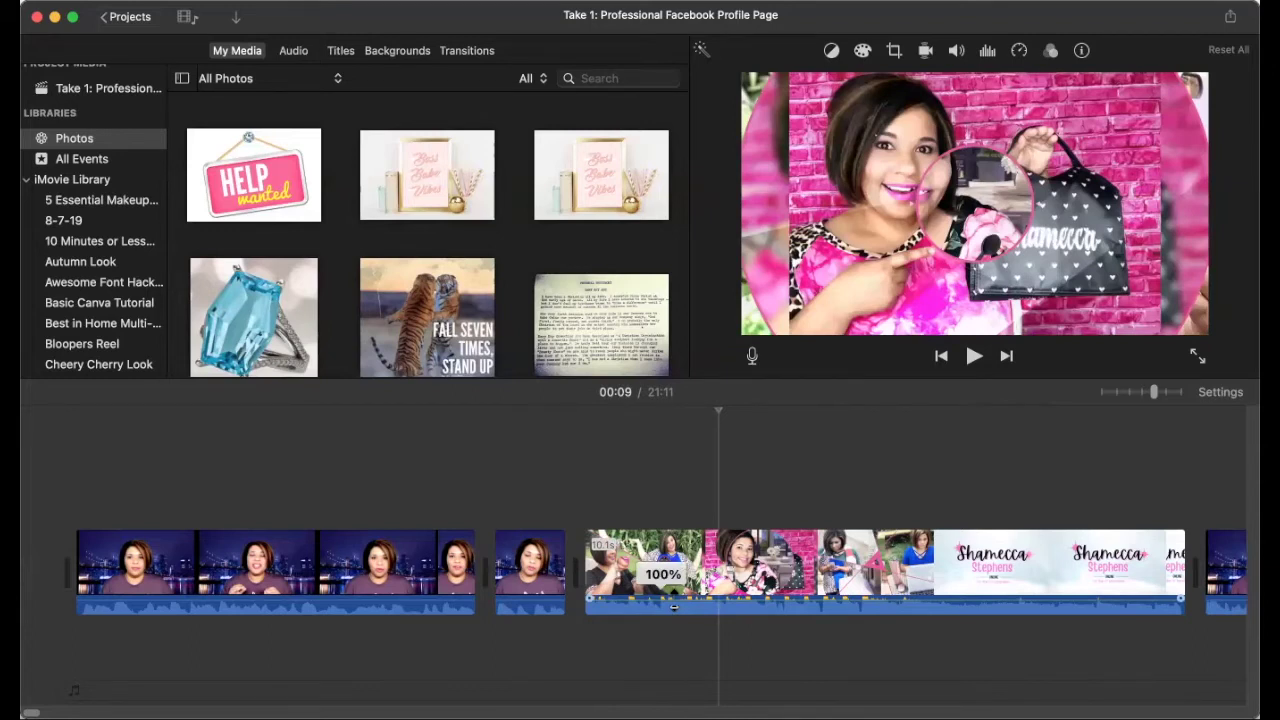
left_click_drag(674, 607, 674, 610)
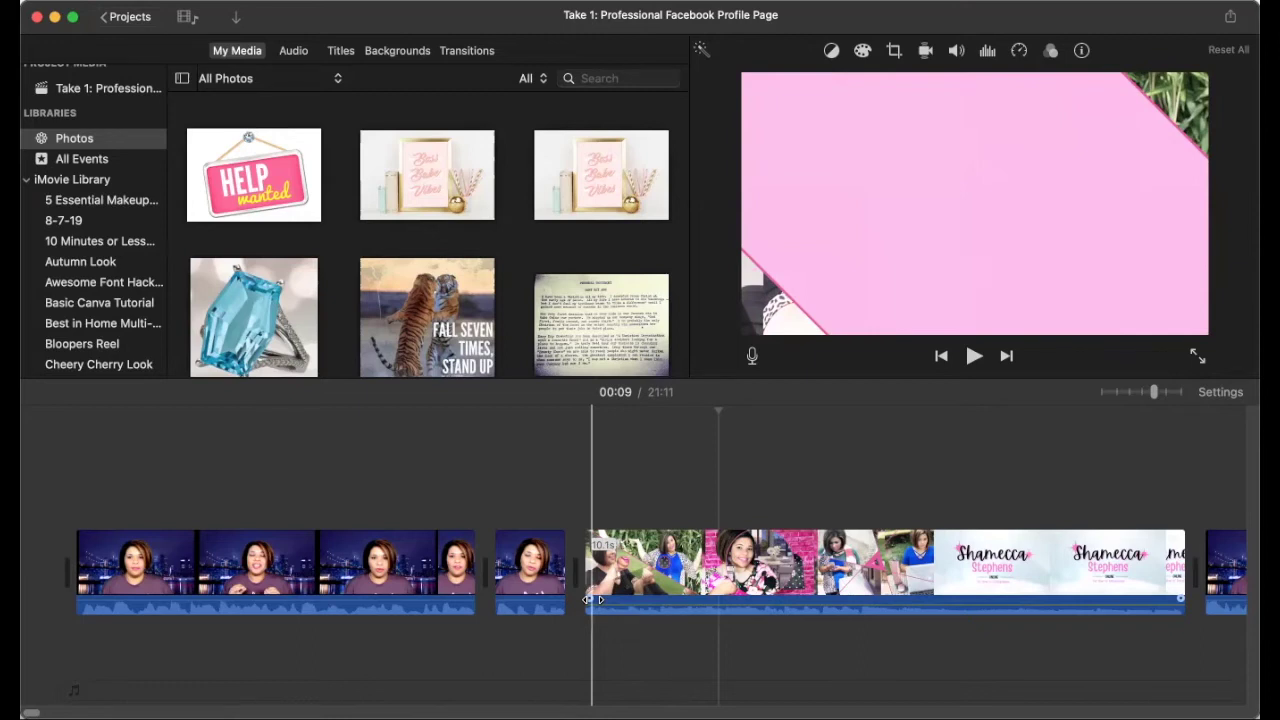
Step: Try a short audio fade-in on the intro clip, remove it, and play across the join at about 00:07
left_click_drag(588, 601, 612, 604)
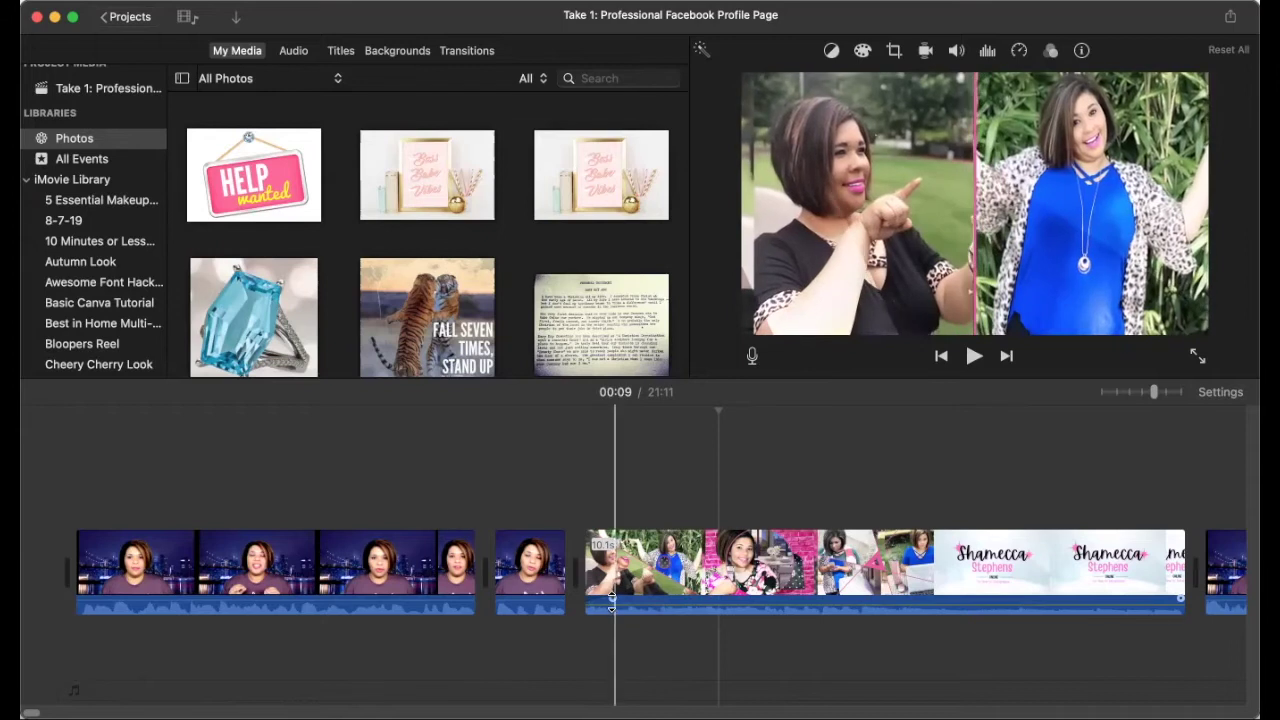
left_click_drag(612, 600, 590, 600)
left_click(540, 570)
left_click(973, 357)
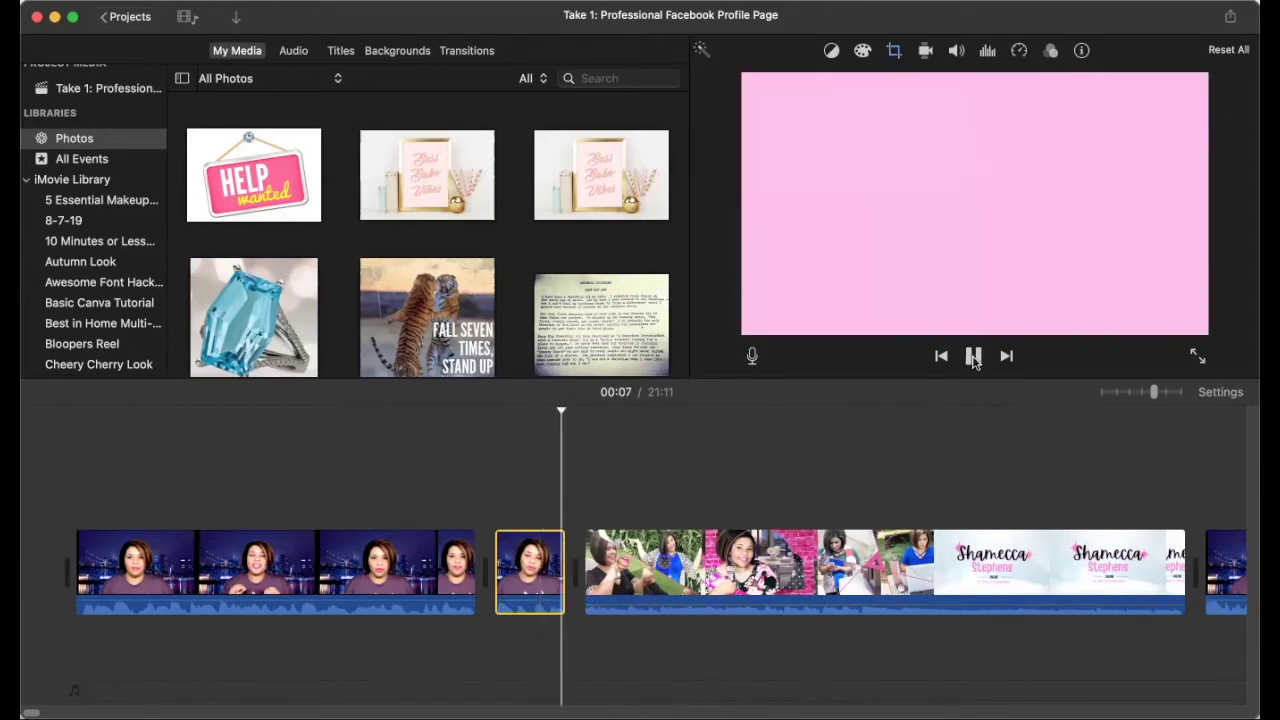
key("space")
Step: Add a short audio fade-in and fade-out to the intro clip and play through it to about 00:22
left_click_drag(588, 598, 612, 598)
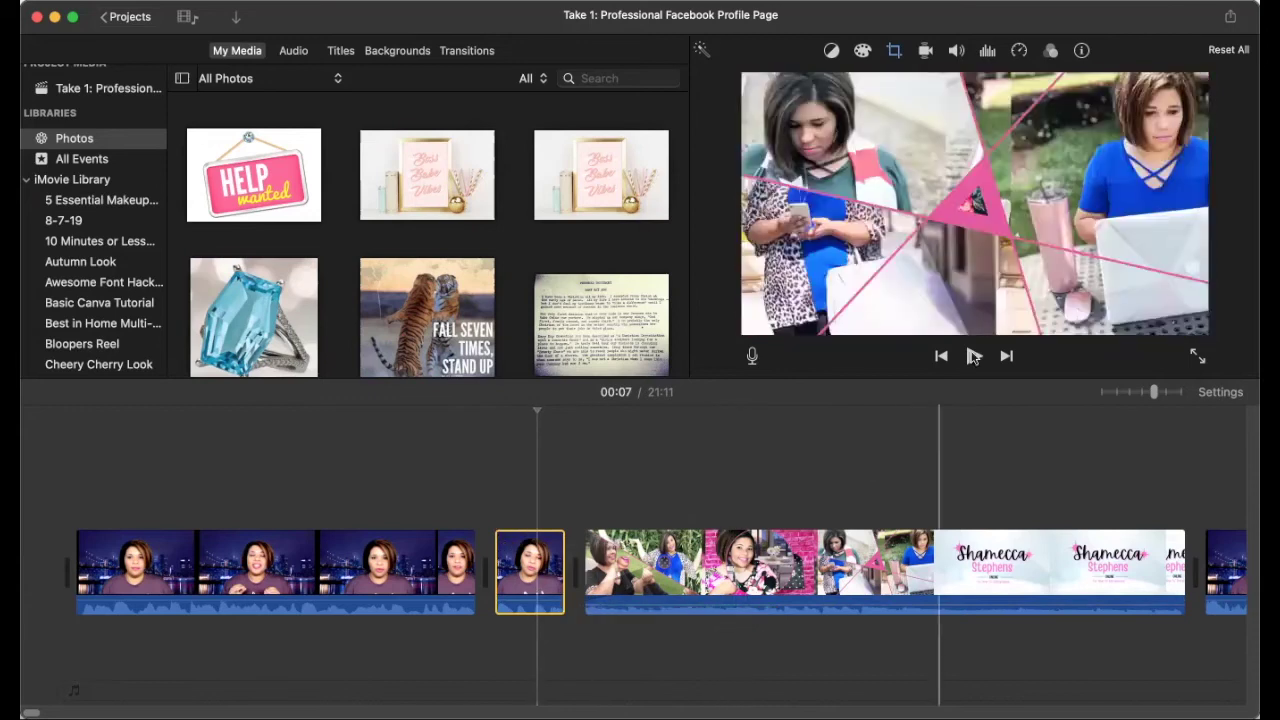
left_click(973, 357)
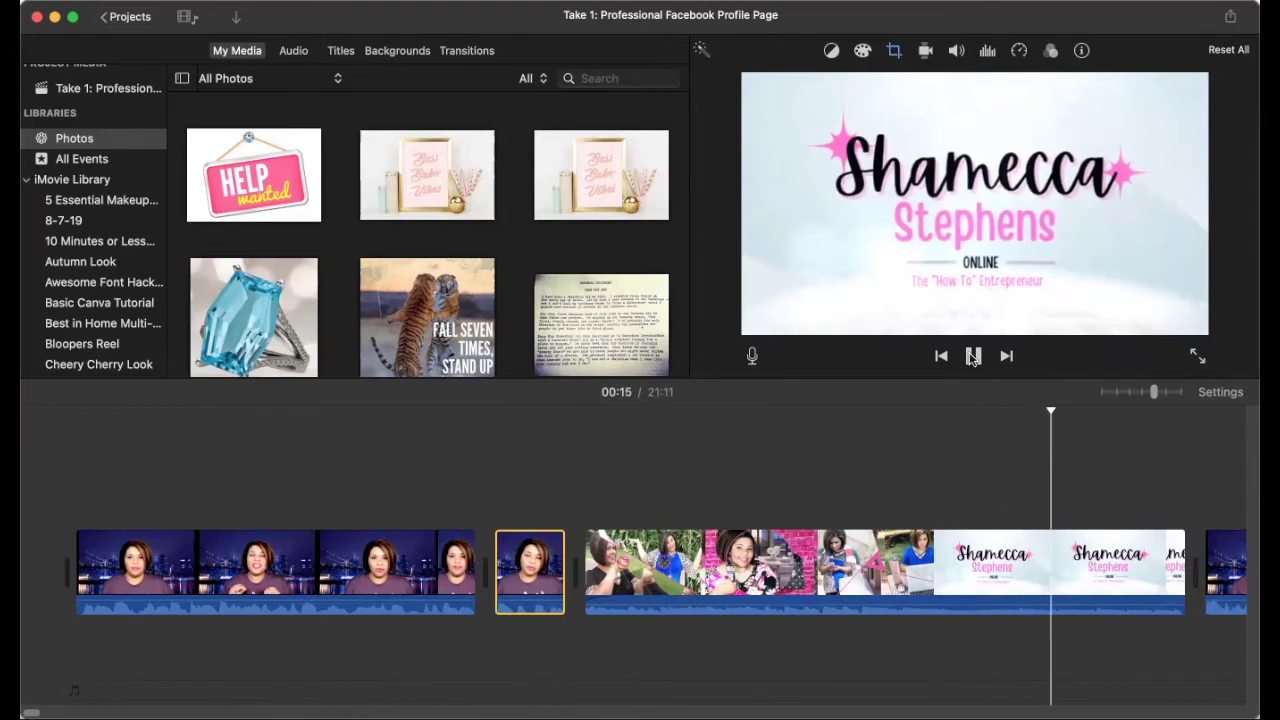
scroll(1030, 580, "right", 3)
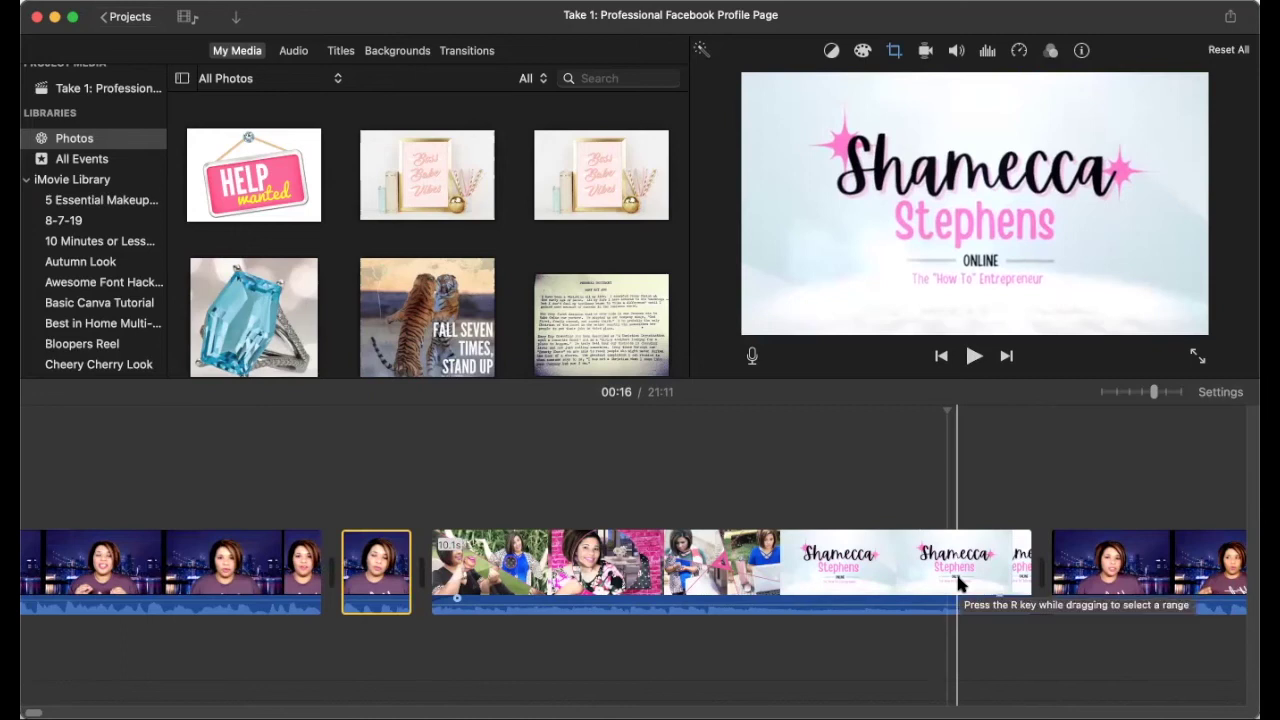
left_click(970, 357)
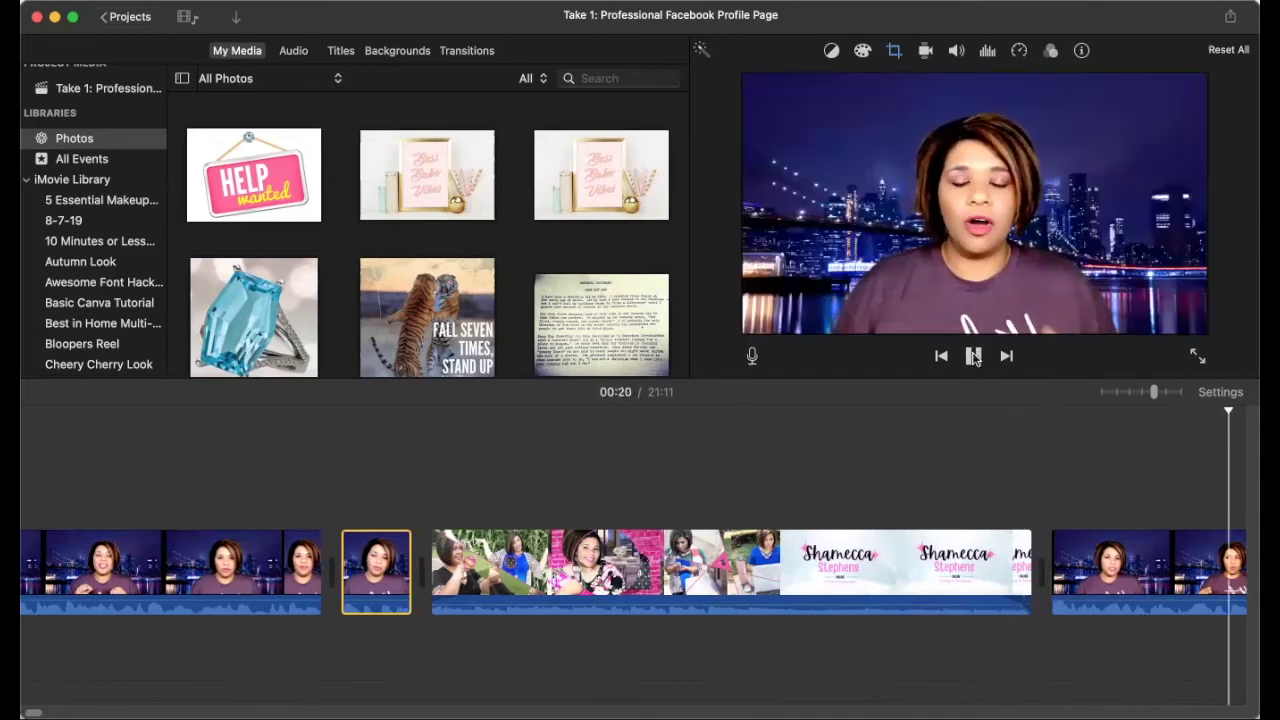
left_click(974, 357)
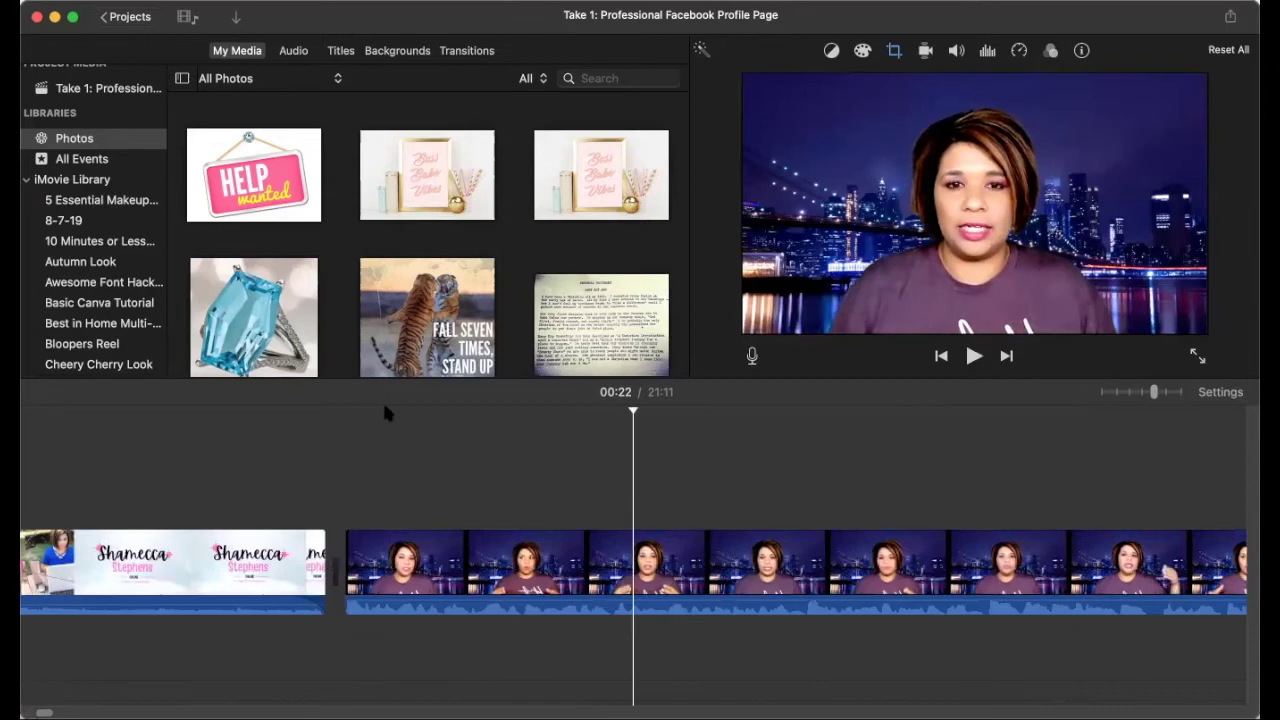
Step: Replay from the end of the first clip through the intro to about 00:20 to check the volume and fades
scroll(563, 531, "left", 5)
scroll(598, 588, "left", 5)
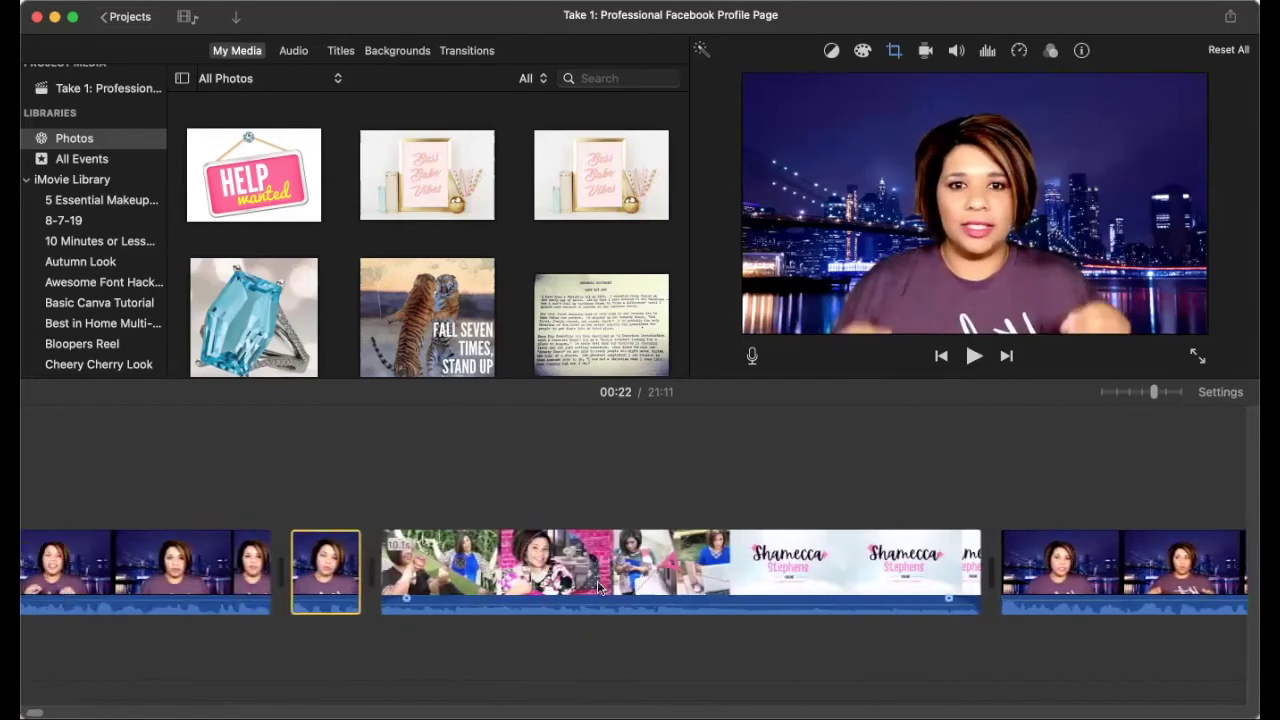
left_click(318, 570)
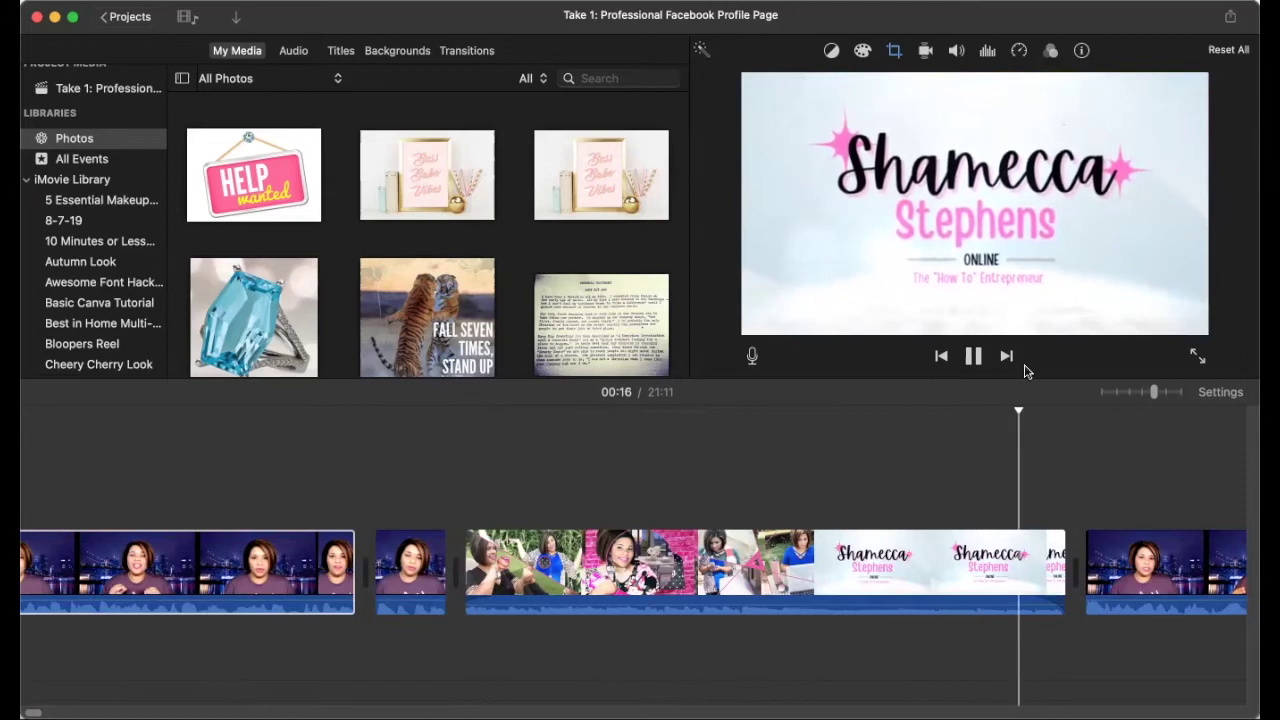
left_click(974, 356)
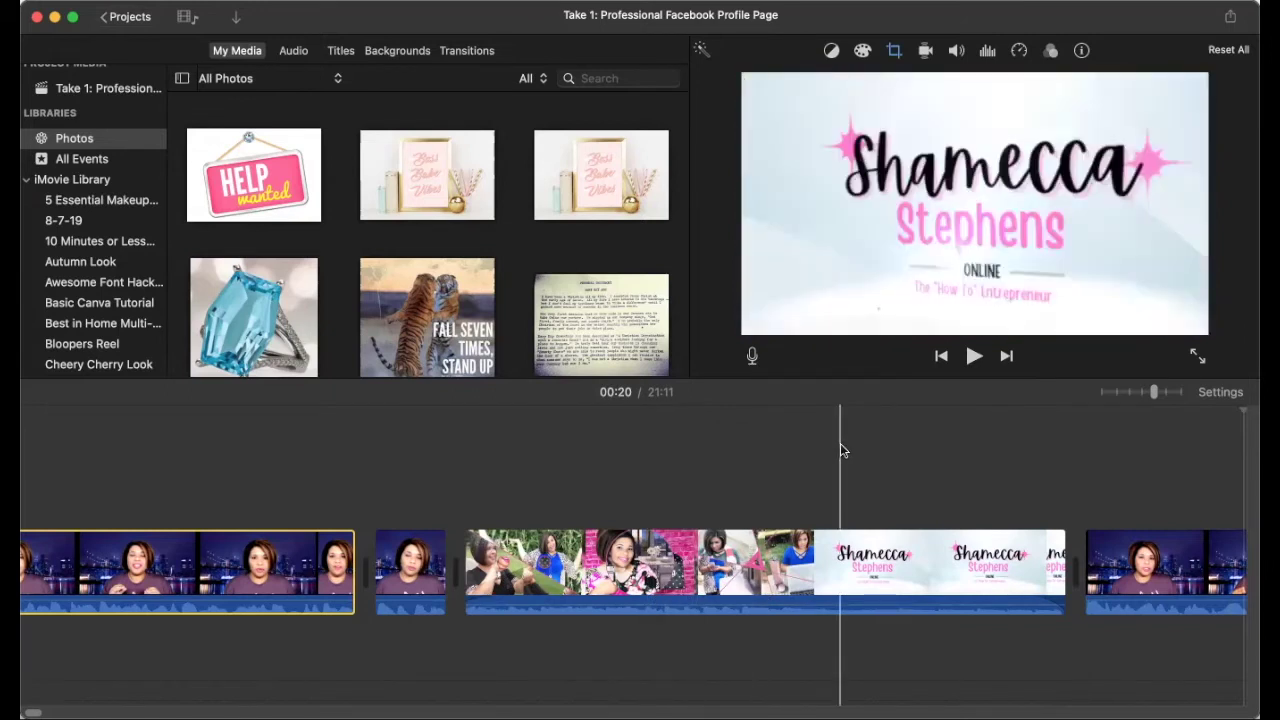
Step: Browse the photo library for images that could be placed over the talking-head footage
scroll(566, 222, "down", 3)
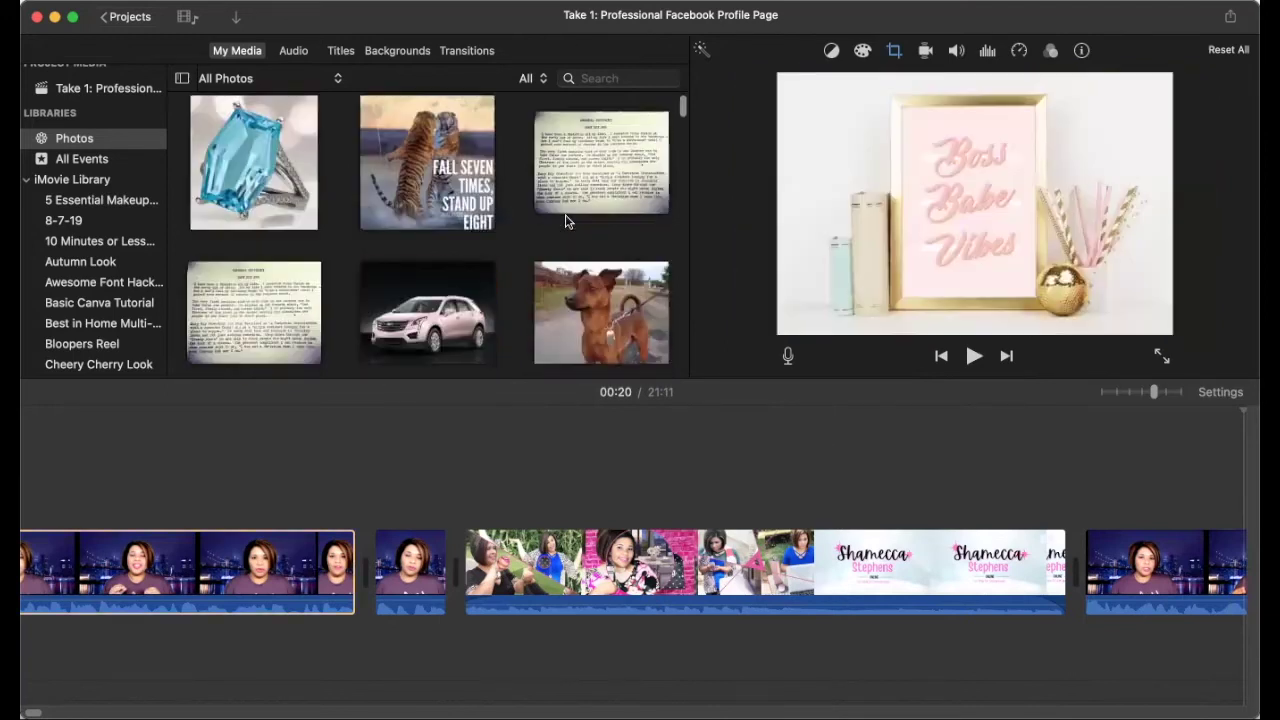
scroll(566, 221, "down", 10)
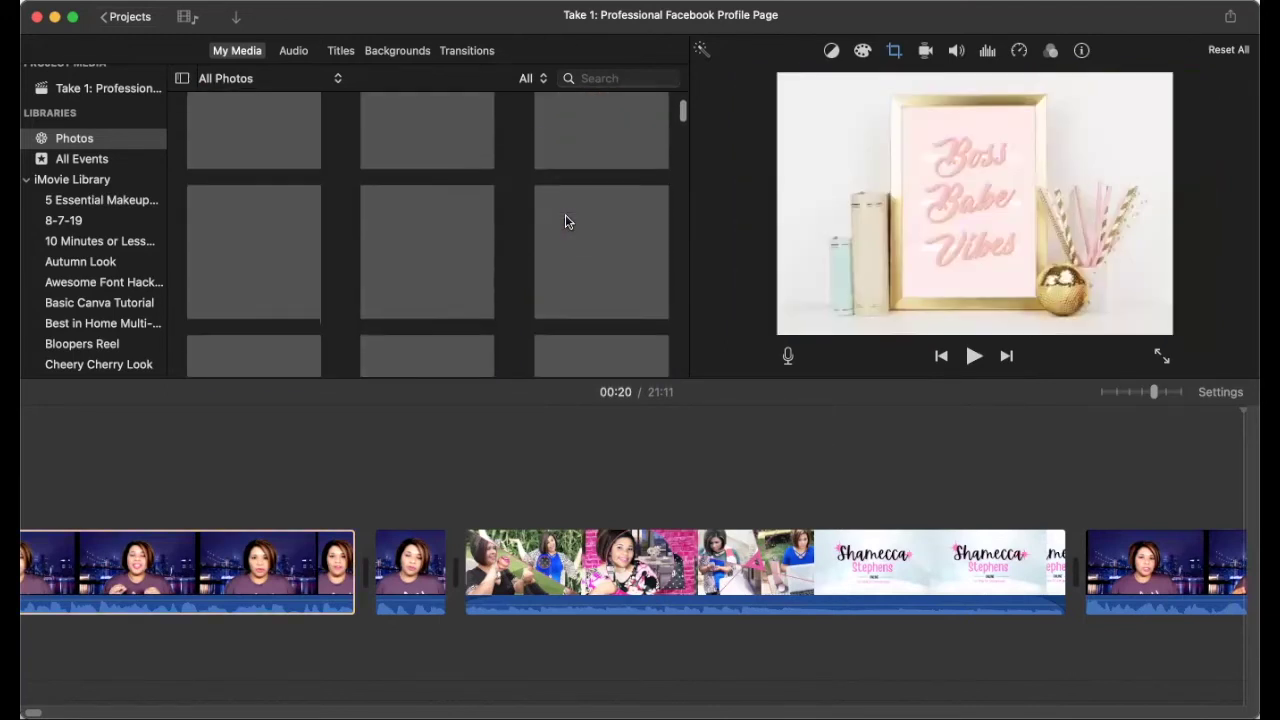
scroll(565, 214, "up", 3)
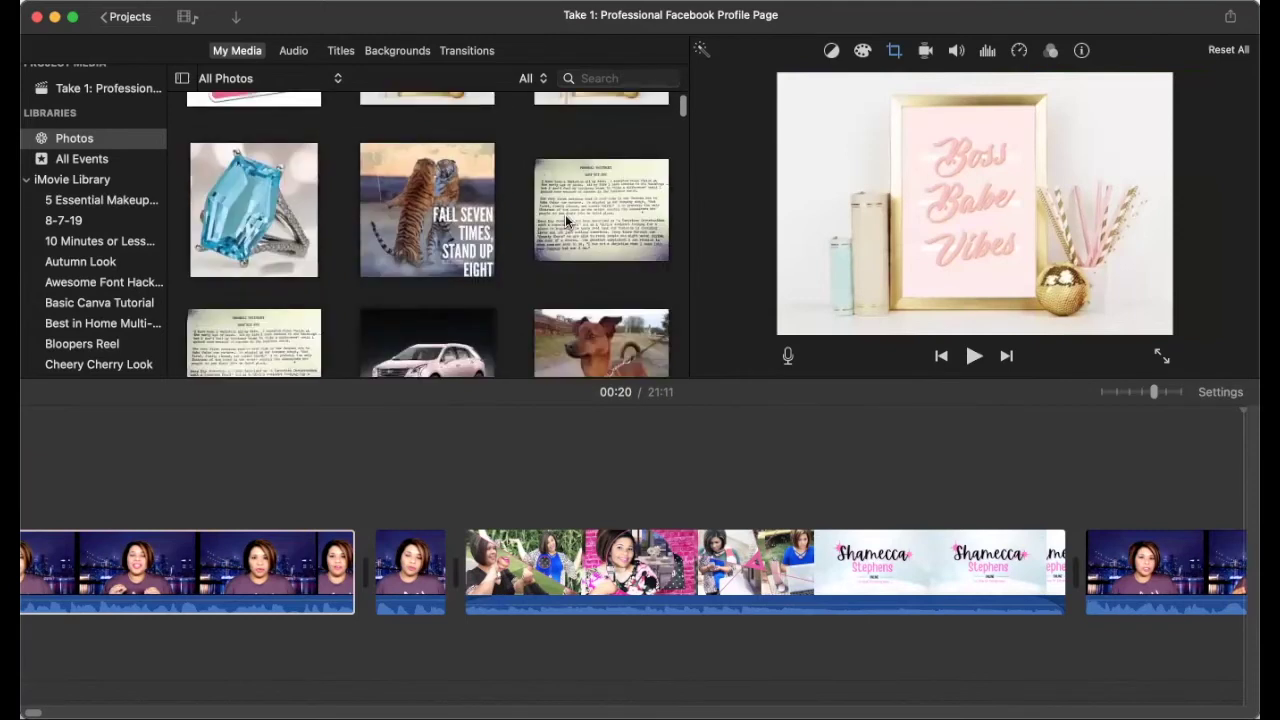
scroll(565, 214, "down", 5)
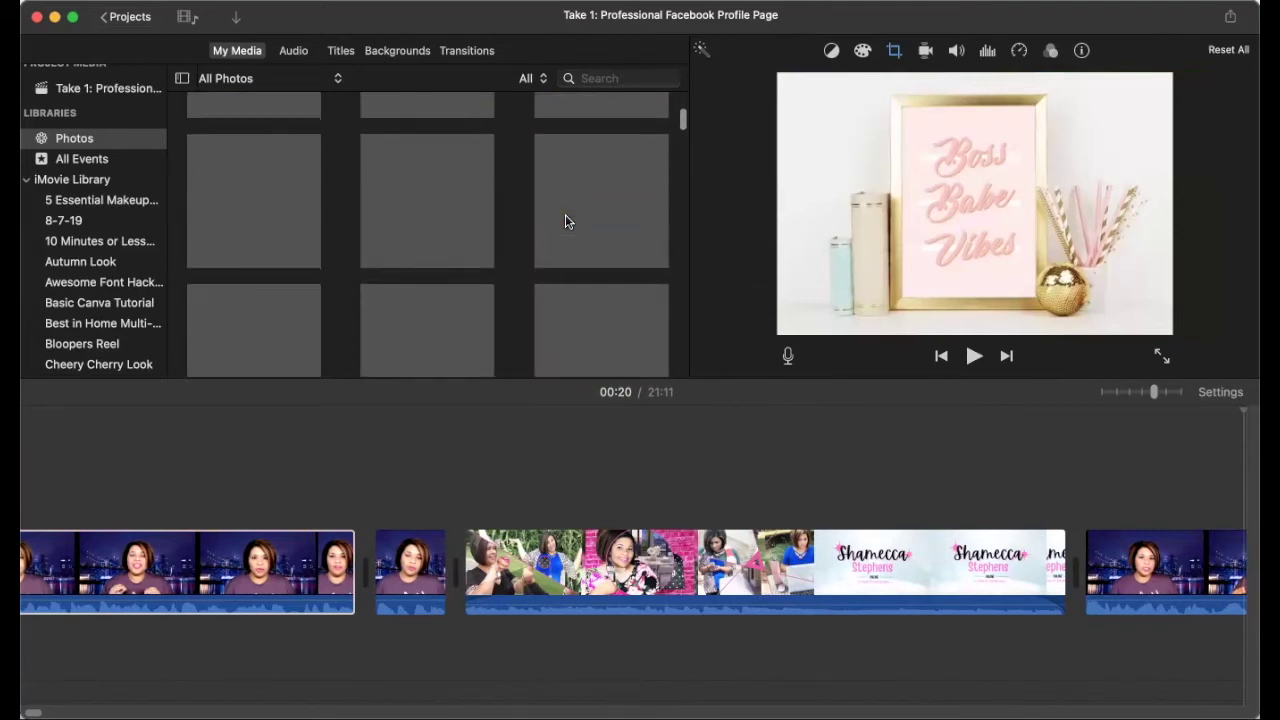
scroll(565, 214, "down", 3)
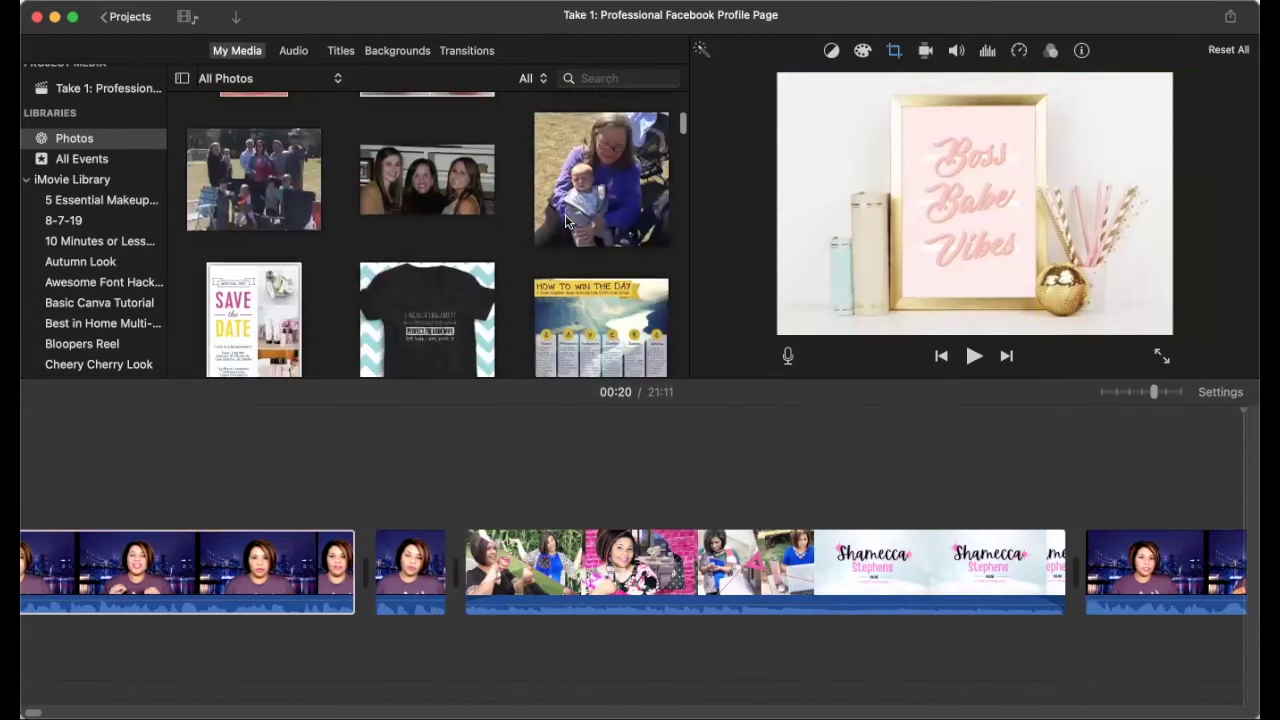
scroll(565, 221, "down", 2)
scroll(565, 221, "down", 8)
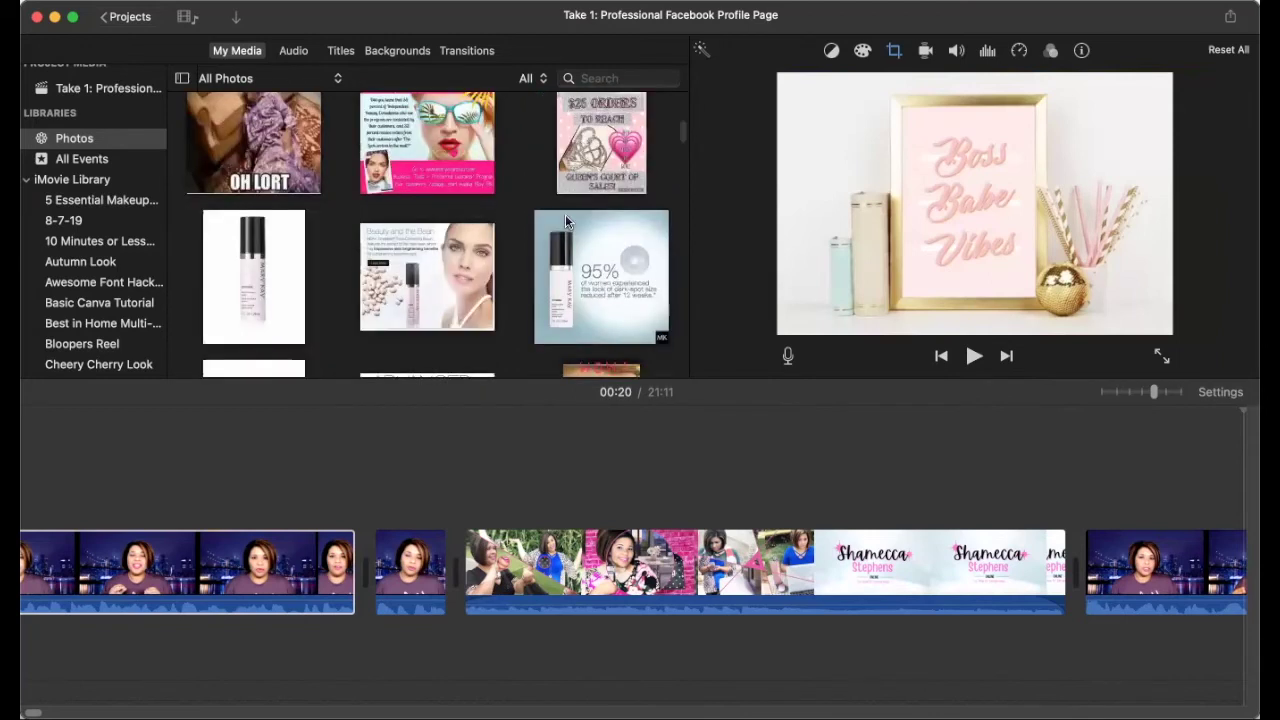
scroll(565, 221, "down", 10)
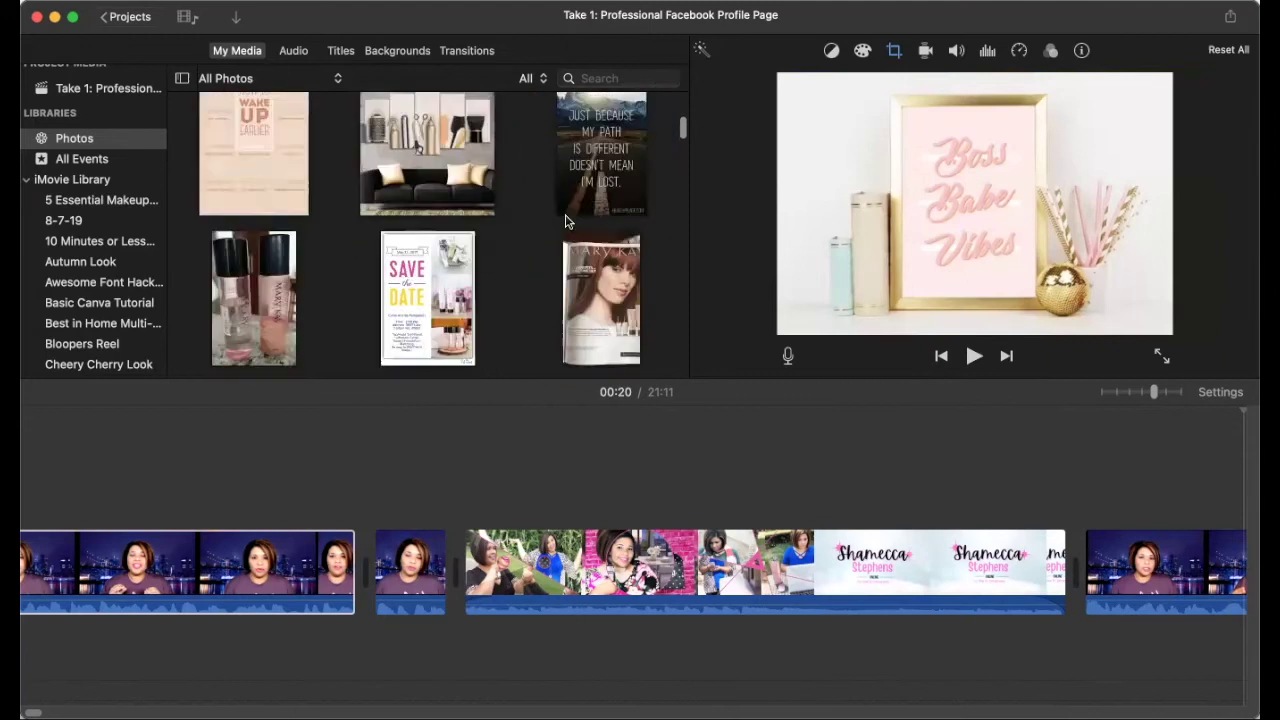
scroll(565, 221, "up", 5)
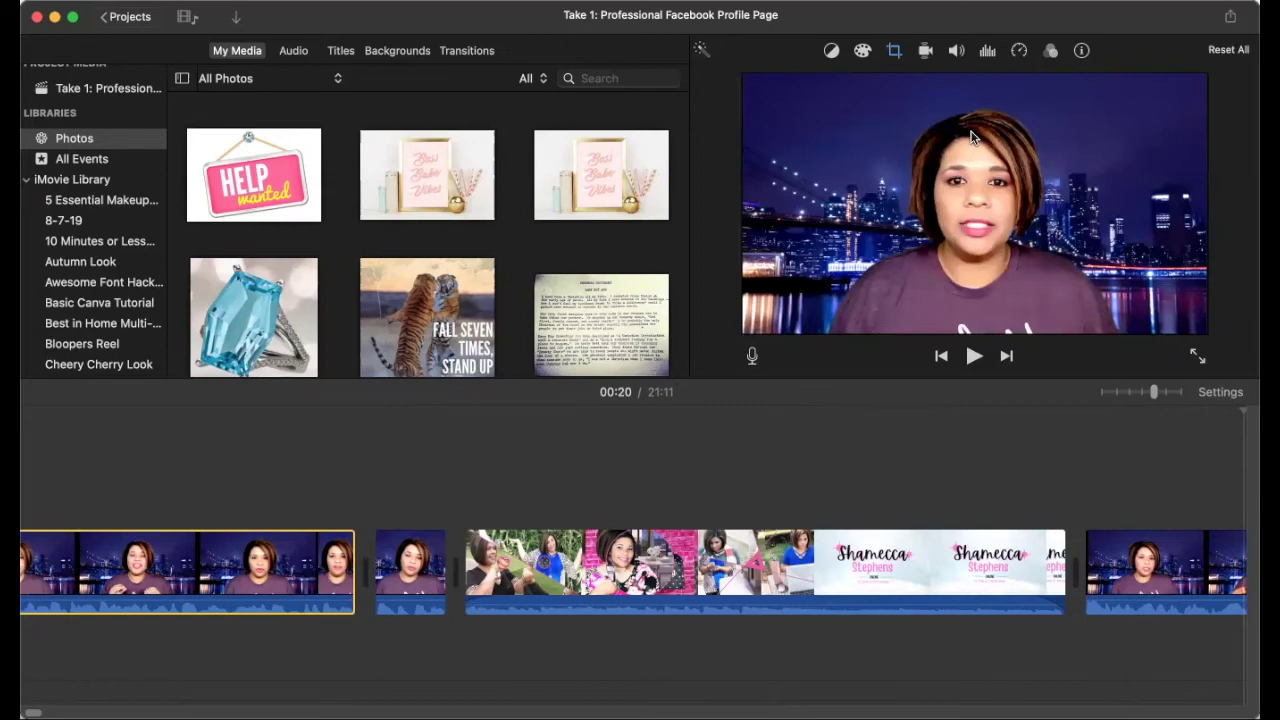
Step: Split the talking-head clip that follows the intro at 00:39
scroll(1020, 560, "right", 10)
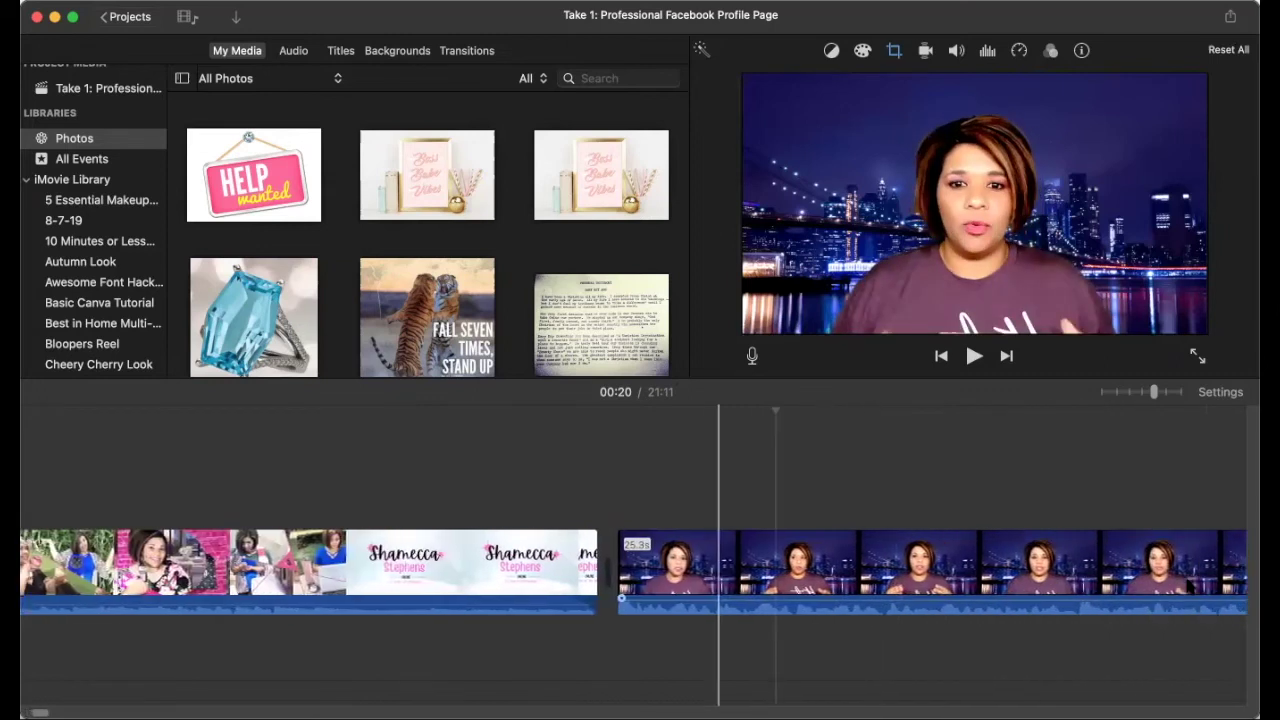
scroll(1190, 587, "right", 10)
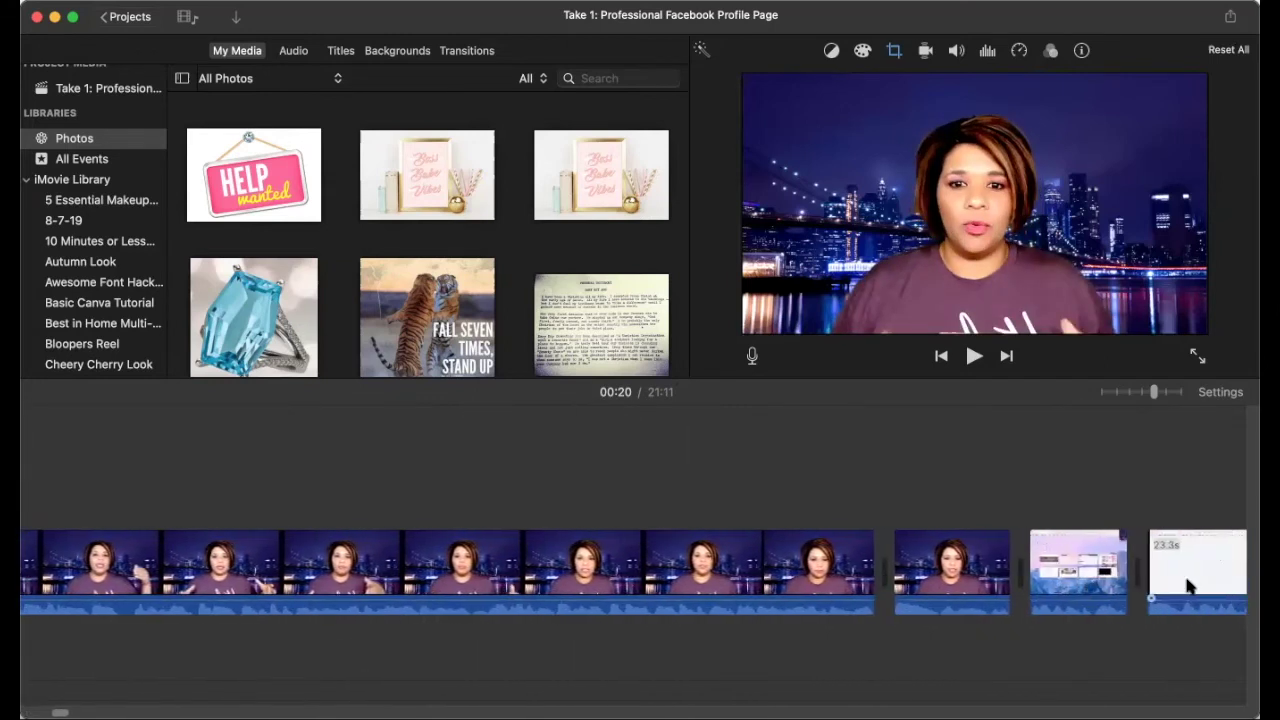
scroll(1190, 587, "right", 6)
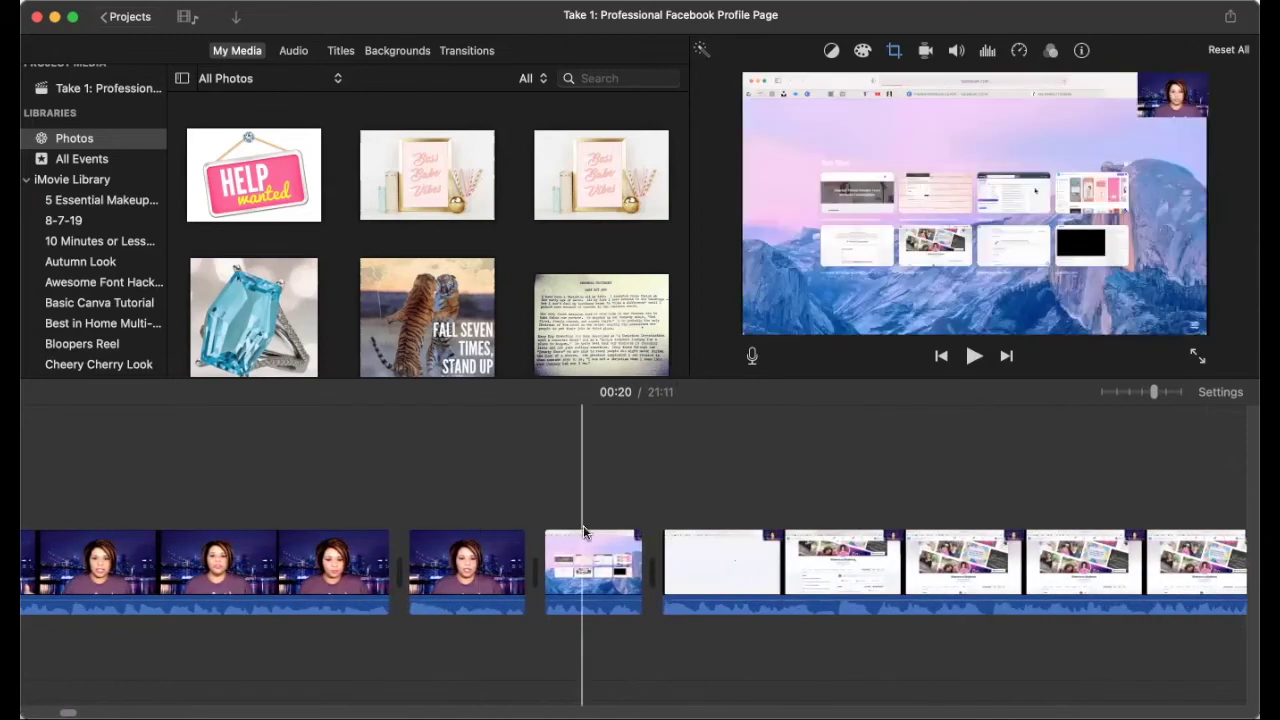
left_click(272, 535)
left_click(162, 560)
right_click(162, 560)
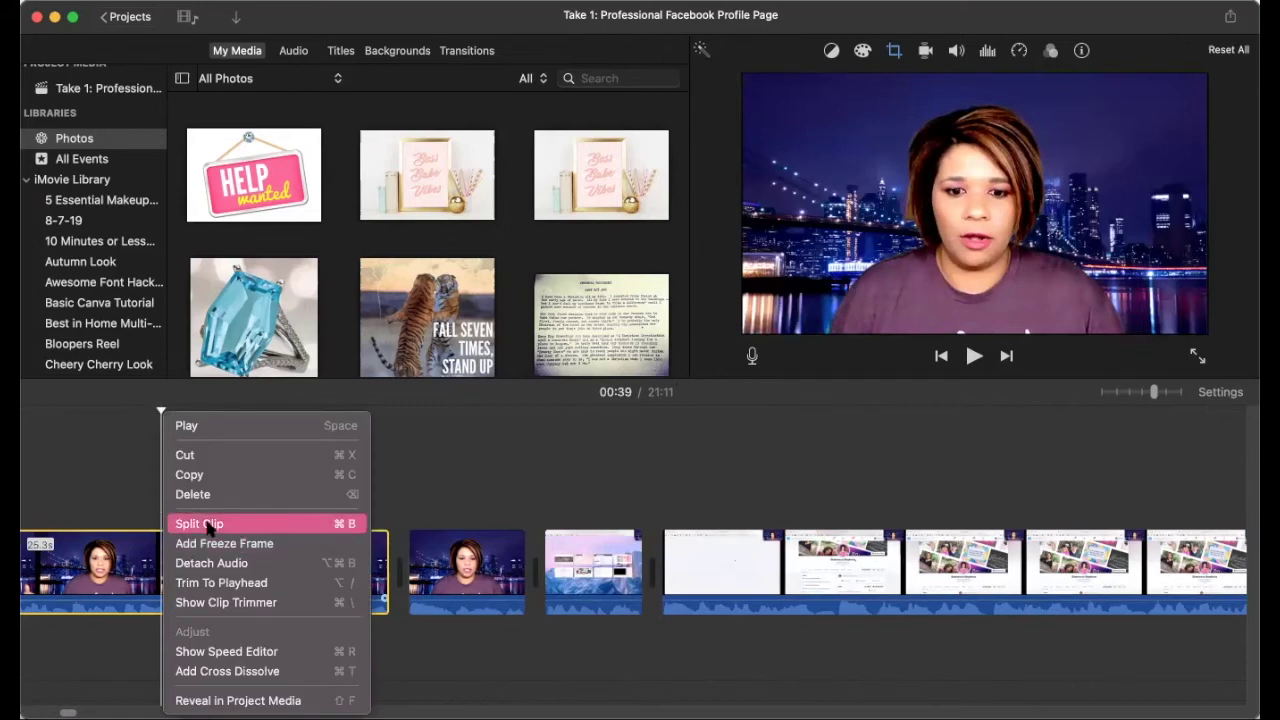
left_click(207, 524)
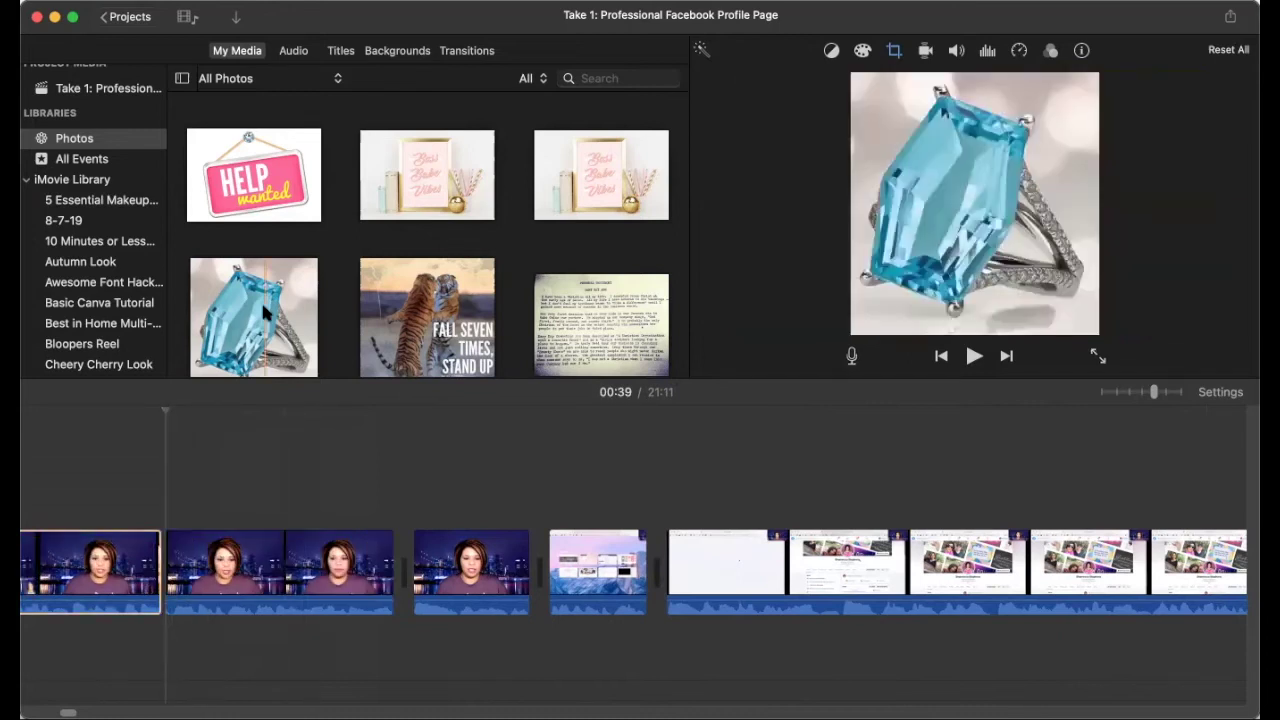
Step: Place the Boss Babe Vibes photo as an overlay above the clip starting at the 00:39 split, and play from 00:38 to 00:43
left_click(430, 160)
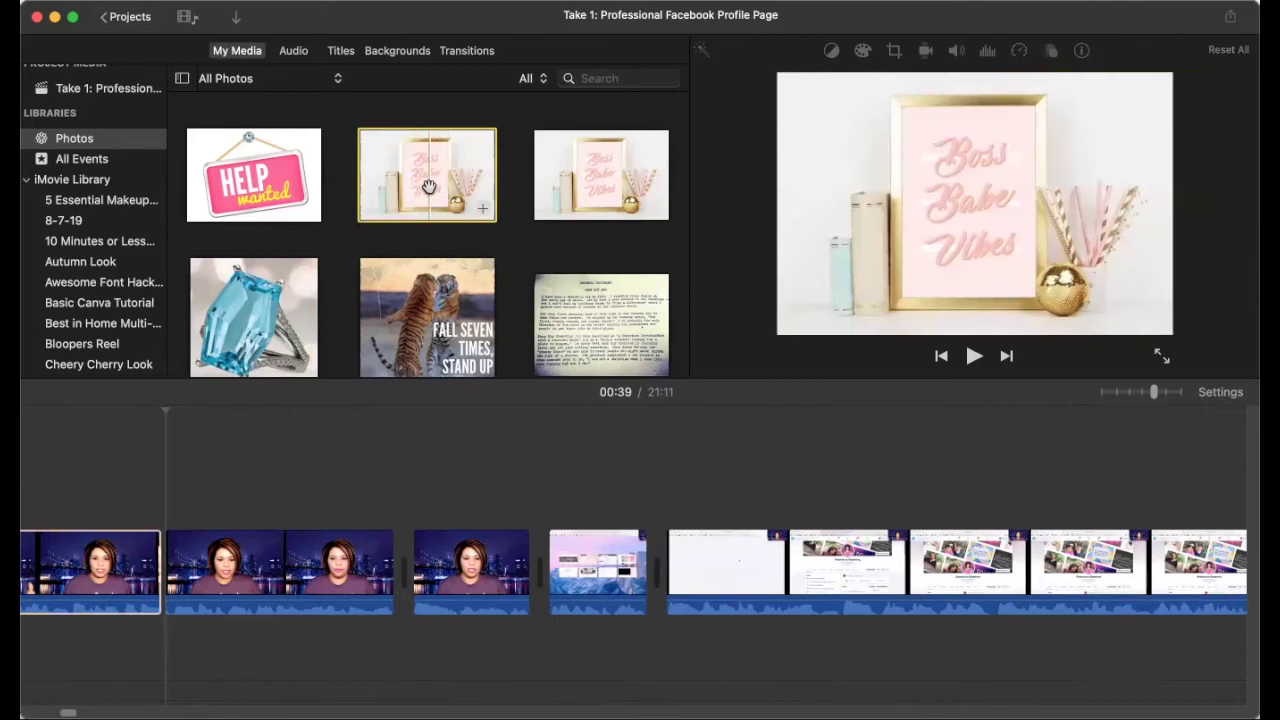
left_click_drag(380, 212, 170, 500)
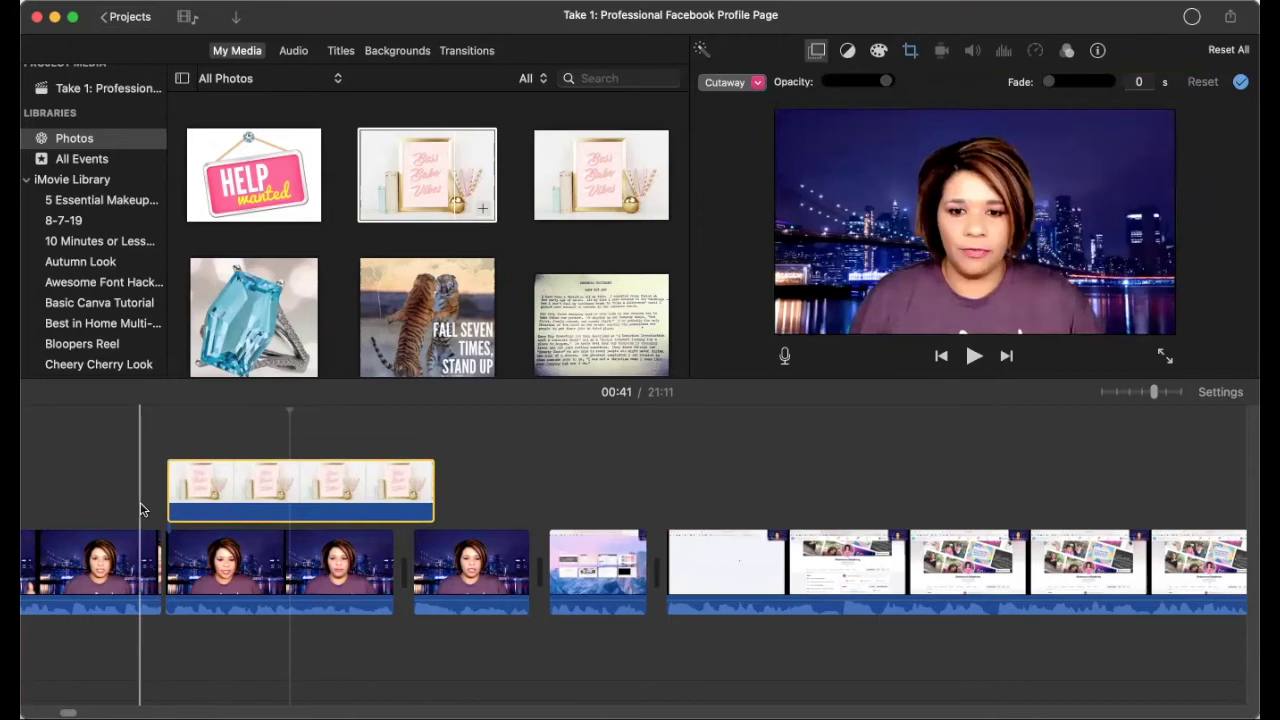
left_click(141, 509)
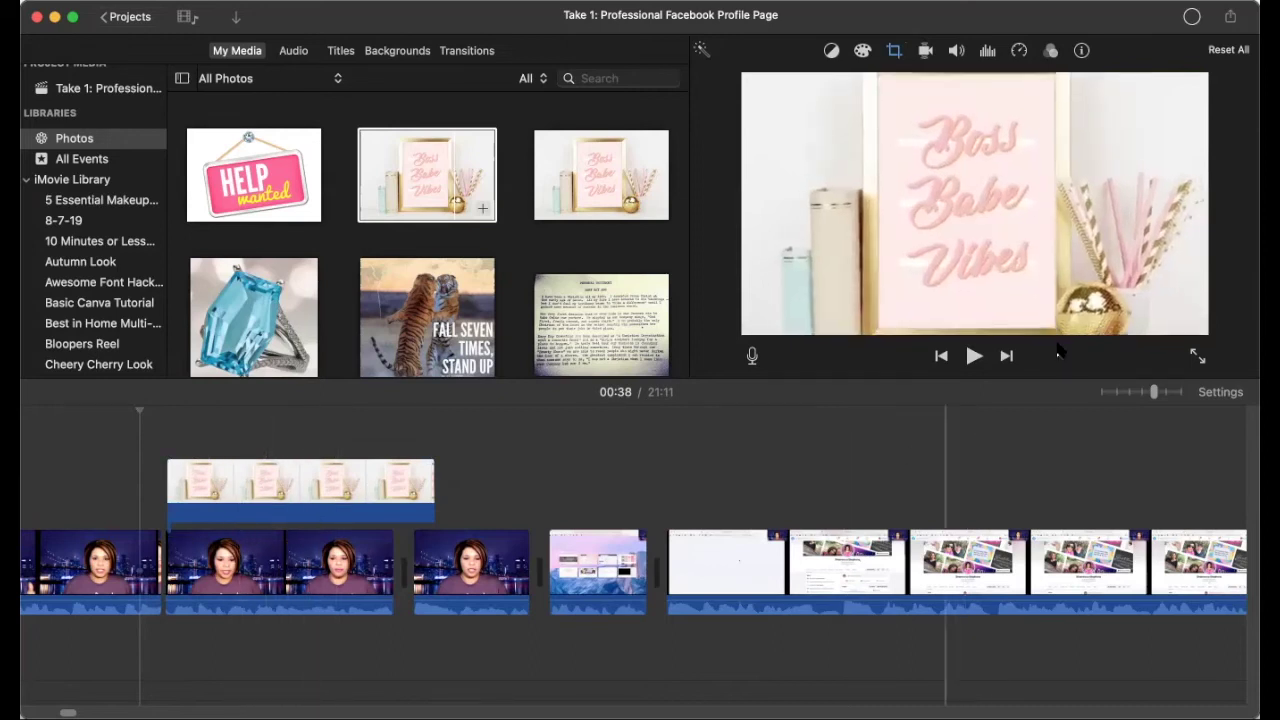
left_click(971, 363)
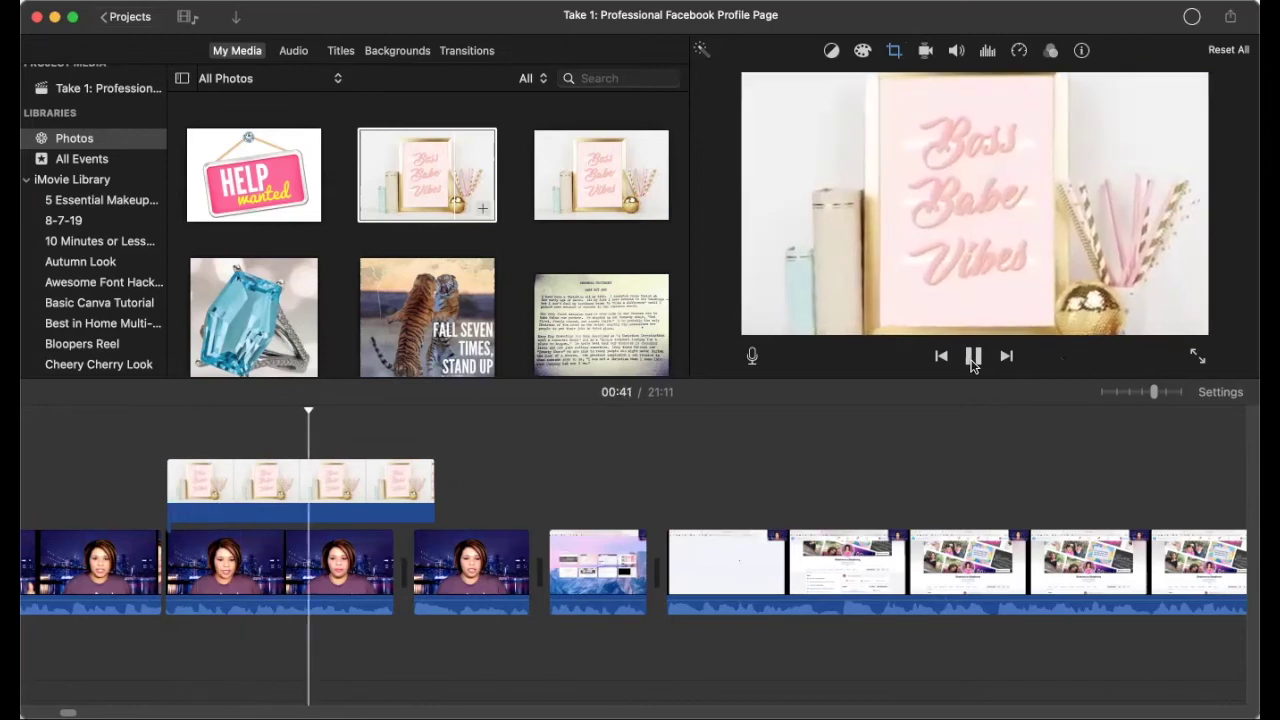
left_click(975, 360)
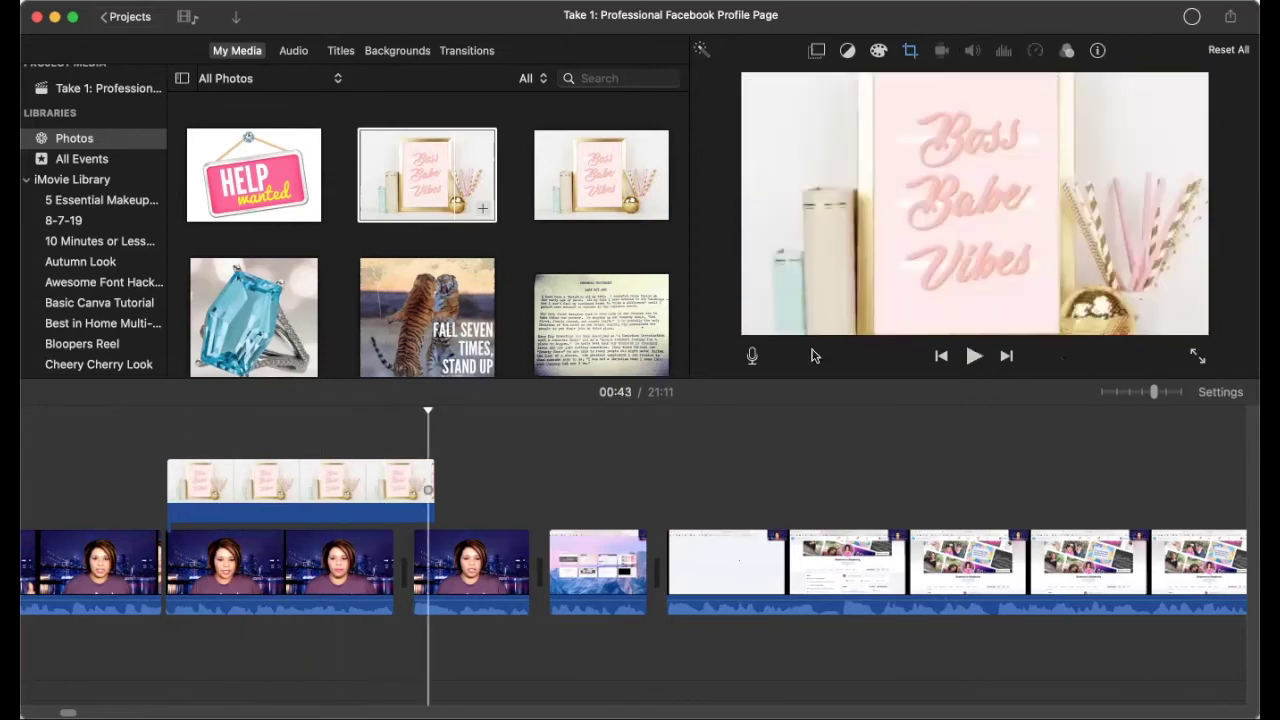
Step: Set the Boss Babe Vibes overlay to Picture in Picture and move the enlarged inset to the upper left of the frame
left_click(352, 478)
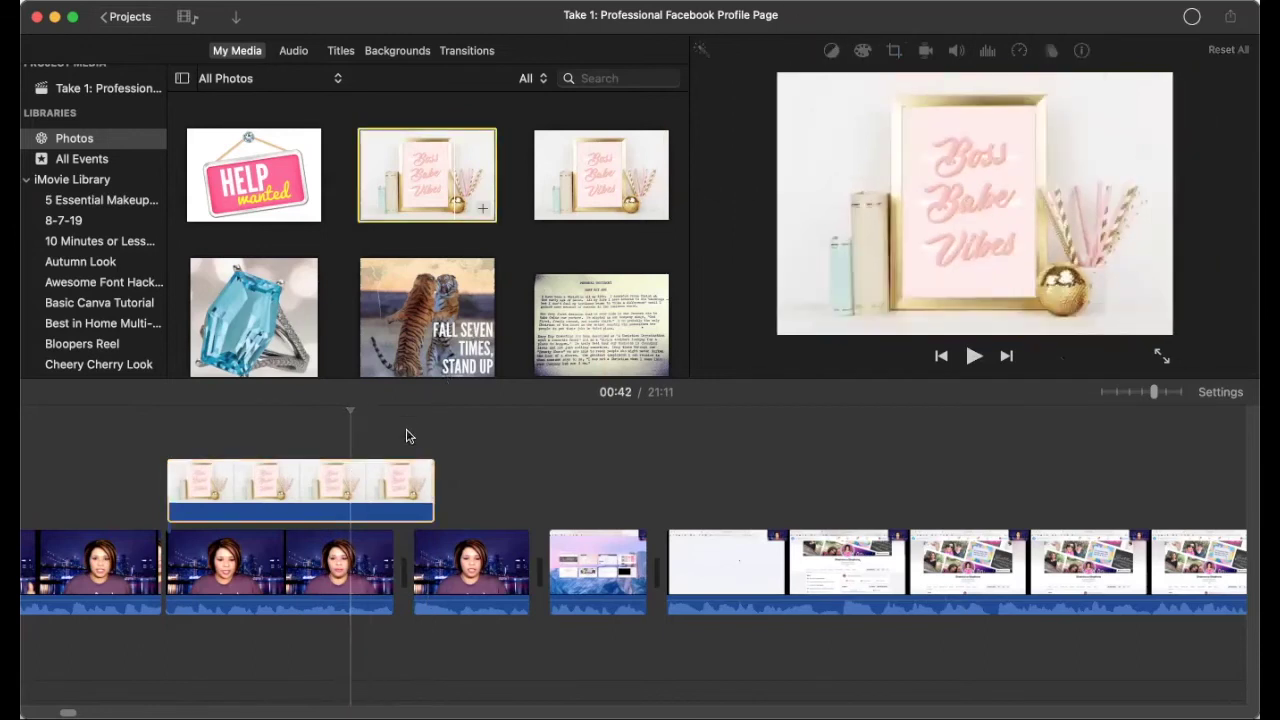
left_click(353, 482)
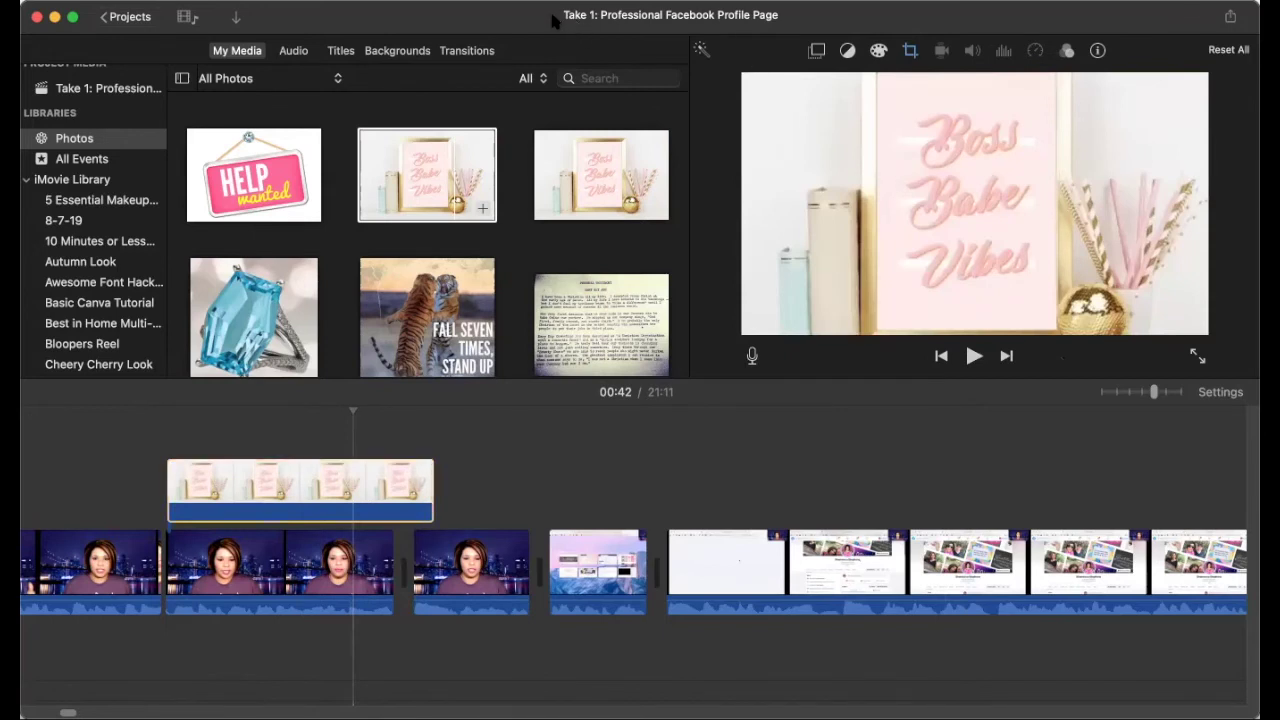
left_click(817, 52)
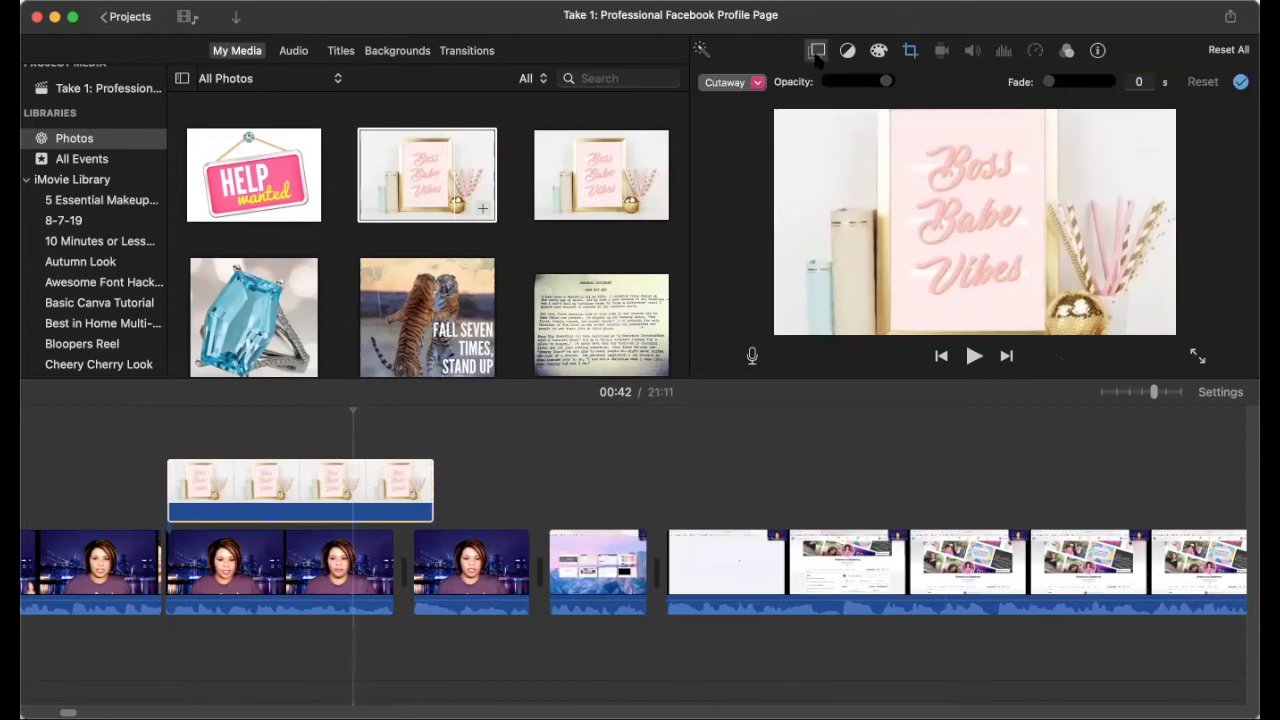
left_click(742, 84)
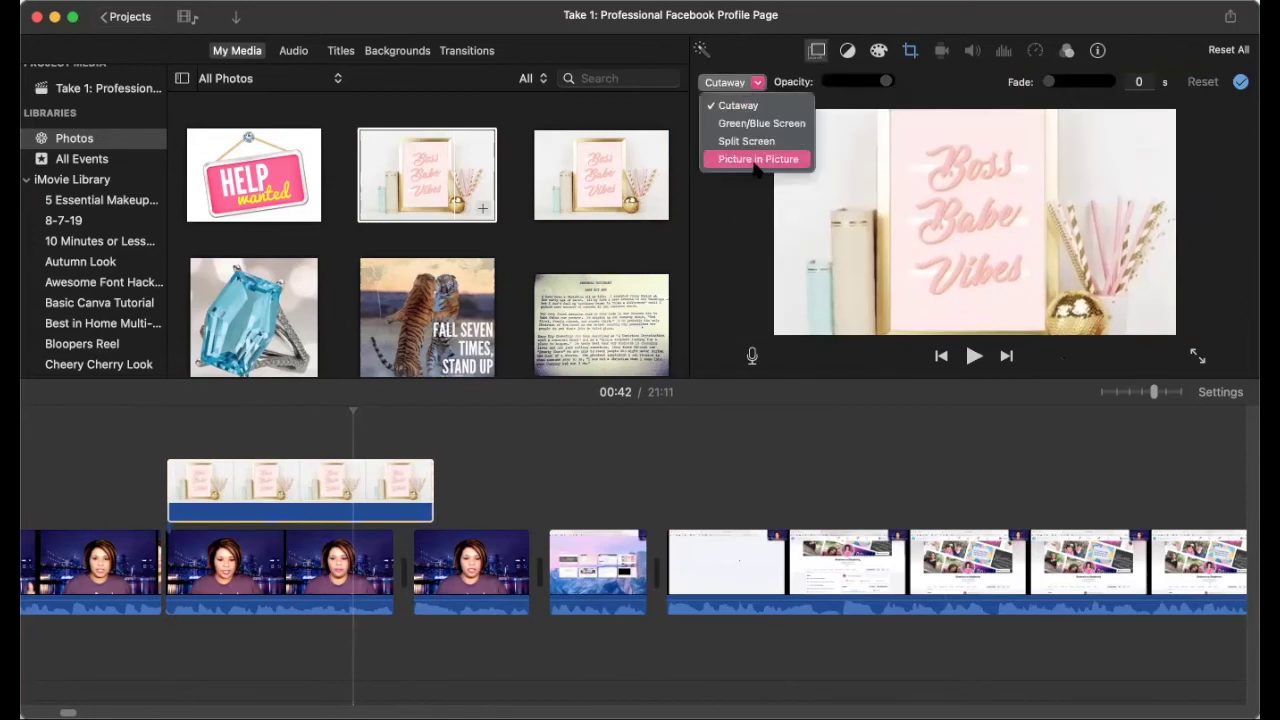
left_click(770, 161)
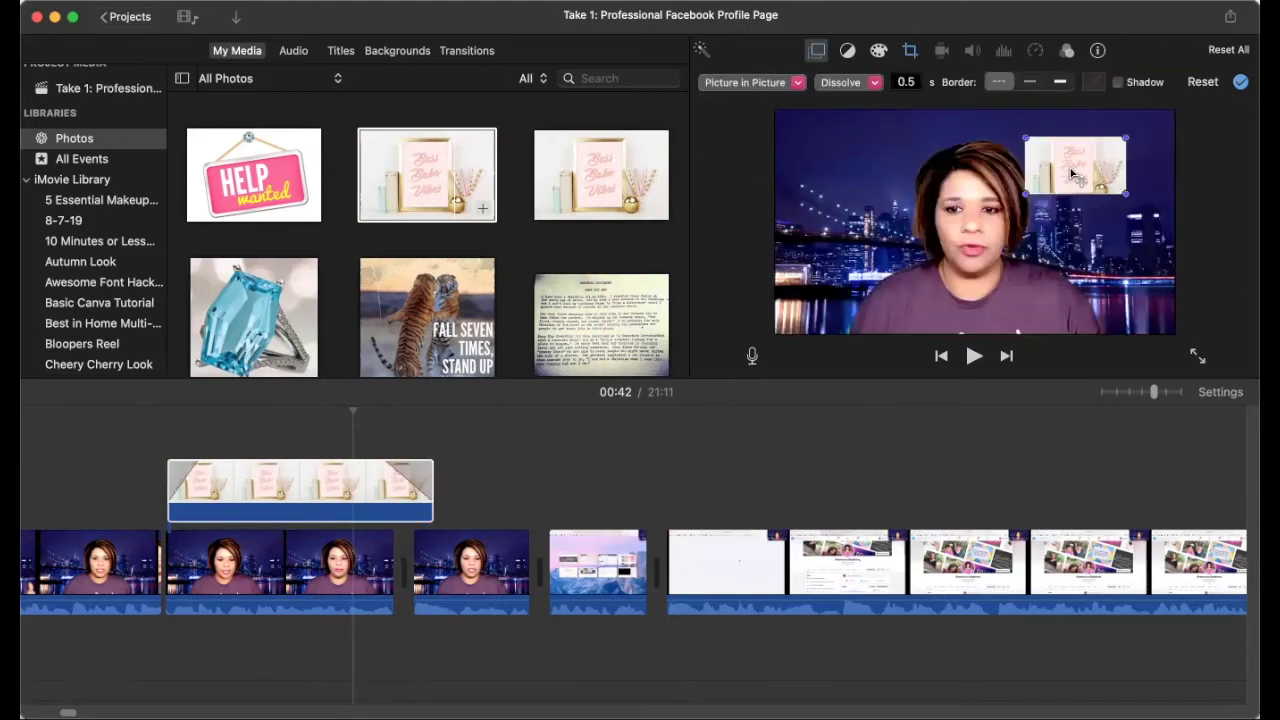
left_click_drag(1072, 174, 1027, 187)
left_click_drag(1098, 148, 850, 167)
Step: Change the photo overlay to Split Screen, try the Right, Top and Bottom positions, and set the position back to Left
left_click(757, 84)
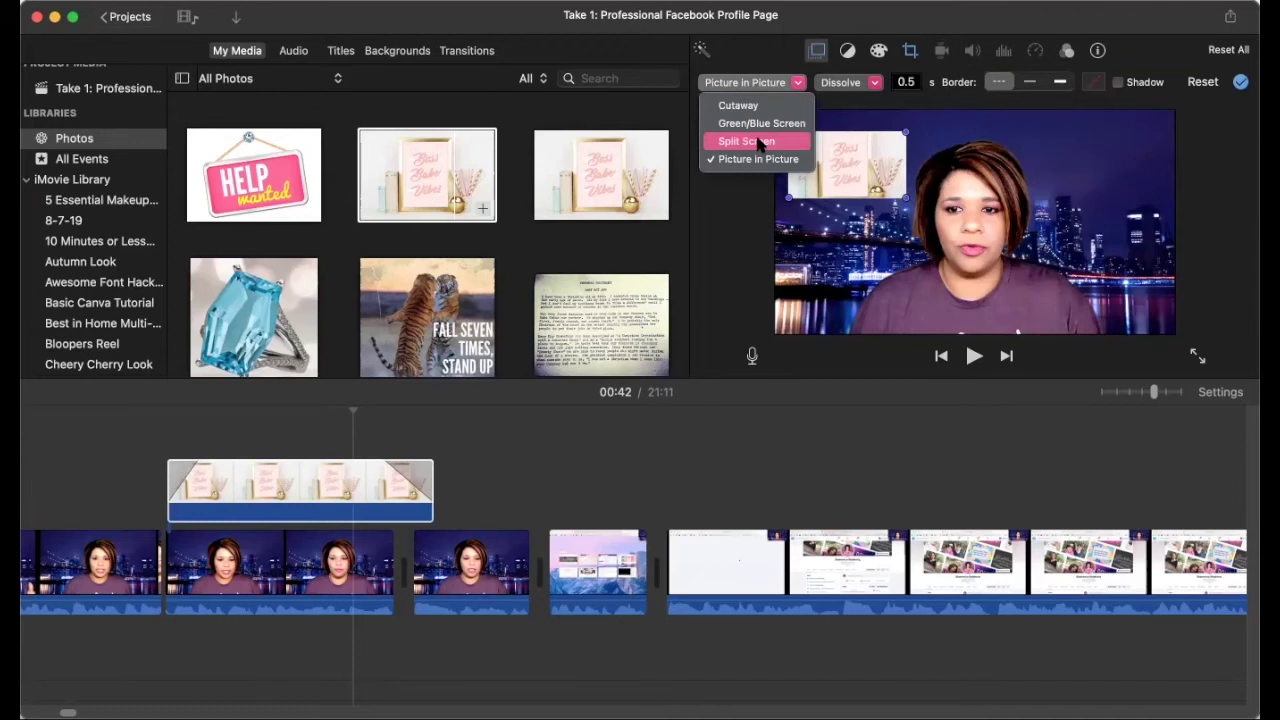
left_click(757, 143)
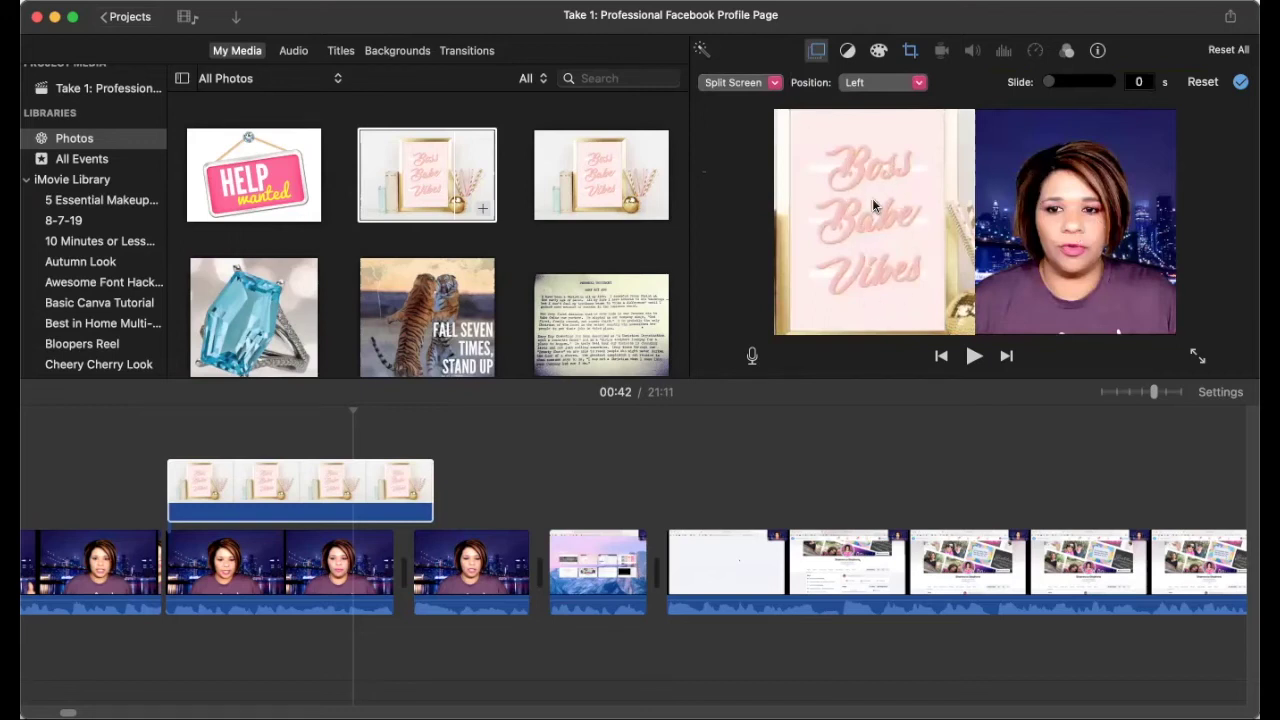
left_click(878, 83)
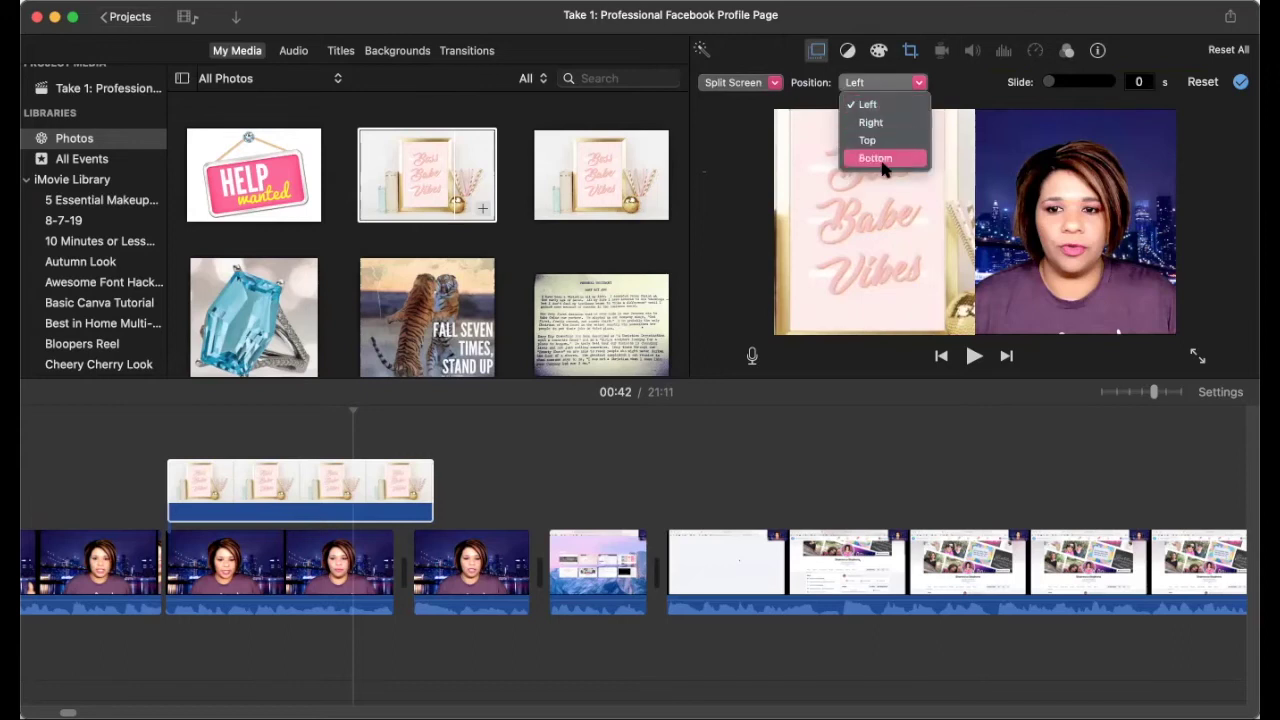
left_click(886, 120)
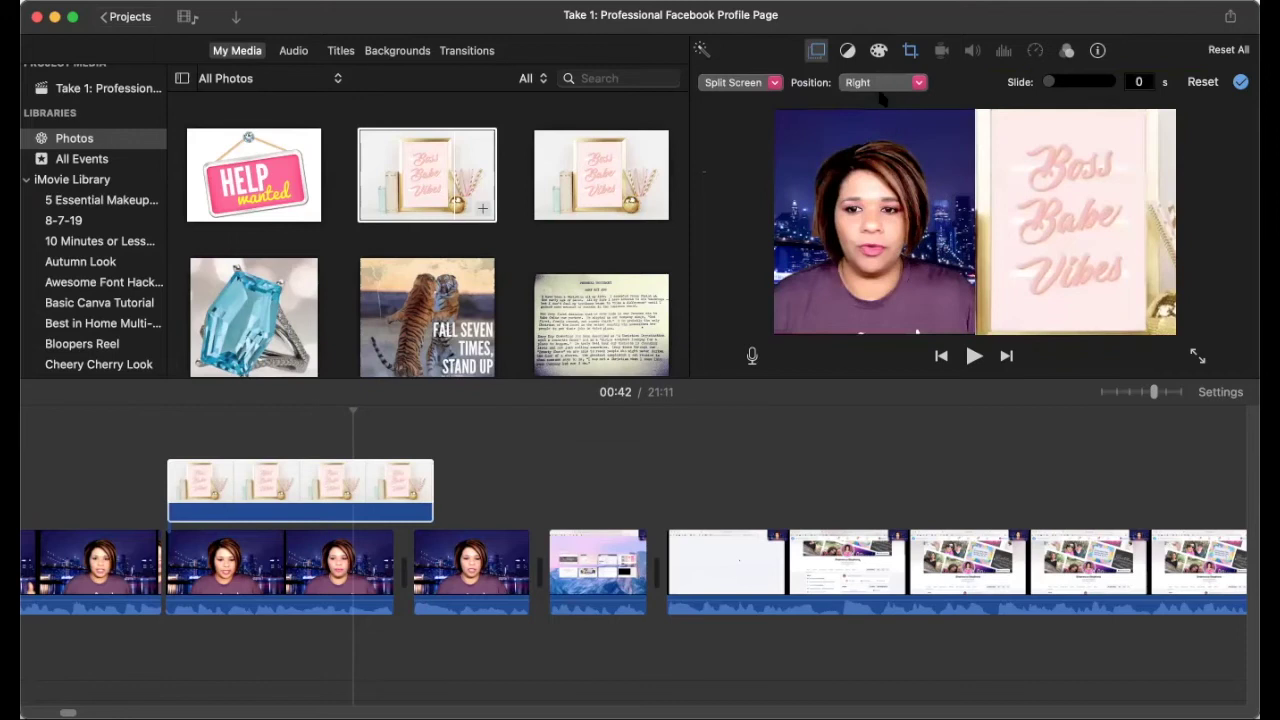
left_click(880, 84)
left_click(884, 138)
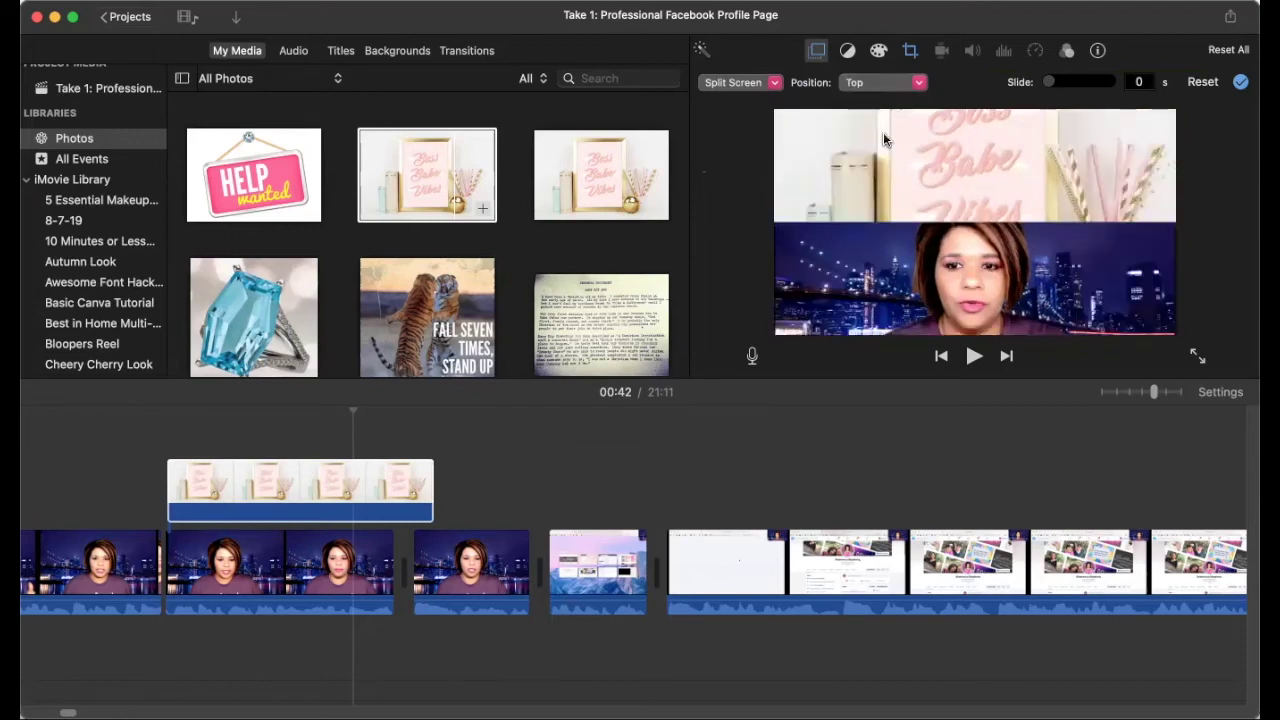
left_click(886, 82)
left_click(886, 154)
left_click(889, 84)
left_click(880, 106)
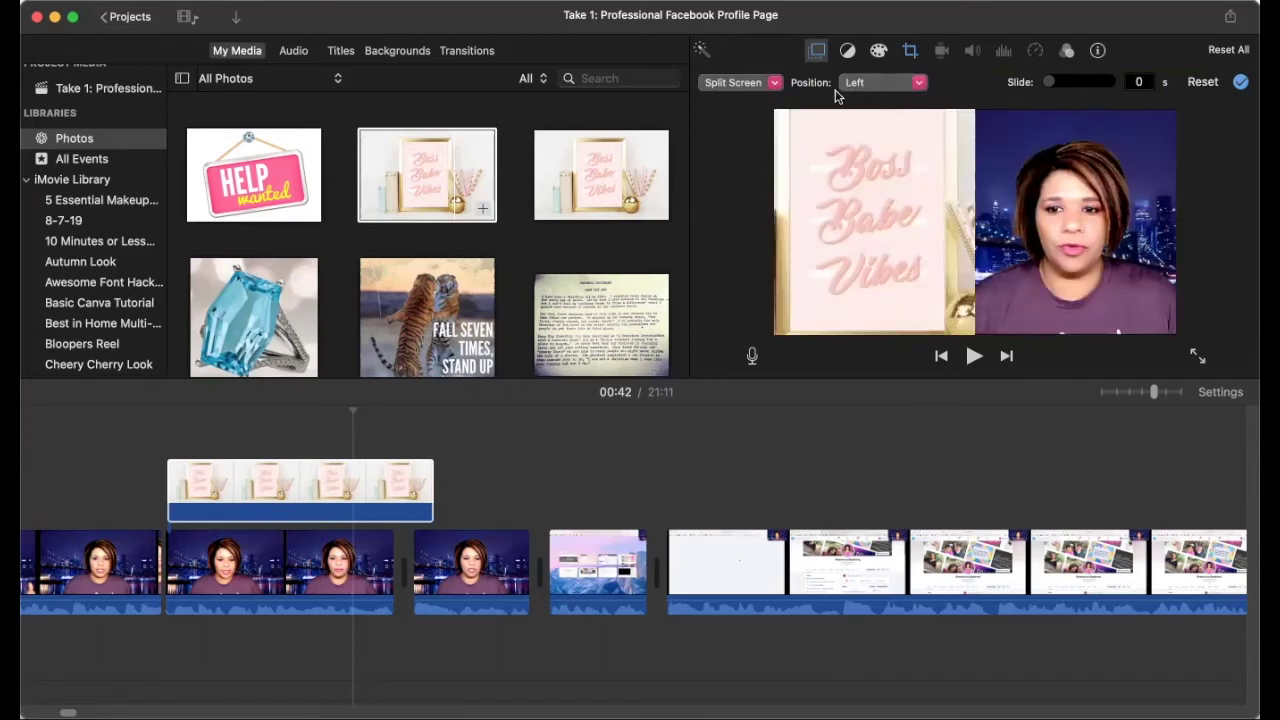
Step: Set the photo overlay back to Picture in Picture, adjust the inset's size and placement in the frame's upper right, and undo the last adjustments
left_click(770, 84)
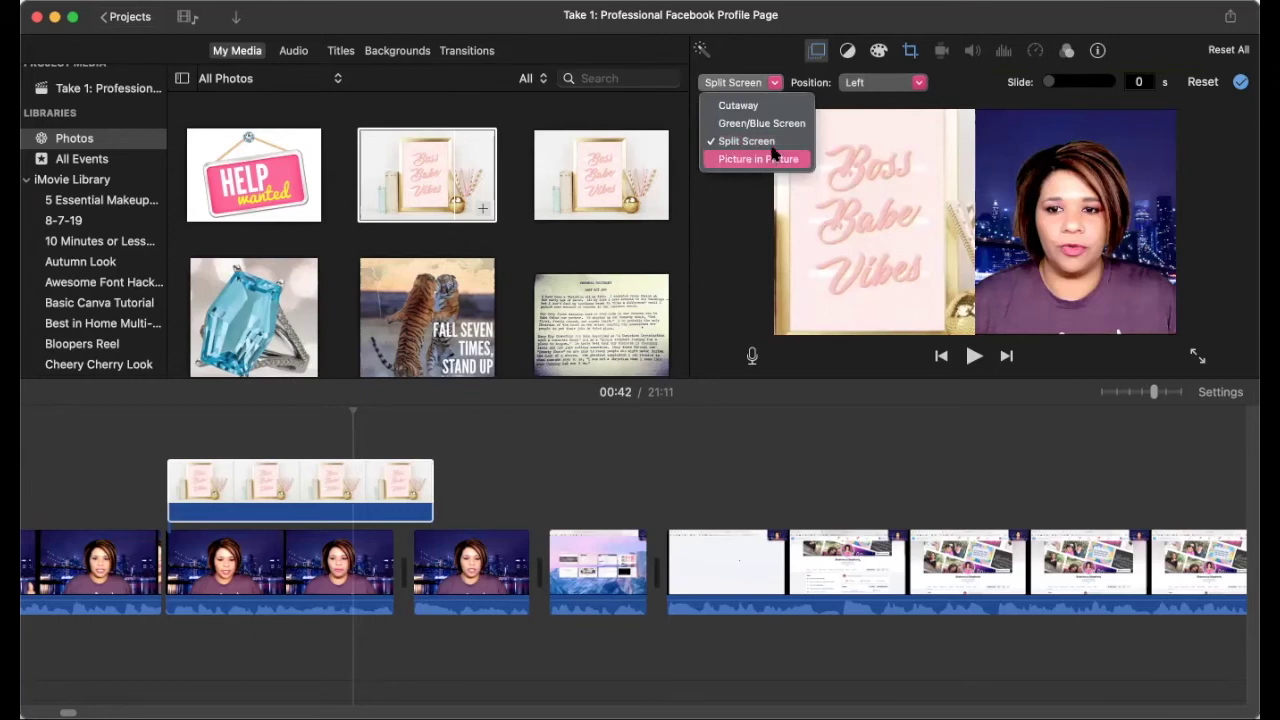
left_click(757, 157)
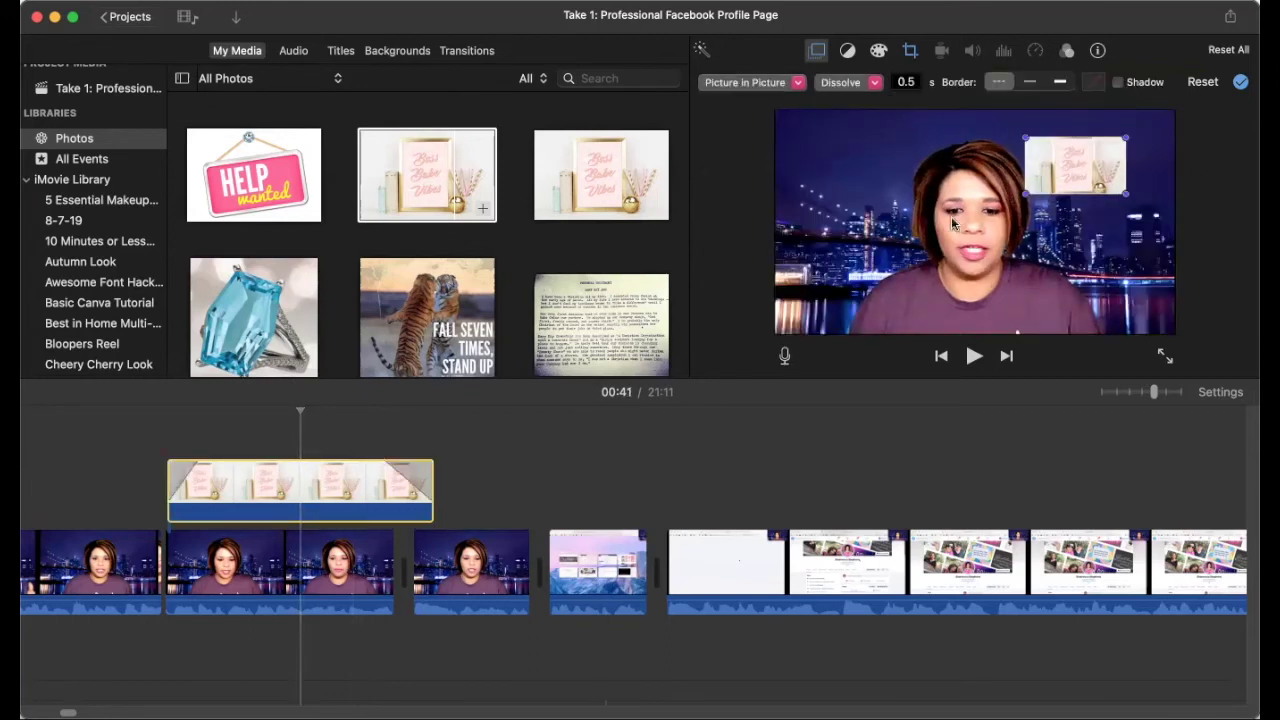
mouse_move(1074, 168)
left_mouse_down()
mouse_move(1098, 160)
mouse_move(1019, 203)
mouse_move(1082, 169)
left_mouse_up()
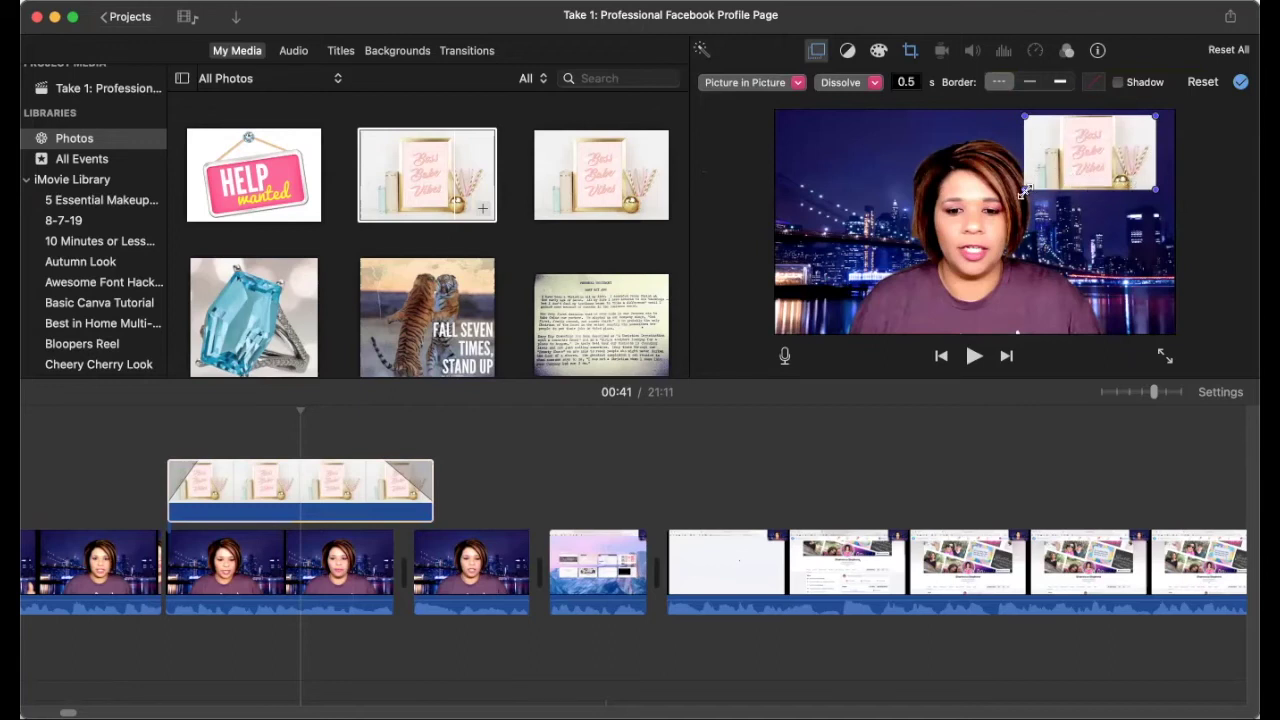
key("super+z")
key("super+z")
left_click(1120, 155)
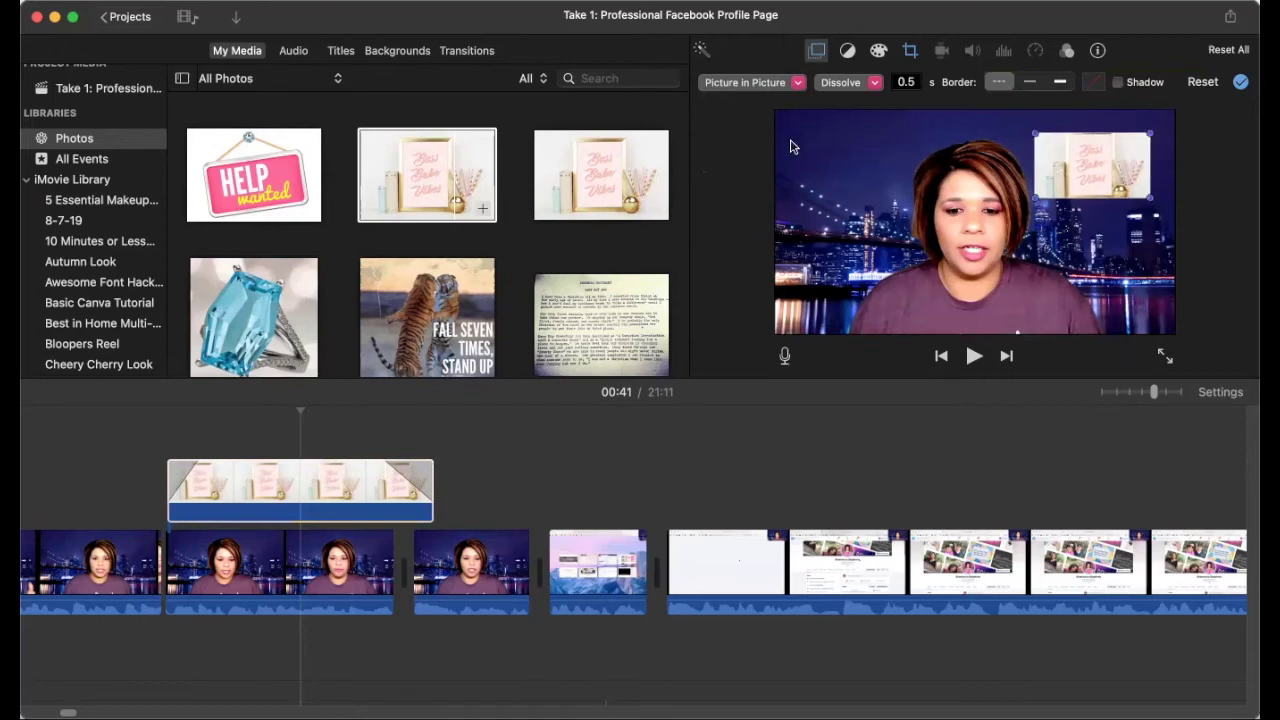
left_click(787, 87)
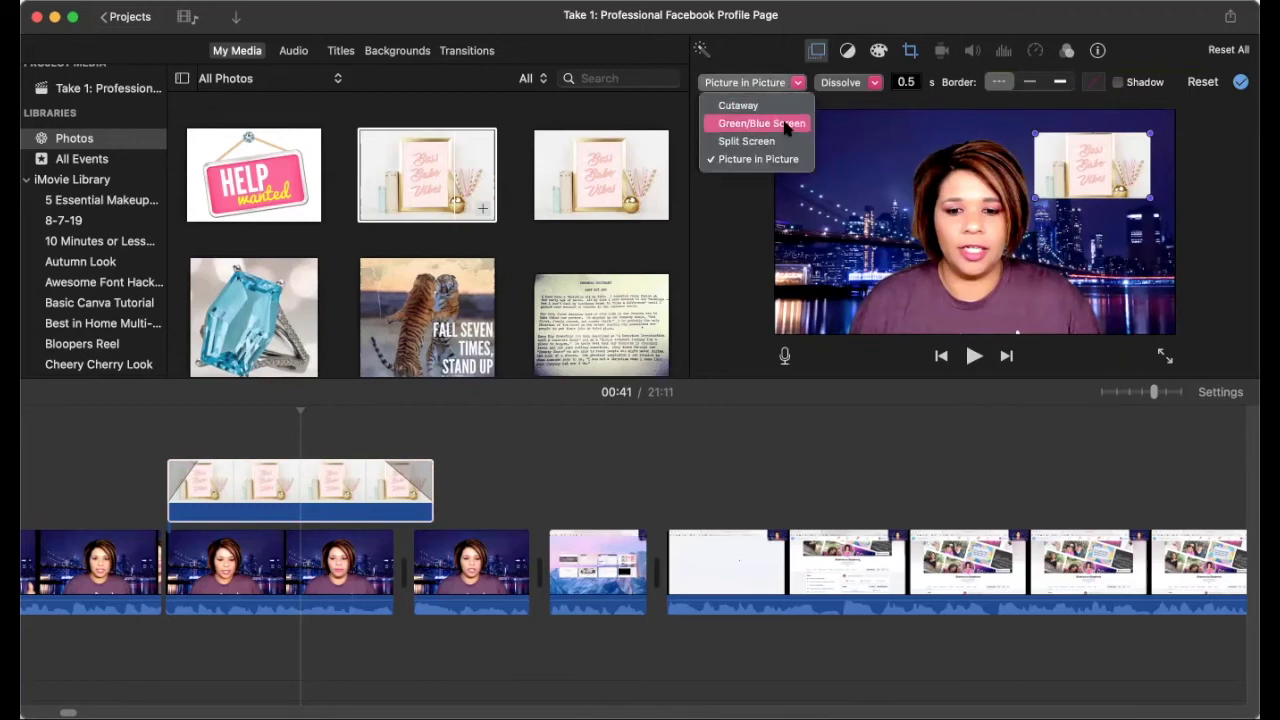
left_click(1085, 162)
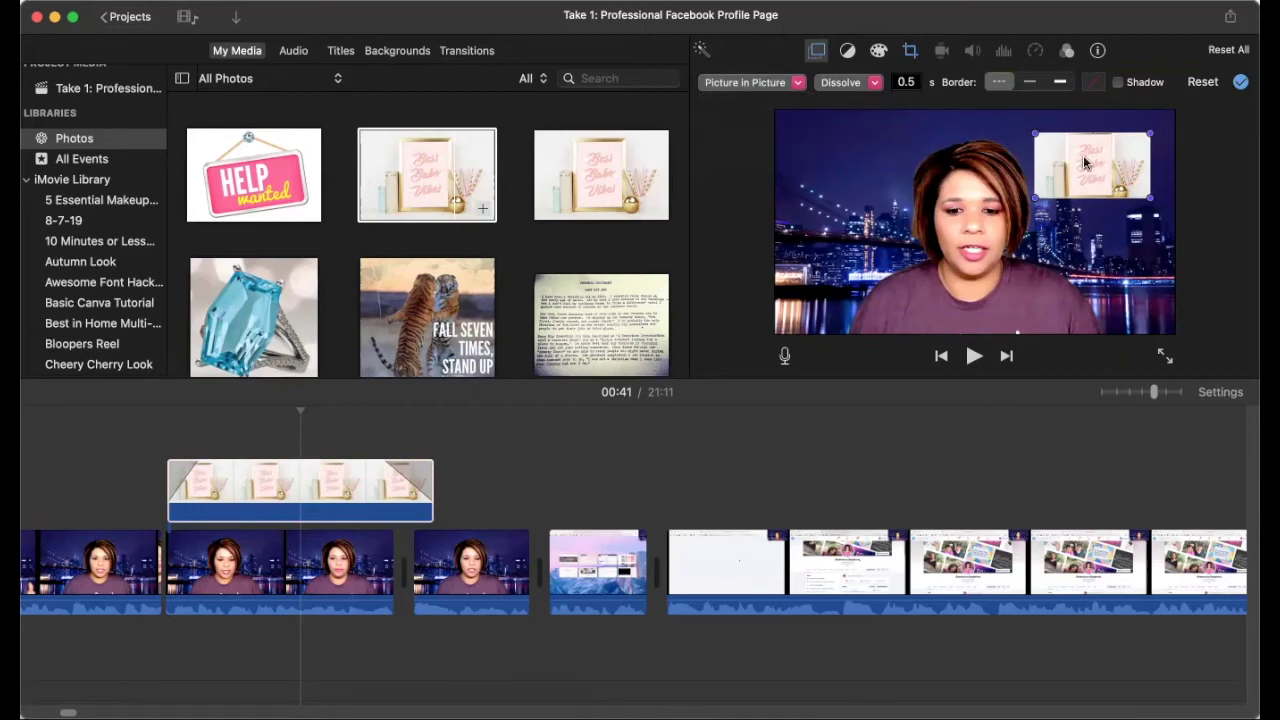
Step: Delete the Boss Babe Vibes photo overlay from above the talking-head clips
left_click(327, 478)
key("Delete")
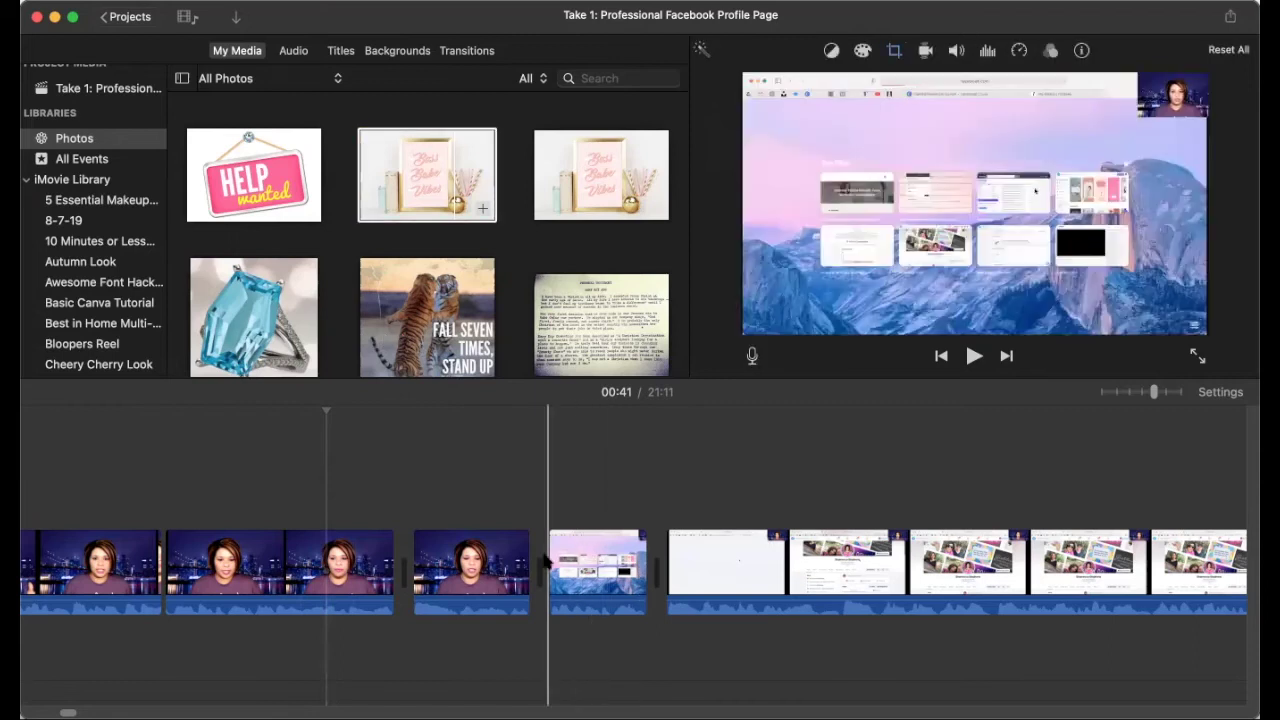
Step: Set the short screen-recording clip after the talking-head clips, around 00:45, to Fast speed at 2x
left_click(600, 572)
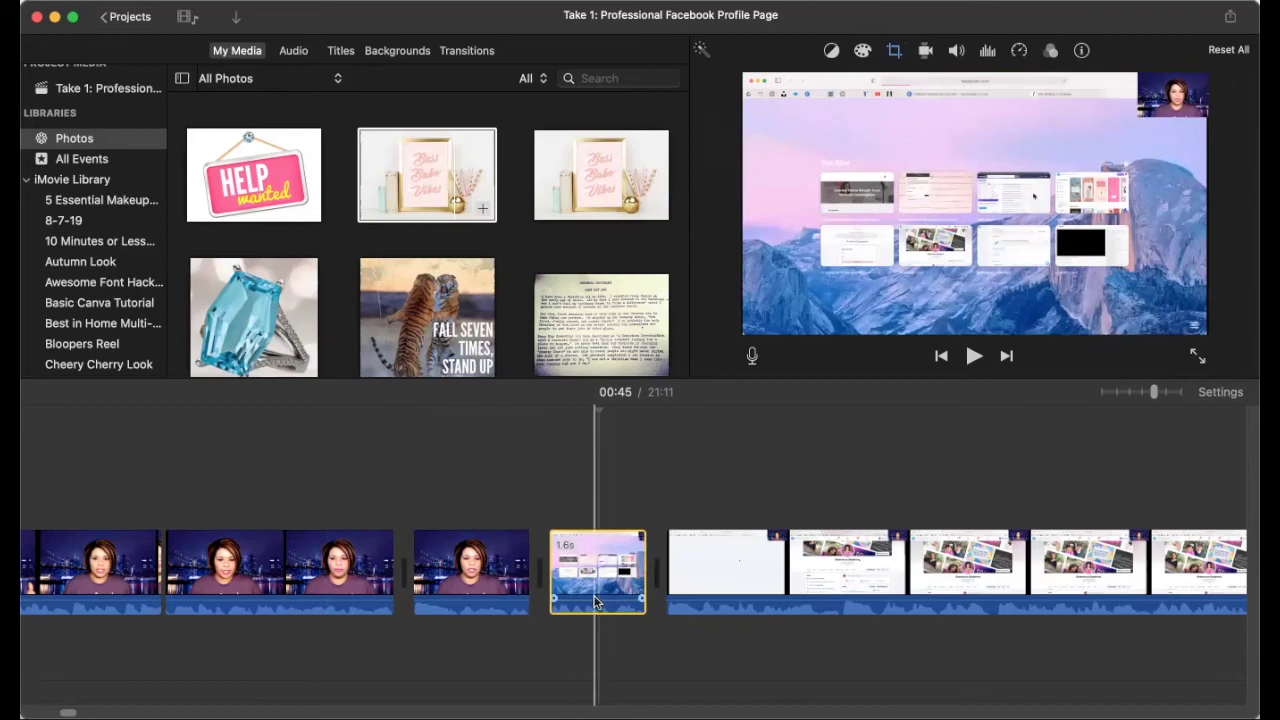
left_click(548, 495)
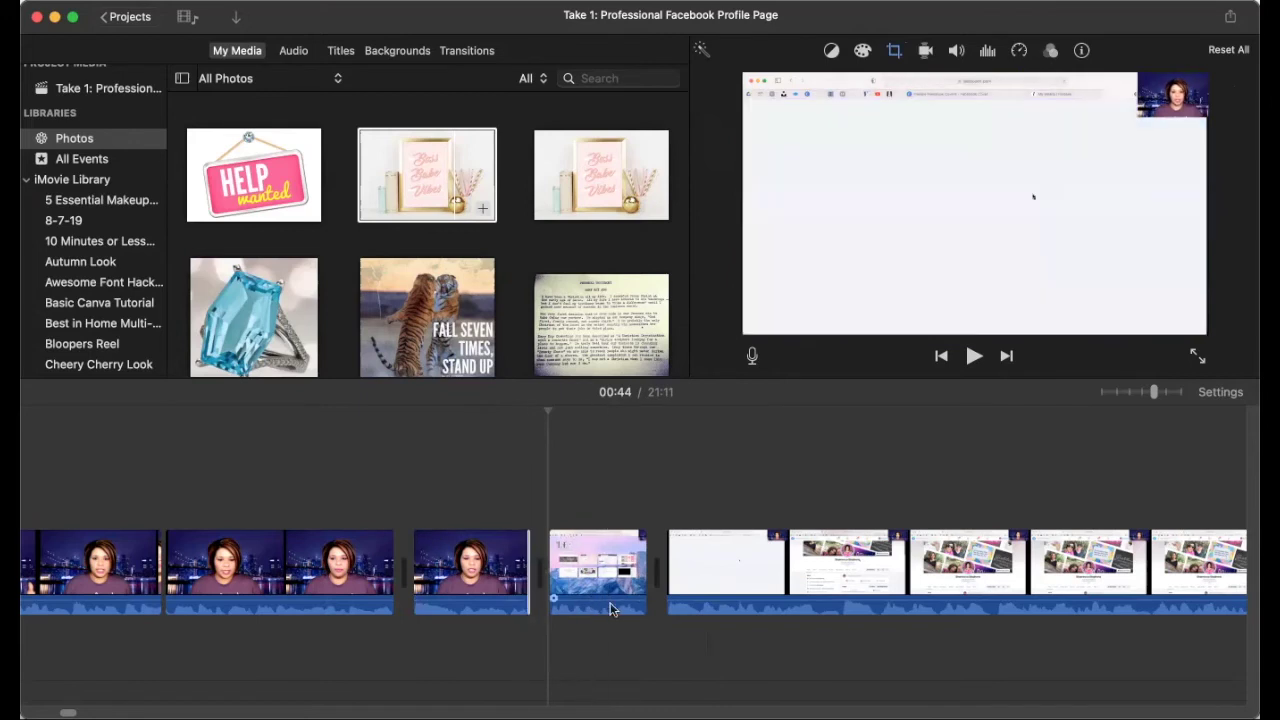
left_click(507, 598)
left_click(575, 575)
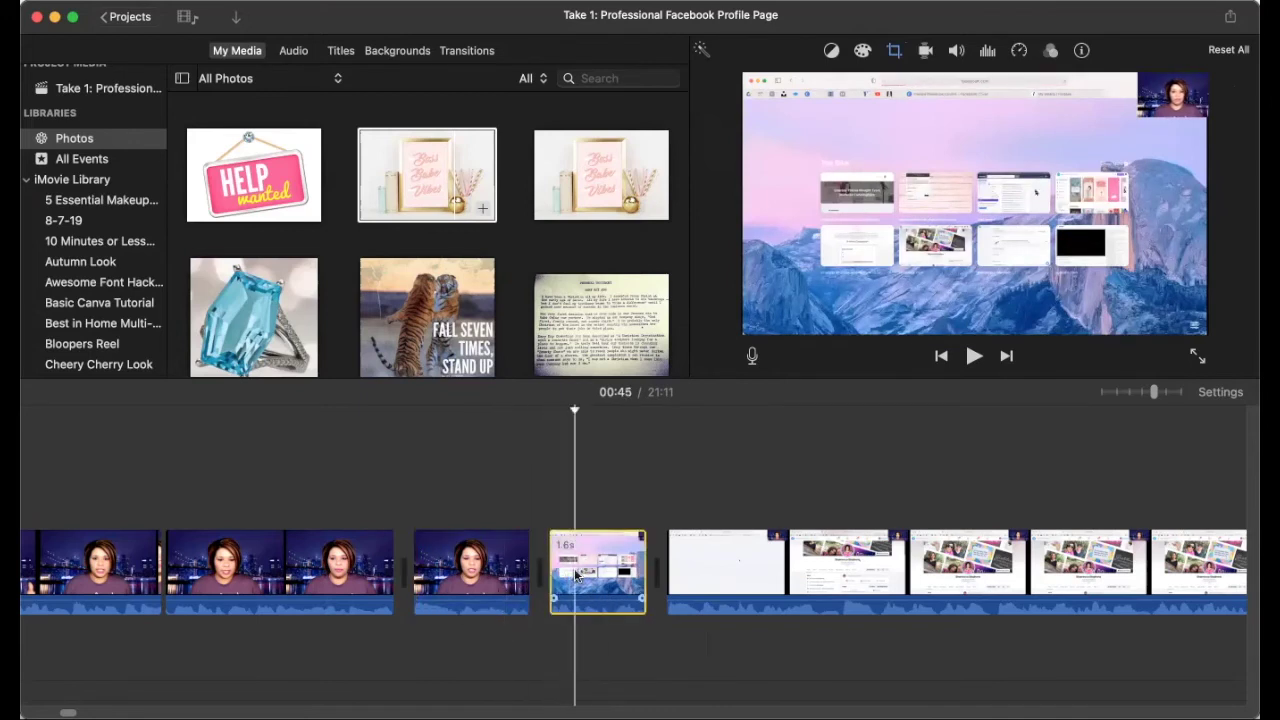
left_click(1018, 52)
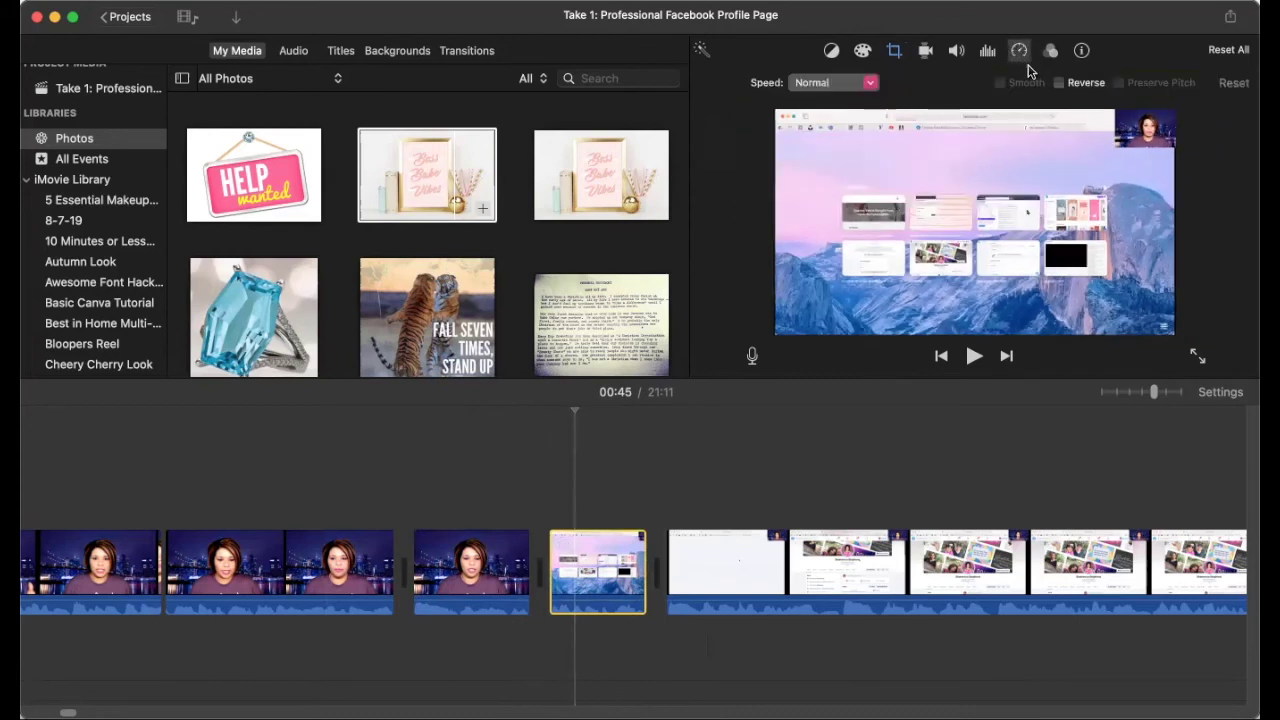
left_click(828, 84)
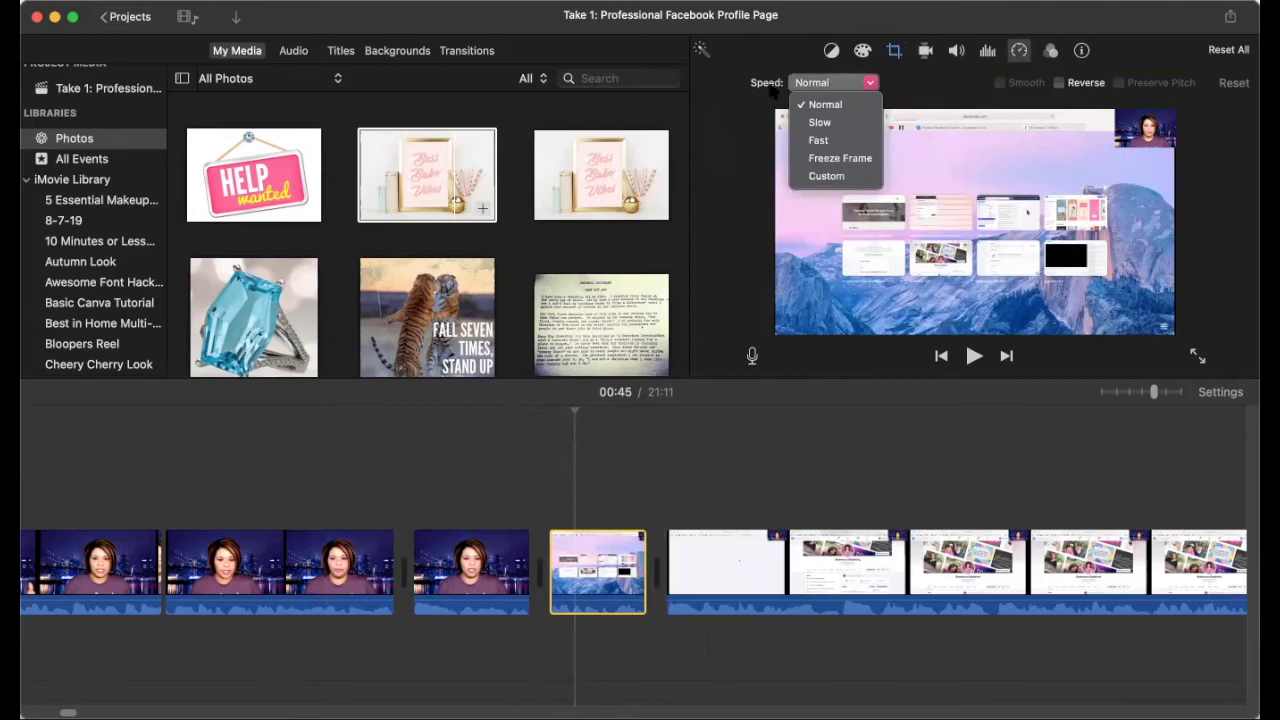
left_click(835, 140)
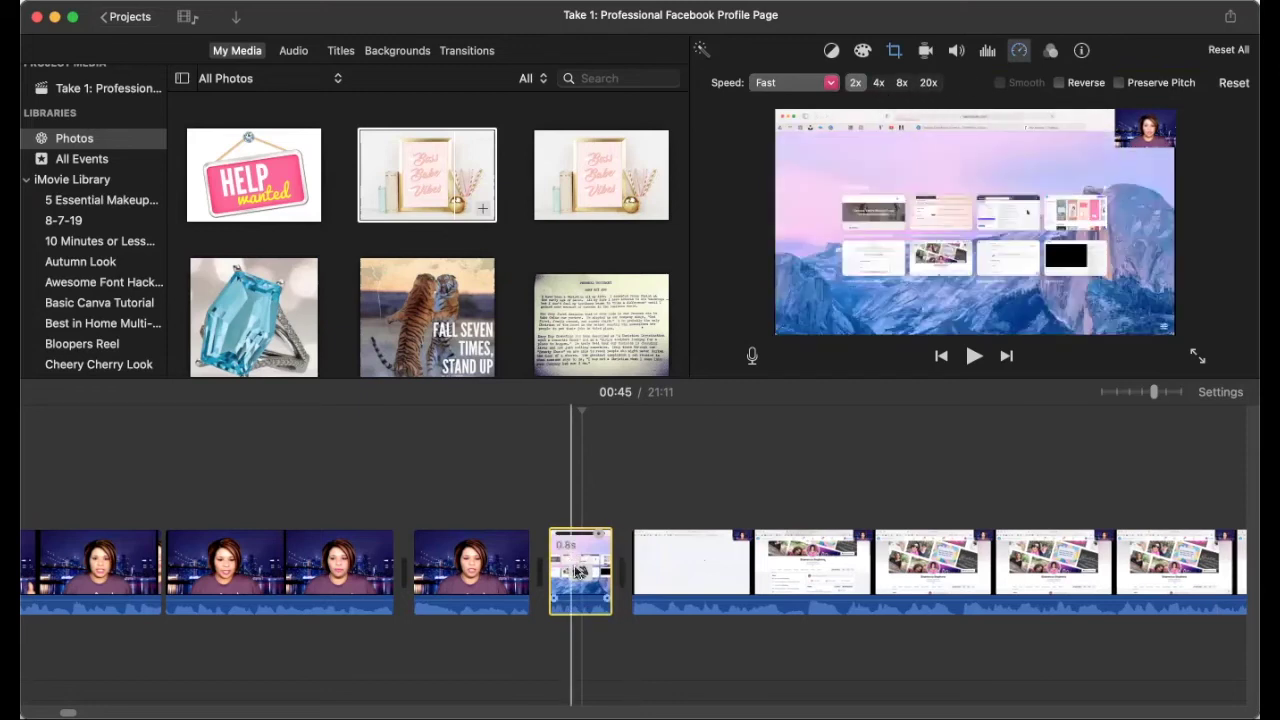
Step: Play the project from the talking-head clip before the sped-up clip, at about 00:44, through 00:46
left_click(510, 570)
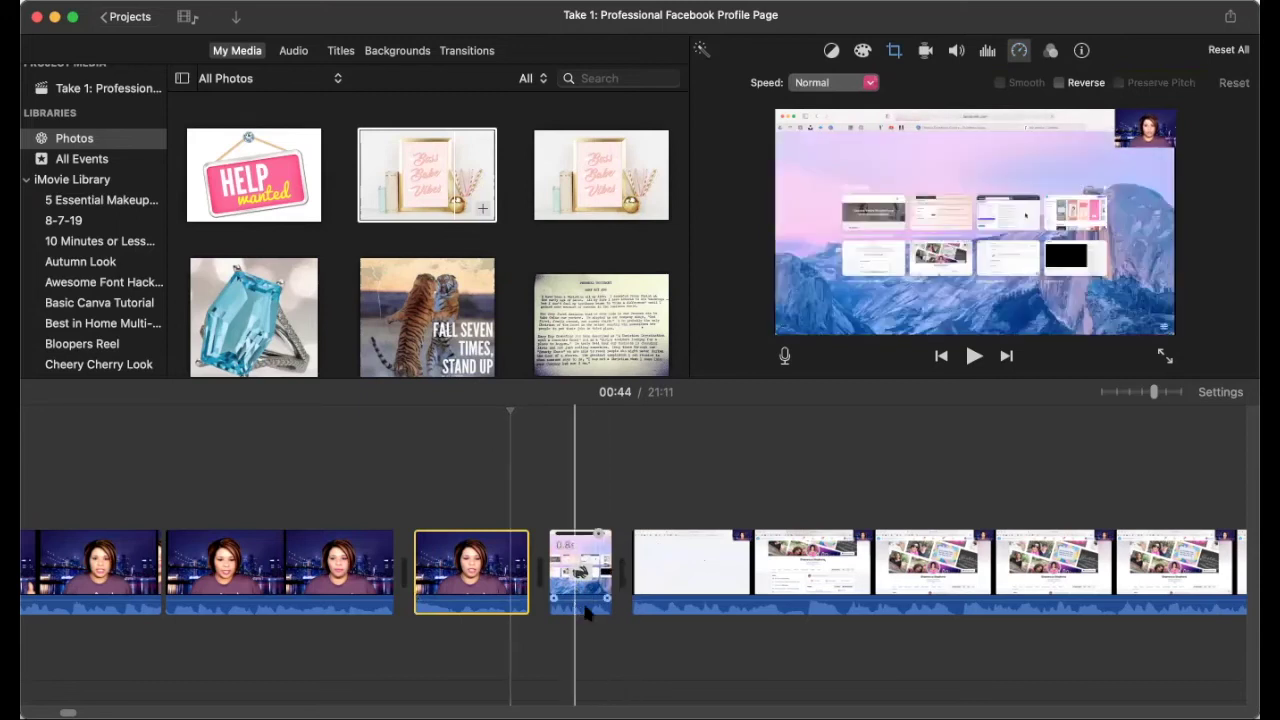
left_click(975, 356)
left_click(975, 356)
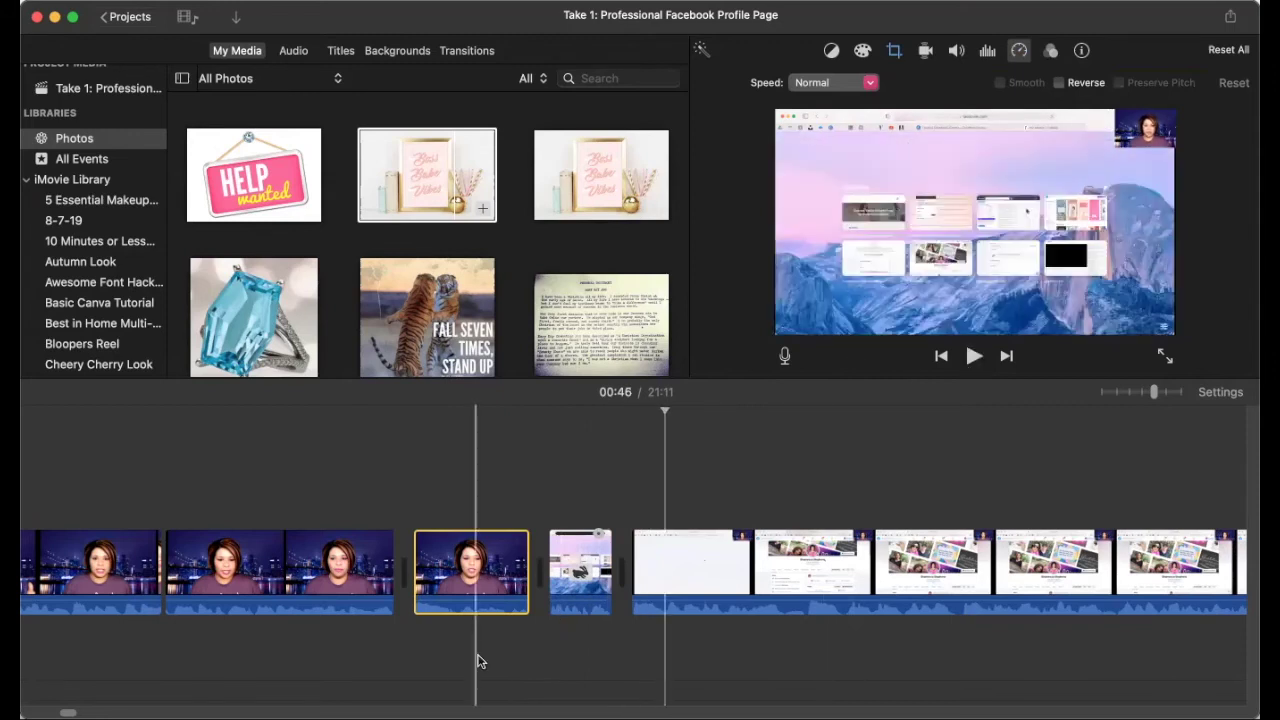
Step: Lower the sped-up clip's audio volume all the way down and play the section through 00:47
left_click(577, 570)
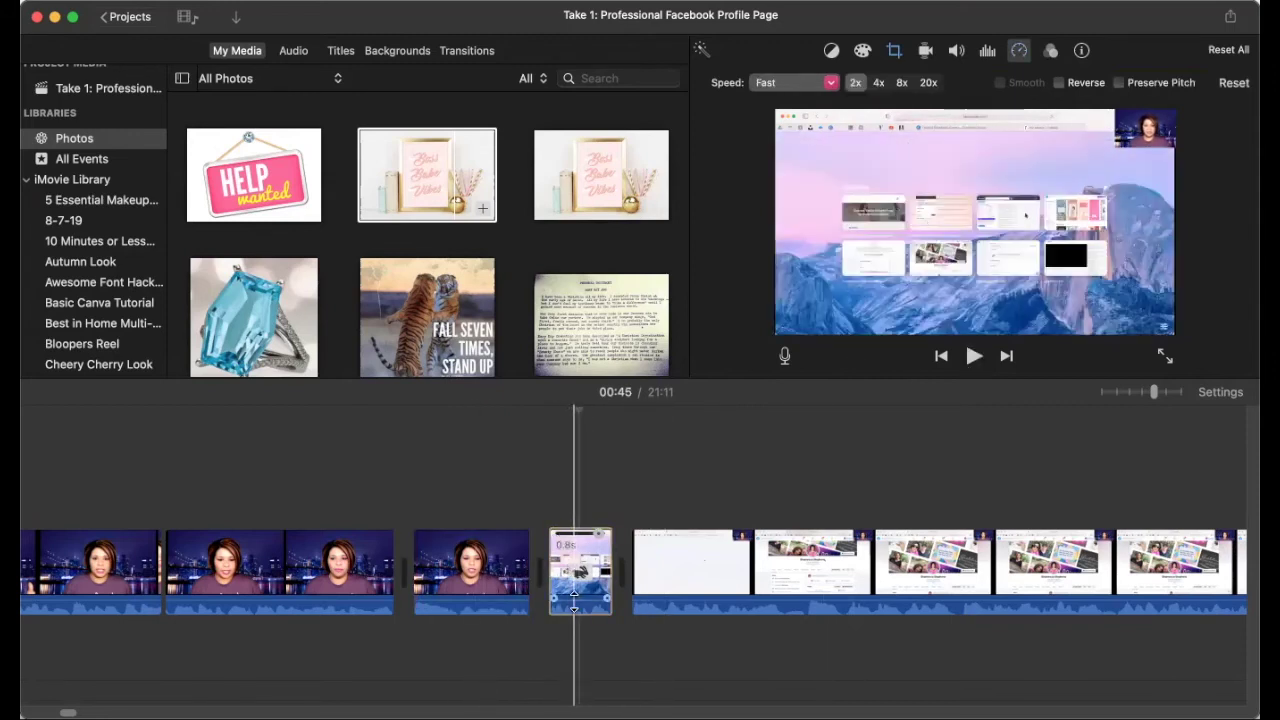
left_click(573, 600)
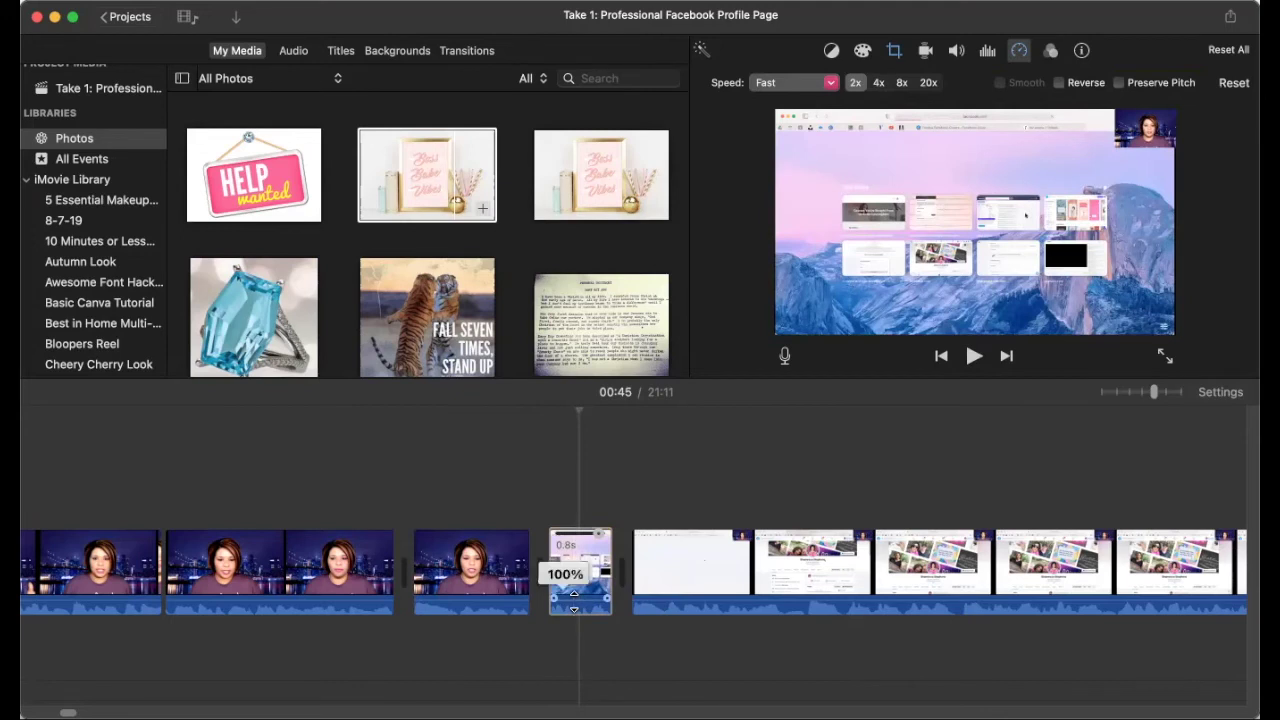
left_click_drag(573, 600, 574, 614)
left_click(511, 570)
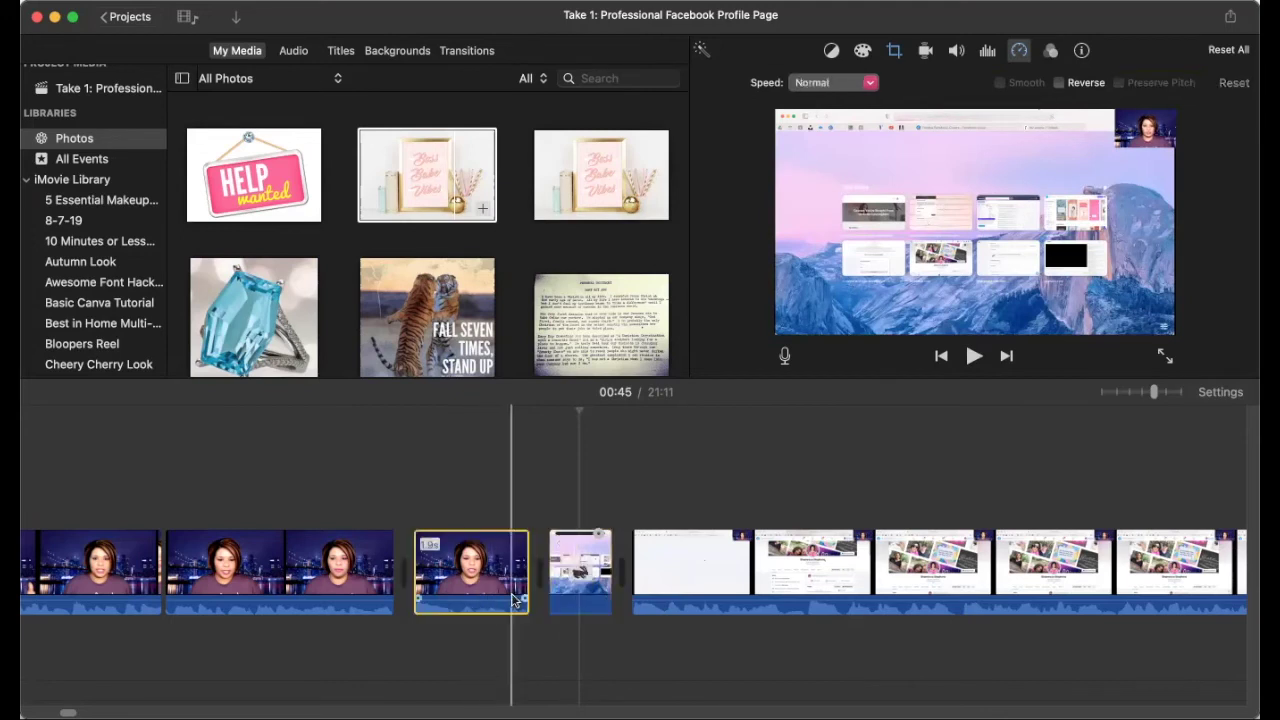
left_click(973, 357)
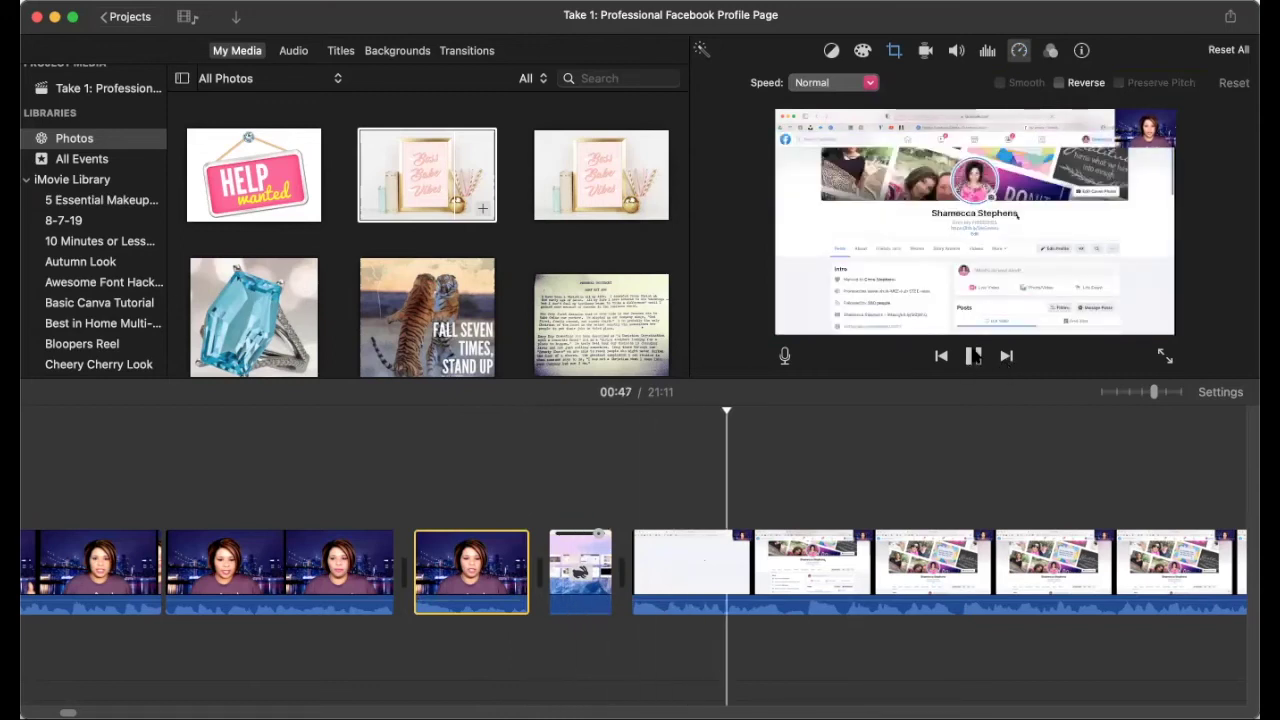
left_click(973, 357)
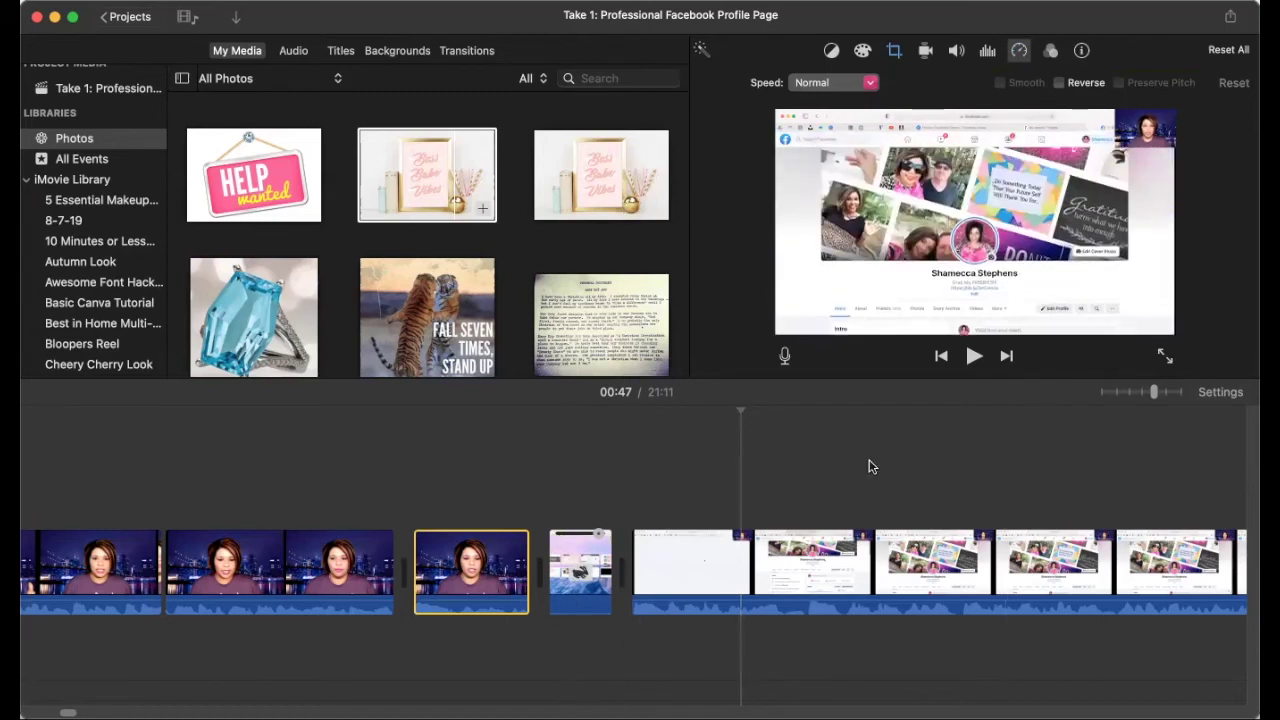
Step: Insert the How to Lead Generate With a Professional Facebook Profile title image at the very start of the timeline
scroll(717, 500, "left", 10)
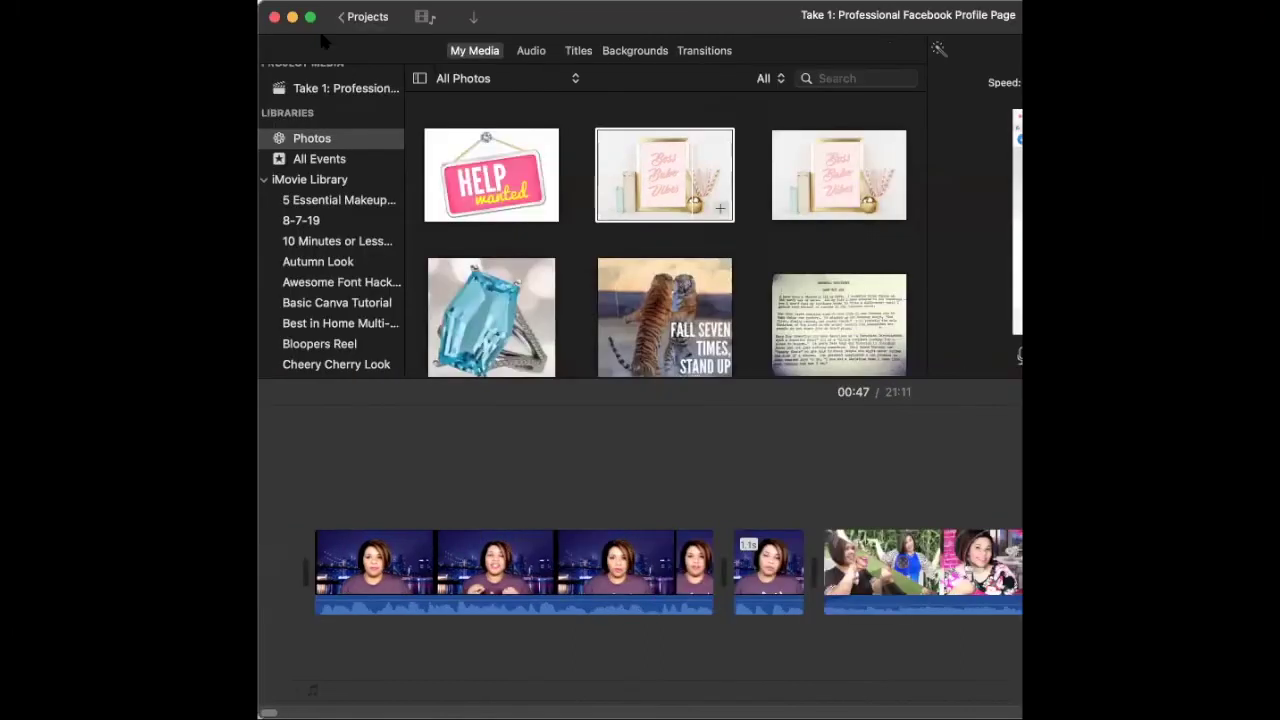
left_click_drag(323, 40, 343, 585)
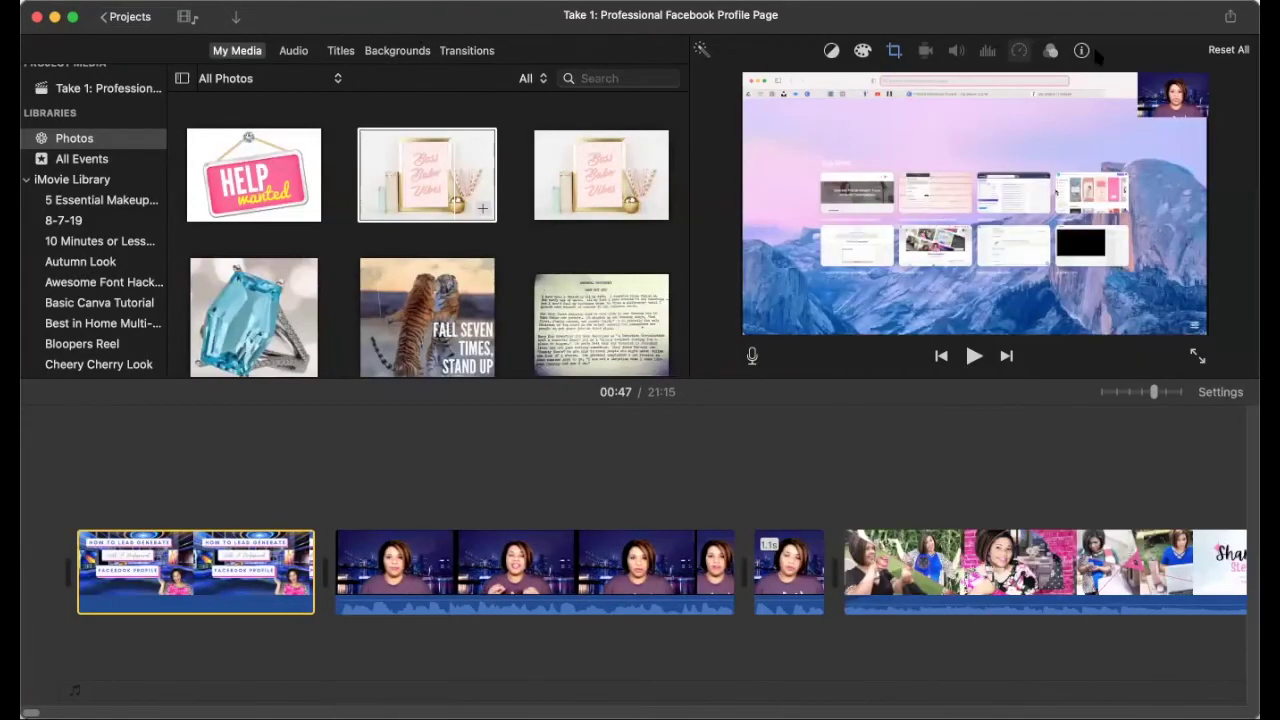
Step: Add the 012314573-acoustic-ukulele-fun music track beneath the title image and align it with the image's start
left_click(76, 450)
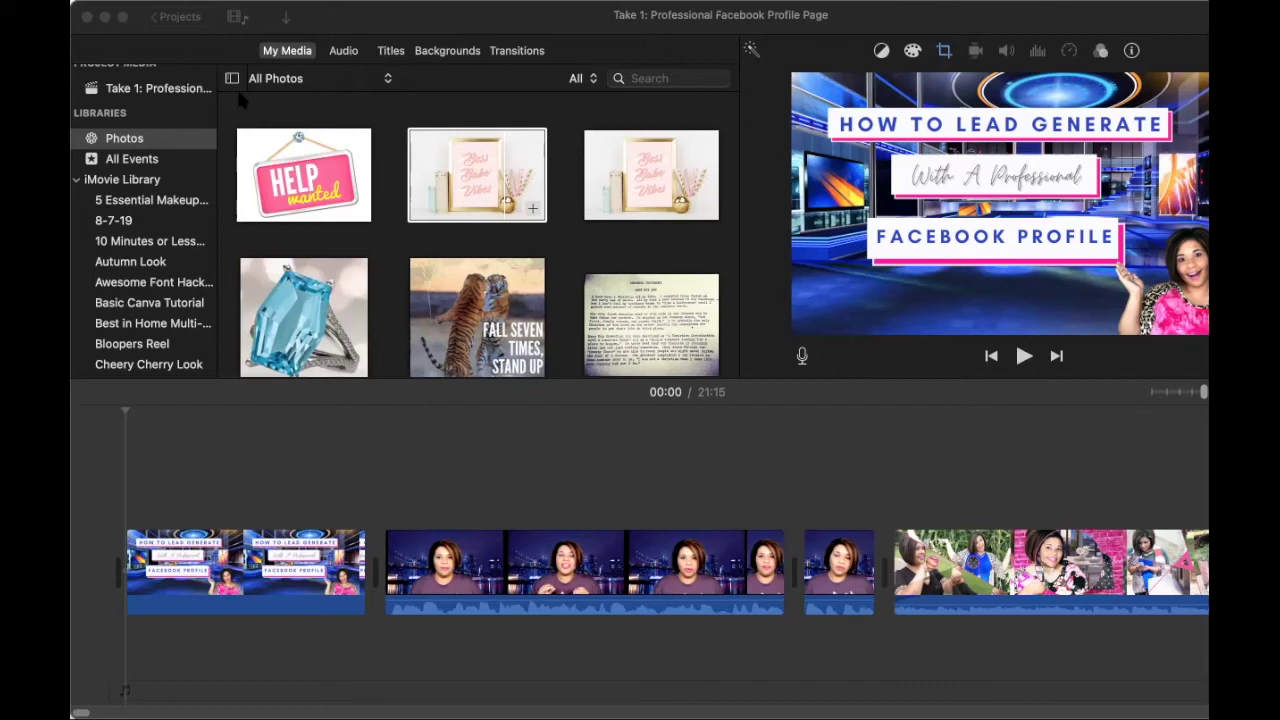
left_click_drag(213, 450, 131, 650)
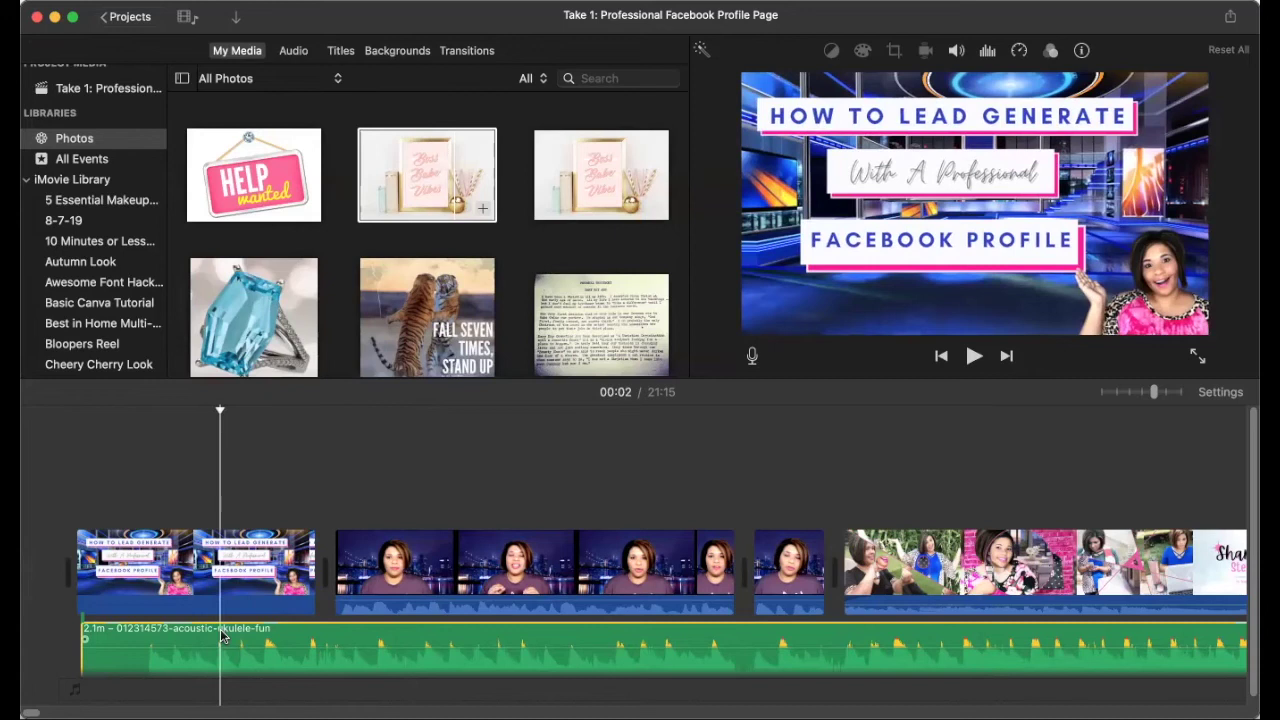
left_click_drag(84, 660, 105, 620)
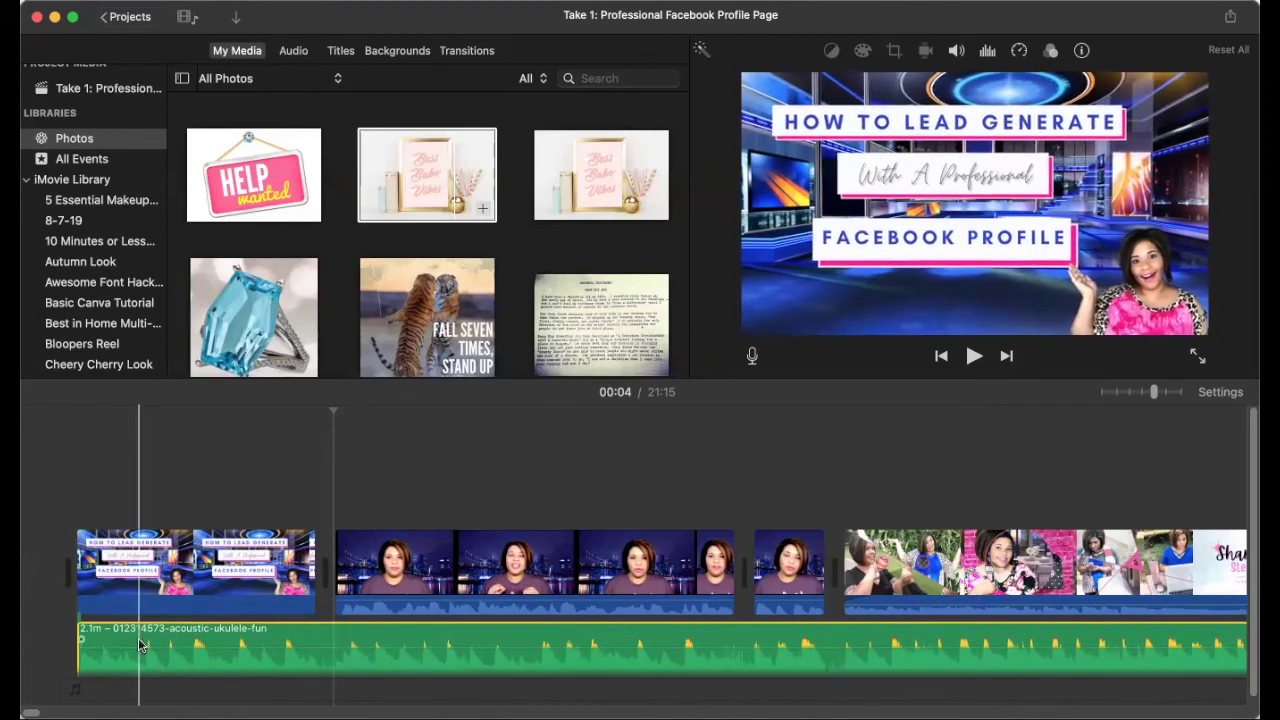
Step: Lower the ukulele music's volume to about 16% and add a short fade-in at its start
left_click_drag(138, 650, 133, 662)
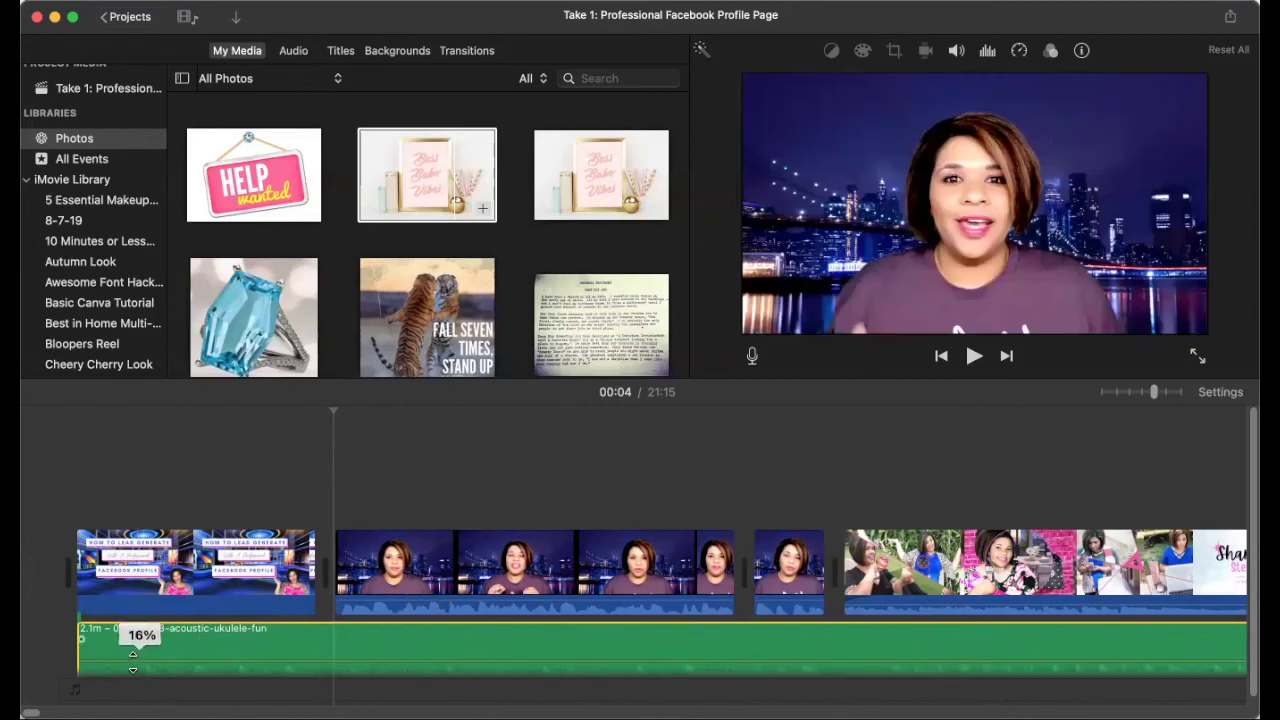
left_click_drag(135, 662, 112, 649)
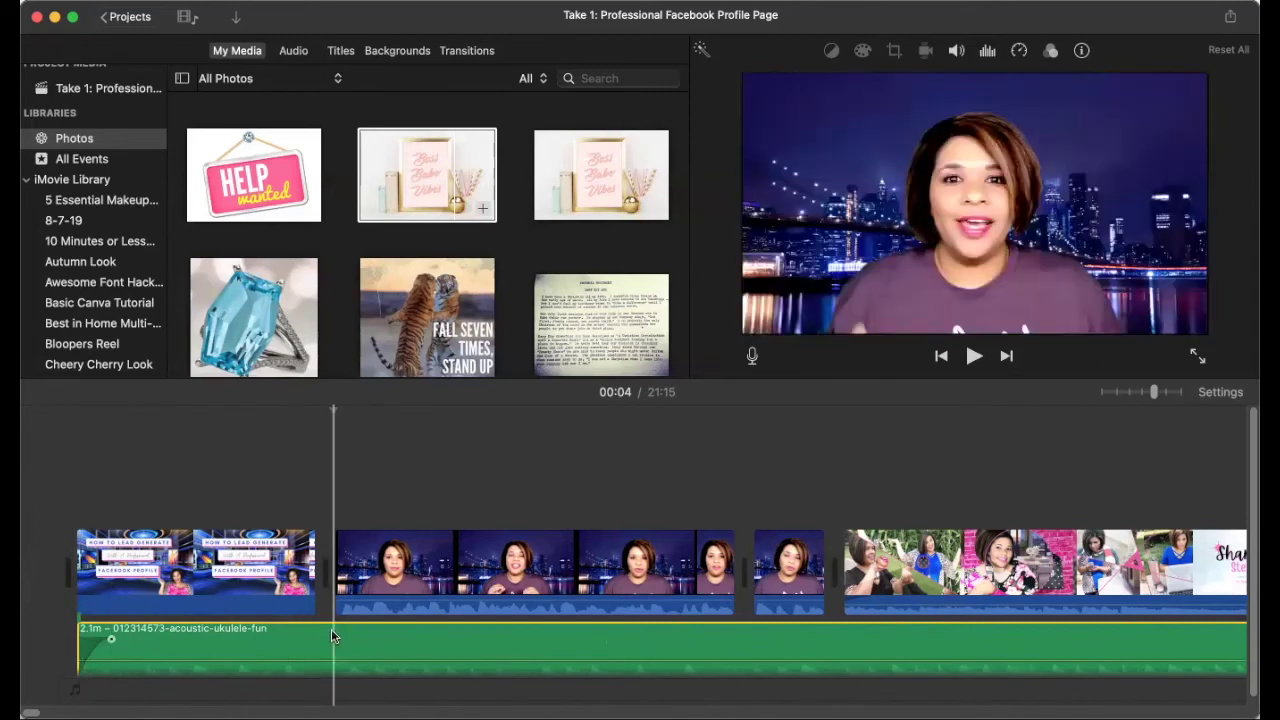
Step: Split the ukulele music at the end of the title image, at 00:04, and delete the remainder of the track
left_click(399, 575)
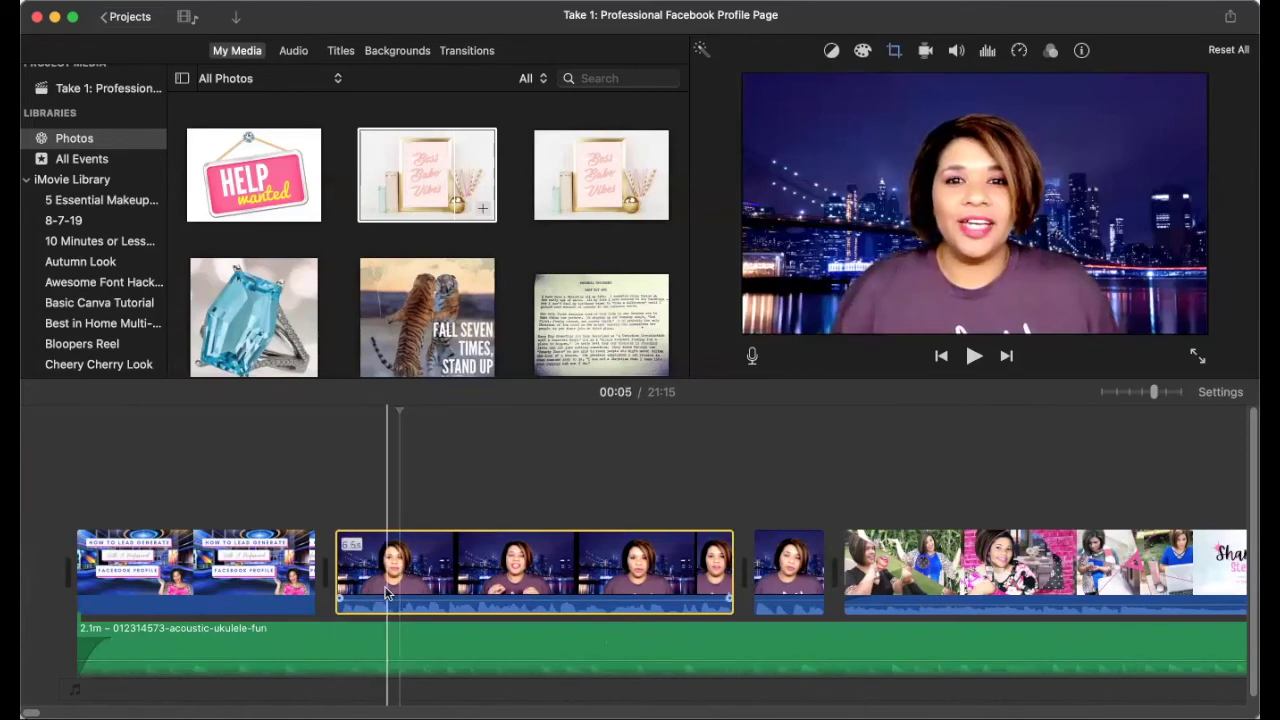
left_click(325, 645)
right_click(333, 632)
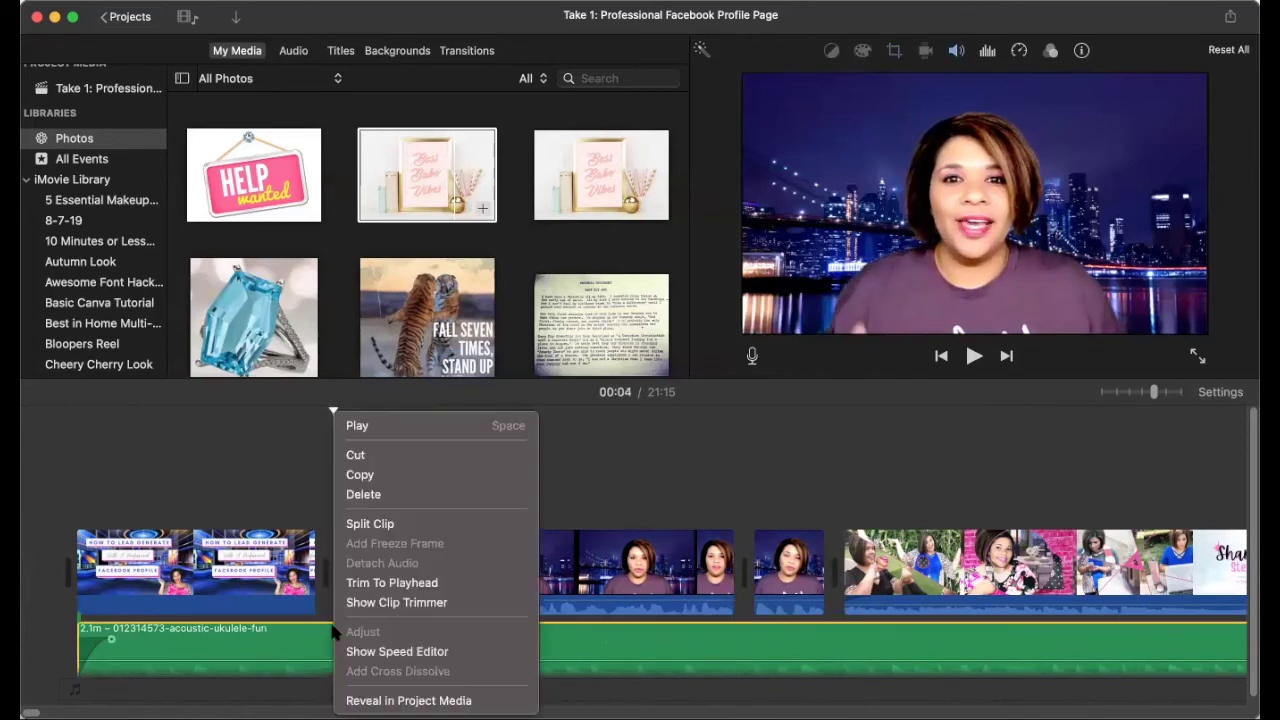
left_click(392, 526)
left_click(423, 636)
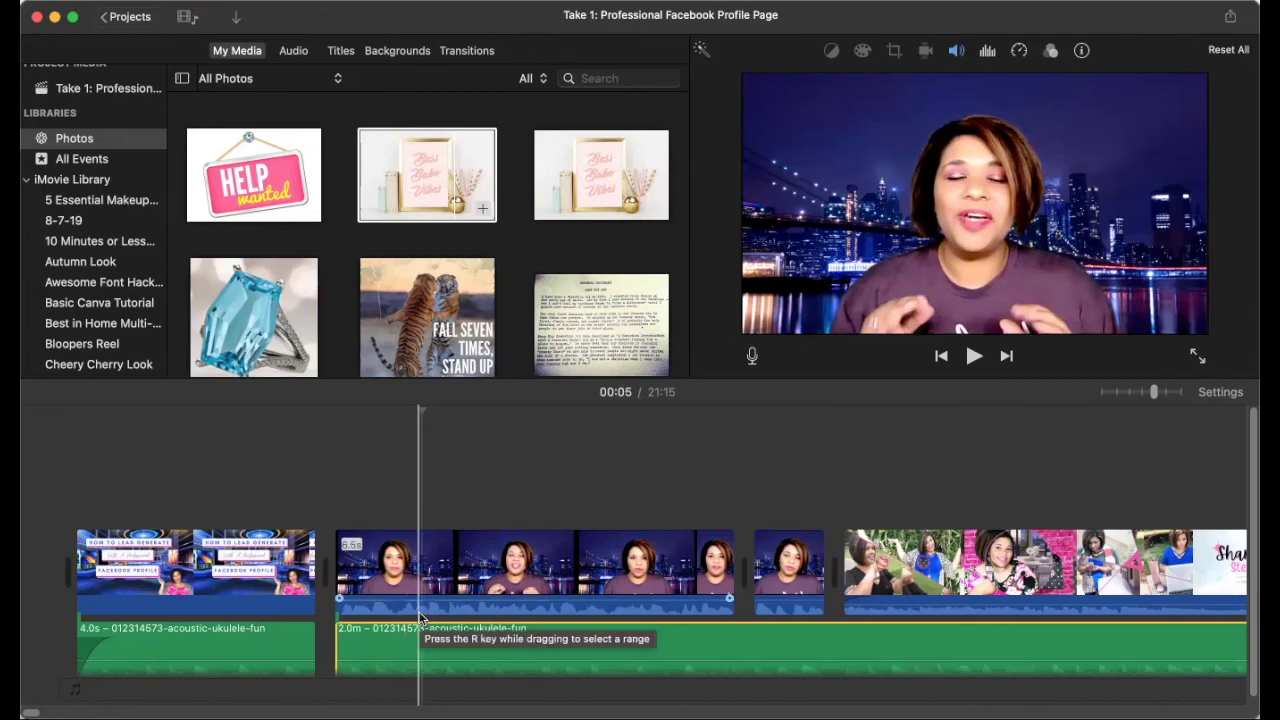
key("Delete")
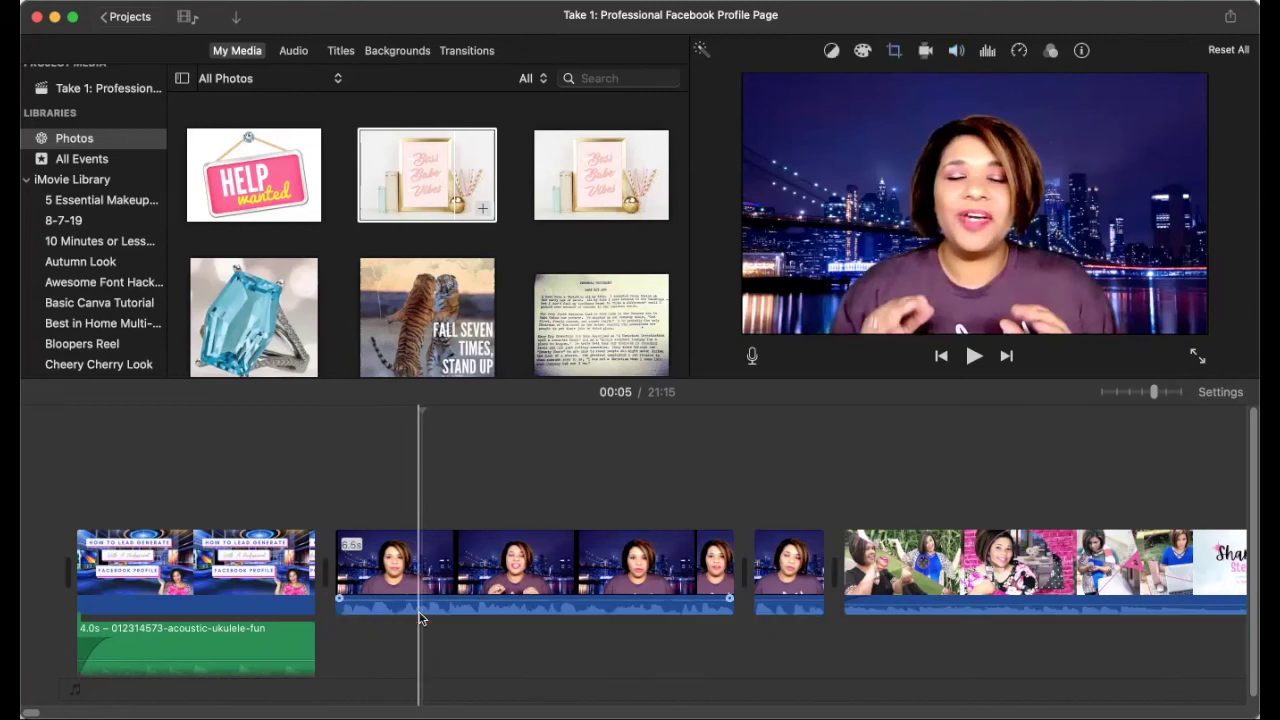
Step: Add a short fade-out to the end of the ukulele music and play the project from the start to 00:13
left_click(298, 648)
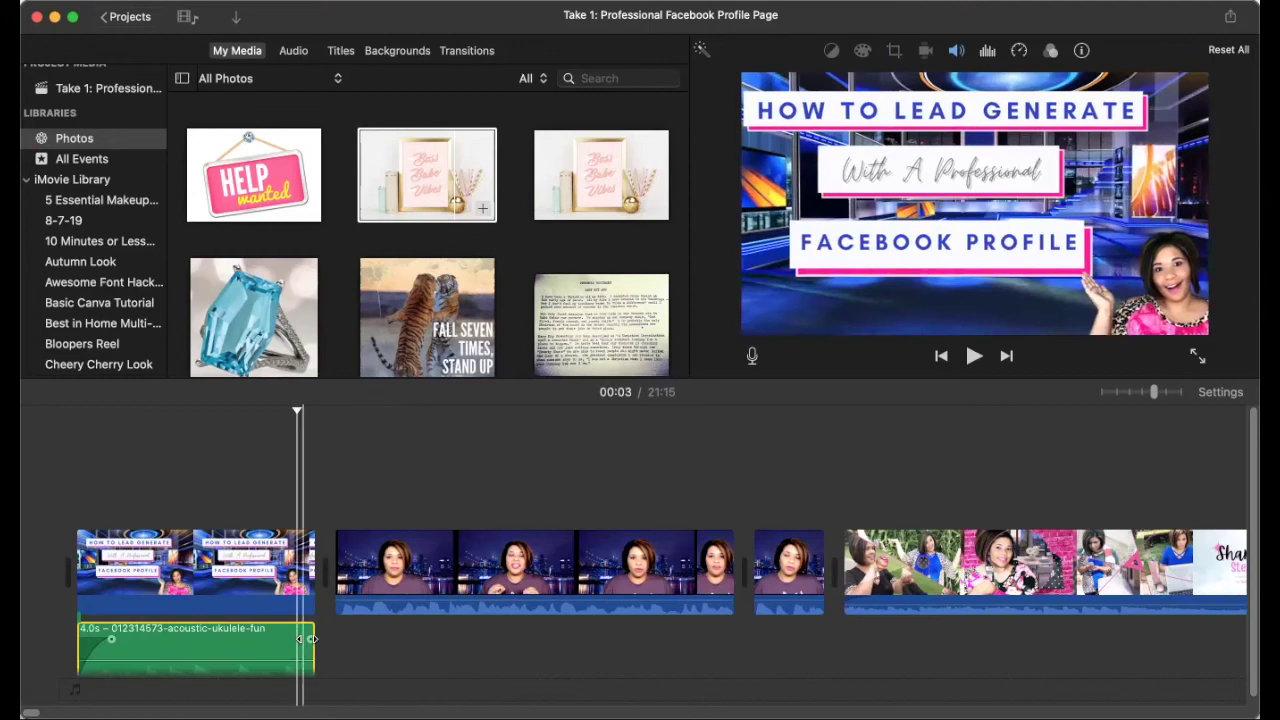
left_click_drag(311, 638, 305, 640)
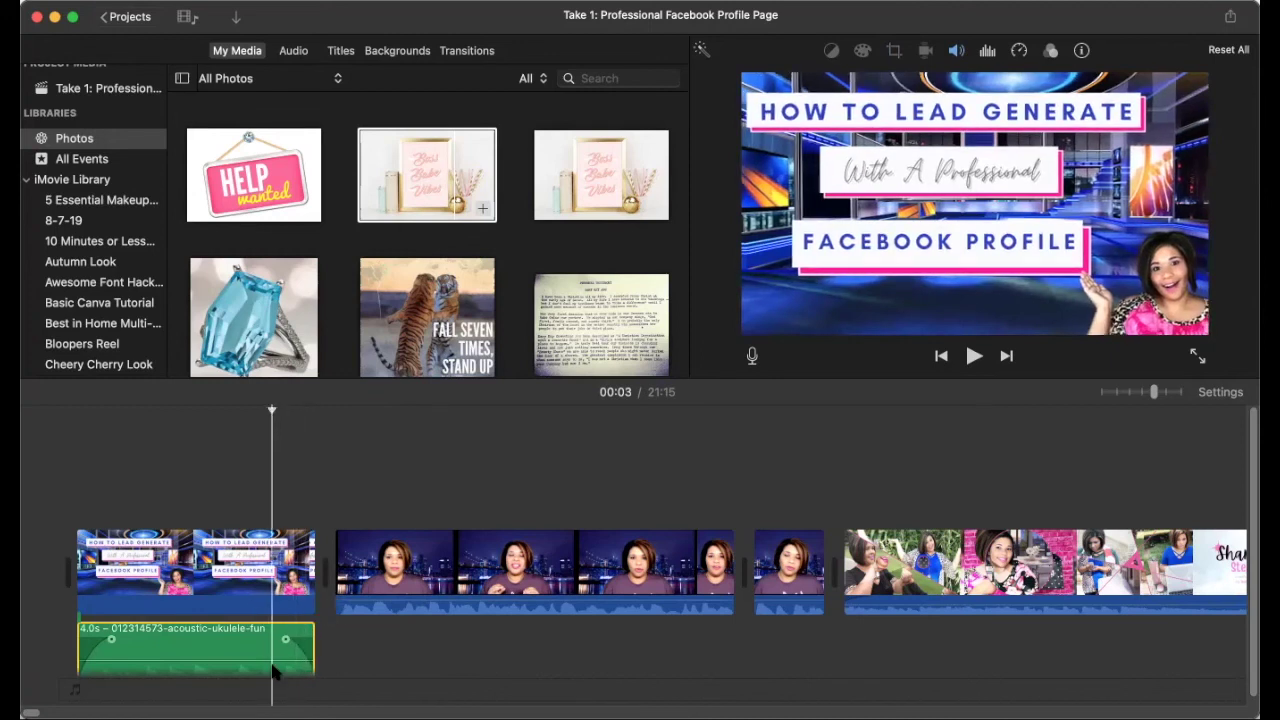
left_click(45, 612)
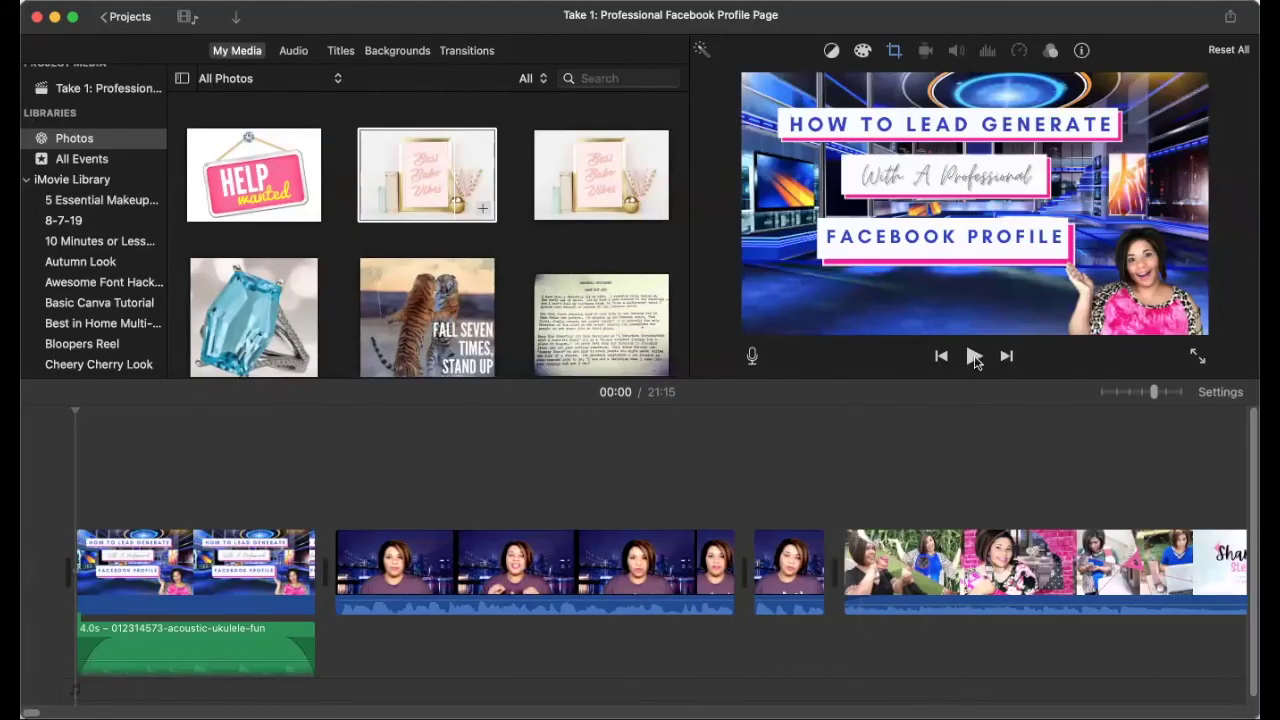
left_click(975, 362)
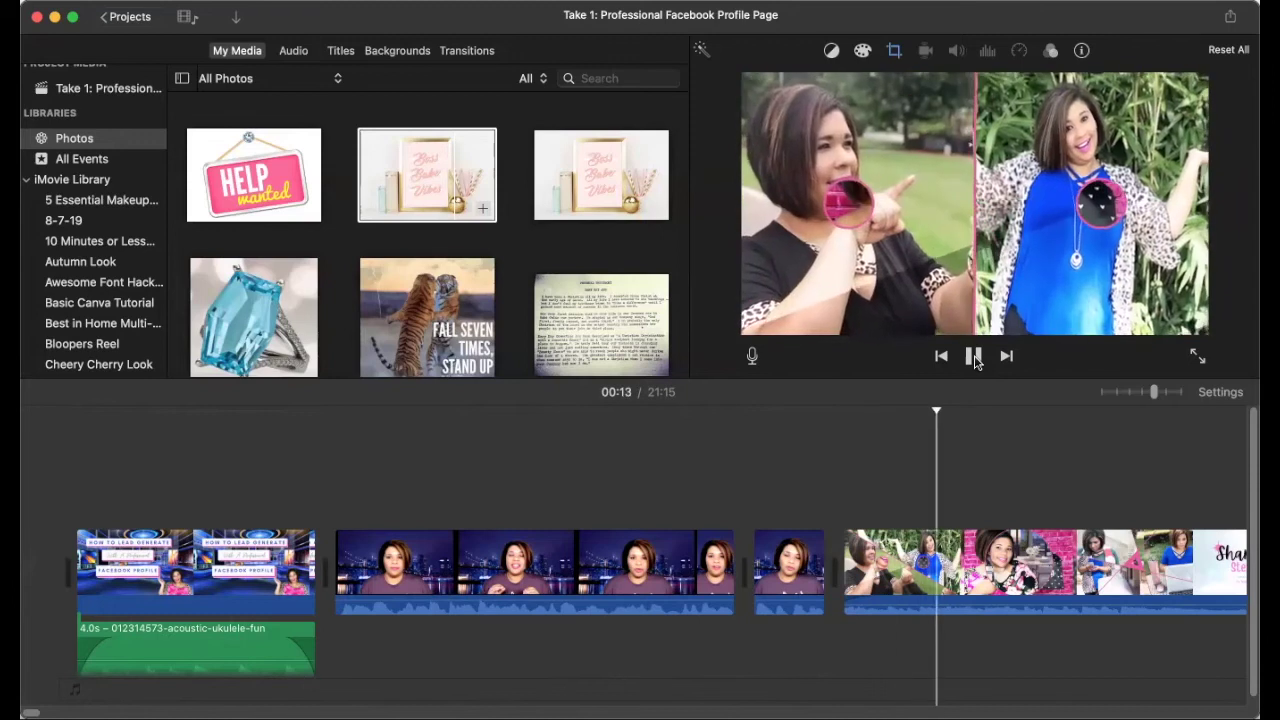
left_click(973, 357)
Step: Play the end of the opening talking-head clip from 00:08 to about 00:11 to review the cut before the intro
left_click(643, 552)
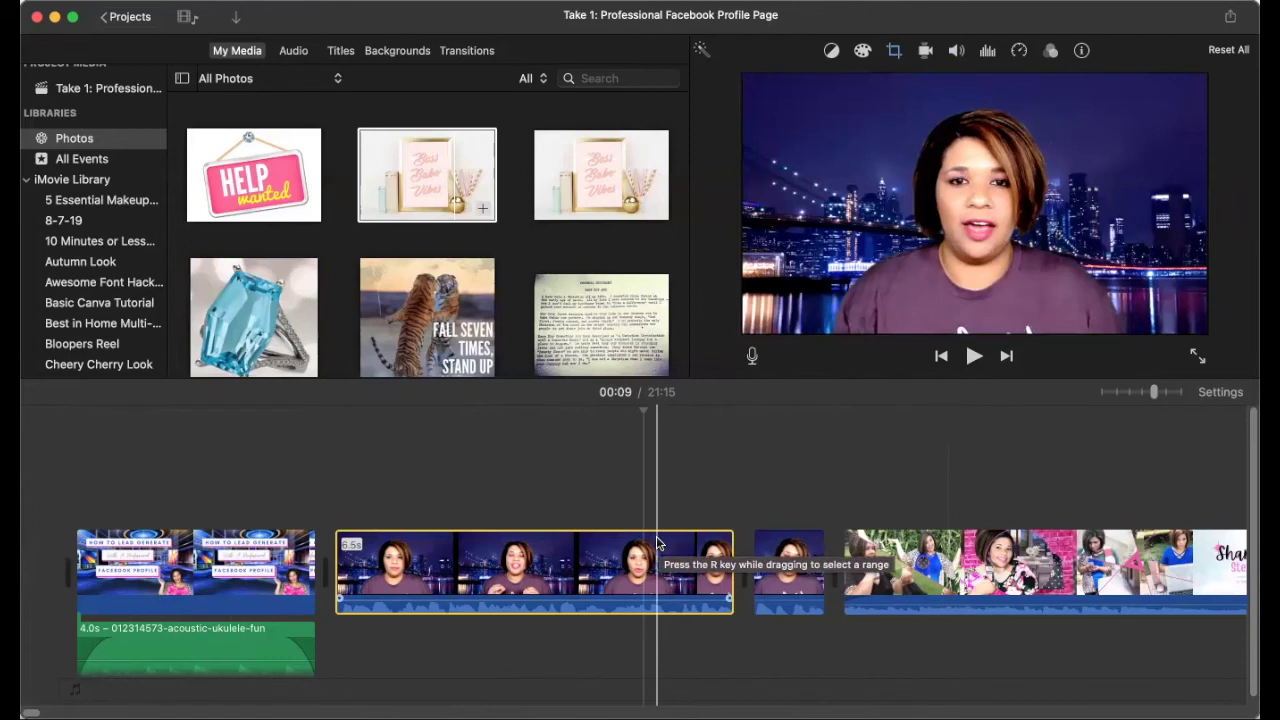
scroll(657, 543, "right", 3)
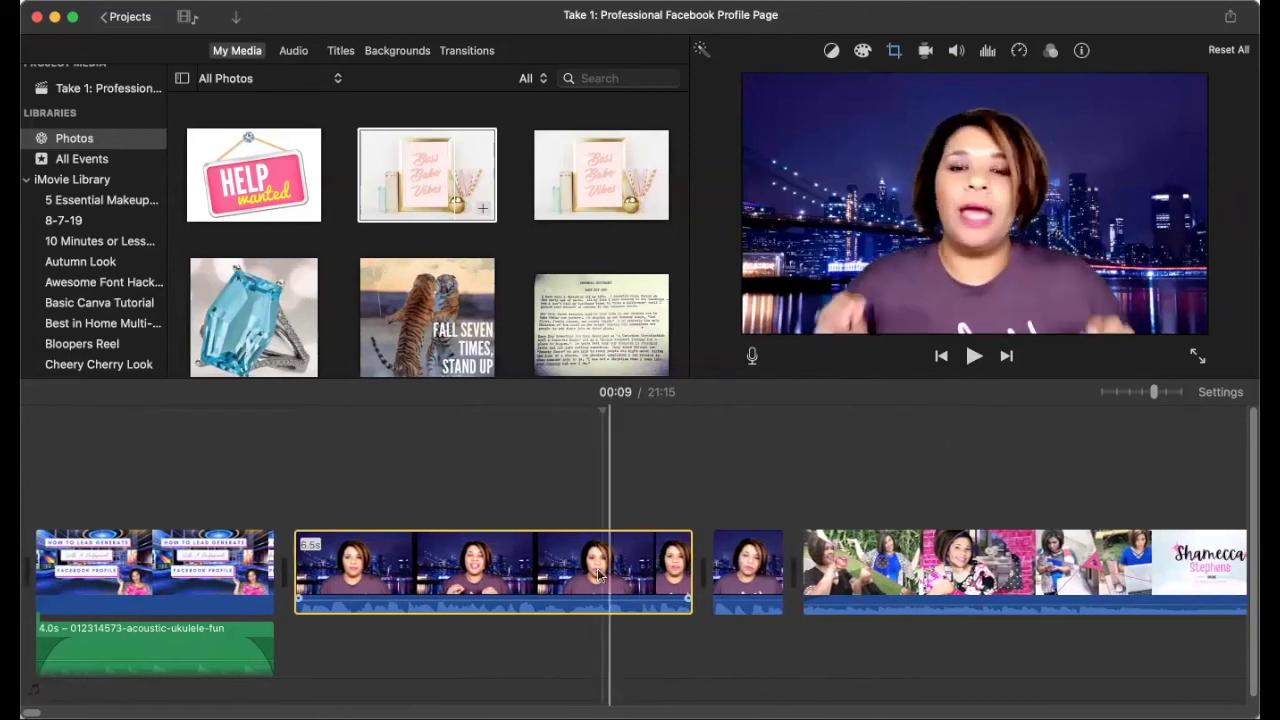
scroll(593, 574, "left", 1)
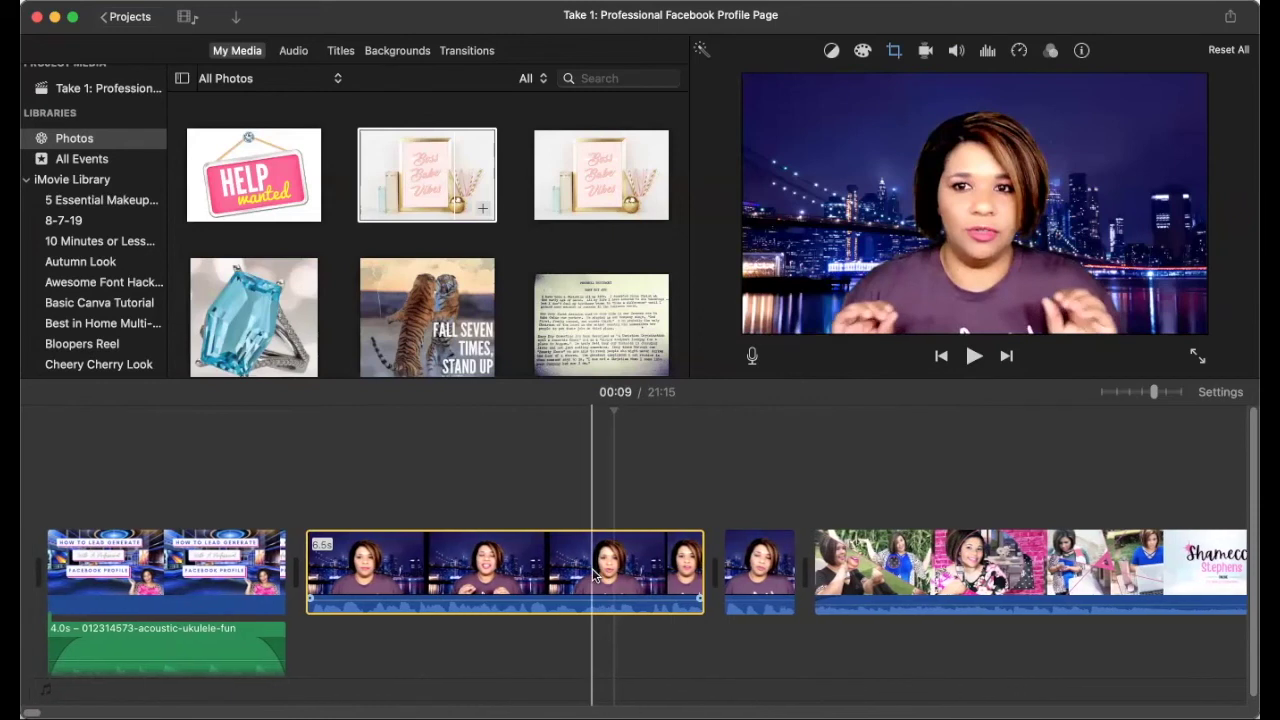
left_click(593, 575)
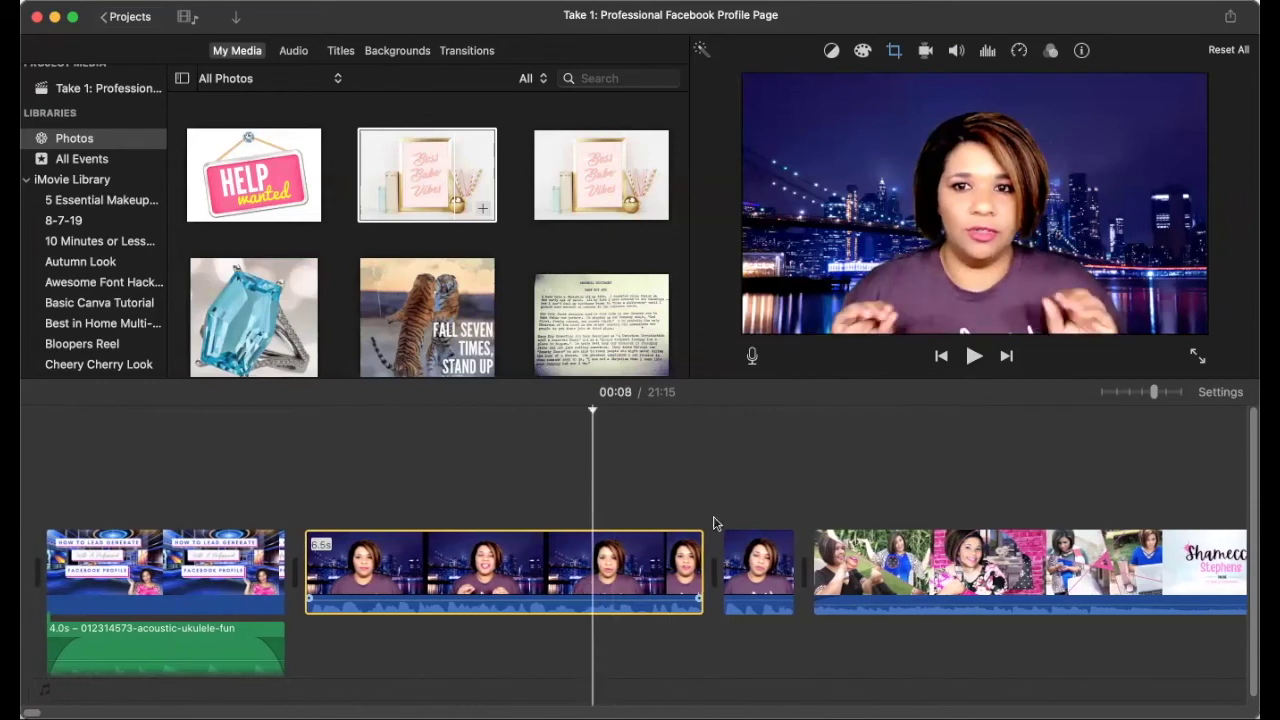
left_click(972, 358)
left_click(972, 358)
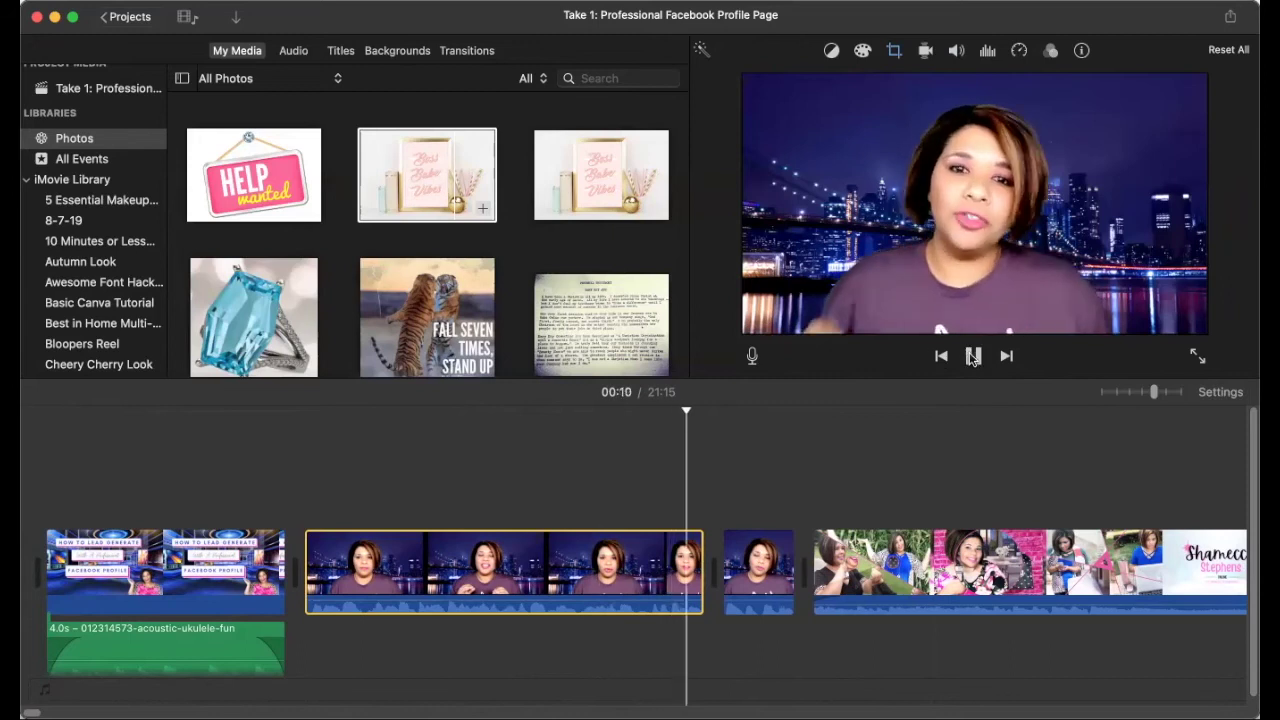
left_click(972, 358)
left_click(587, 460)
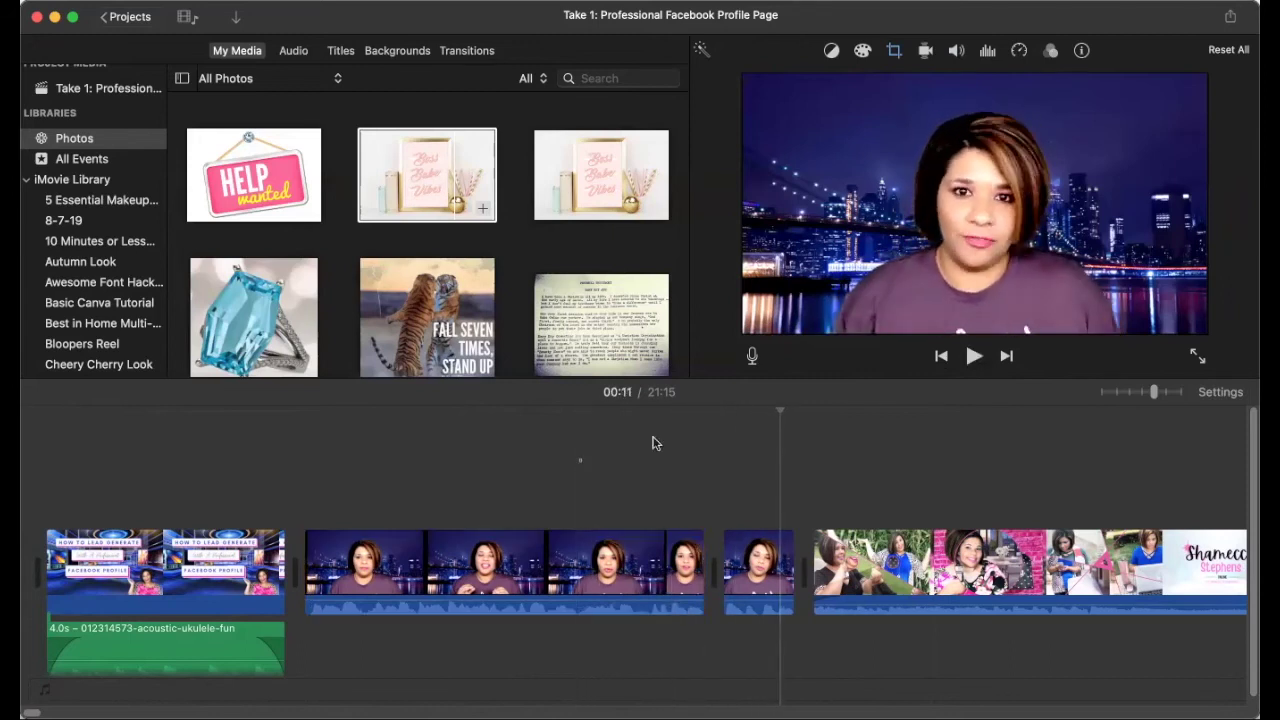
Step: Split the opening talking-head clip at 00:08, after briefly playing the section that follows the title image
left_click(972, 357)
left_click(972, 358)
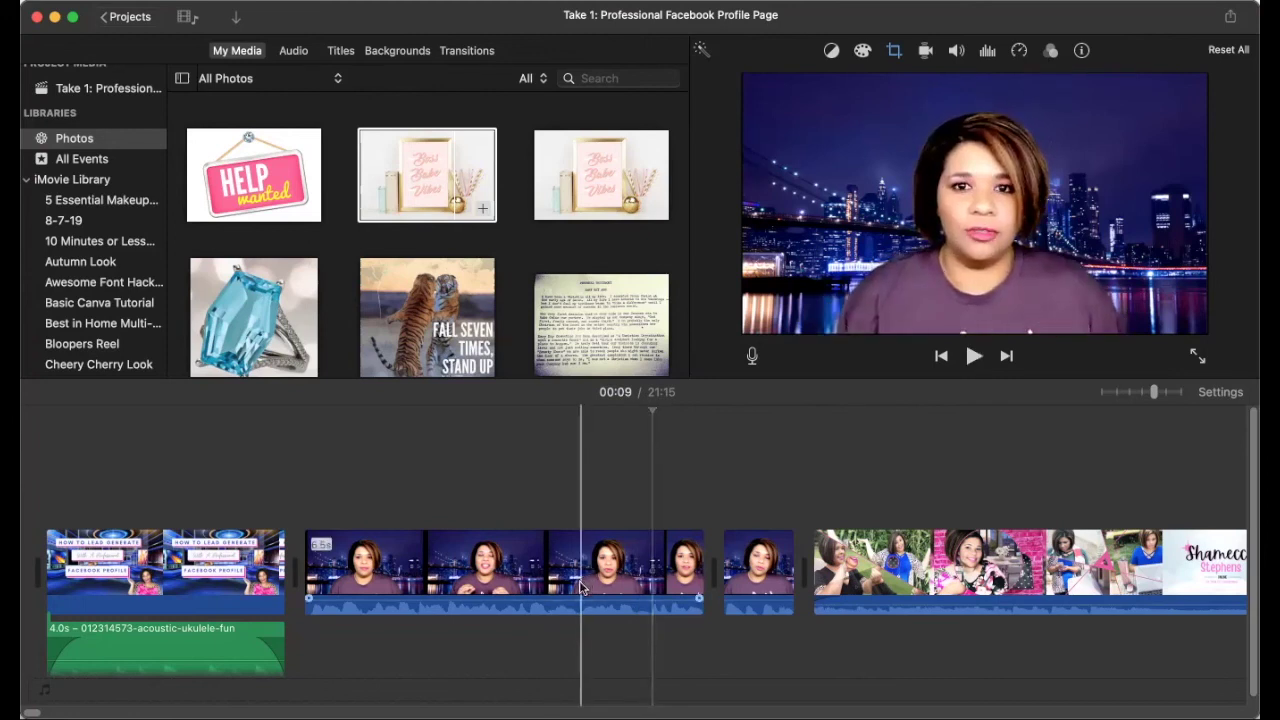
scroll(584, 585, "left", 2)
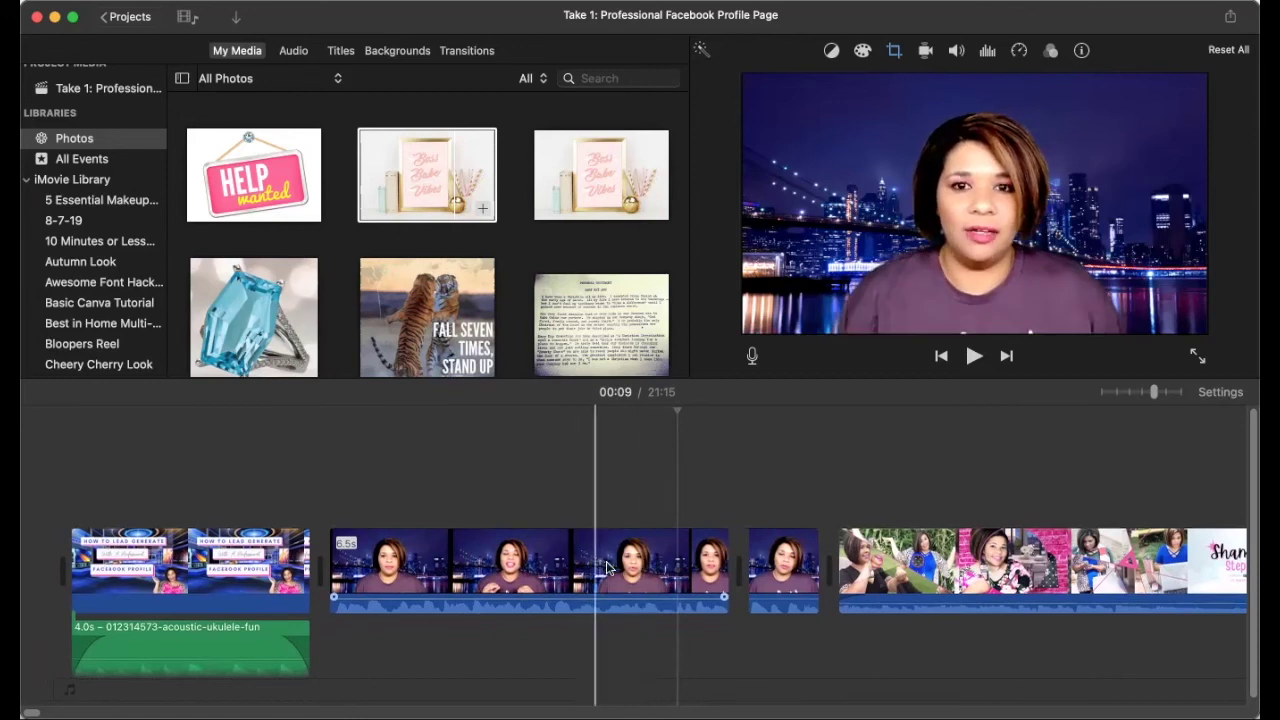
left_click(603, 565)
right_click(605, 565)
left_click(640, 524)
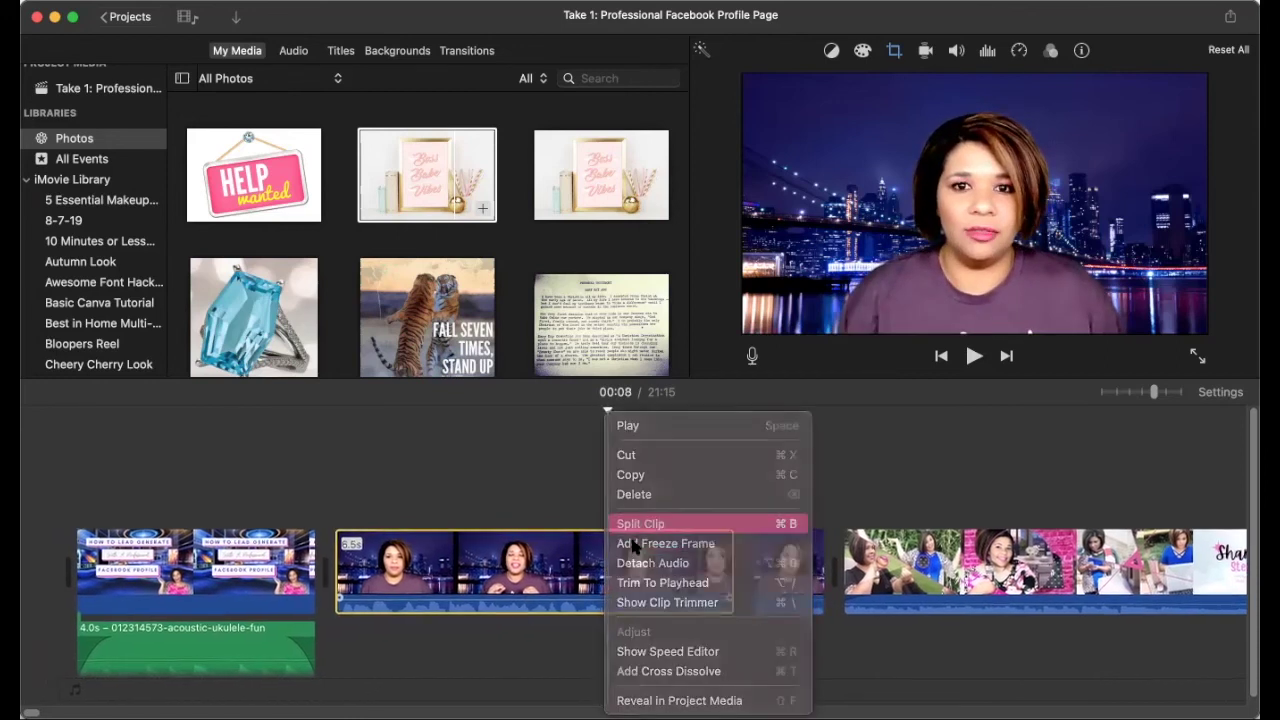
Step: Split the 2.0 s end piece of the opening talking-head clip near its middle and select the short section between the two cuts
left_click(672, 550)
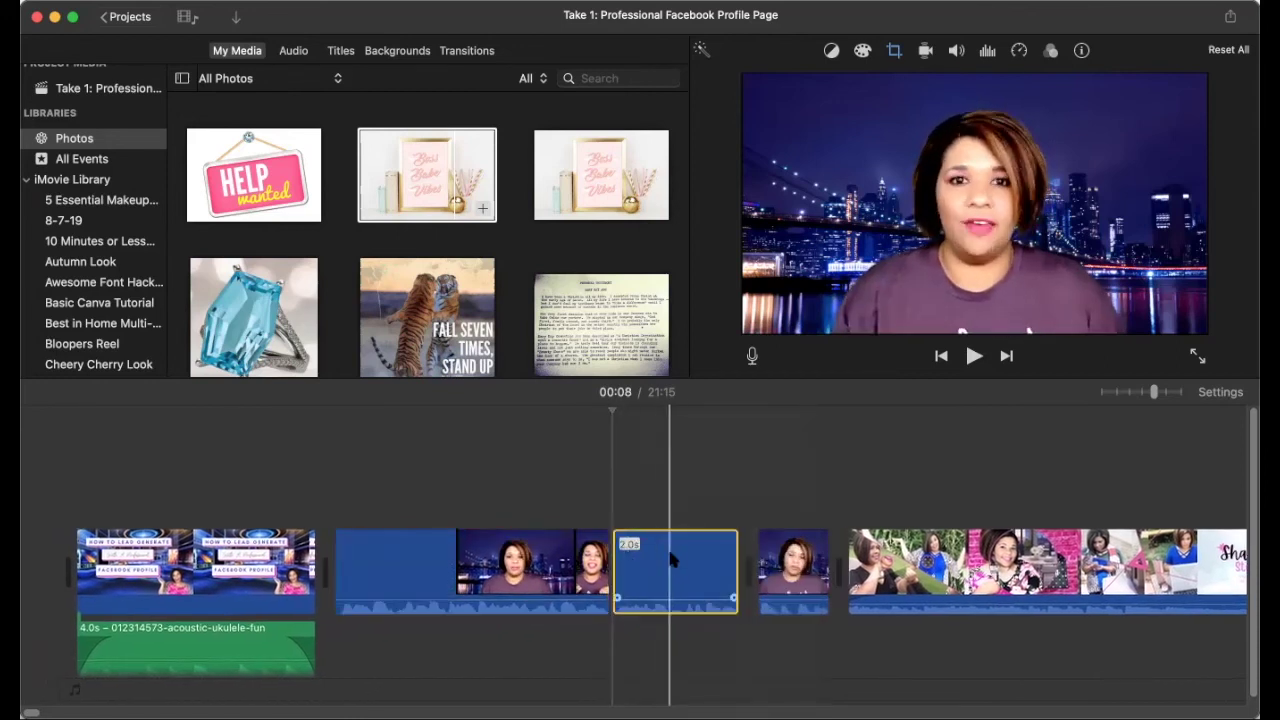
right_click(672, 550)
left_click(708, 523)
left_click(643, 558)
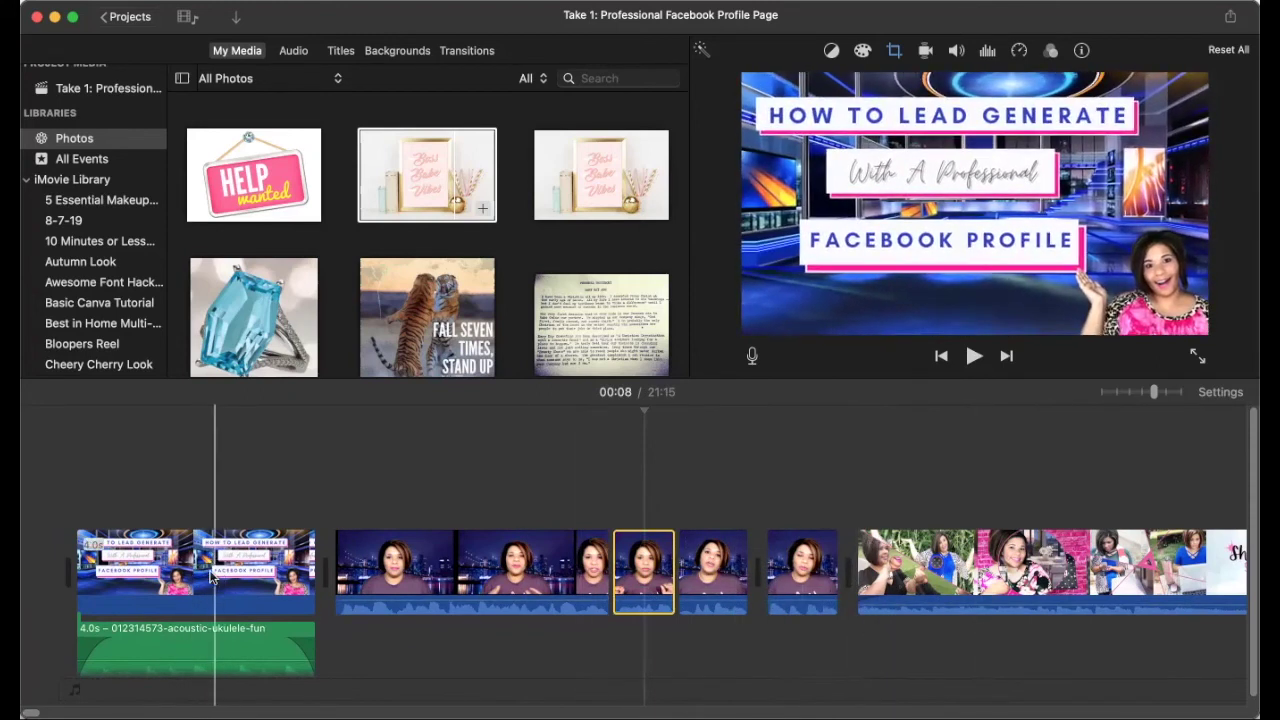
mouse_move(245, 655)
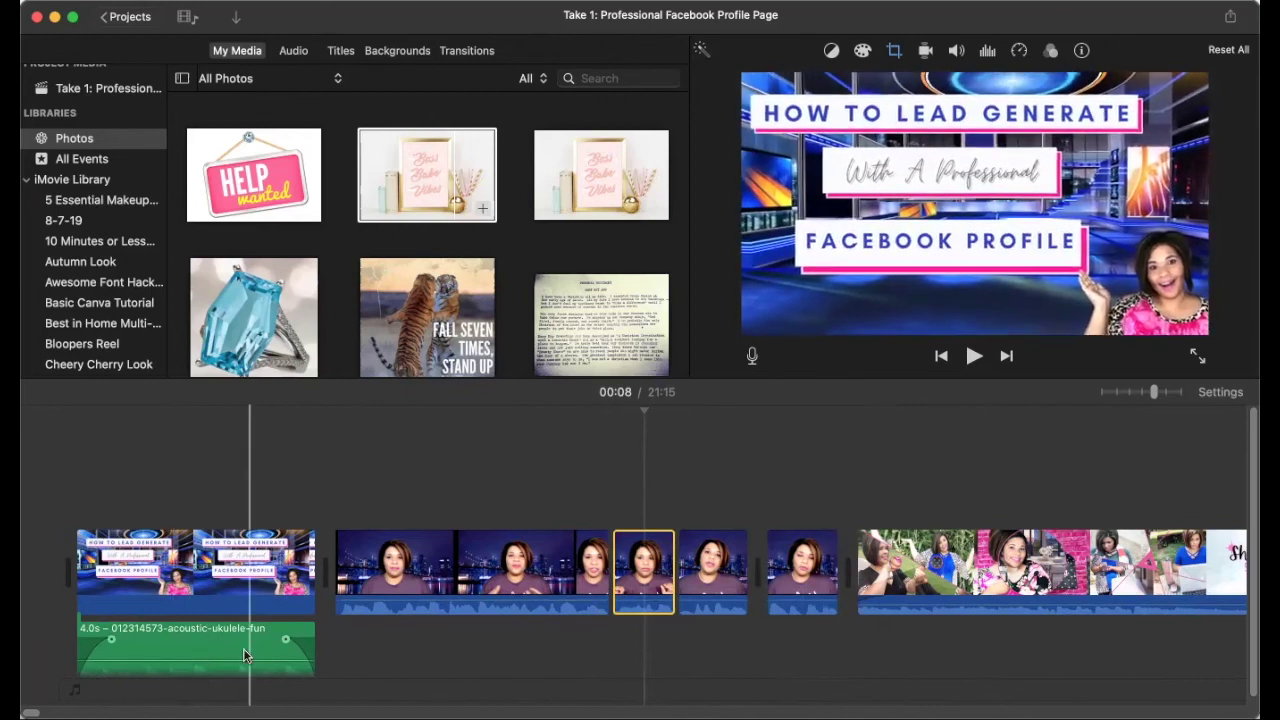
key("space")
key("space")
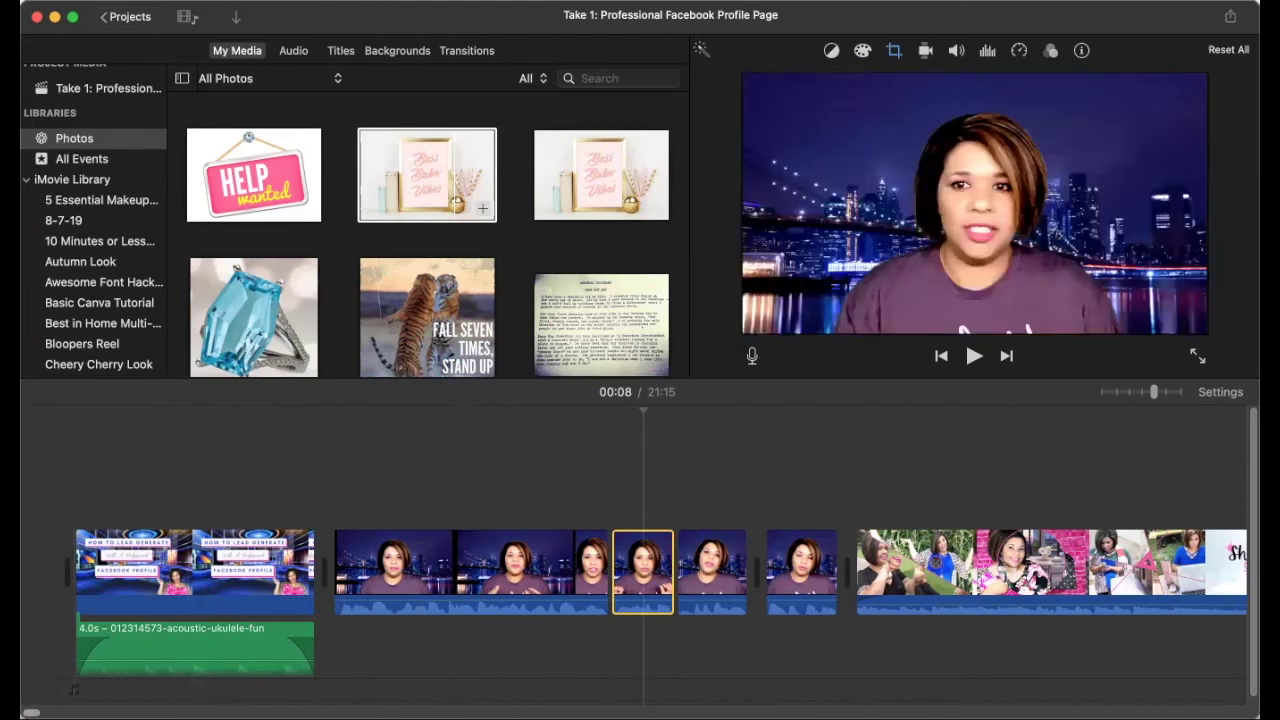
Step: Add the pink "Thank You For Watching" outro clip after the final screen-recording clip at the end of the project
scroll(812, 636, "right", 15)
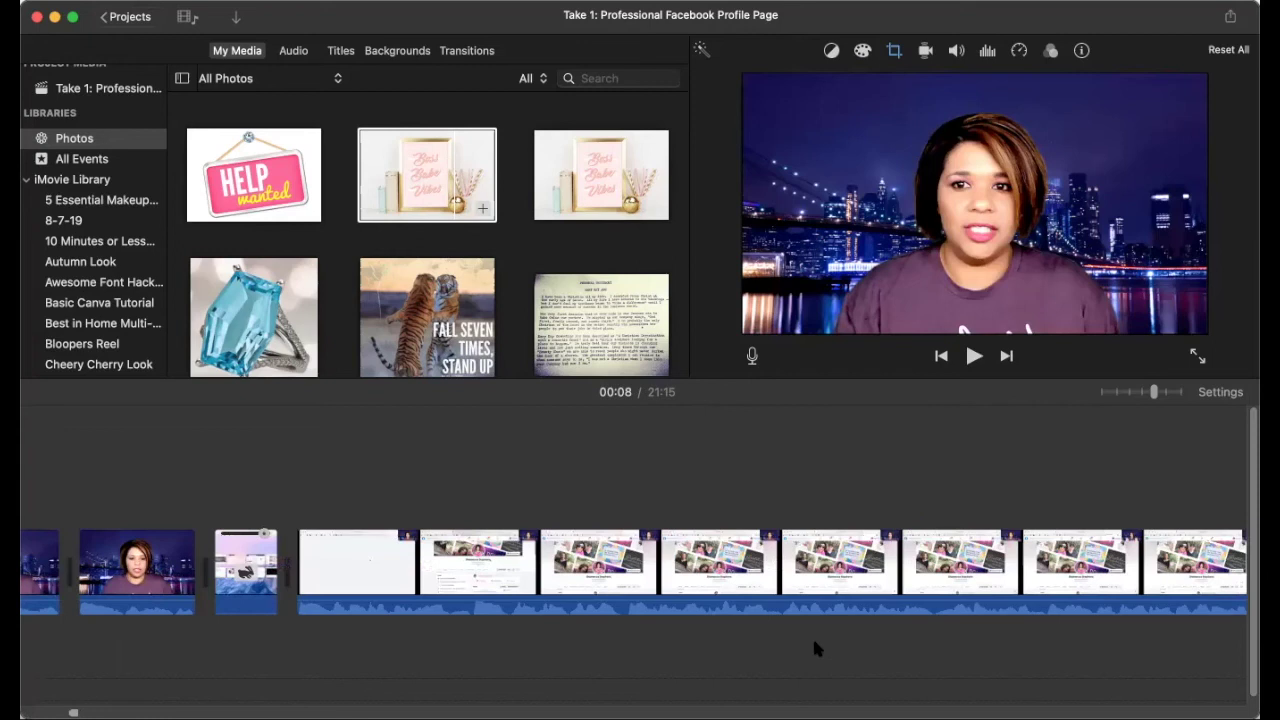
scroll(812, 636, "right", 15)
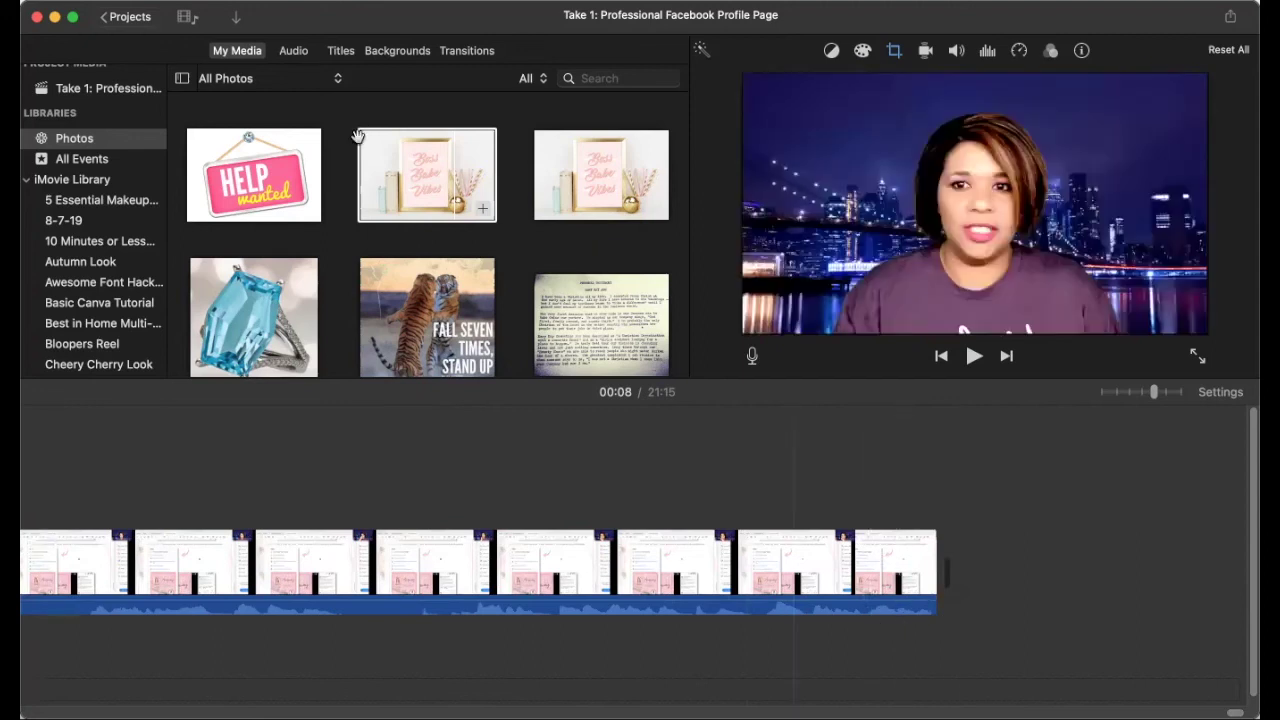
left_click(385, 160)
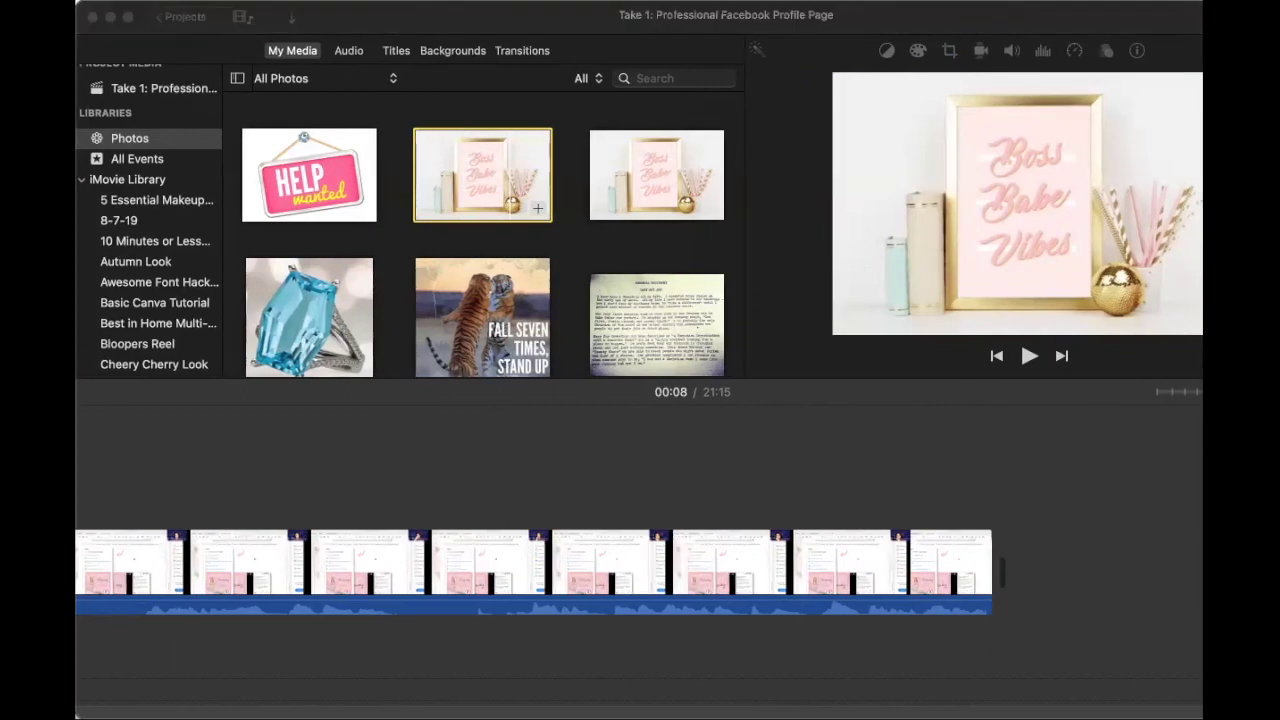
left_click_drag(510, 150, 1110, 575)
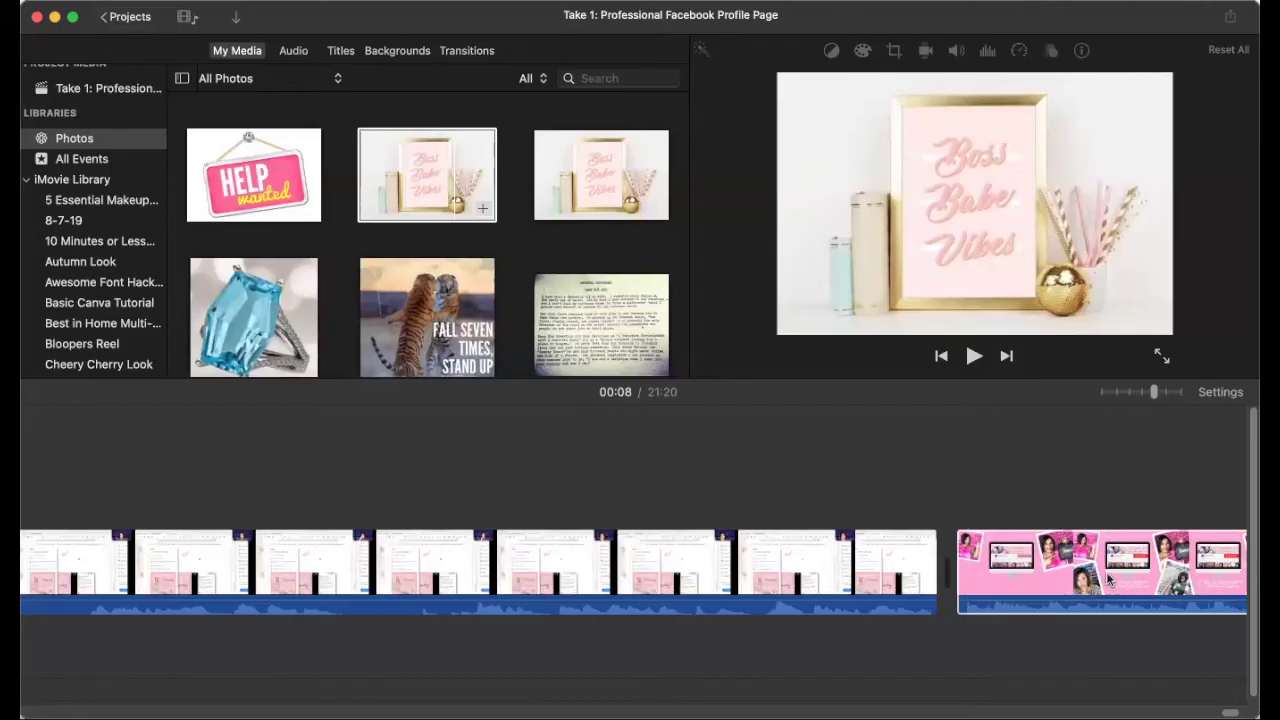
scroll(1040, 570, "right", 2)
scroll(1040, 570, "right", 1)
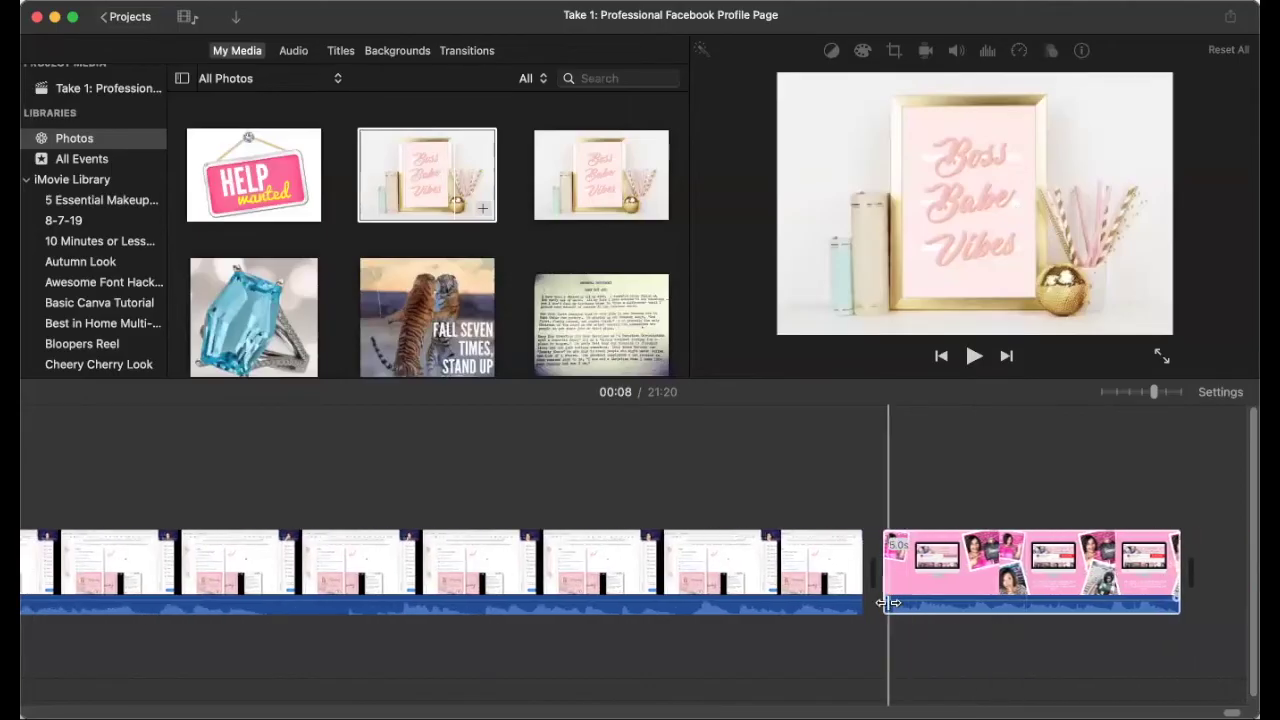
Step: Lower the outro clip's audio volume and add a short fade-in and fade-out to its sound
left_click(934, 600)
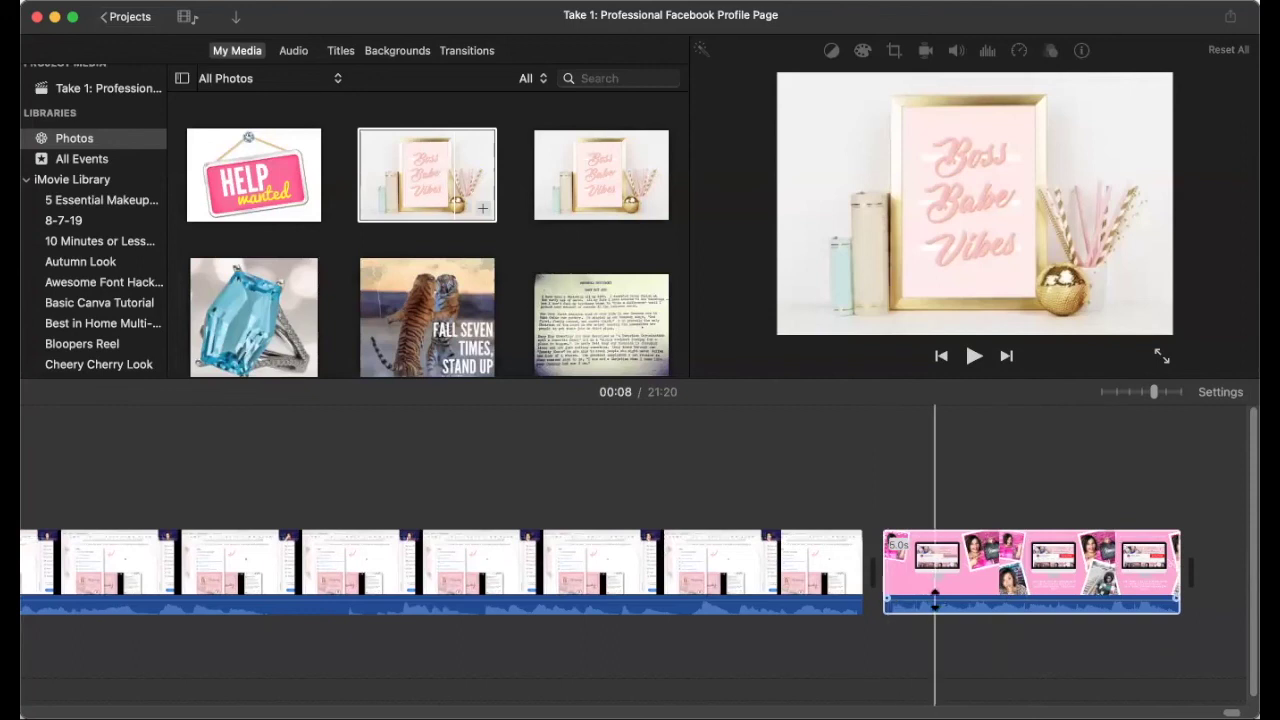
left_click_drag(934, 600, 934, 607)
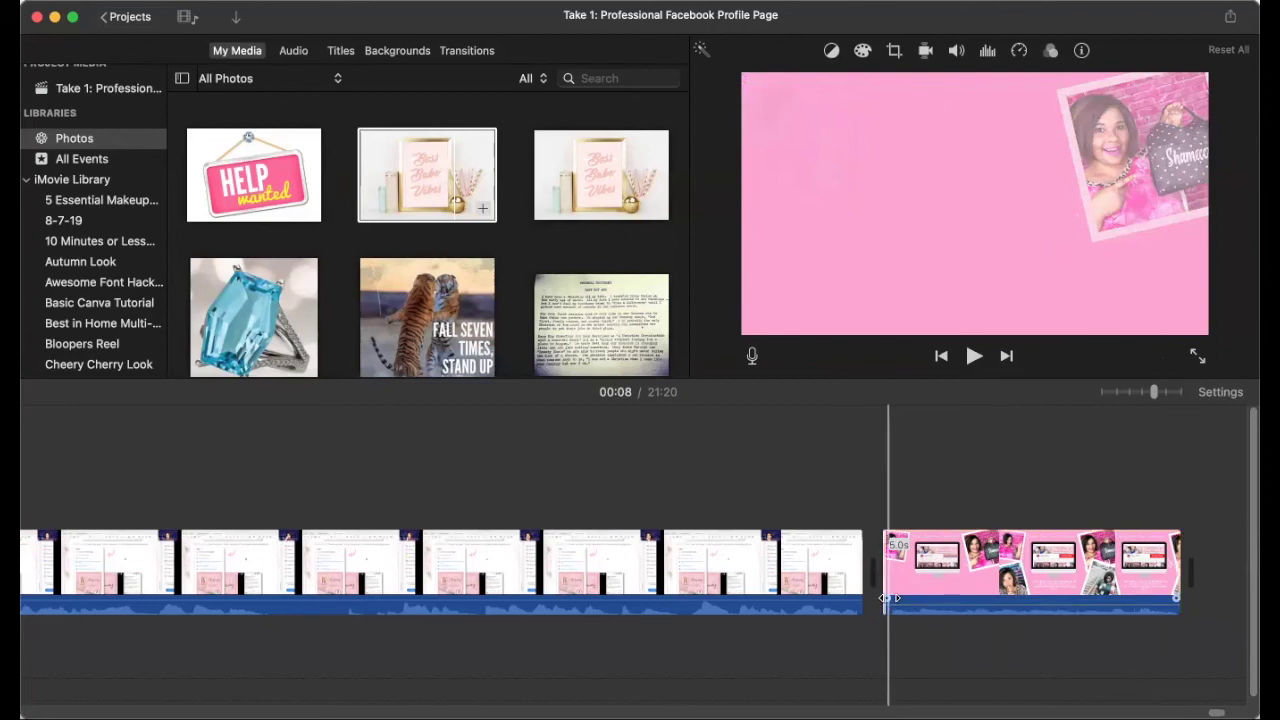
left_click_drag(888, 598, 914, 598)
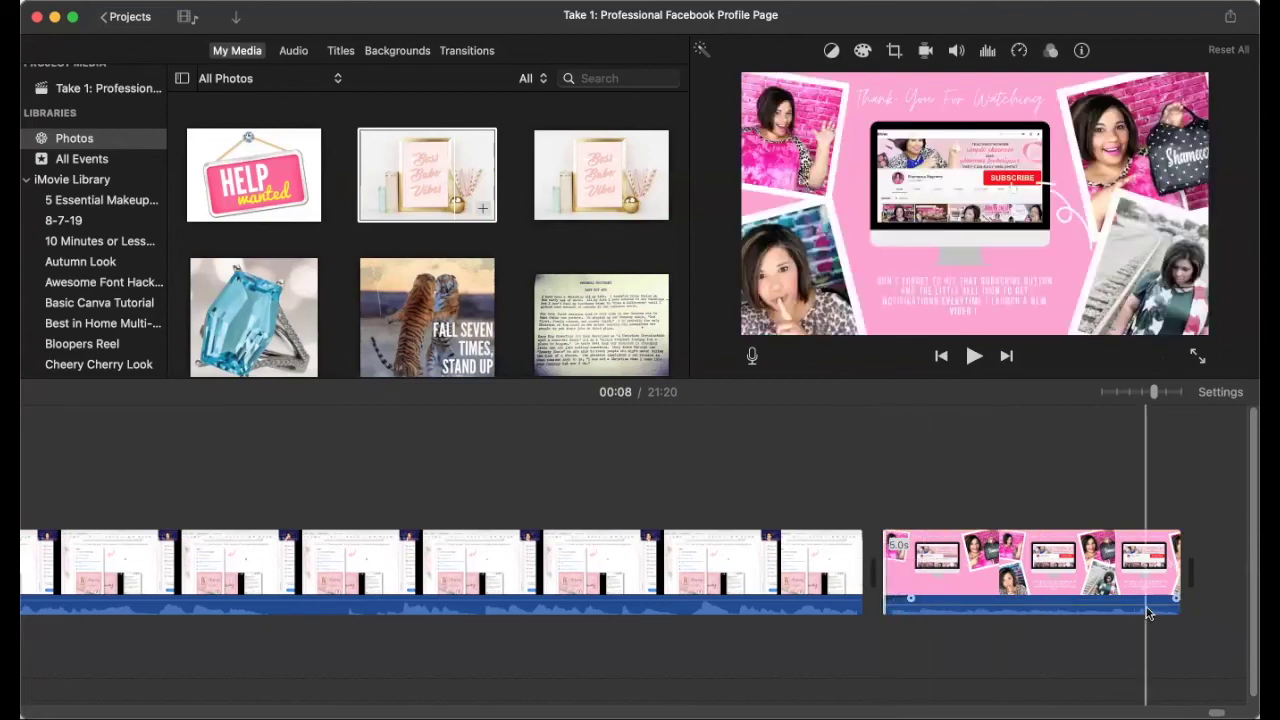
left_click_drag(1175, 599, 1158, 602)
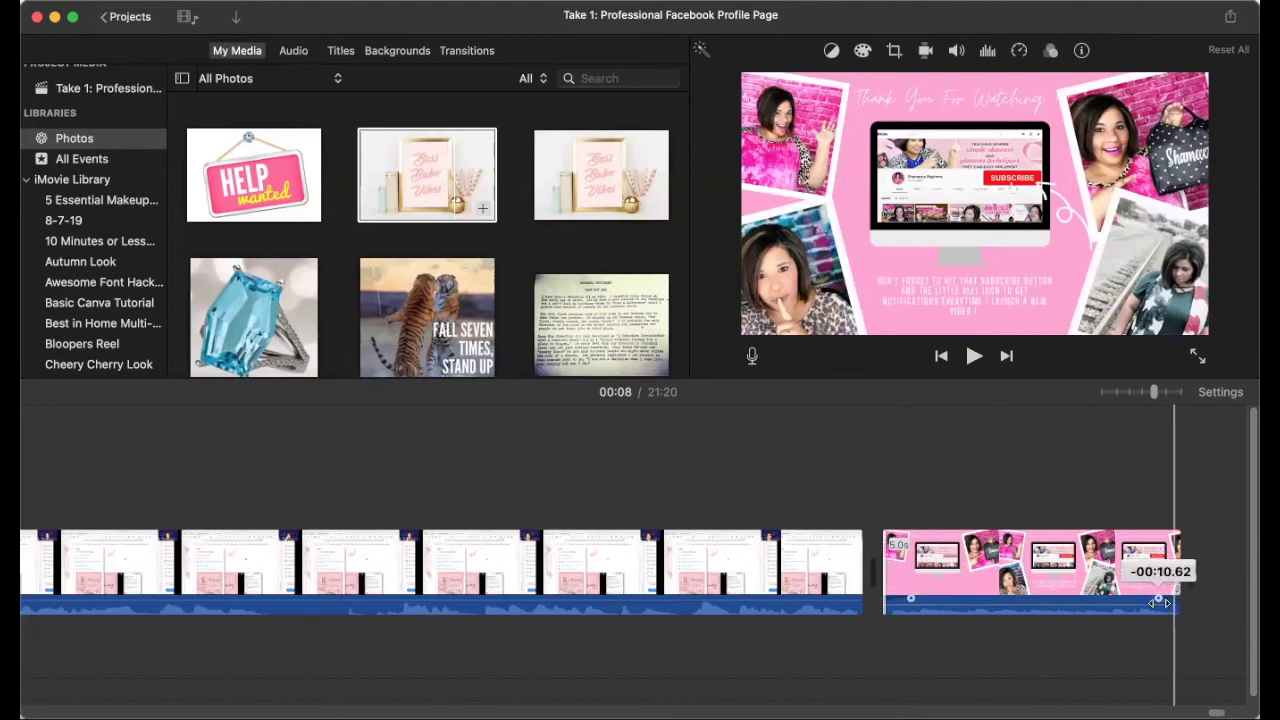
Step: Play the end of the project from 21:14 to 21:20 to review the transition into the outro
left_click(843, 582)
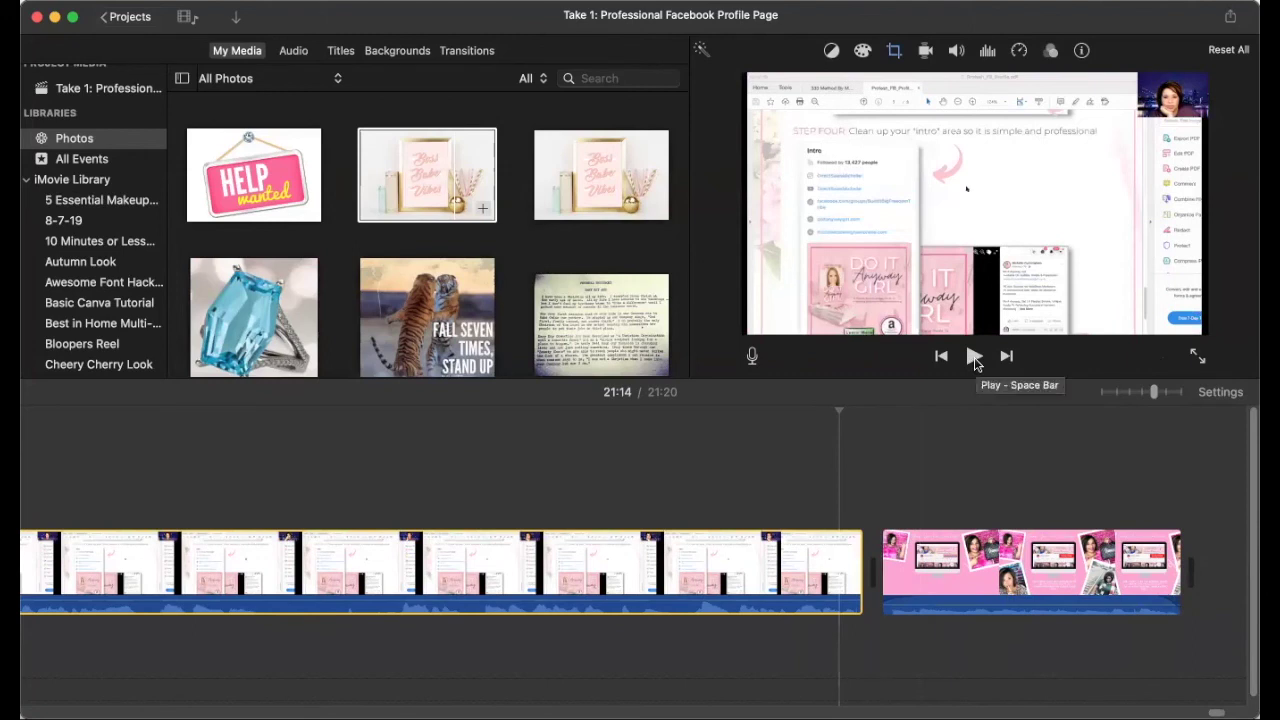
left_click(975, 358)
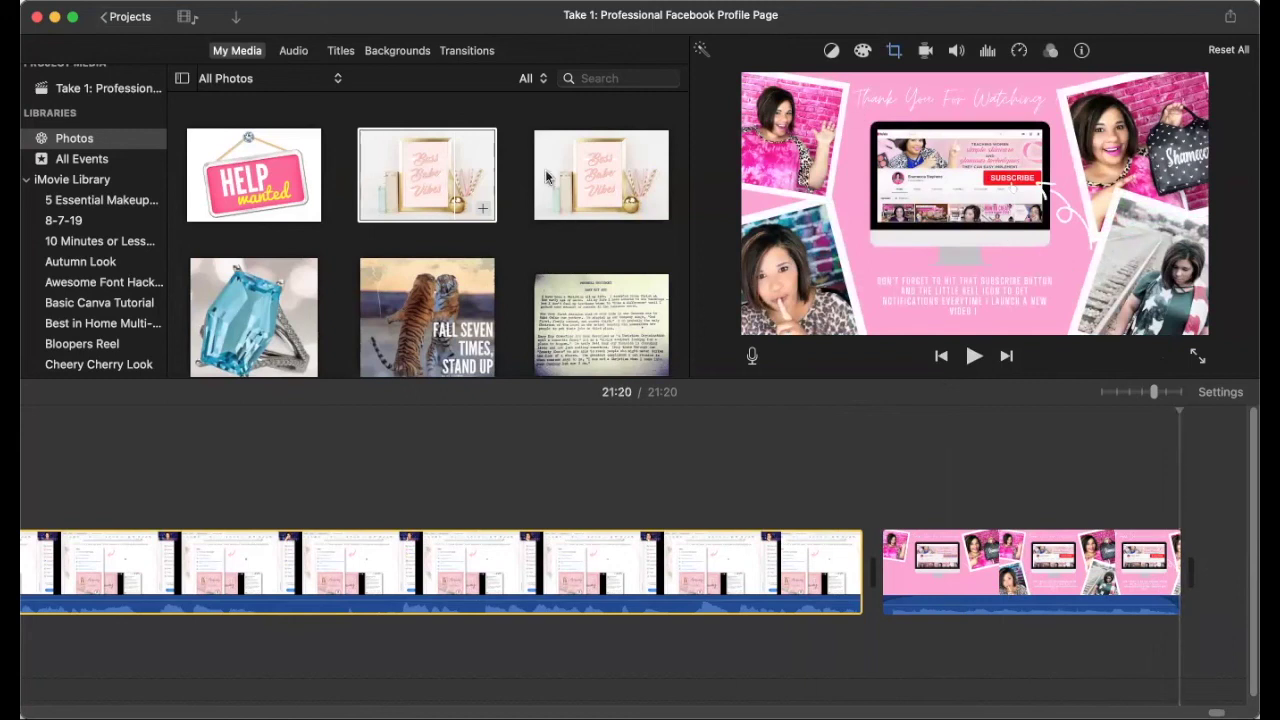
left_click(460, 175)
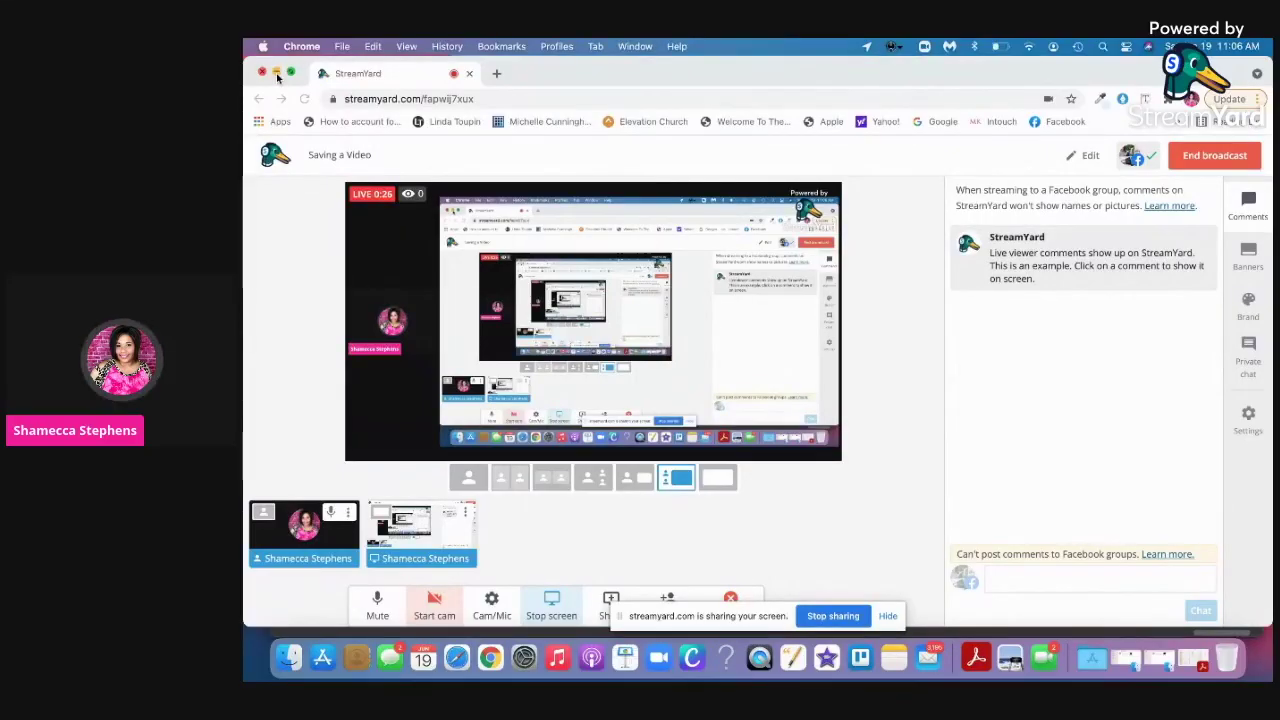
Step: Minimise the StreamYard browser window, switch to iMovie and start exporting the My Movie 20 project as a file
left_click(276, 74)
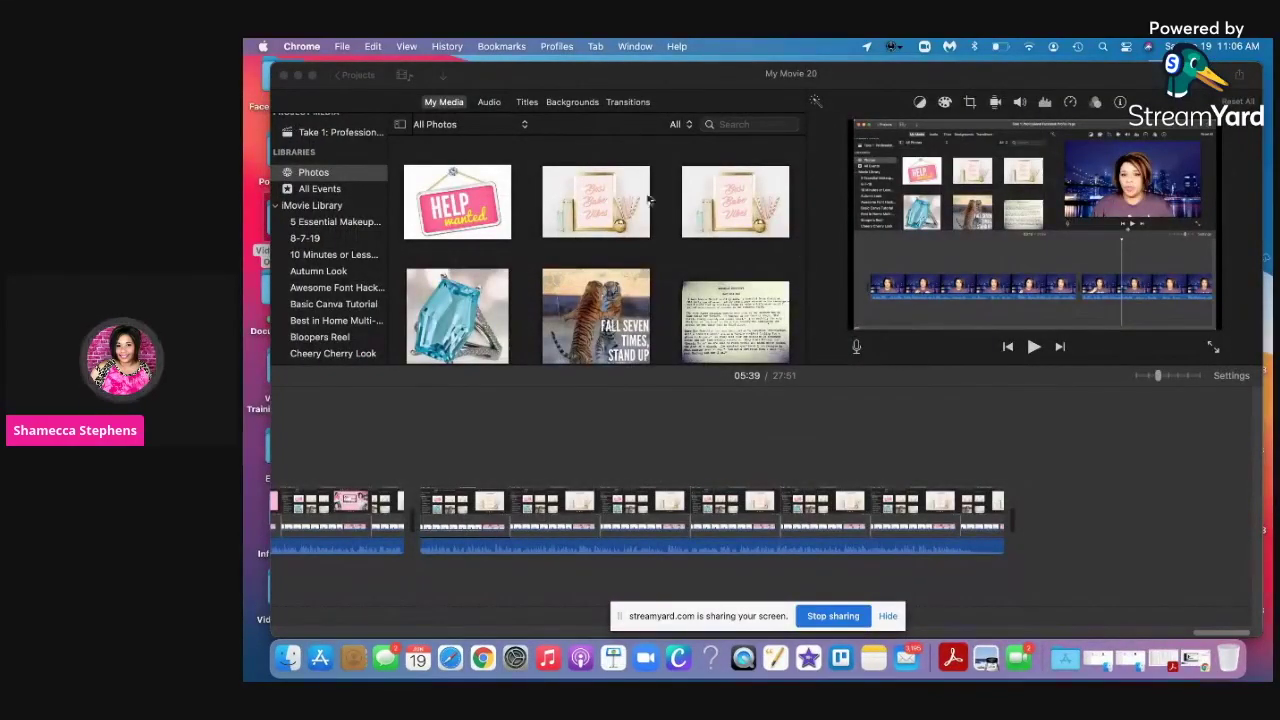
left_click_drag(689, 75, 673, 75)
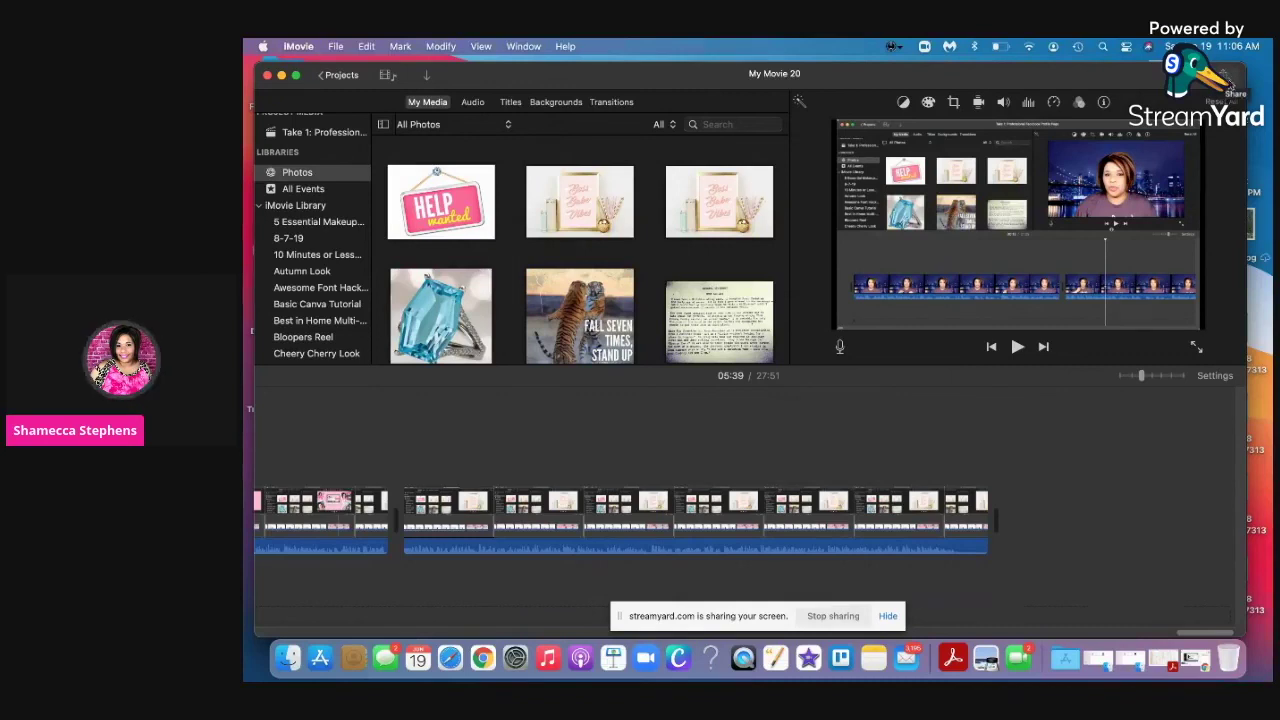
left_click(1223, 76)
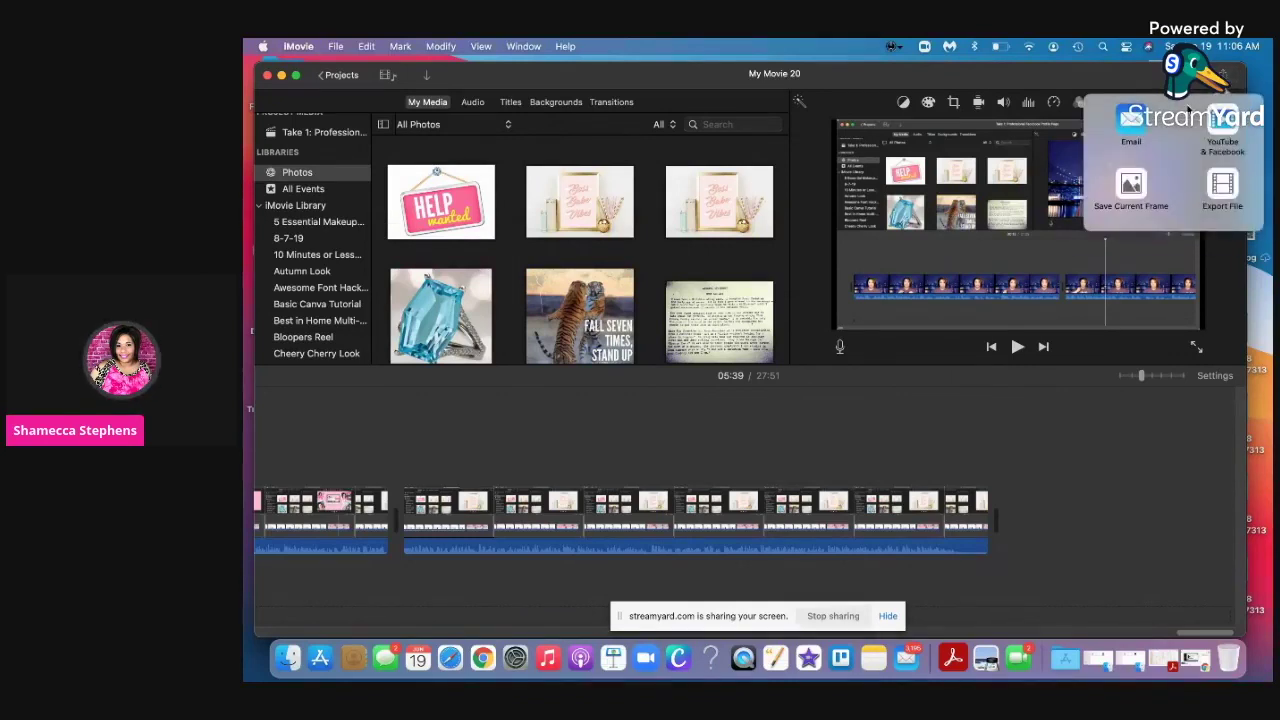
left_click(1223, 186)
Step: Title the exported video "How to Create A Professional Facebook Profile"
triple_click(822, 170)
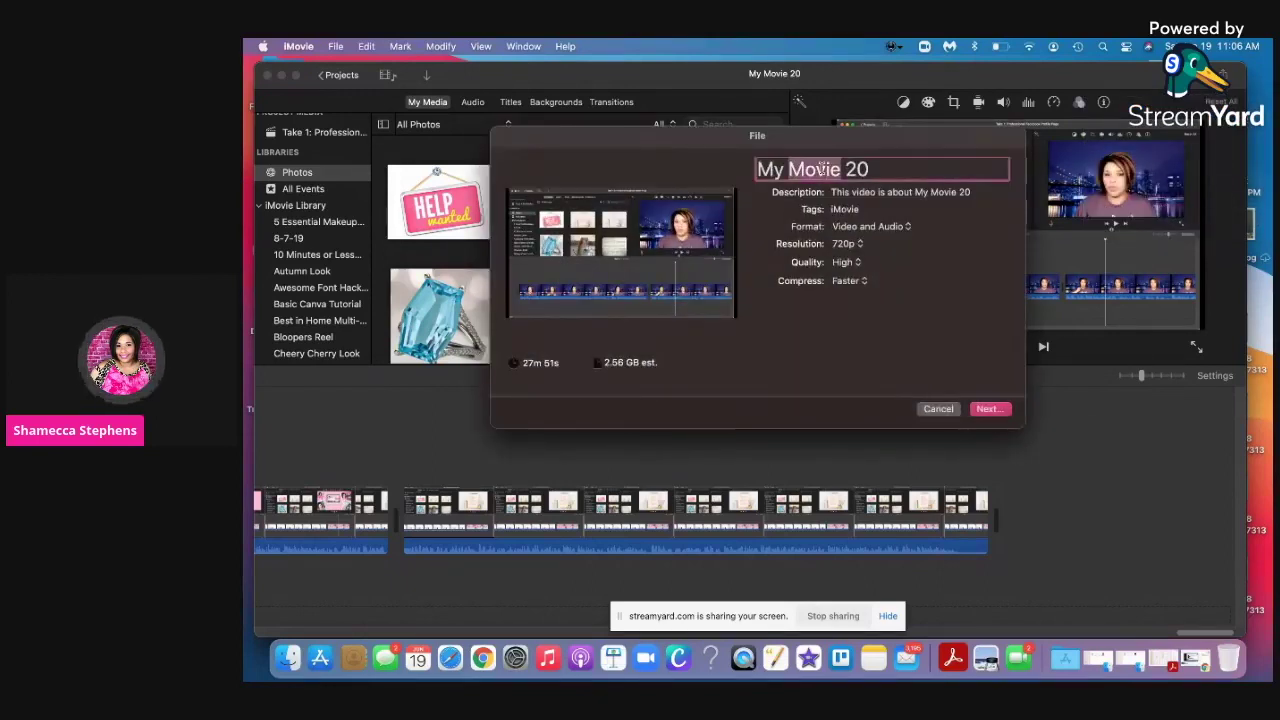
key("BackSpace")
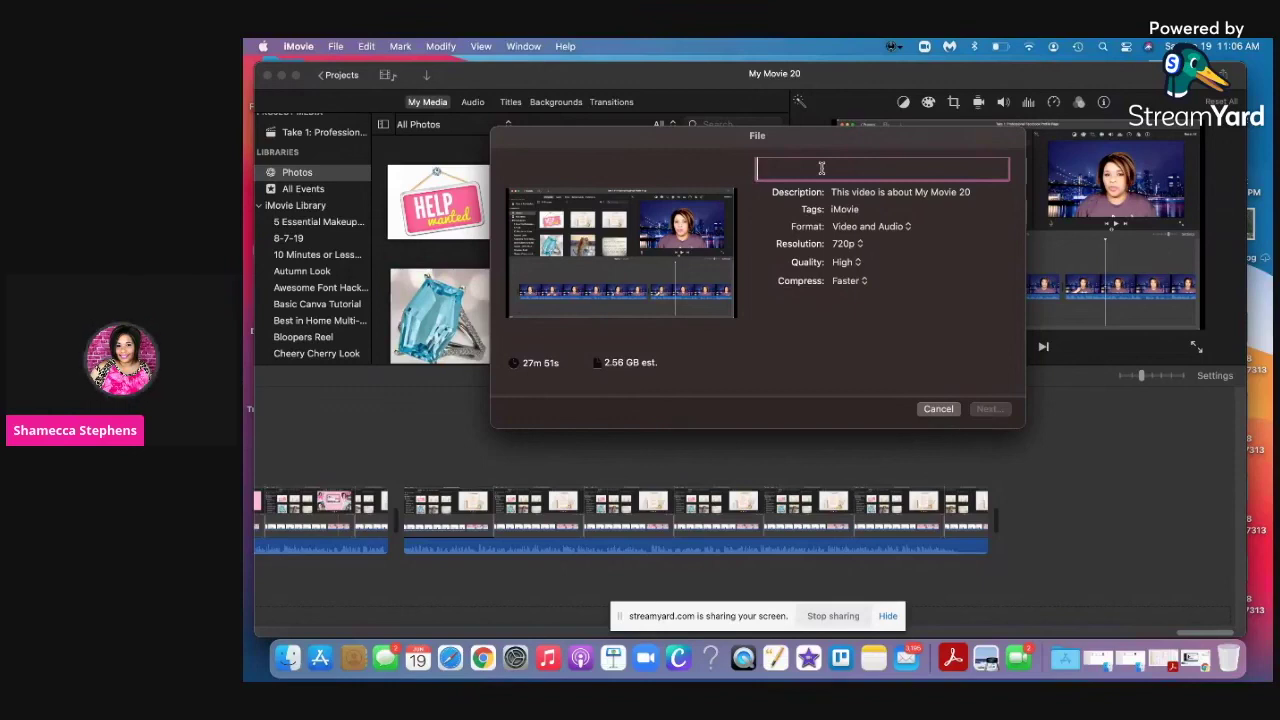
type("How to Create A Professional")
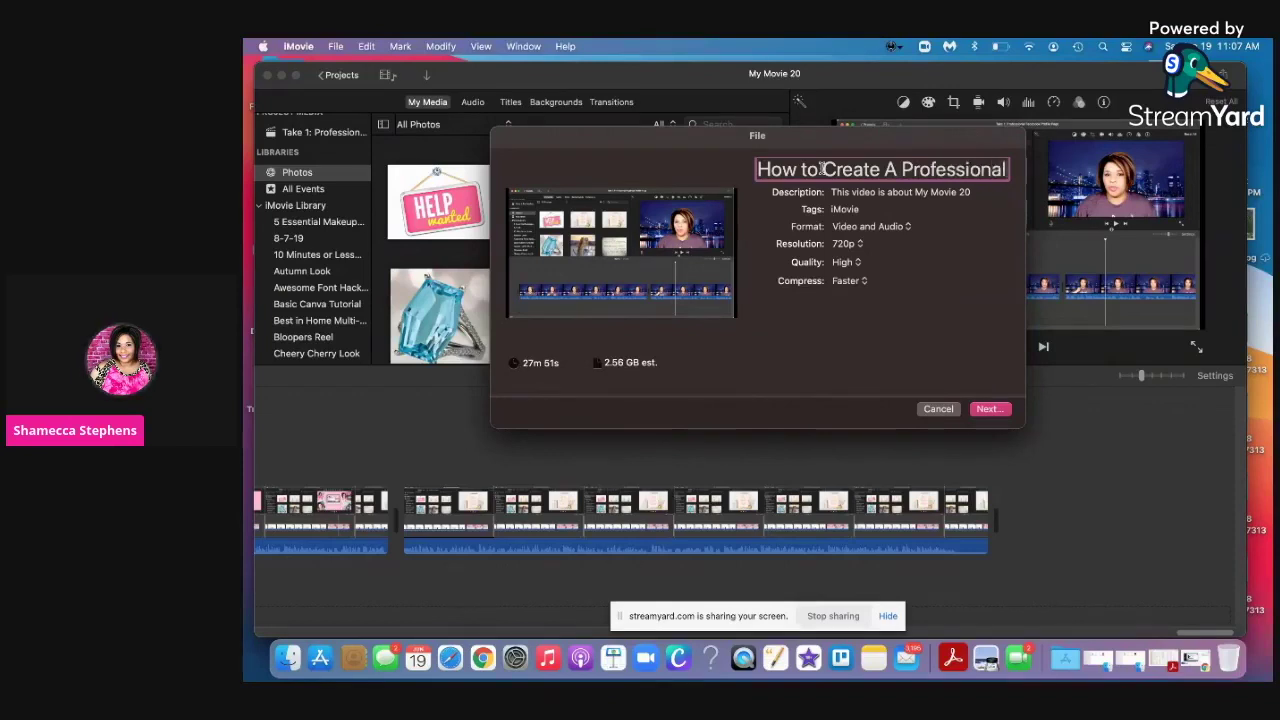
key("super+a")
type("Facebook Profile")
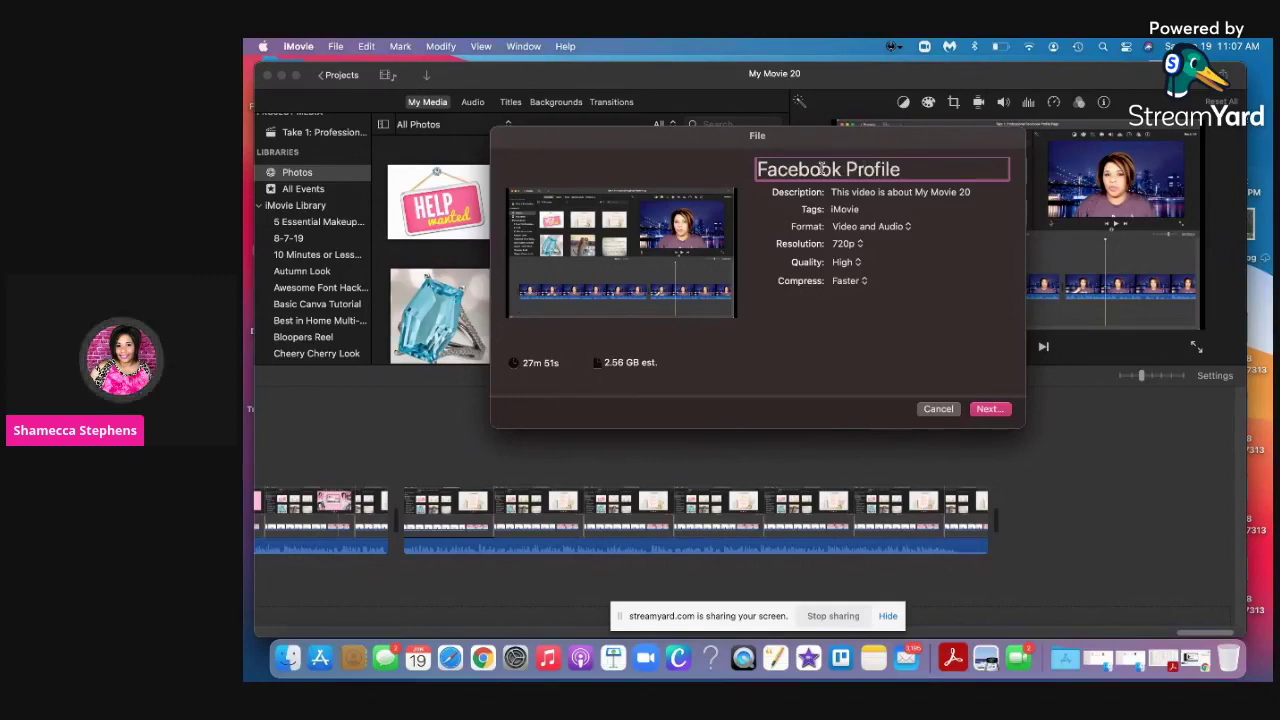
Step: Keep the export resolution at 720p and save the video file to the iCloud Desktop folder
left_click(845, 246)
left_click(846, 247)
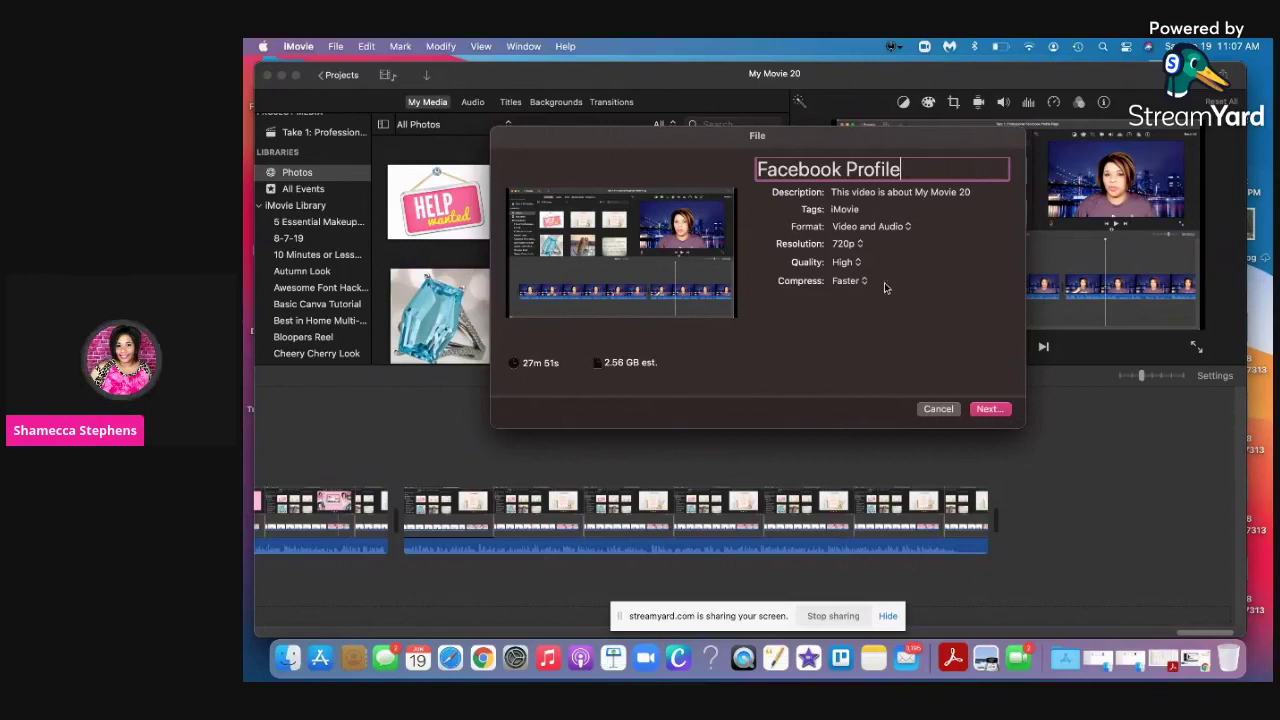
left_click(987, 409)
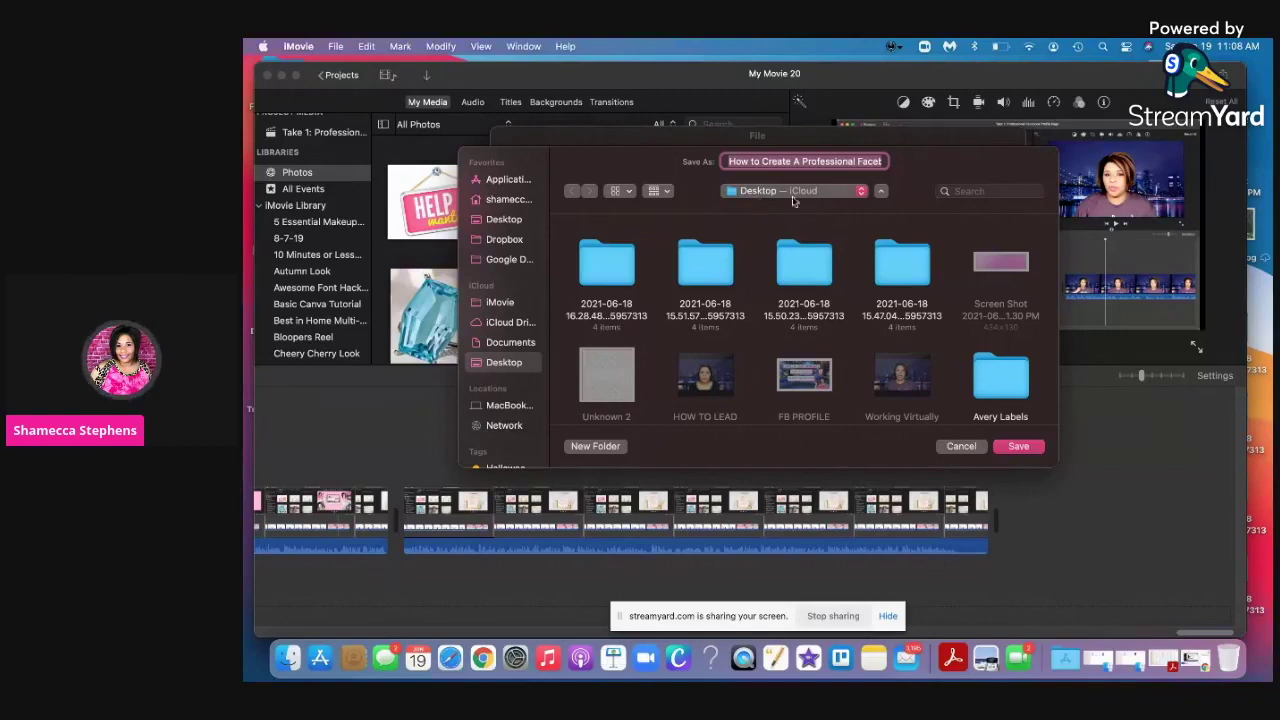
left_click(1020, 447)
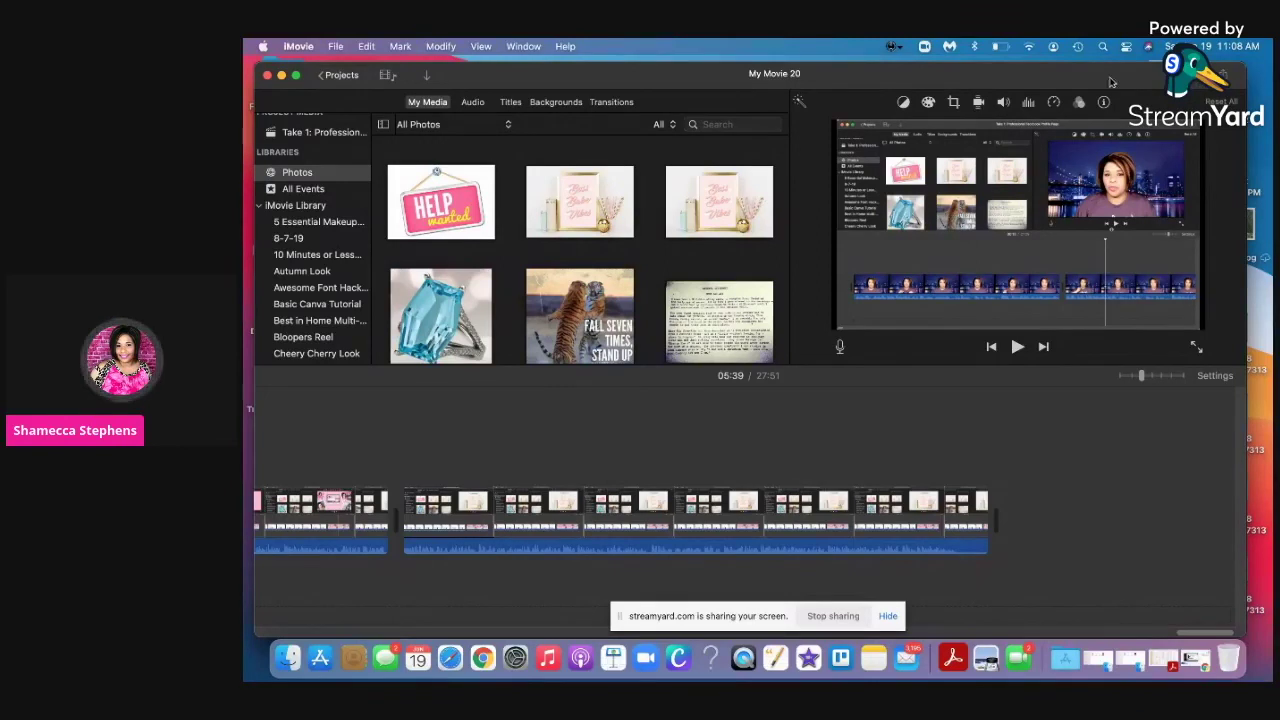
Step: Minimise the iMovie window and move the exported "How to Create A Professional Facebook Profile" video to an open spot near the desktop's upper middle
left_click_drag(1115, 79, 1127, 78)
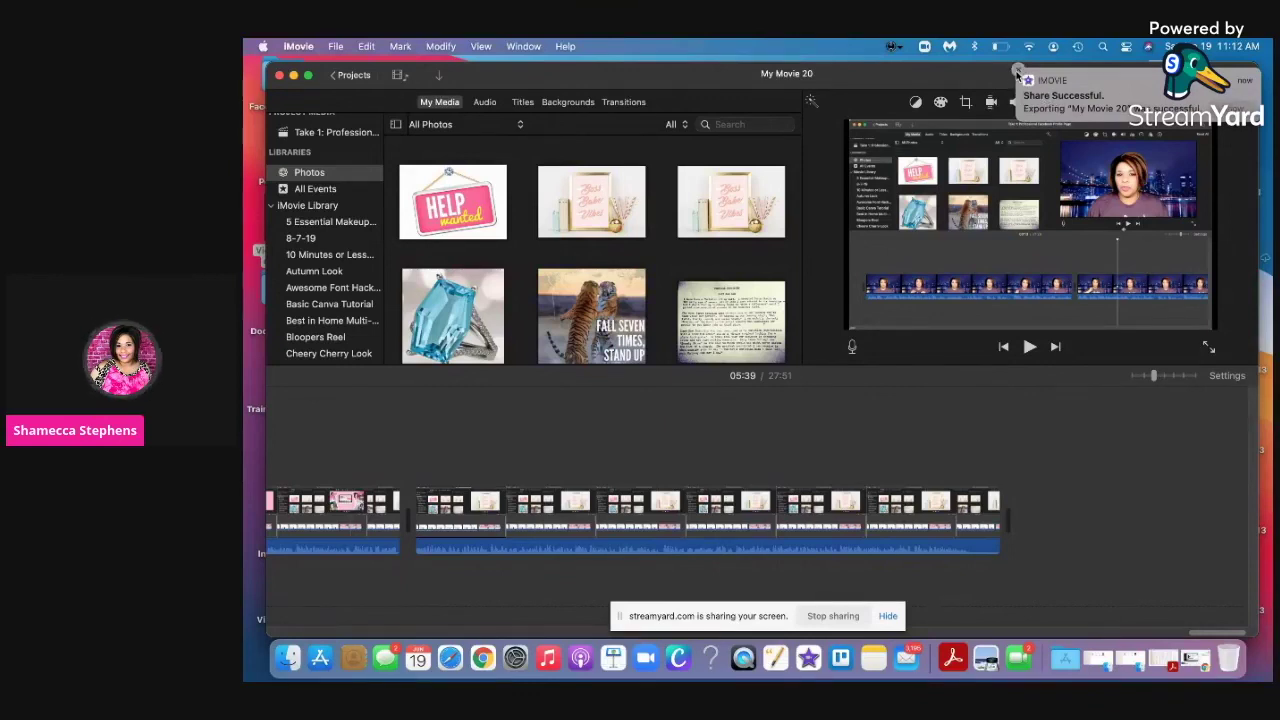
left_click(1018, 76)
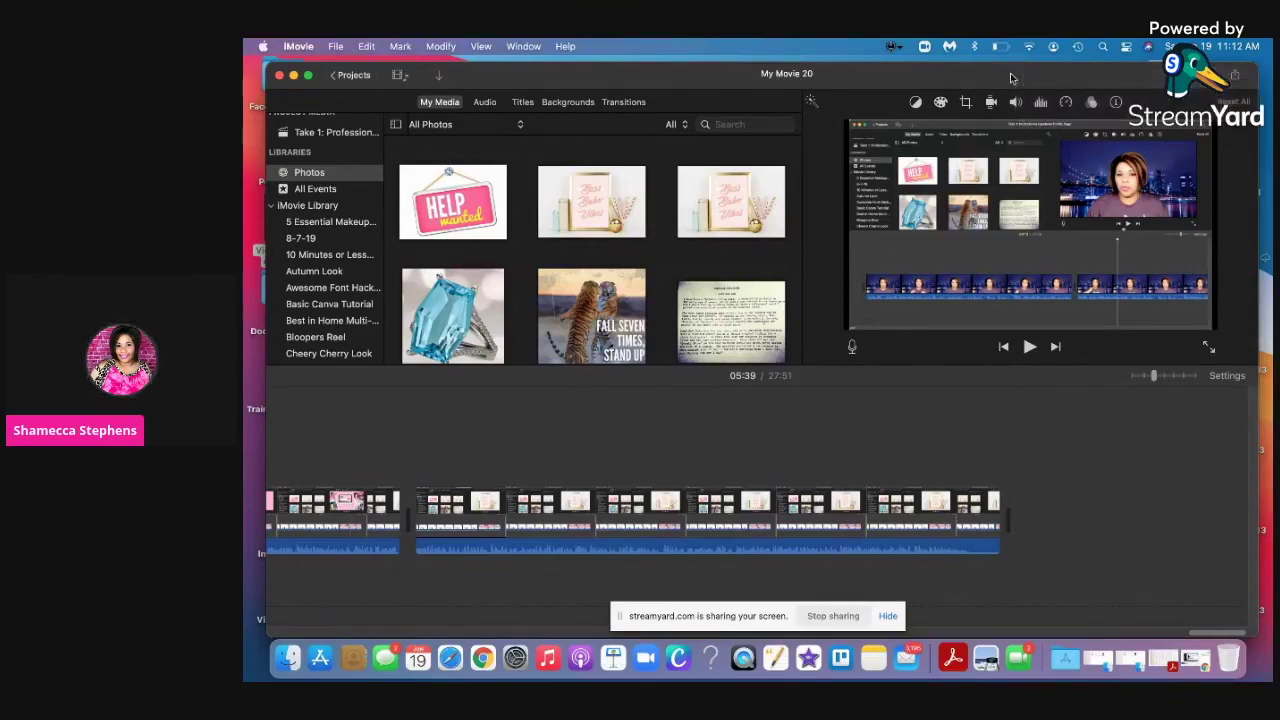
left_click(292, 76)
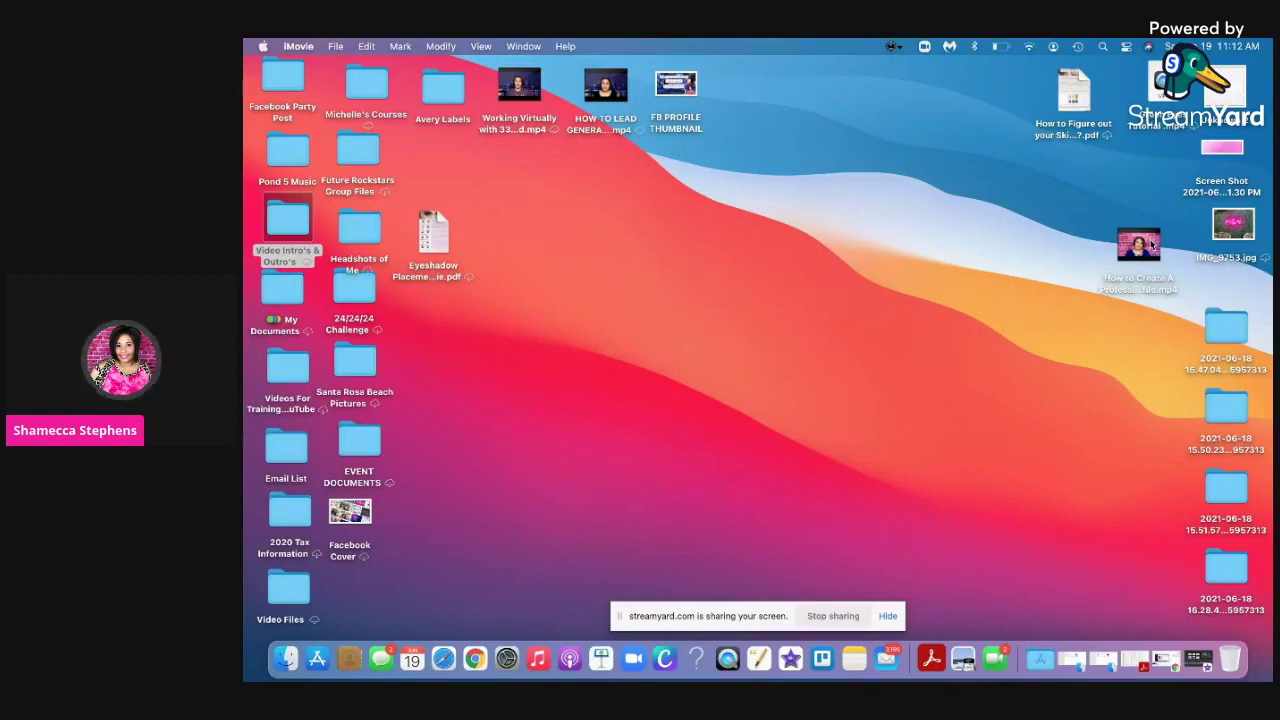
left_click_drag(1151, 243, 824, 196)
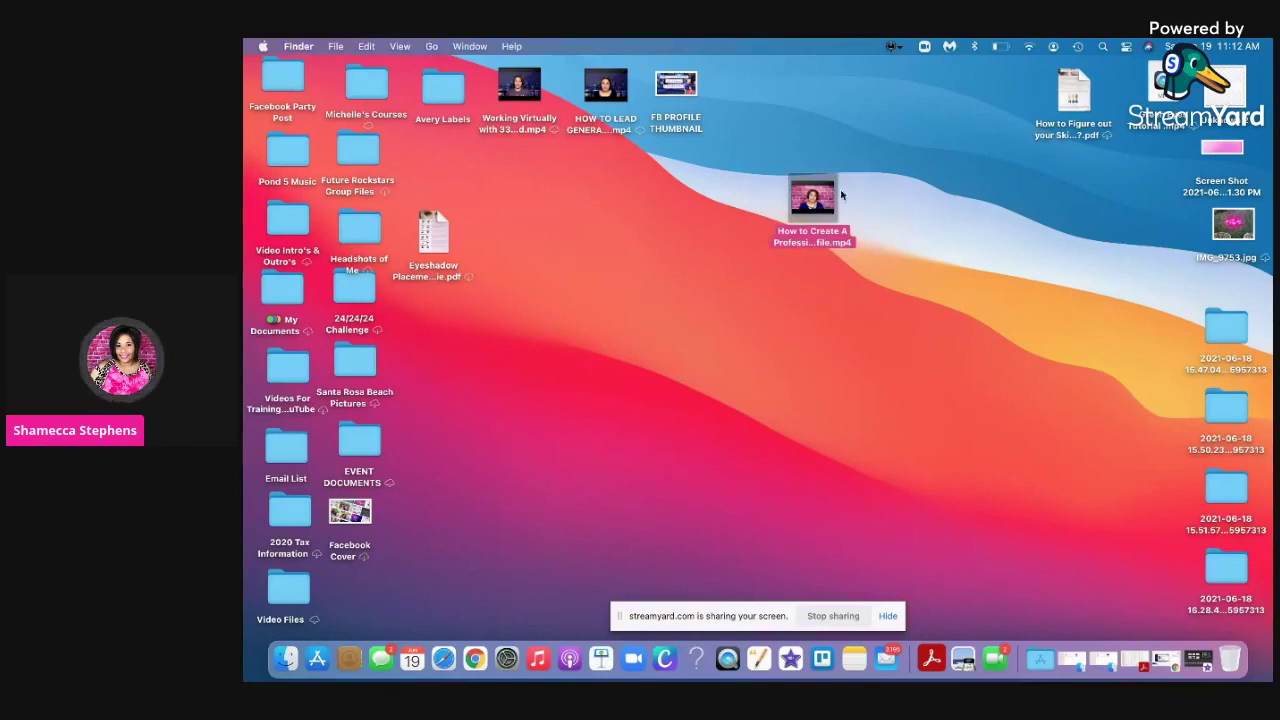